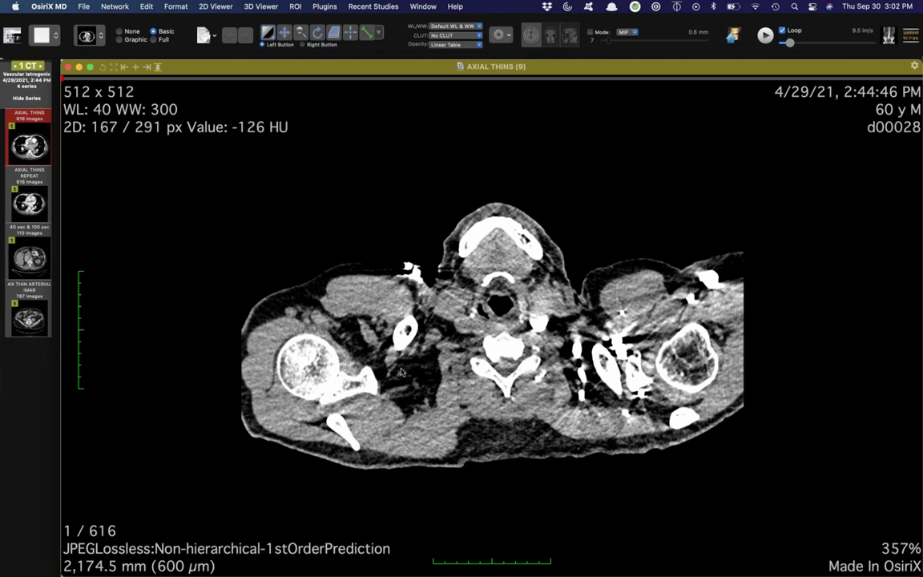
Step: Examine the AXIAL THINS series from the neck slices down through the chest to the heart
scroll(402, 371, up, 3)
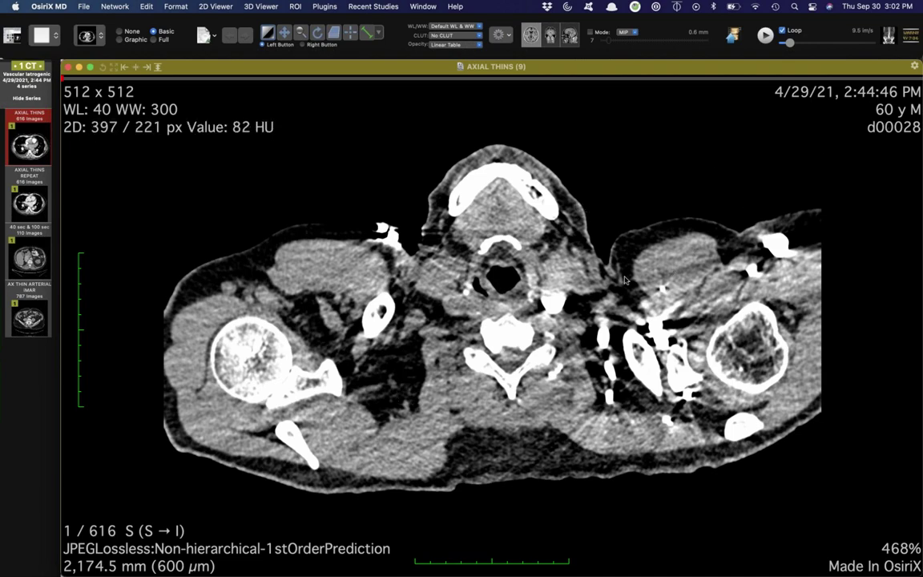
scroll(512, 304, down, 20)
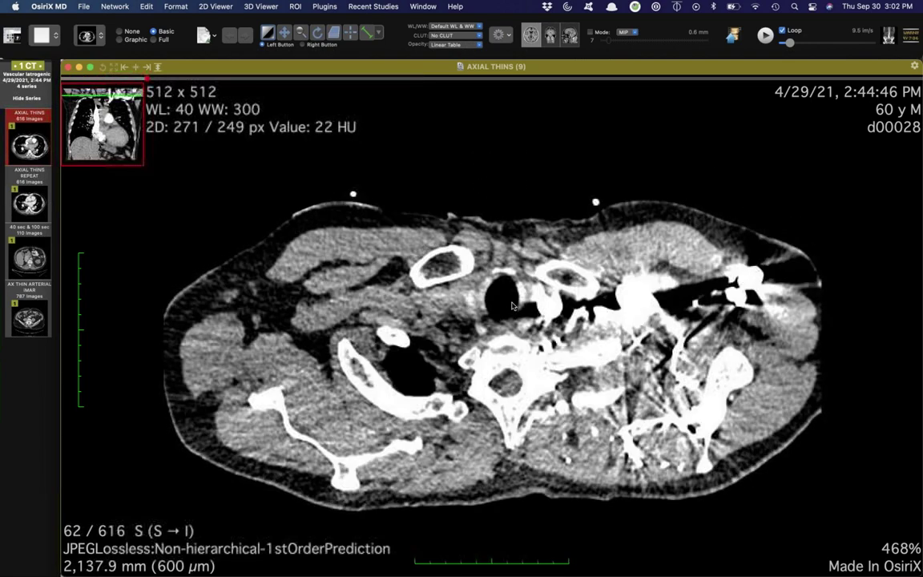
scroll(598, 365, down, 20)
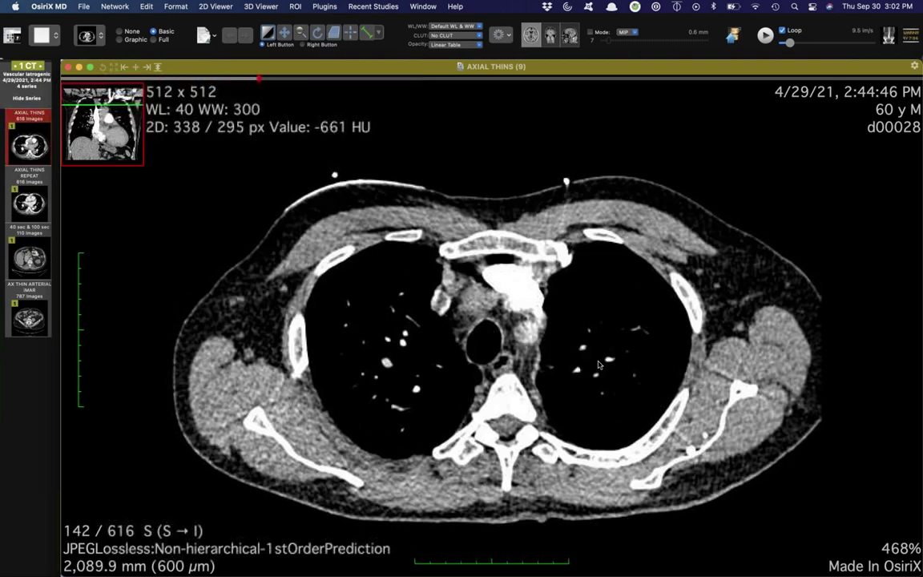
scroll(597, 365, down, 20)
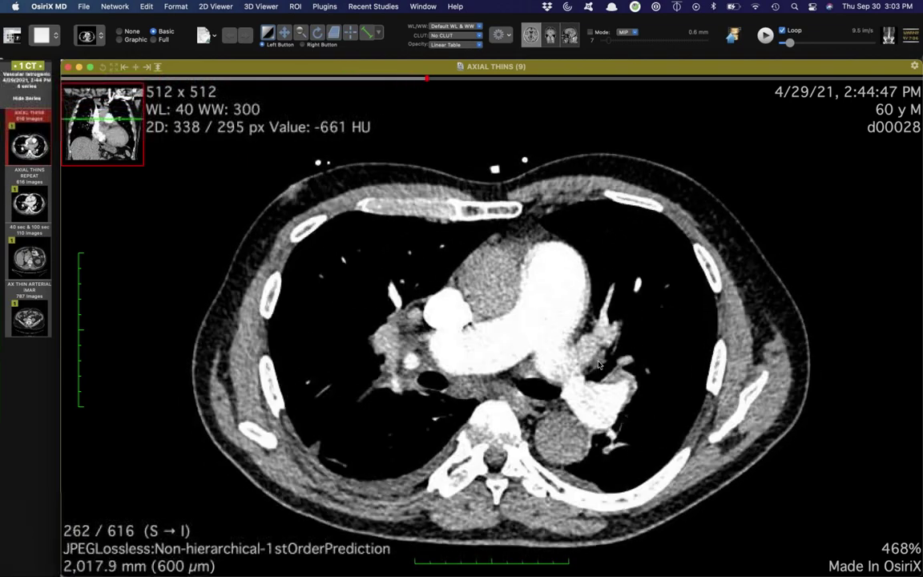
scroll(598, 365, down, 1)
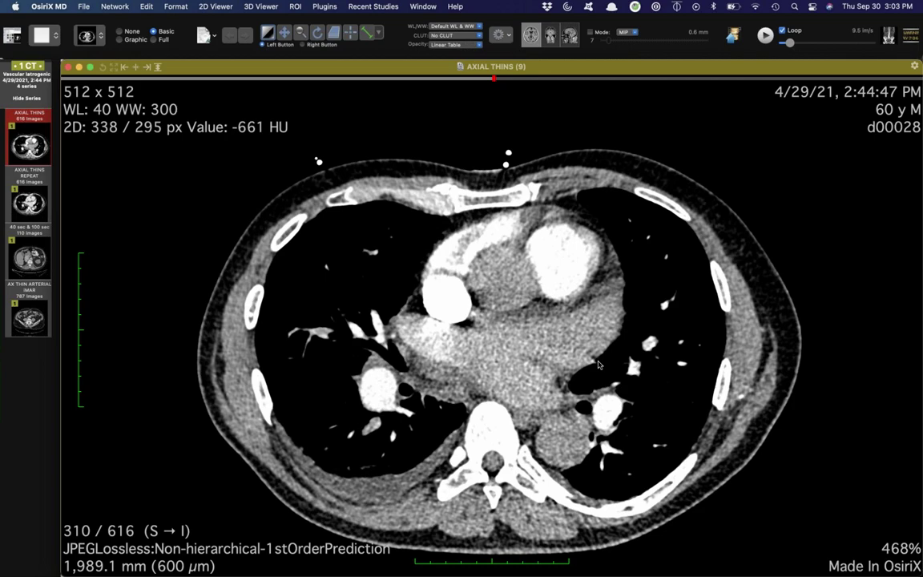
scroll(598, 365, down, 20)
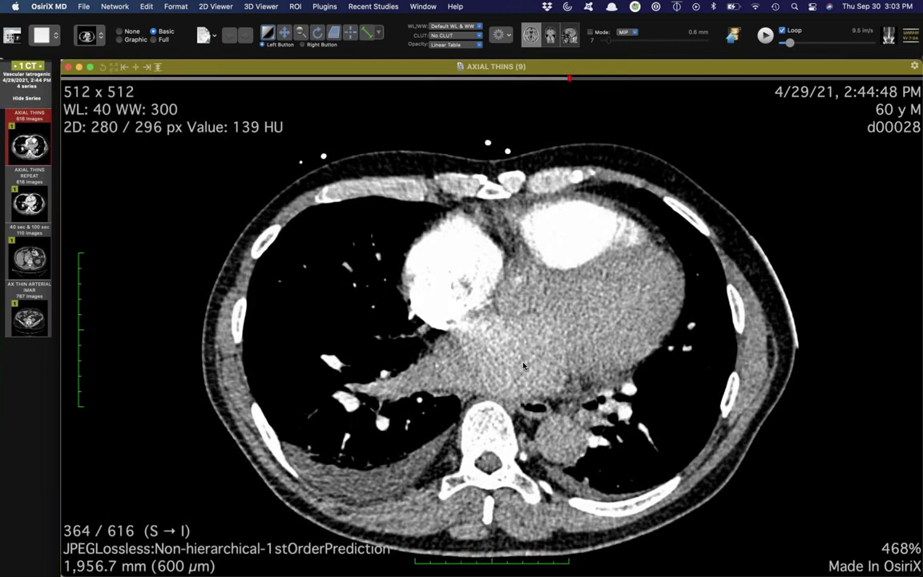
scroll(524, 366, down, 12)
scroll(527, 336, up, 20)
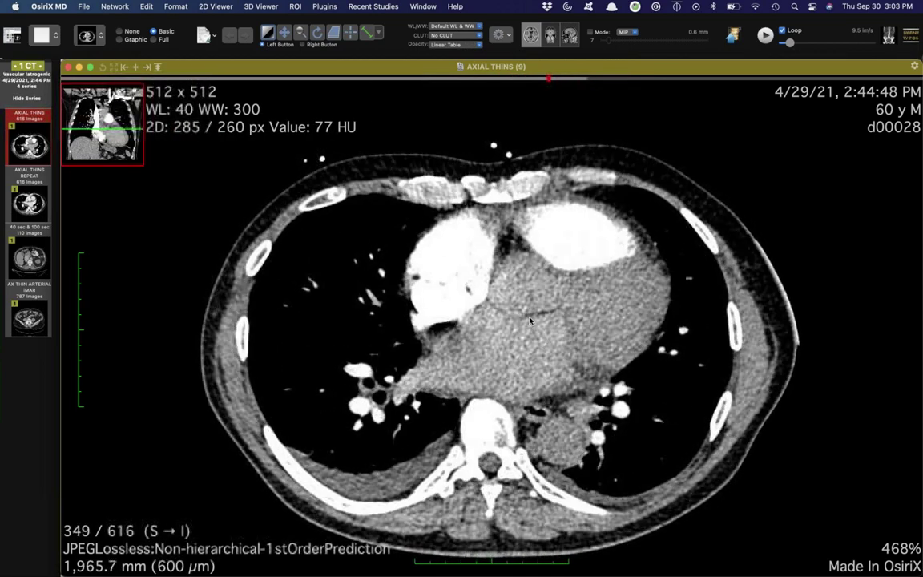
scroll(529, 320, up, 10)
Step: Adjust the CT window to WL 46, WW 525 and review the heart chambers and lower chest slices
drag(559, 305, 594, 303)
scroll(593, 304, down, 20)
scroll(592, 303, down, 16)
scroll(592, 302, up, 20)
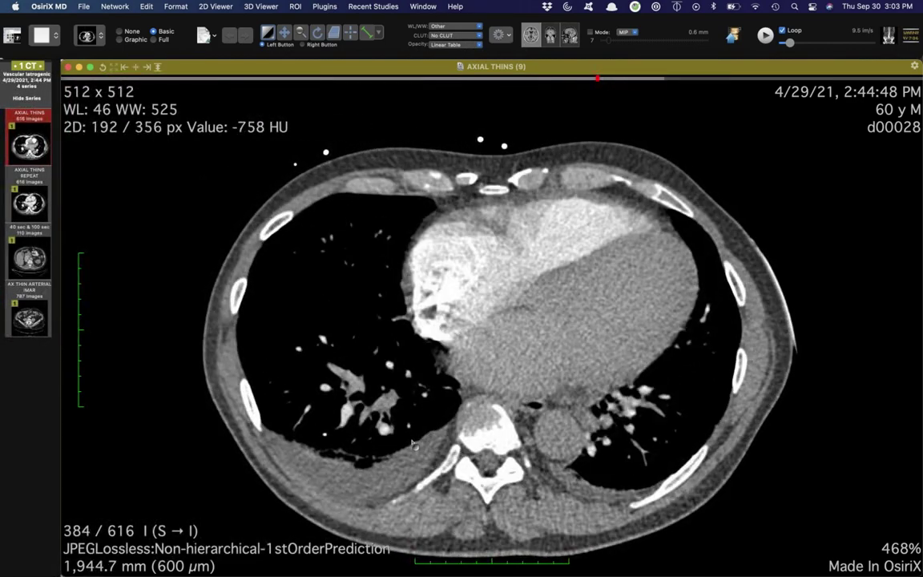
Step: Examine the lower chest and upper abdomen of the AXIAL THINS series, focusing on the enlarged vessel beside the liver
scroll(412, 446, down, 20)
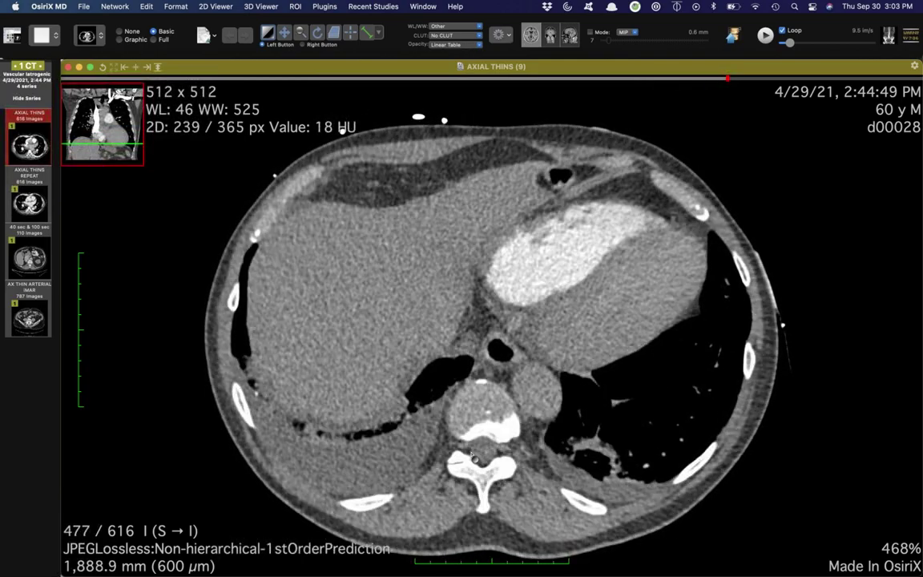
scroll(472, 457, down, 20)
scroll(473, 457, down, 19)
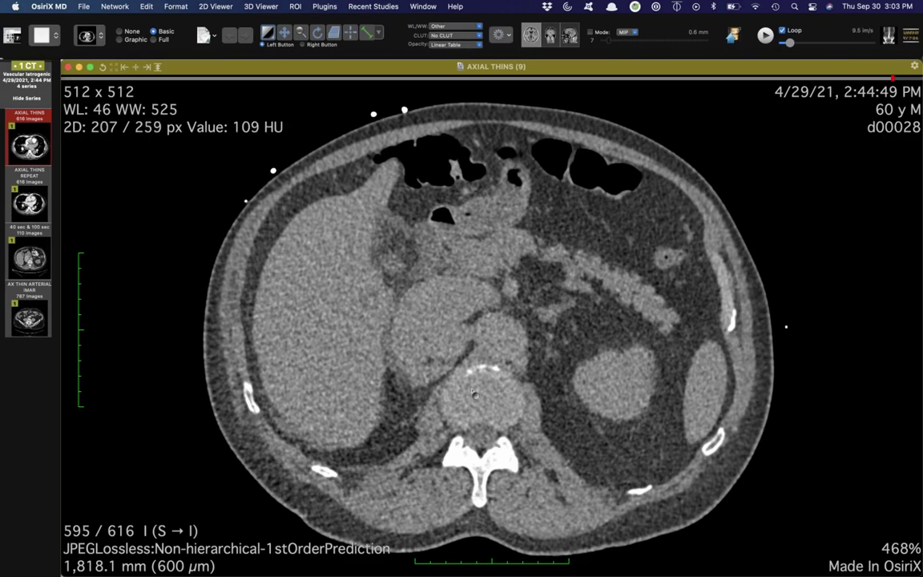
scroll(474, 392, down, 19)
scroll(474, 392, up, 20)
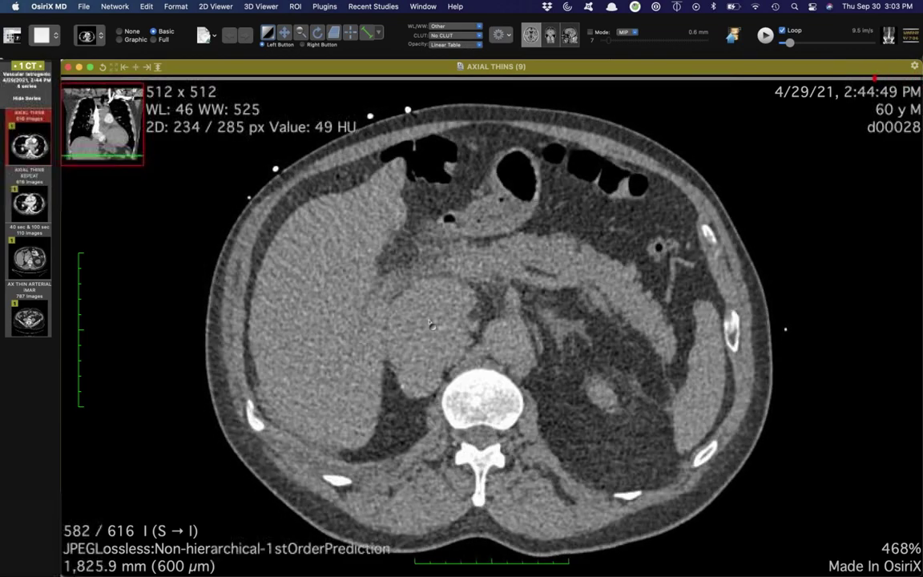
scroll(425, 372, down, 4)
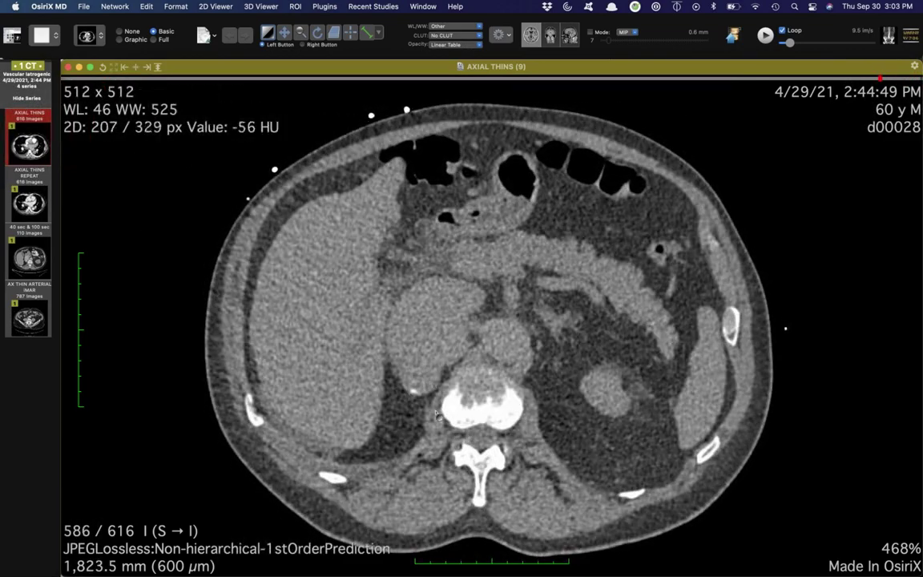
scroll(437, 414, up, 20)
scroll(433, 410, up, 1)
scroll(418, 398, down, 13)
scroll(418, 398, down, 20)
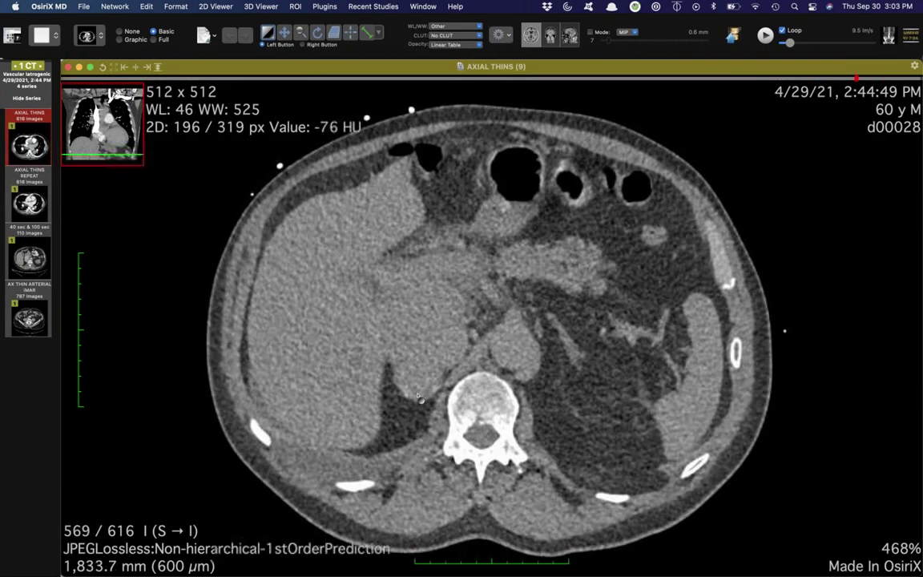
scroll(418, 398, up, 20)
Step: Open the AXIAL THINS REPEAT series and examine the enhanced abdominal vessels from the liver level down to the final slices
click(29, 201)
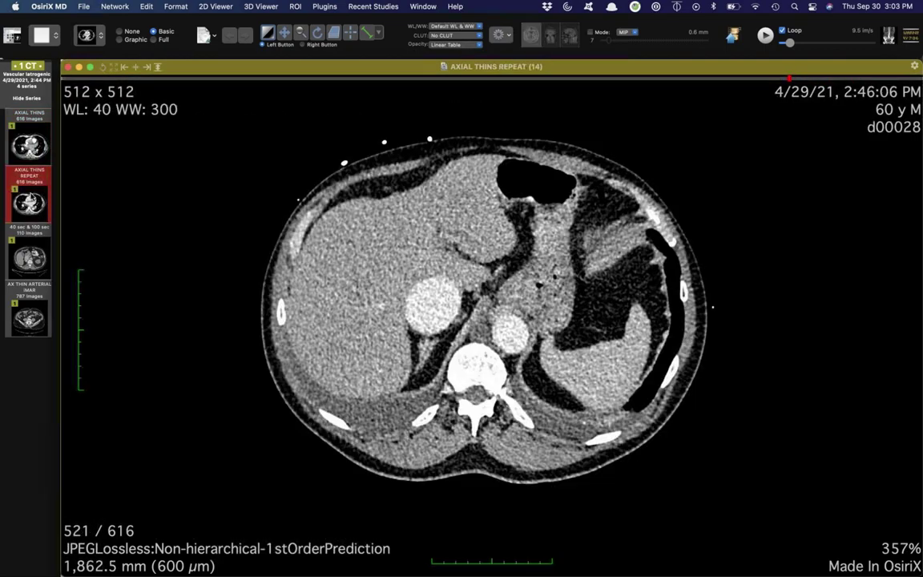
scroll(433, 314, down, 2)
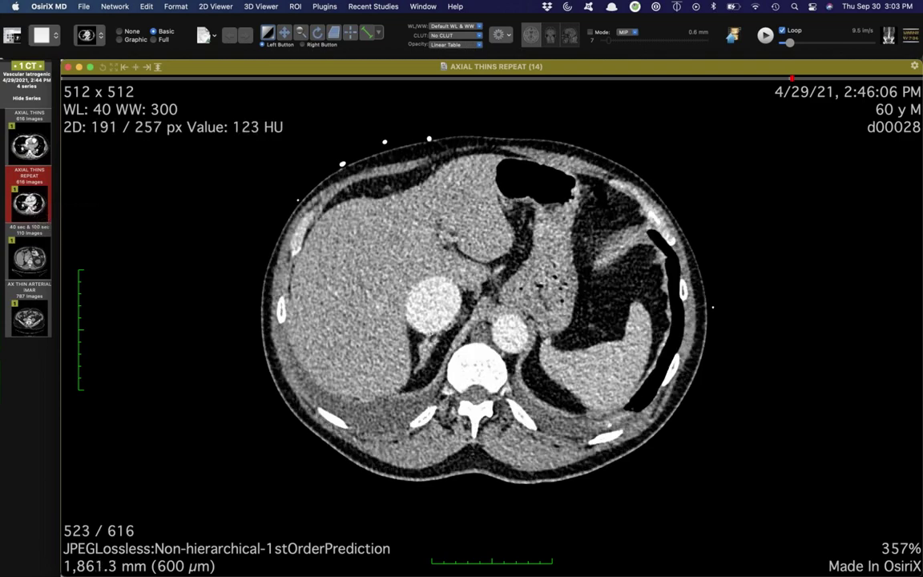
scroll(430, 334, down, 20)
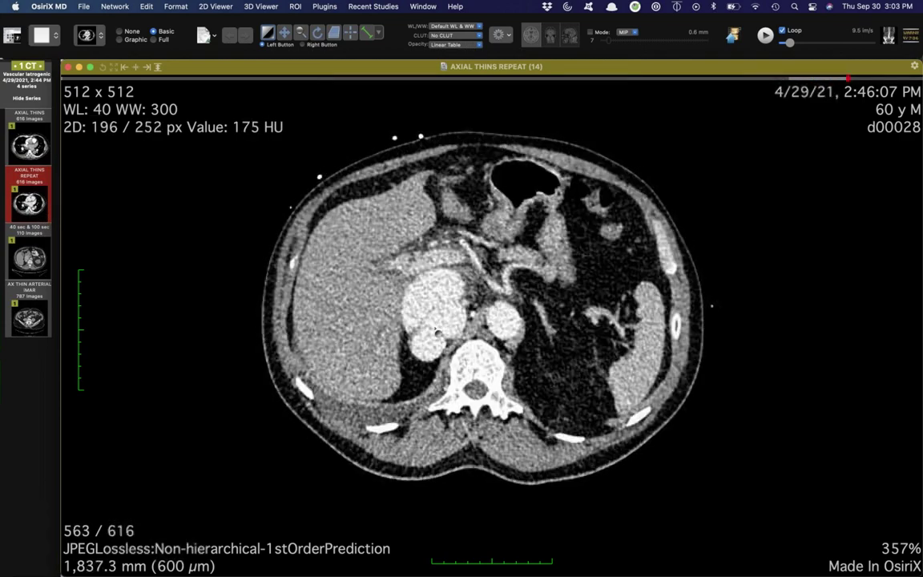
scroll(436, 331, down, 6)
scroll(449, 336, up, 20)
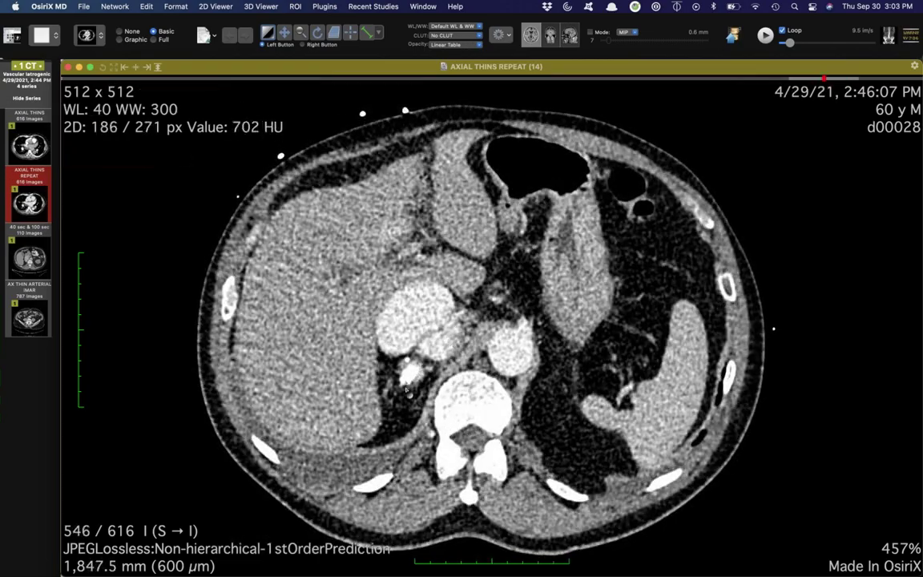
scroll(407, 377, up, 7)
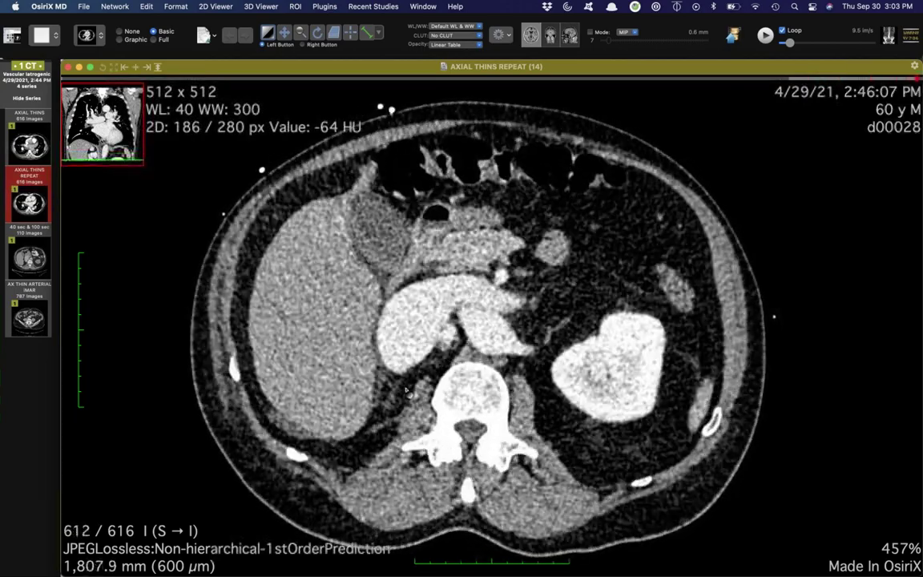
scroll(406, 390, down, 6)
scroll(409, 381, up, 10)
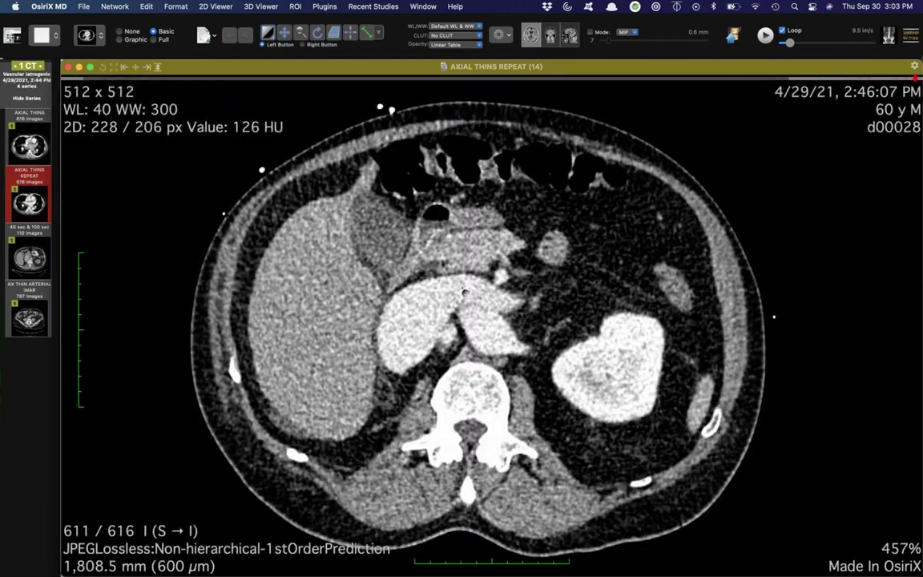
scroll(482, 337, down, 2)
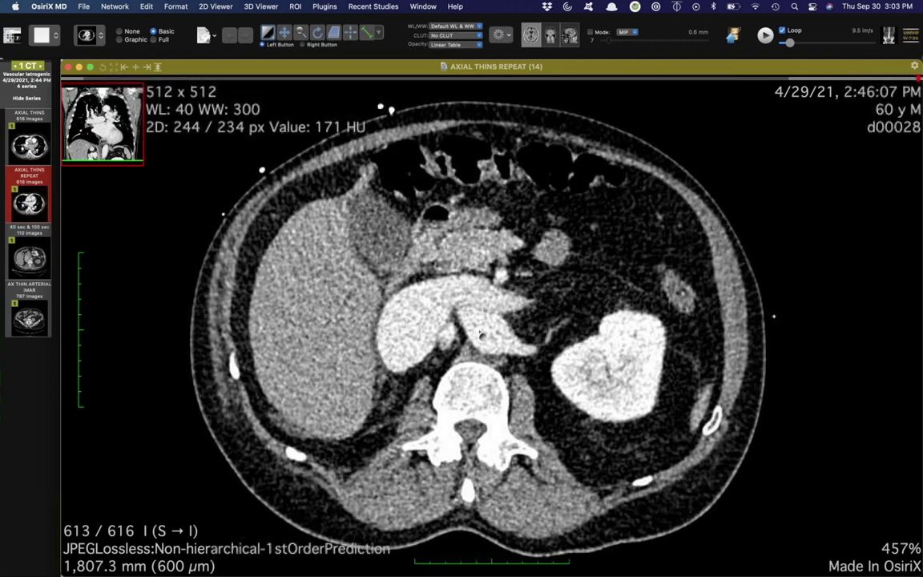
scroll(481, 337, up, 6)
Step: Adjust the repeat series window to WL 88, WW 427 and review the dilated vessel beside the aorta slice by slice
drag(456, 338, 418, 343)
scroll(441, 364, up, 5)
scroll(443, 364, up, 5)
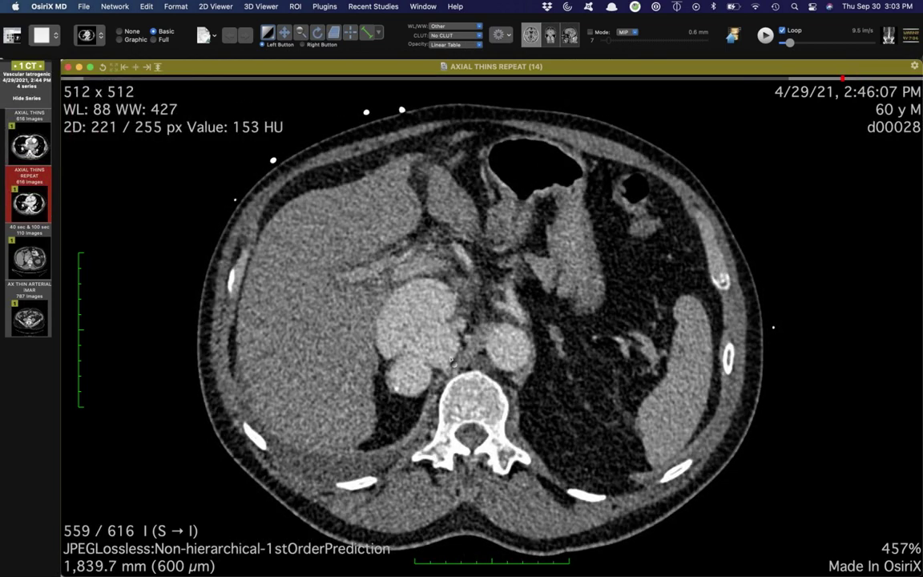
scroll(451, 362, down, 4)
scroll(452, 364, down, 7)
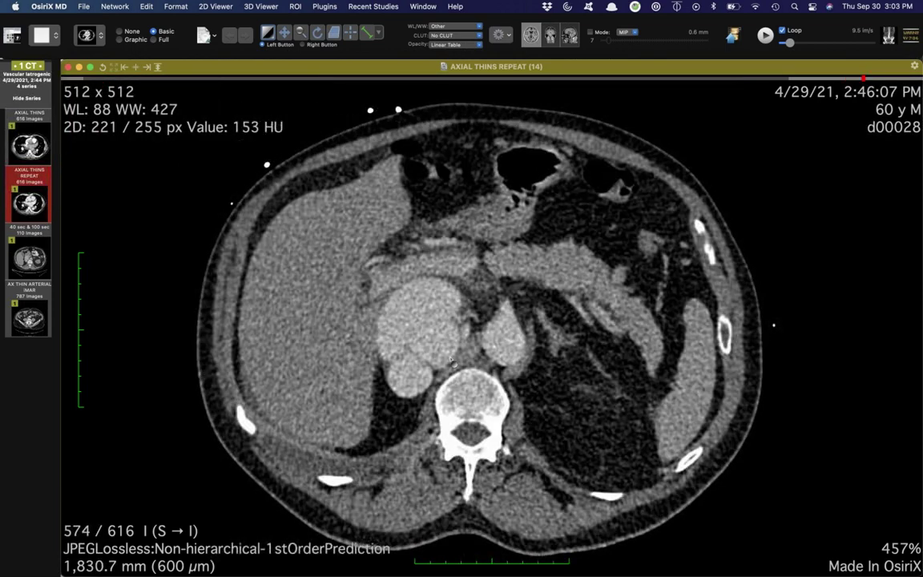
scroll(451, 361, down, 2)
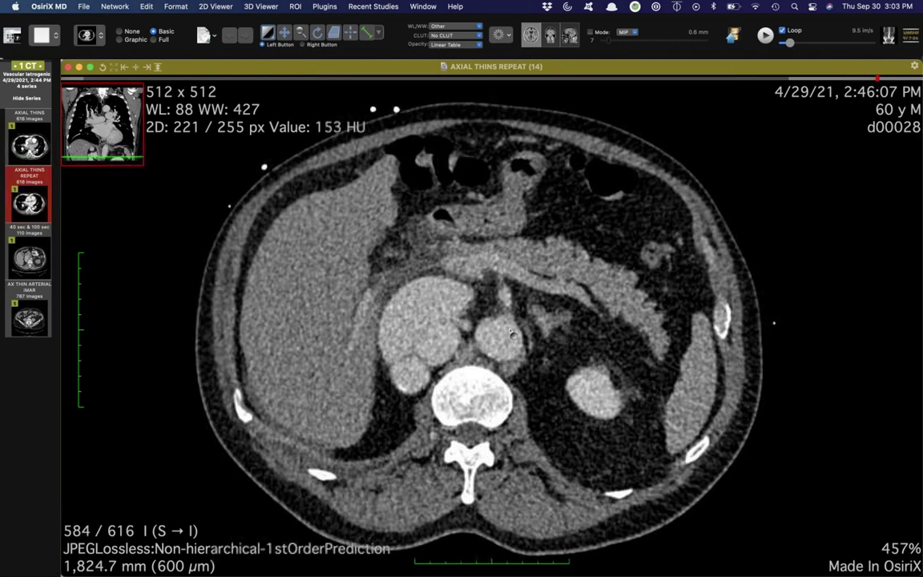
scroll(511, 332, down, 4)
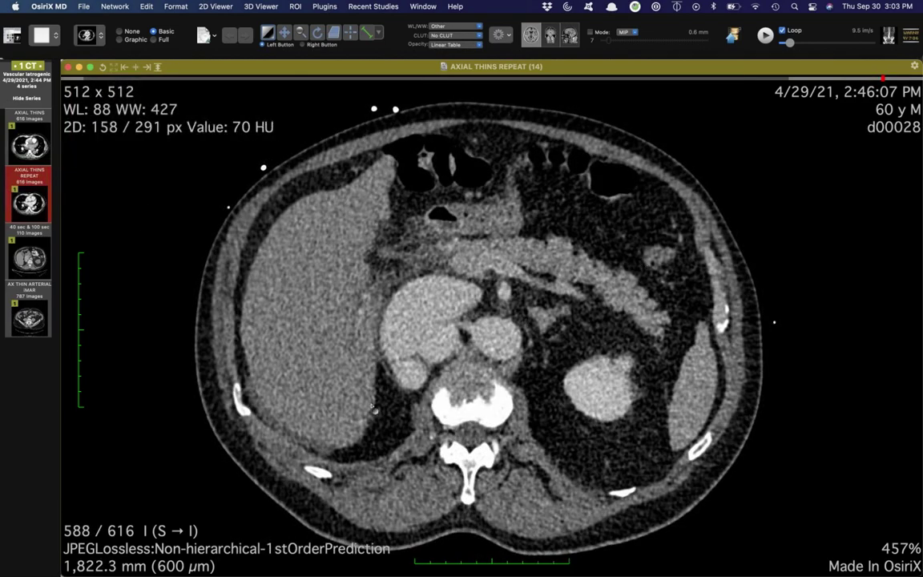
scroll(409, 376, down, 17)
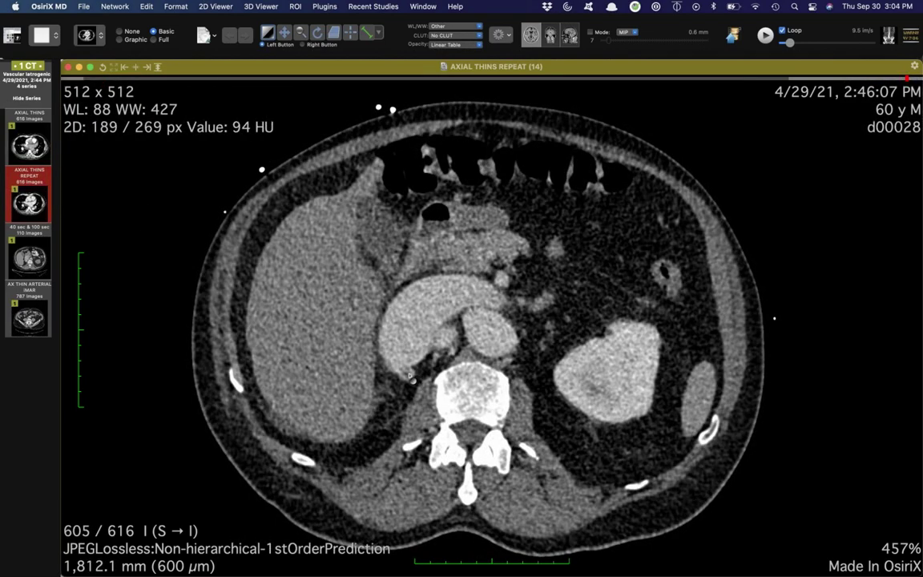
scroll(409, 377, down, 10)
scroll(411, 379, up, 18)
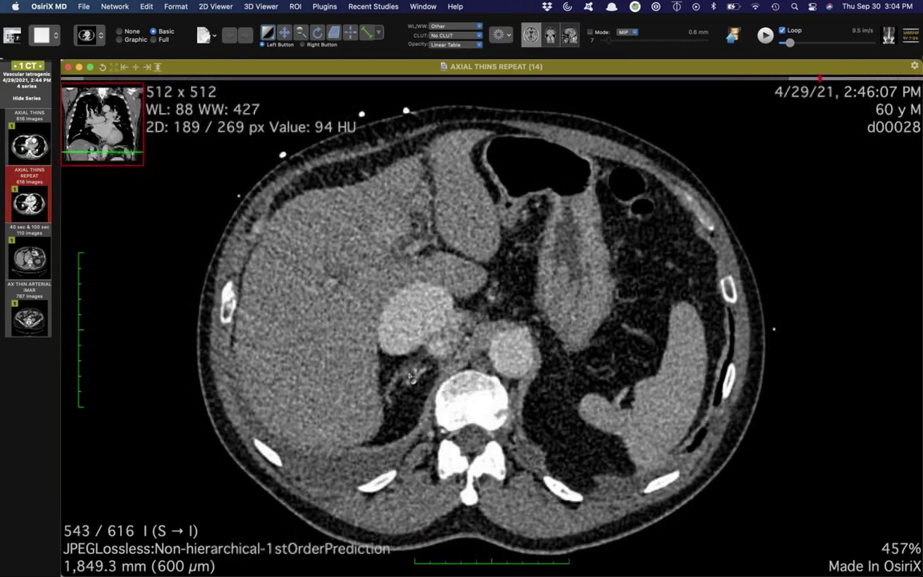
Step: Apply the CT - Pulmonary window preset (WL -500, WW 1400) to the repeat series and examine the lung bases
scroll(409, 377, up, 20)
key(2)
key(5)
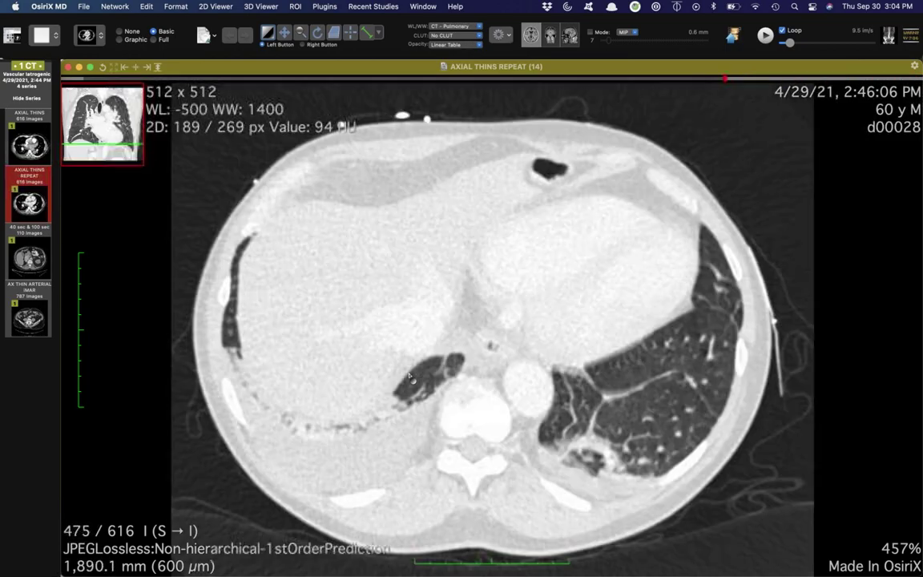
scroll(410, 377, up, 20)
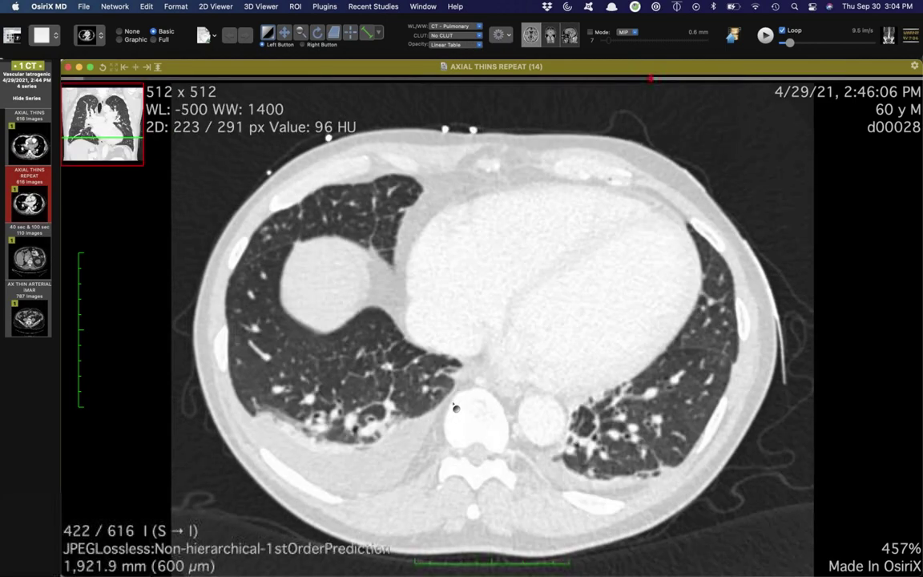
scroll(398, 413, up, 10)
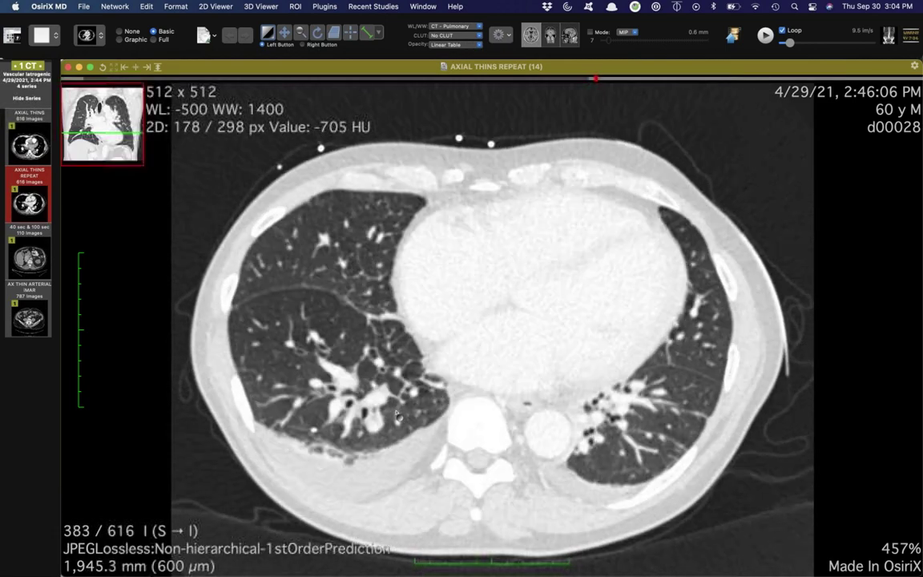
scroll(398, 413, down, 20)
scroll(398, 413, up, 3)
scroll(396, 413, down, 6)
scroll(396, 413, up, 20)
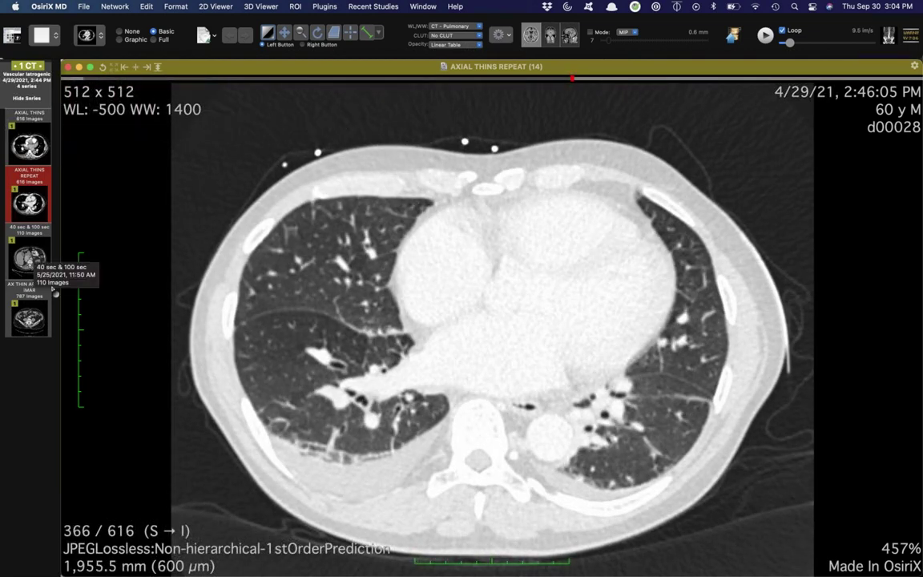
Step: Open the 40 sec & 100 sec series and examine the large abdominal vessel from the upper abdomen down to kidney level
click(25, 232)
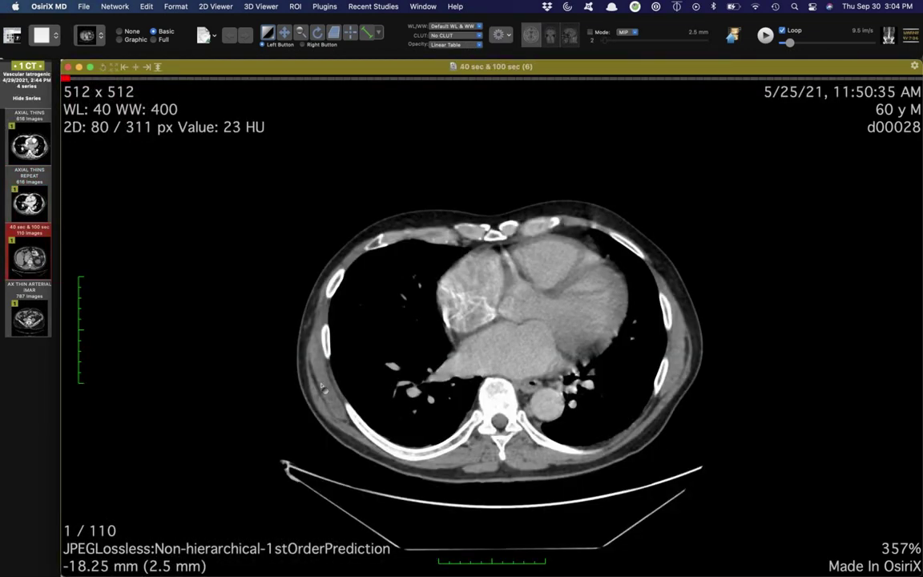
scroll(322, 389, down, 20)
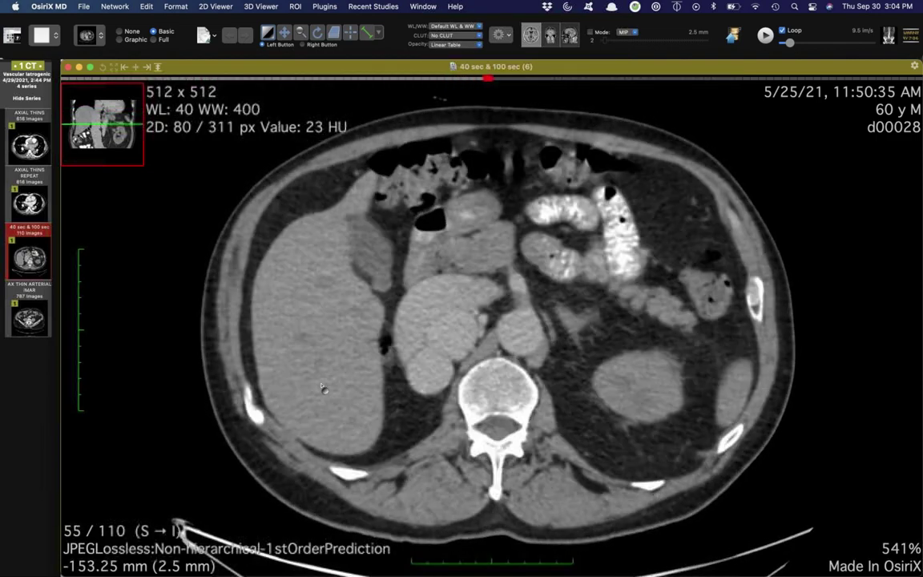
scroll(322, 389, up, 5)
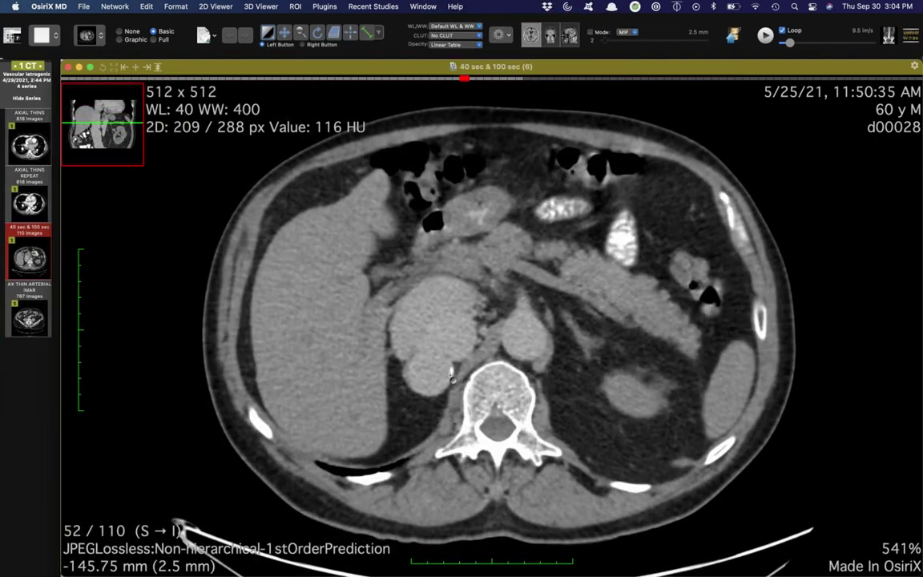
scroll(435, 409, up, 5)
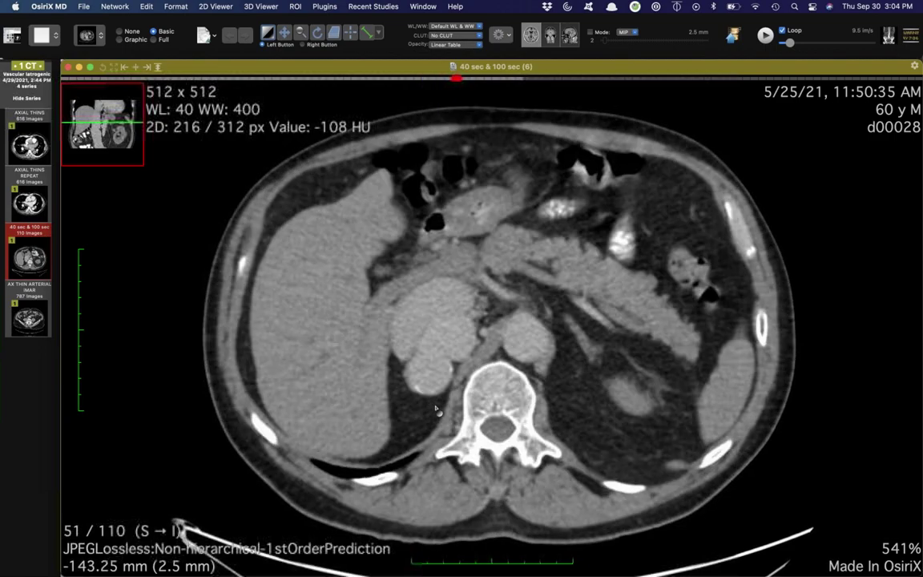
scroll(435, 409, down, 4)
scroll(434, 409, down, 20)
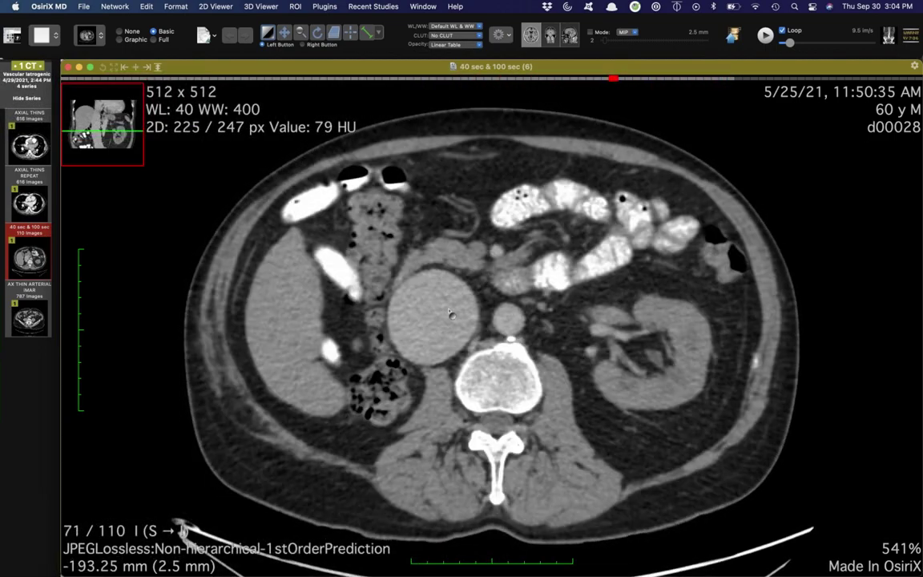
Step: Trace the dilated vessel beside the aorta between the adrenal level and the left kidney in the 40 sec & 100 sec series
scroll(449, 313, up, 3)
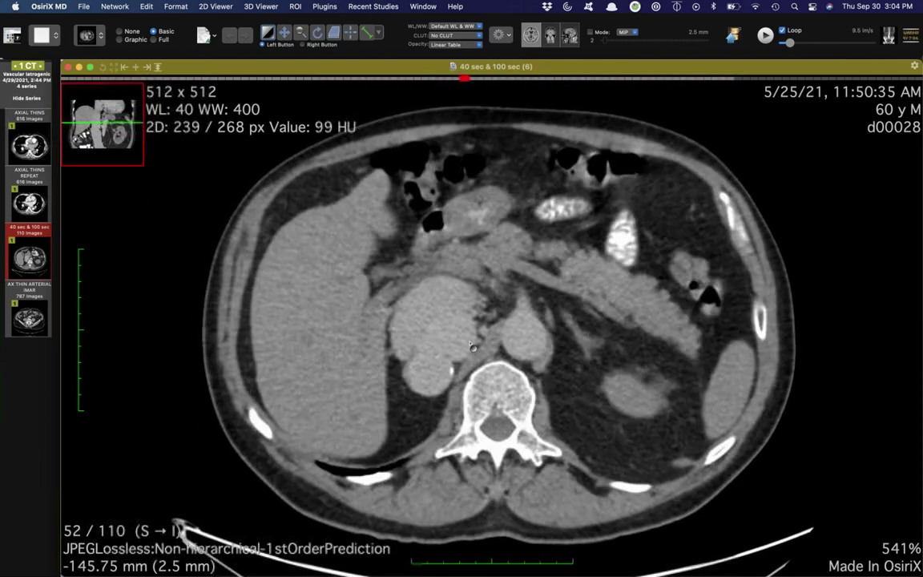
scroll(516, 391, down, 2)
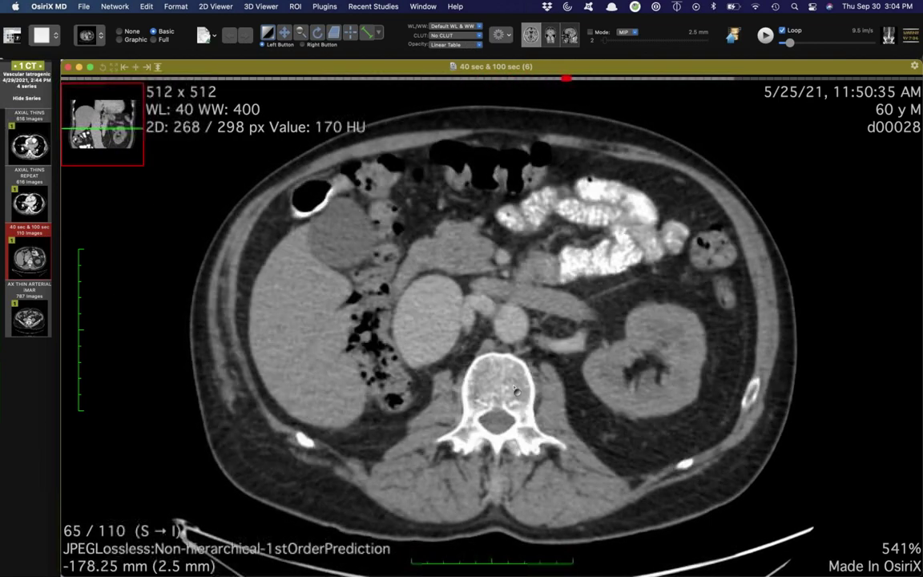
scroll(516, 390, up, 4)
scroll(505, 368, down, 3)
scroll(500, 356, up, 2)
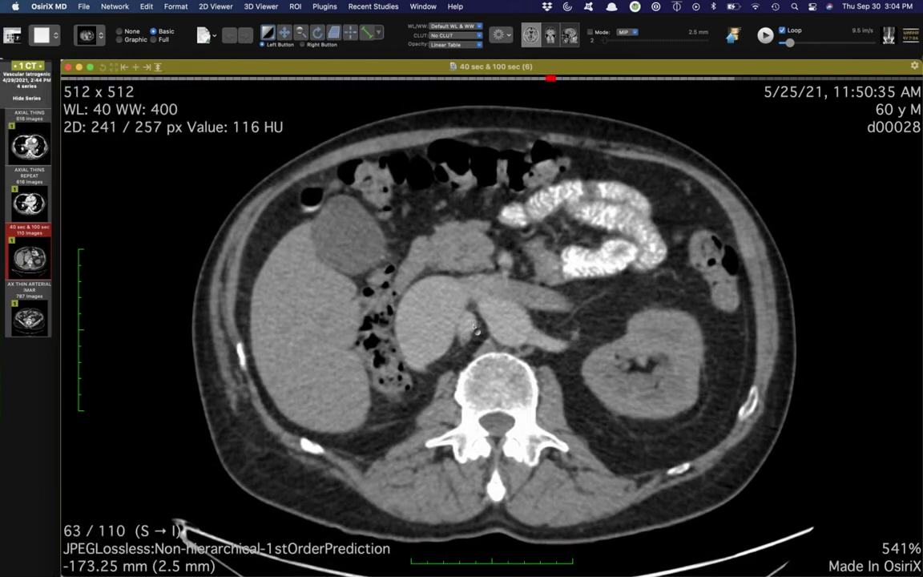
Step: Examine how the dilated vessel relates to the aorta and left renal vein, ending at slice 58
scroll(476, 330, up, 8)
scroll(455, 352, up, 3)
scroll(456, 353, up, 4)
scroll(444, 336, down, 4)
scroll(436, 325, down, 8)
scroll(486, 403, up, 1)
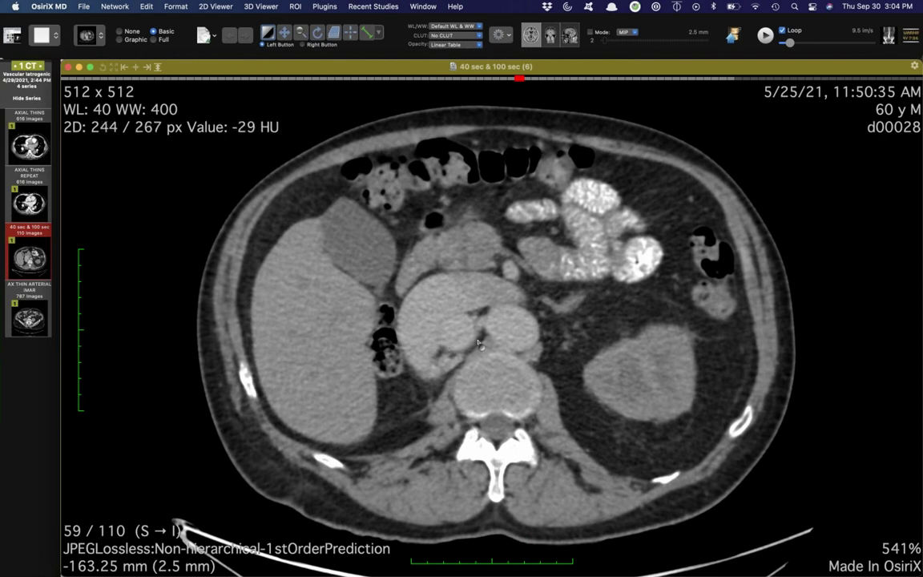
scroll(474, 400, up, 1)
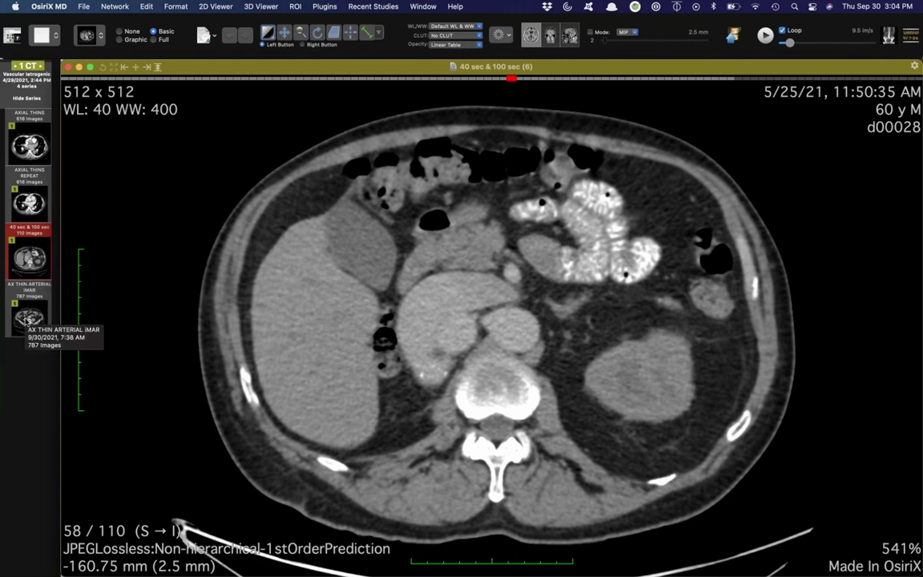
Step: Open the AX THIN ARTERIAL iMAR series, enlarge the abdomen at kidney level to 606% and set the window to WL 119, WW 631
click(28, 318)
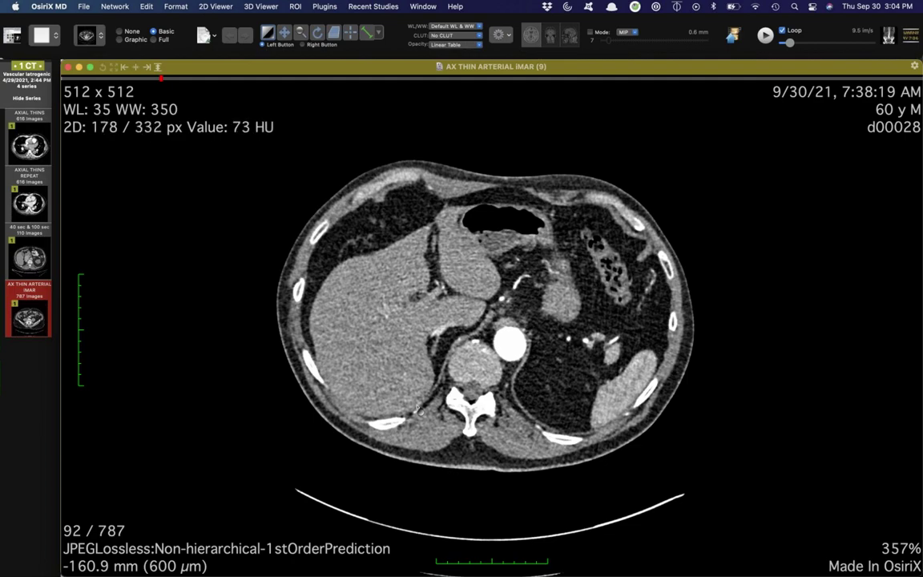
scroll(417, 409, down, 12)
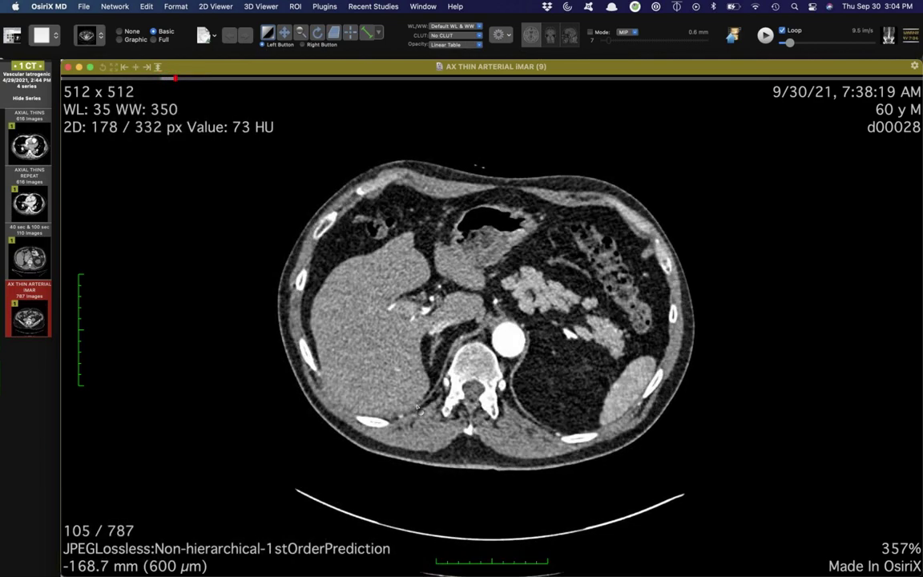
scroll(417, 409, down, 7)
scroll(480, 400, down, 5)
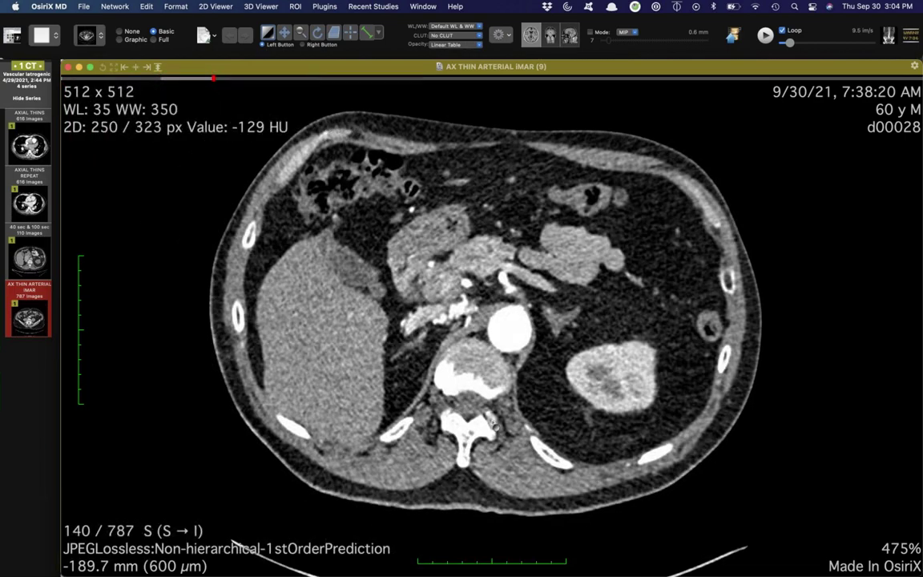
scroll(497, 369, up, 5)
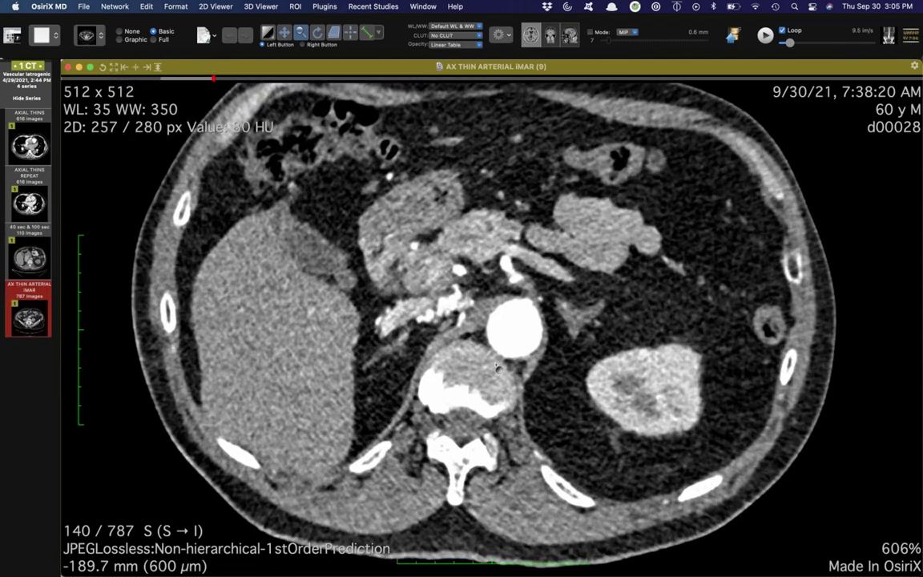
drag(449, 328, 507, 324)
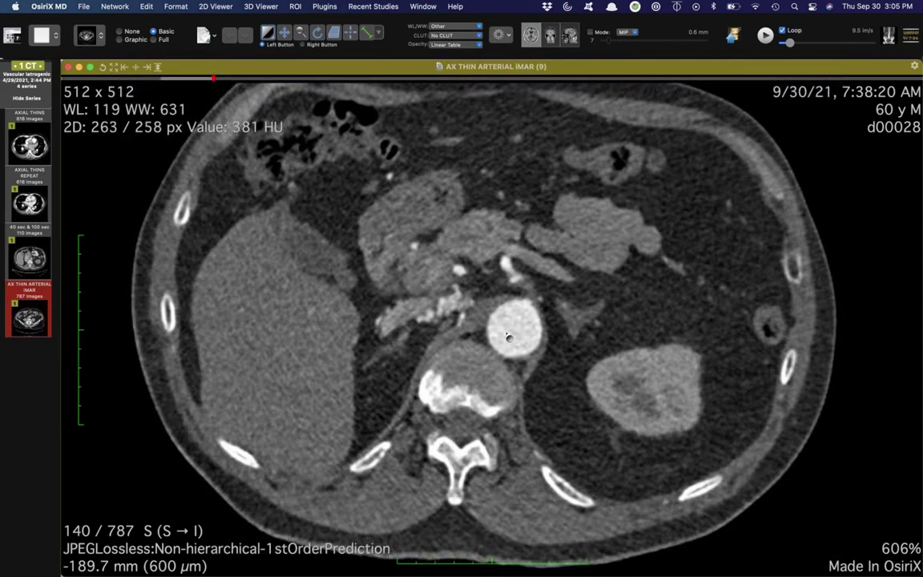
Step: Follow the aorta down the arterial series to the renal arteries and the bright structure beside it around slice 217
scroll(509, 337, down, 5)
scroll(508, 337, down, 20)
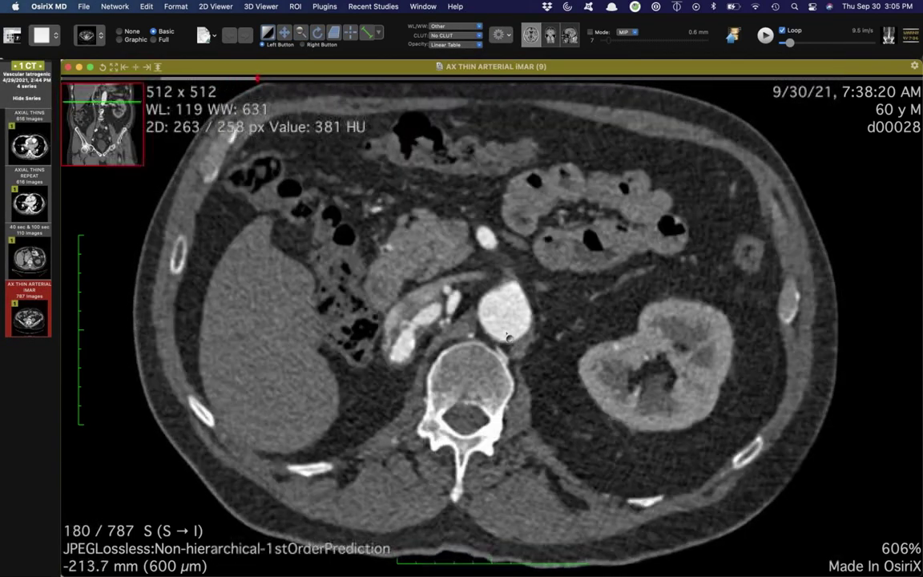
scroll(508, 338, down, 12)
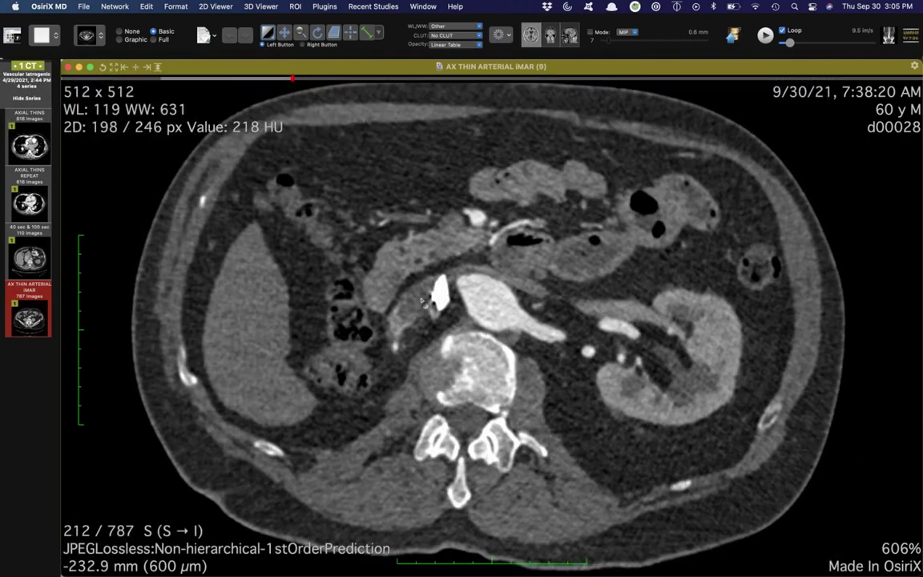
scroll(454, 300, down, 12)
scroll(465, 289, up, 7)
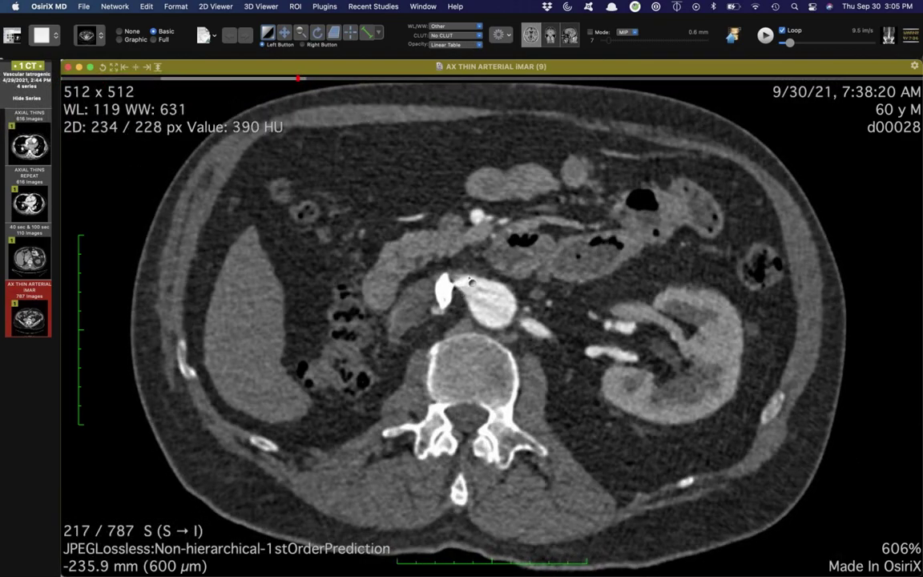
Step: Examine the right renal artery and the enhancing vessels beside the aorta from slice 217 up to slice 191
scroll(474, 329, up, 5)
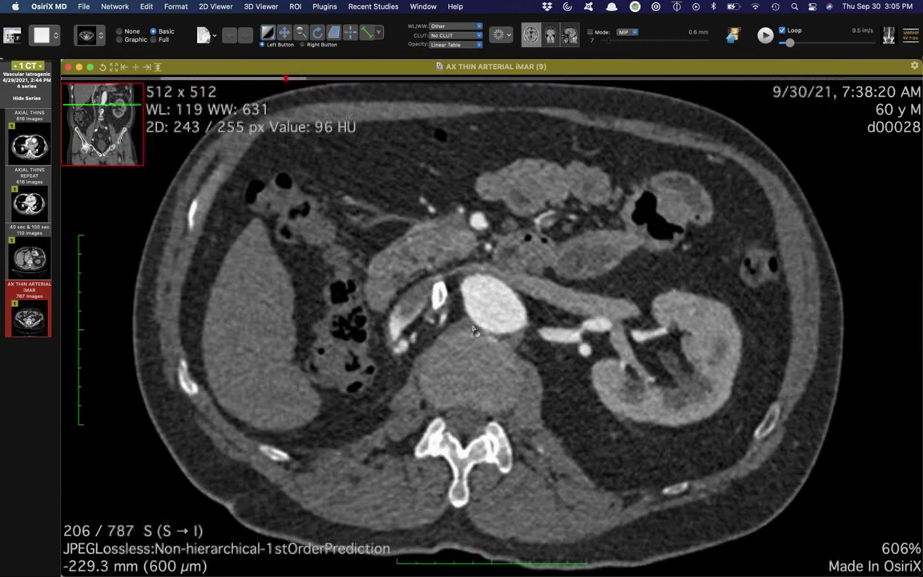
scroll(424, 330, up, 2)
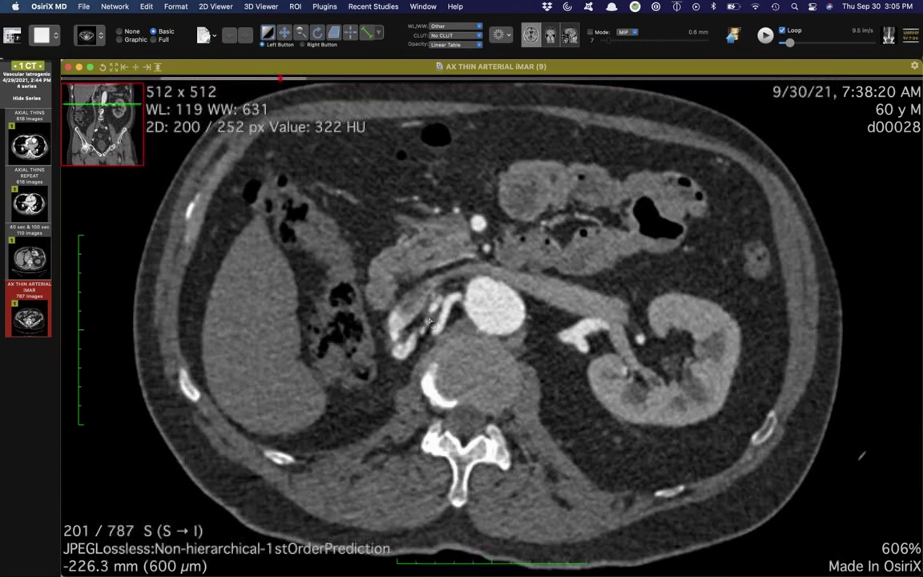
scroll(439, 340, up, 11)
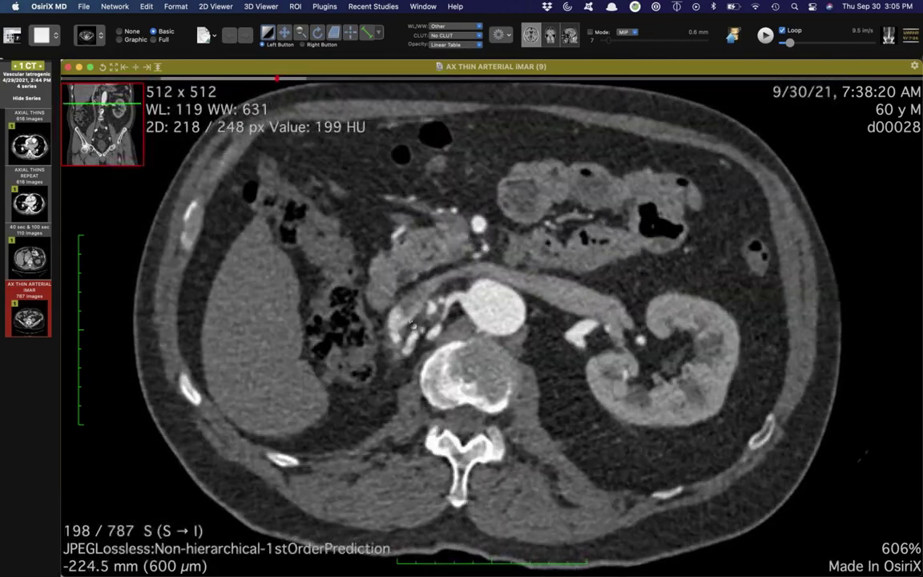
scroll(416, 355, up, 7)
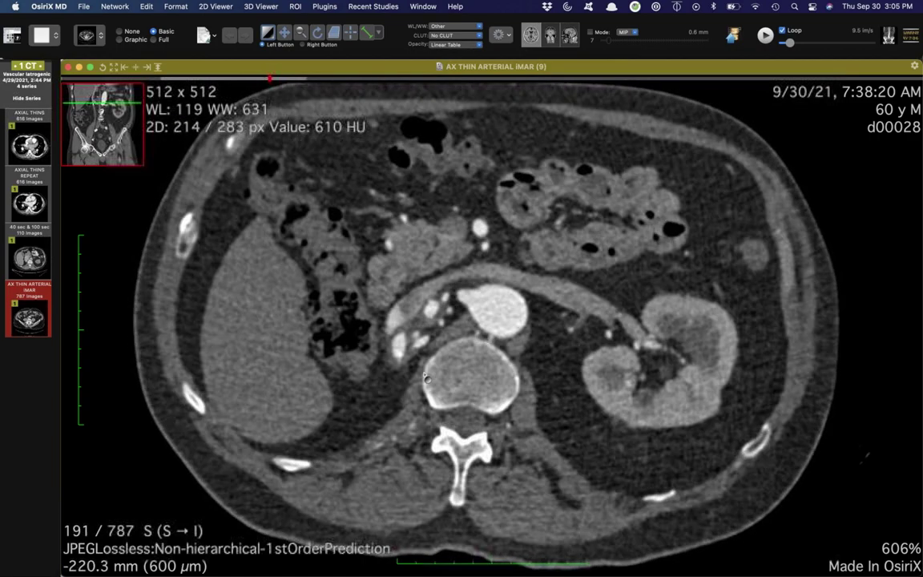
Step: Review the aorta and liver upward through the arterial series to the lower heart
scroll(409, 377, up, 12)
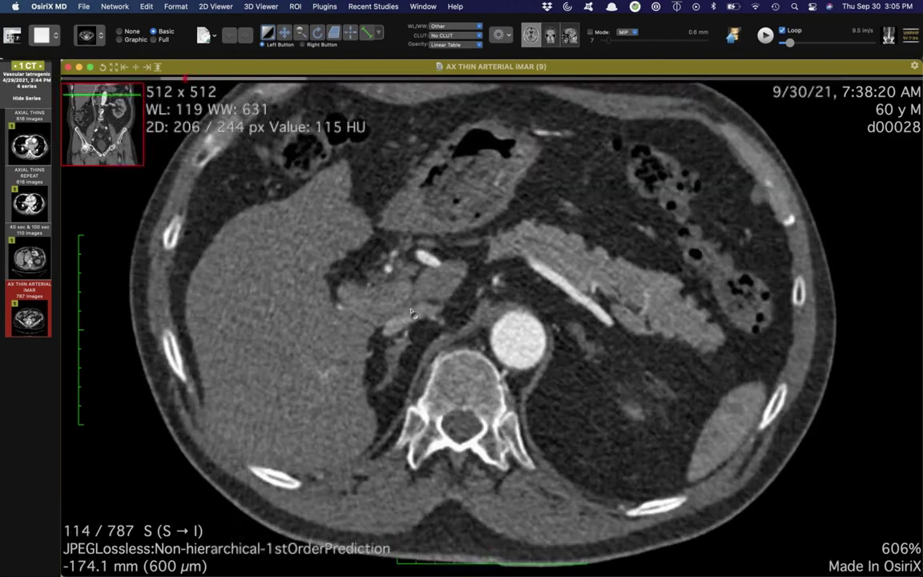
scroll(427, 400, up, 20)
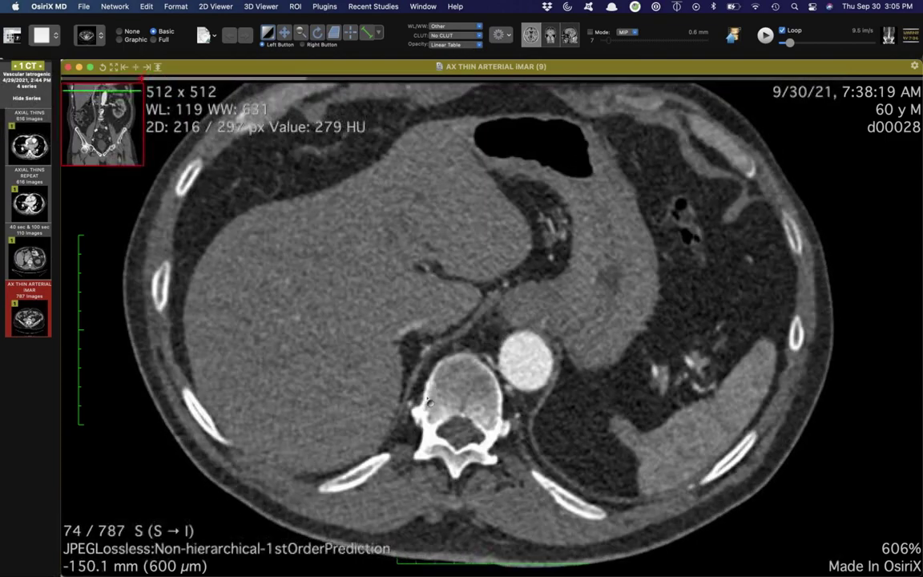
scroll(429, 402, up, 20)
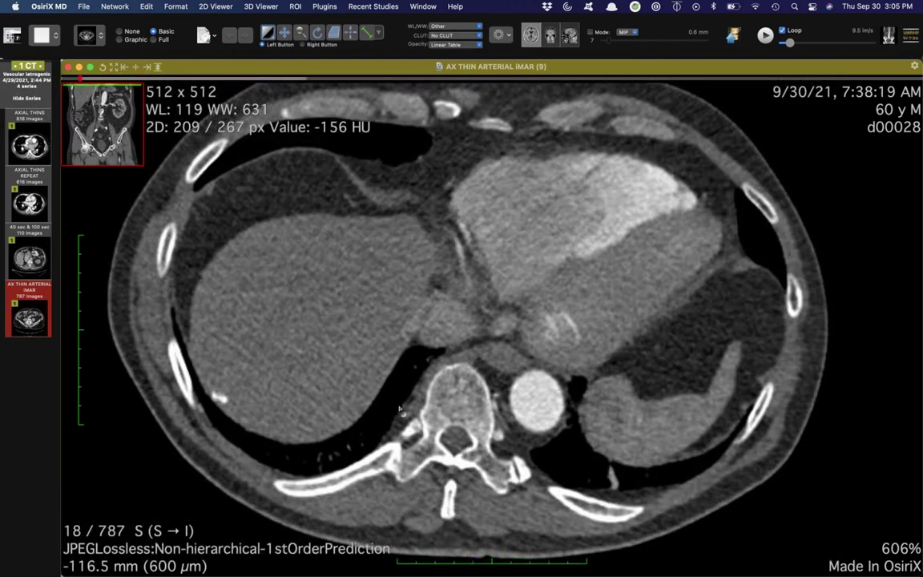
Step: Examine the inferior vena cava, liver dome and heart chambers back and forth through the uppermost slices of the arterial series
scroll(399, 410, down, 13)
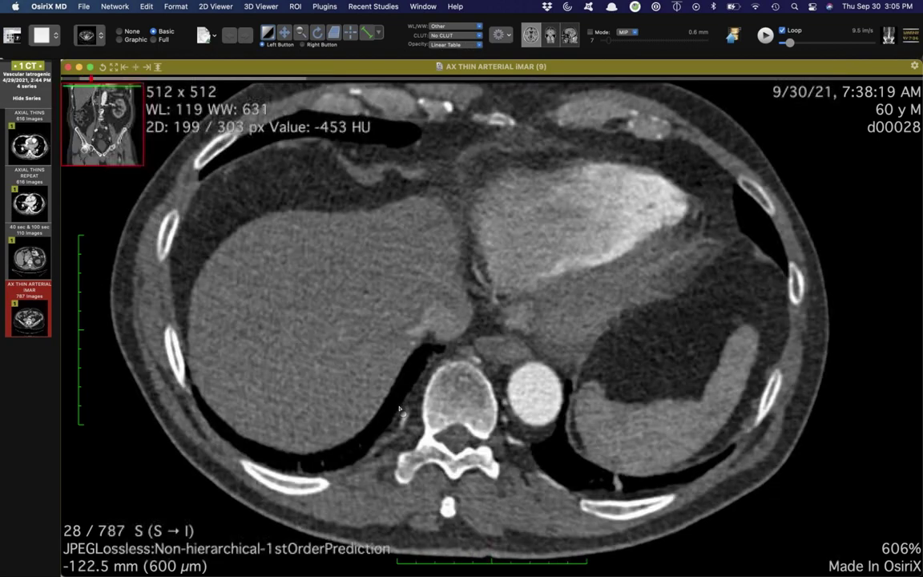
scroll(399, 409, down, 4)
scroll(398, 409, up, 20)
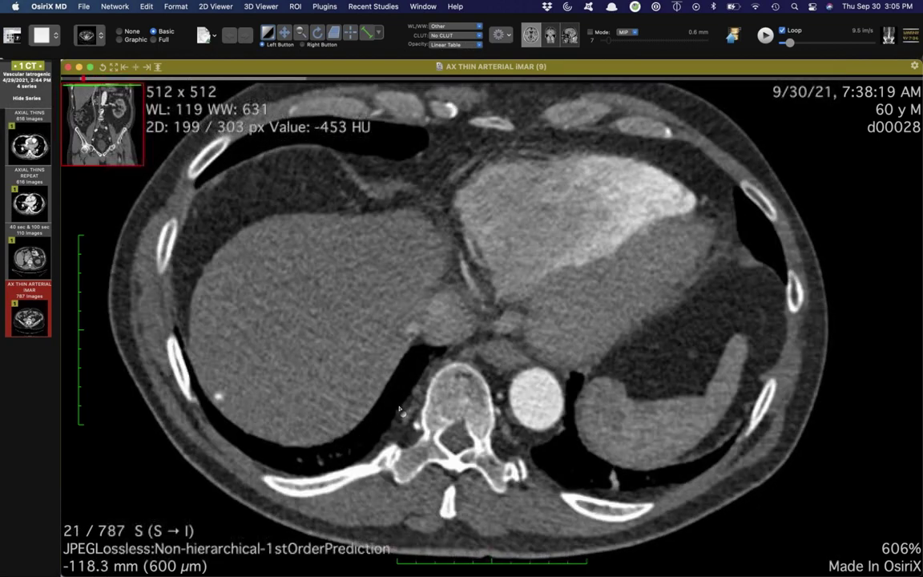
scroll(405, 356, up, 2)
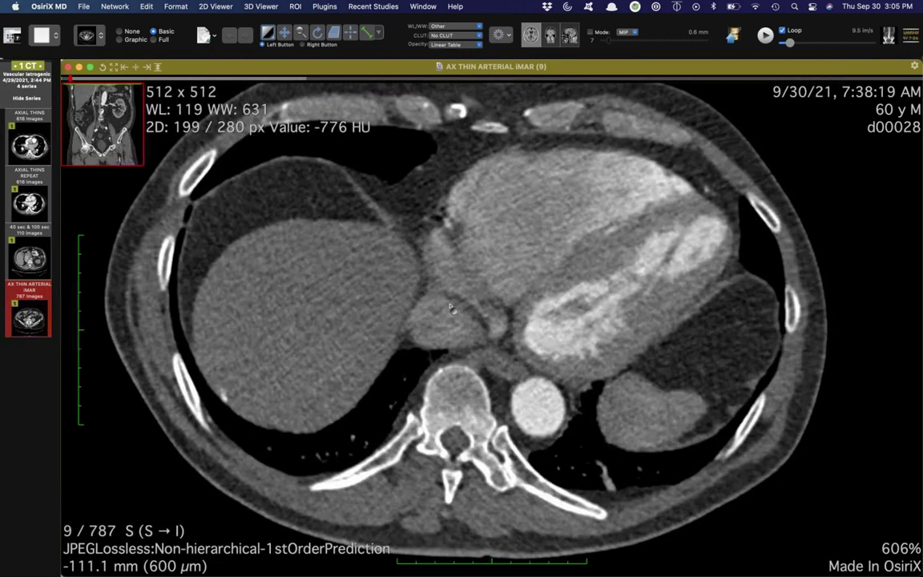
scroll(434, 386, up, 8)
scroll(433, 385, up, 1)
scroll(434, 386, down, 20)
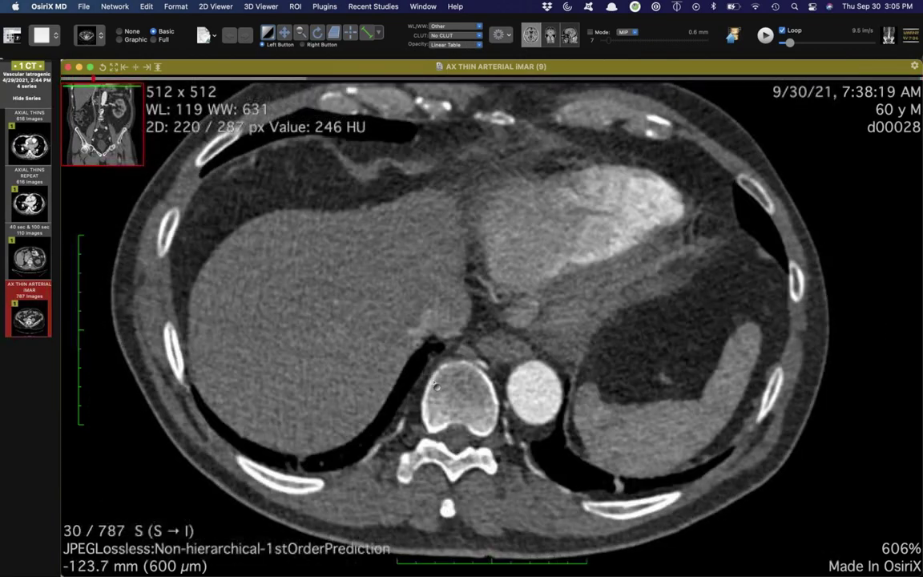
scroll(433, 385, up, 7)
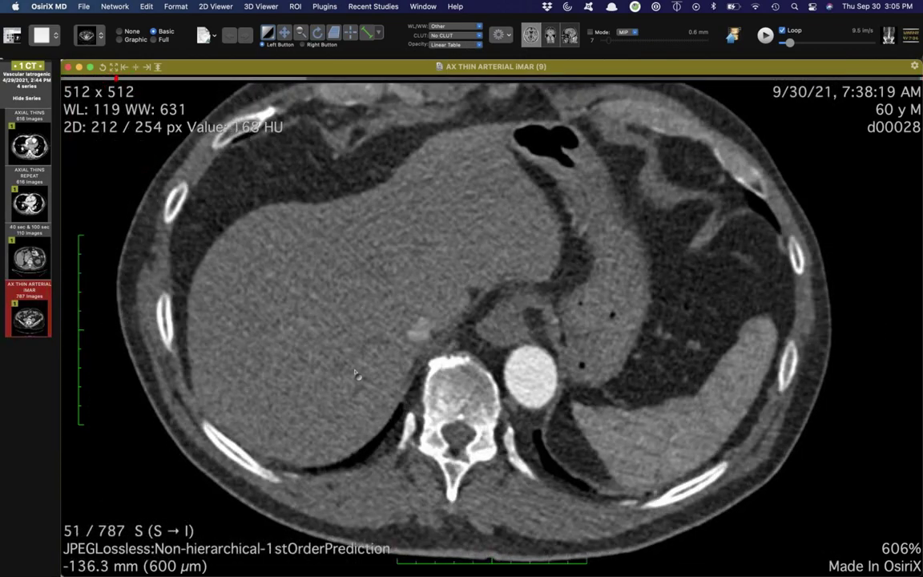
scroll(431, 387, up, 7)
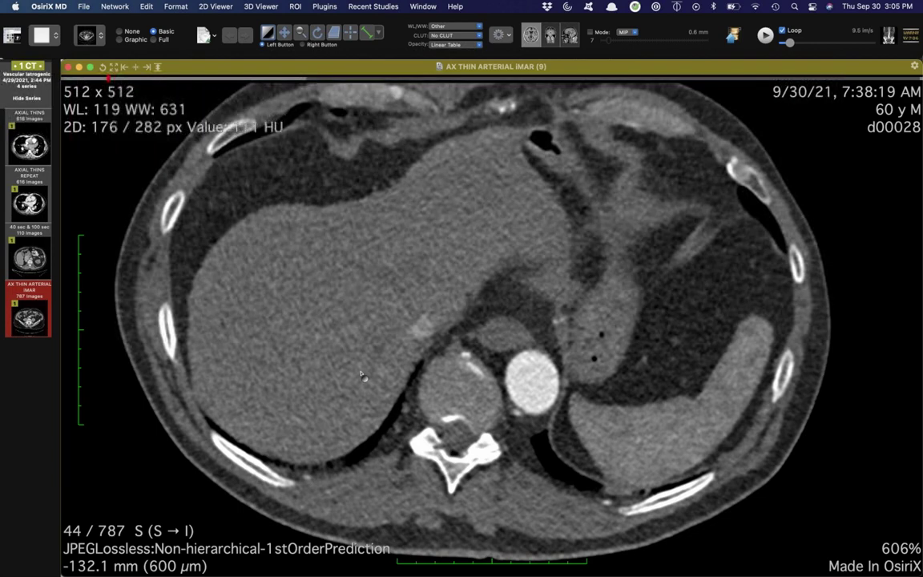
scroll(361, 375, up, 20)
scroll(362, 375, up, 3)
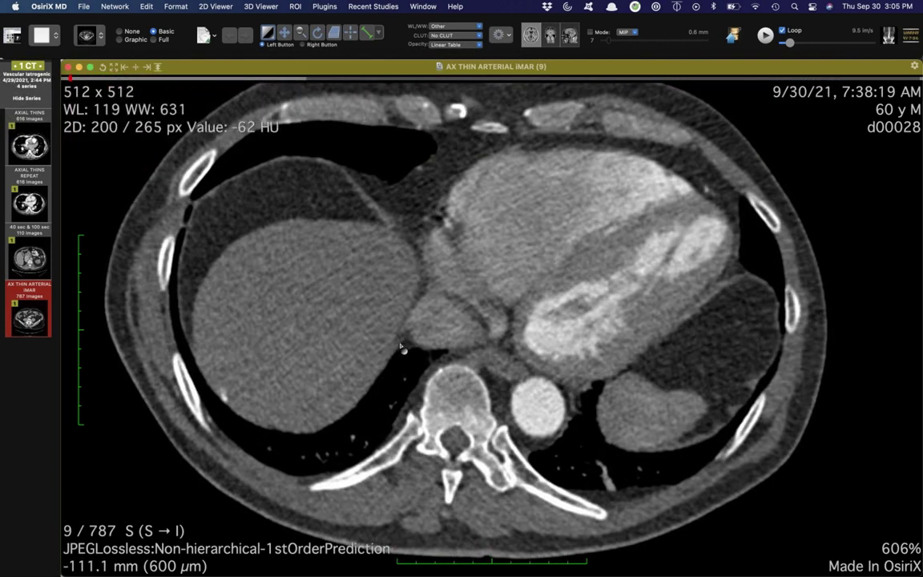
Step: Switch to the AXIAL THINS REPEAT series, apply the CT - Abdomen window preset (WL 40, WW 350) and review the dilated vessel near slice 557
click(28, 198)
scroll(169, 272, down, 20)
key(1)
scroll(168, 272, down, 20)
scroll(544, 366, up, 10)
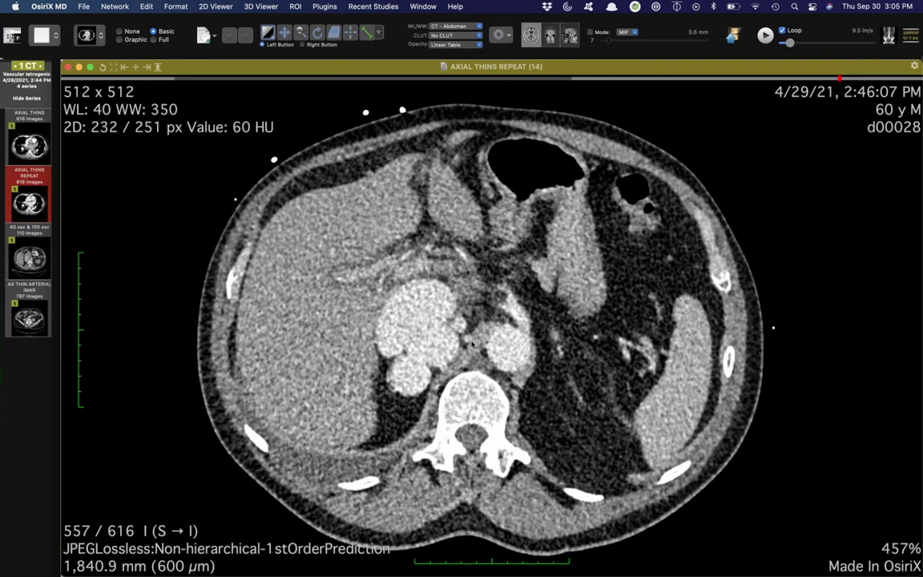
Step: Close the viewer and reopen the AXIAL THINS REPEAT series of the Vascular Iatrogenic study from the database
key(super+w)
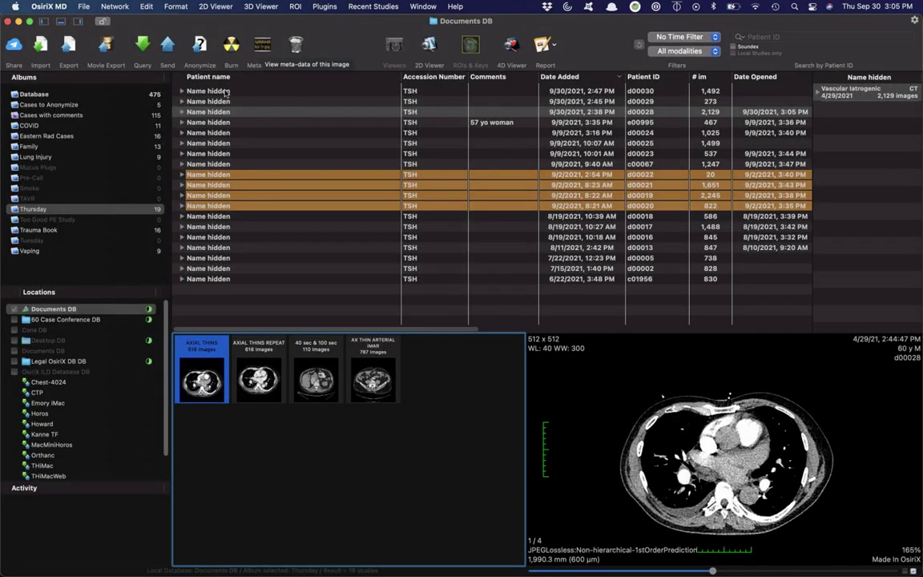
click(227, 93)
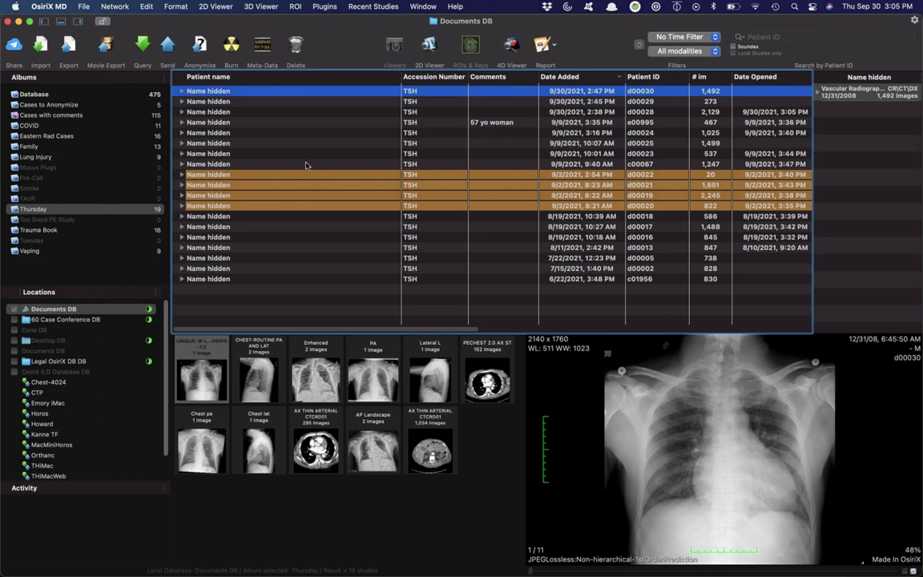
click(224, 112)
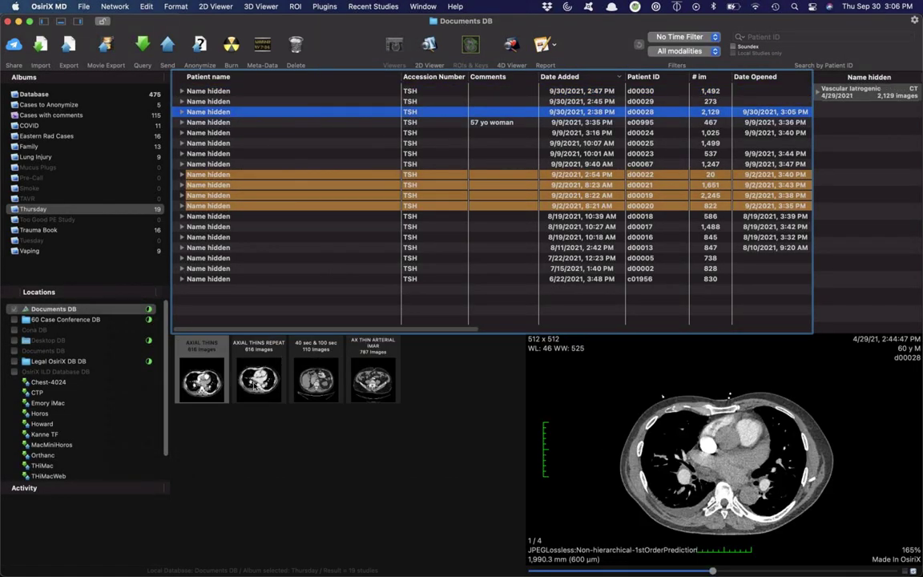
double_click(257, 372)
scroll(418, 409, down, 15)
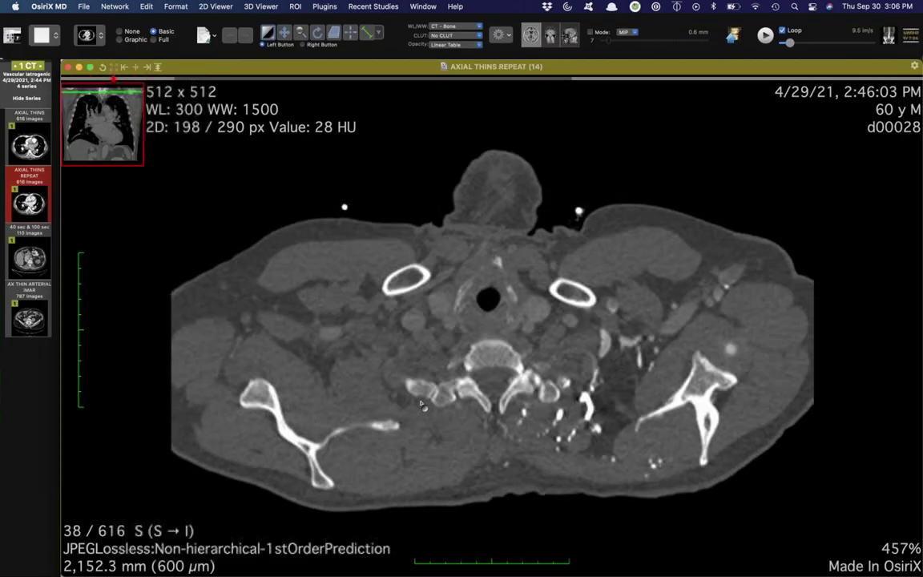
Step: Apply the CT - Pulmonary window preset (WL -500, WW 1400) to the reopened series and examine both lung bases around slices 454 to 491
key(7)
scroll(420, 408, up, 5)
scroll(424, 409, up, 15)
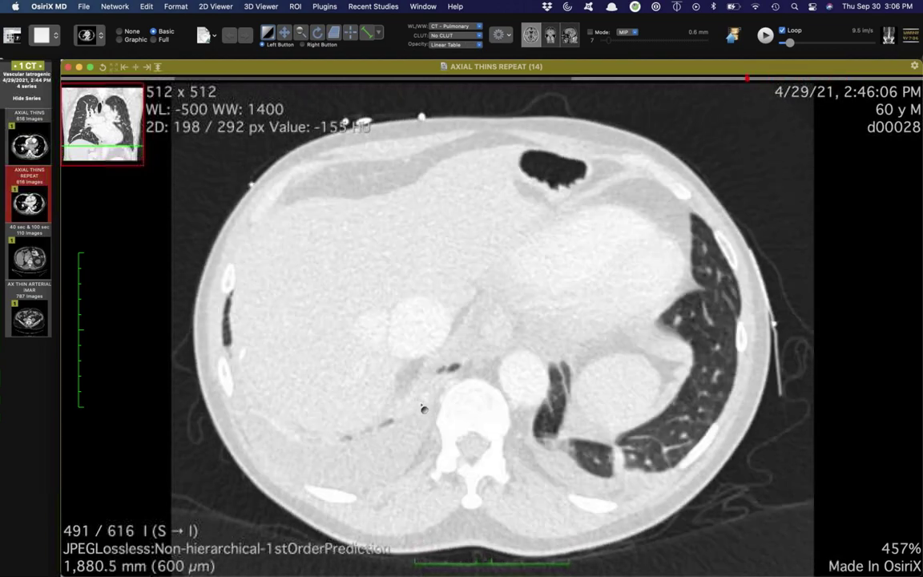
scroll(596, 461, up, 15)
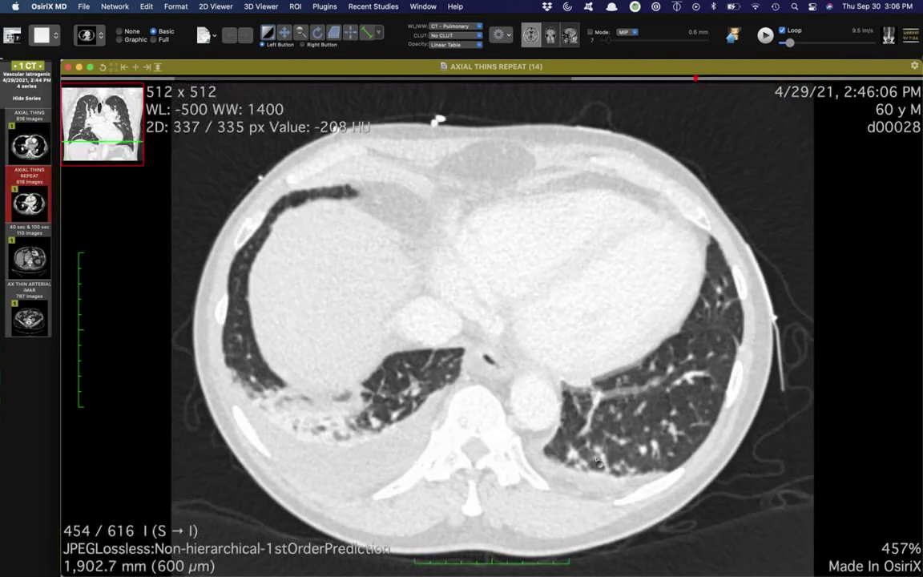
scroll(596, 461, down, 9)
scroll(597, 461, down, 20)
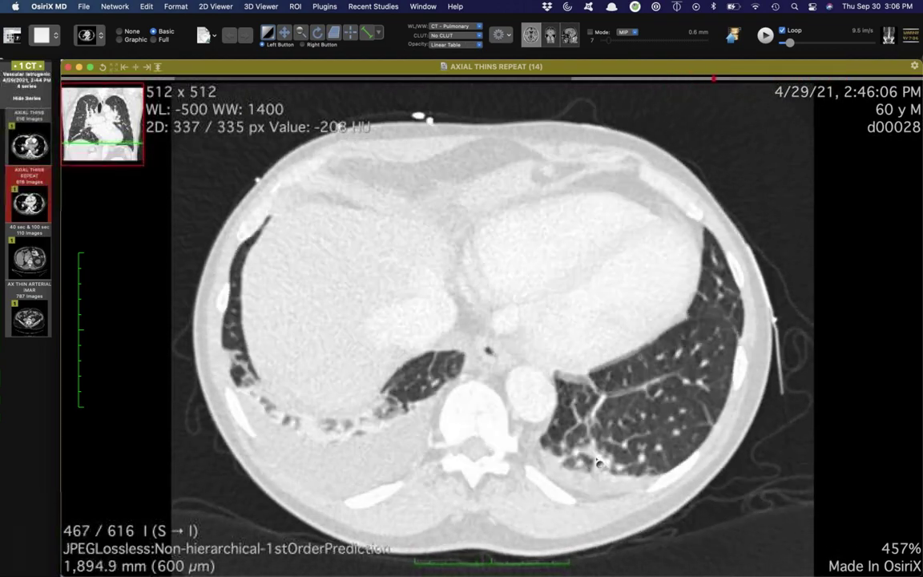
Step: Review the lungs up to slice 380 of the AXIAL THINS REPEAT series, then close the viewer
scroll(573, 493, down, 6)
scroll(574, 493, up, 20)
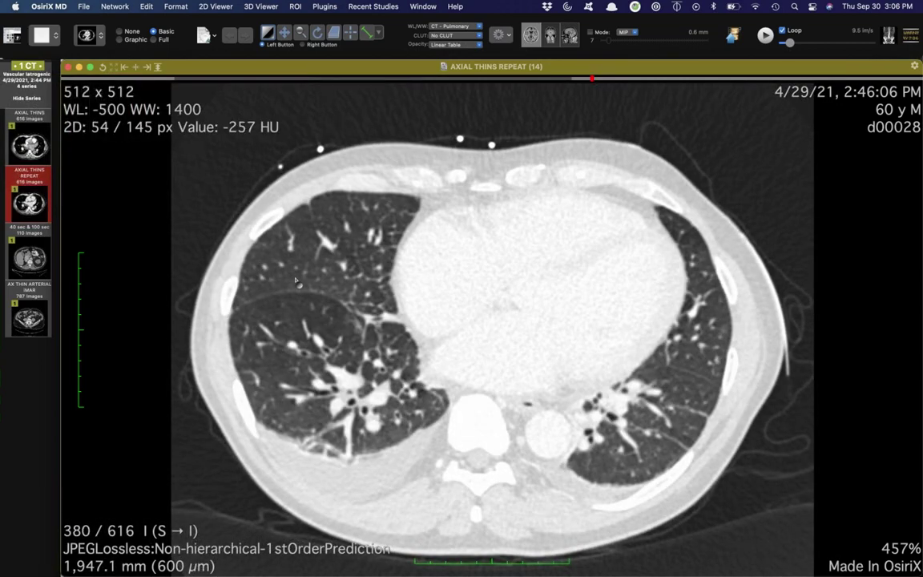
key(super+w)
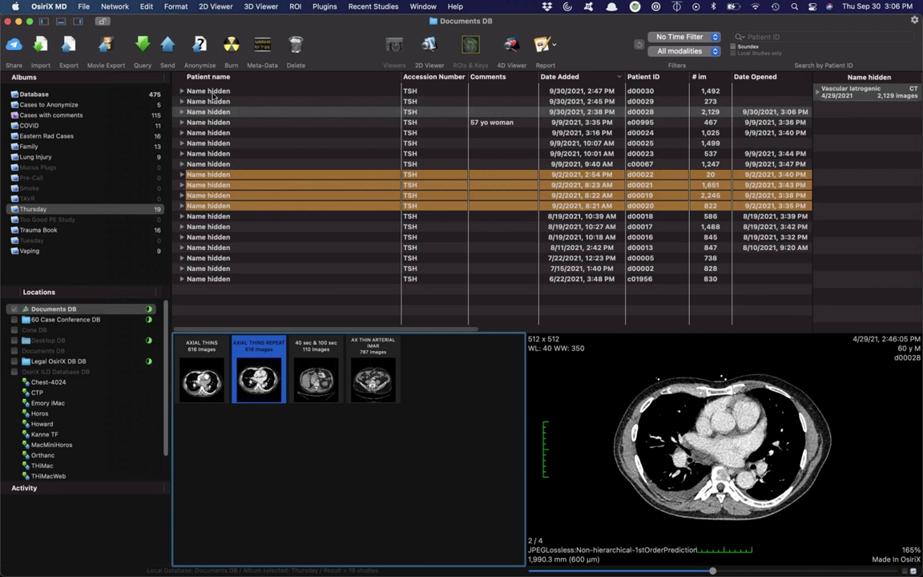
Step: Open the AP Landscape radiograph of the 1,492-image vascular study and adjust its window to about WL 3010, WW 2744
click(213, 92)
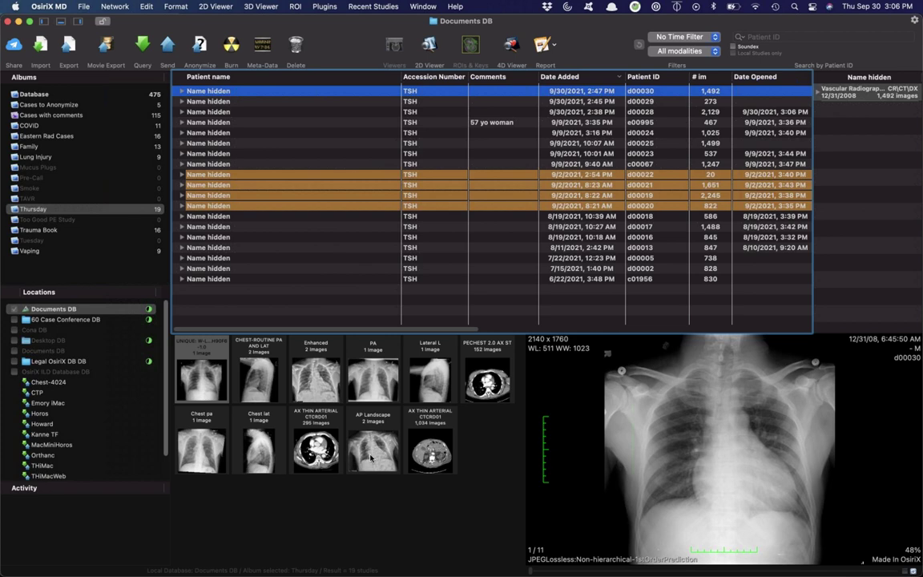
double_click(372, 448)
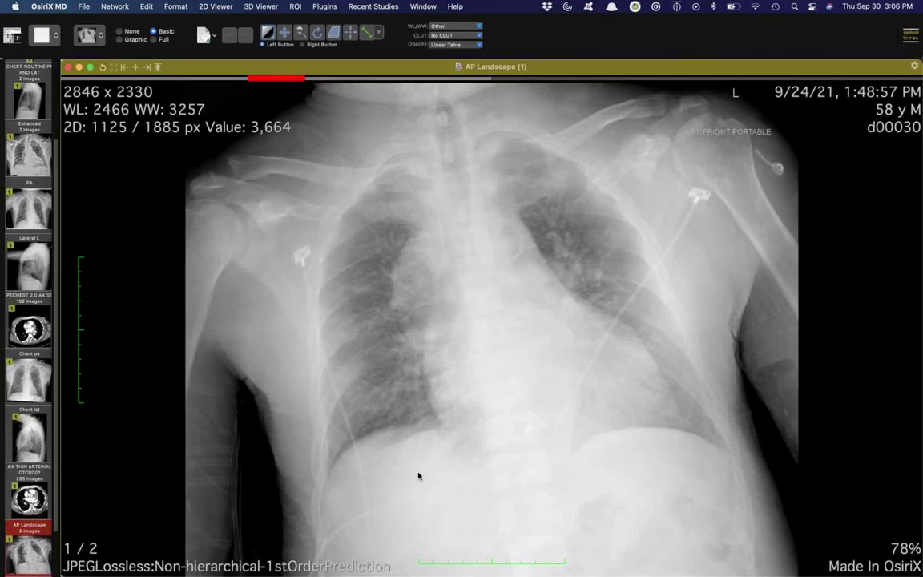
drag(424, 487, 500, 469)
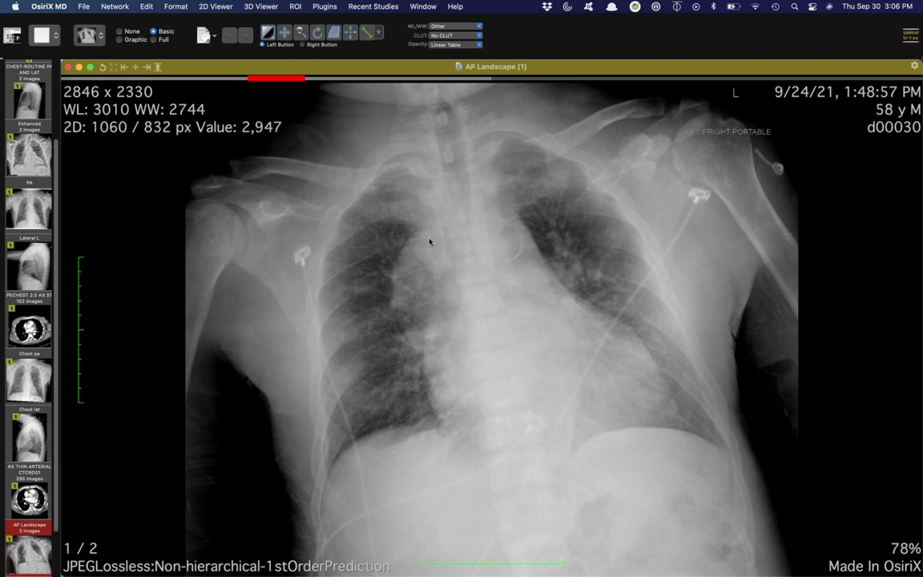
Step: Show the 295-image AX THIN ARTERIAL CTCRD01 series at the aortic arch and widen its window to about WL 164, WW 809
scroll(32, 360, down, 3)
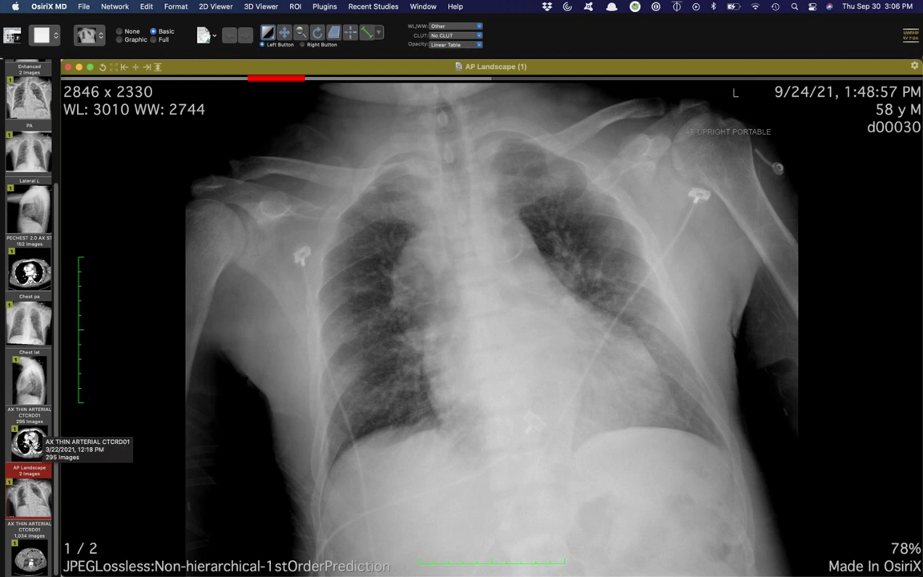
click(30, 441)
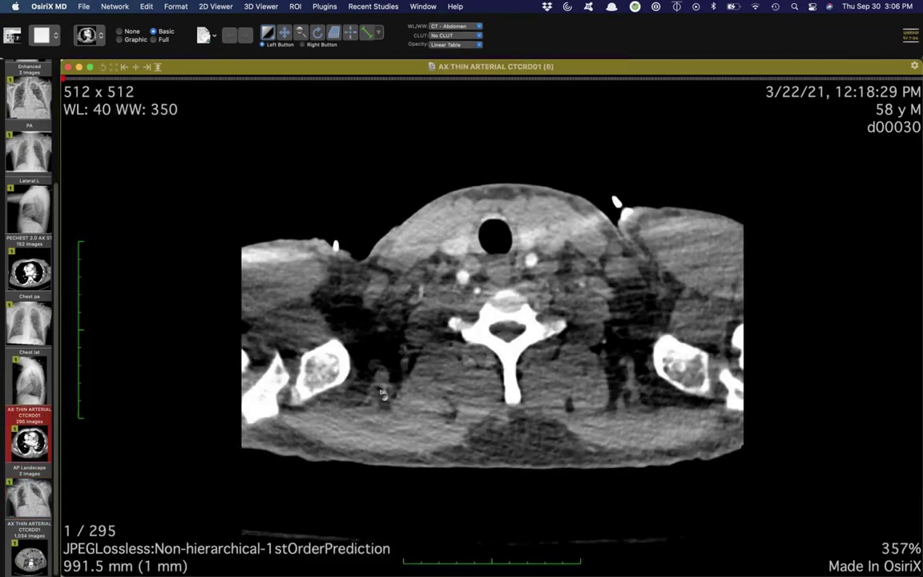
scroll(417, 394, down, 20)
scroll(417, 394, down, 8)
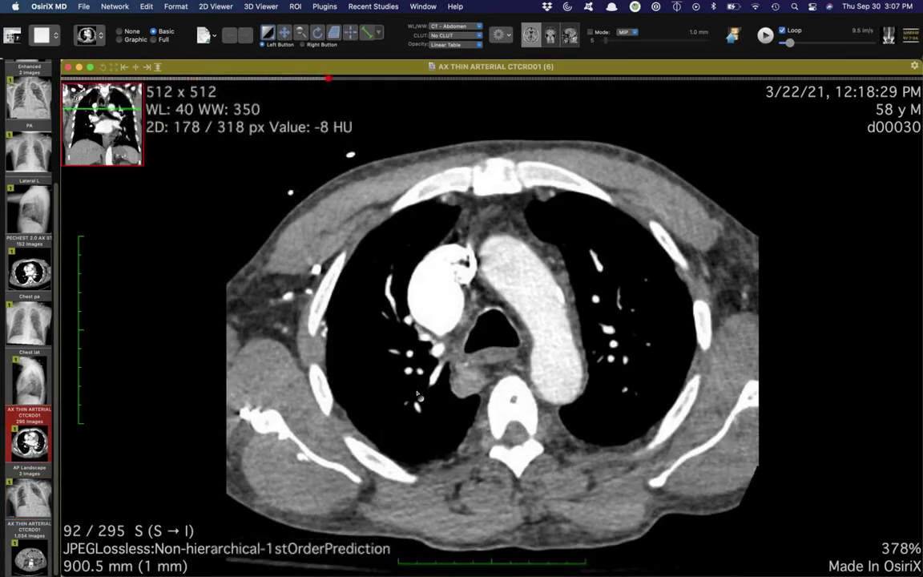
drag(417, 394, 475, 379)
scroll(473, 376, up, 14)
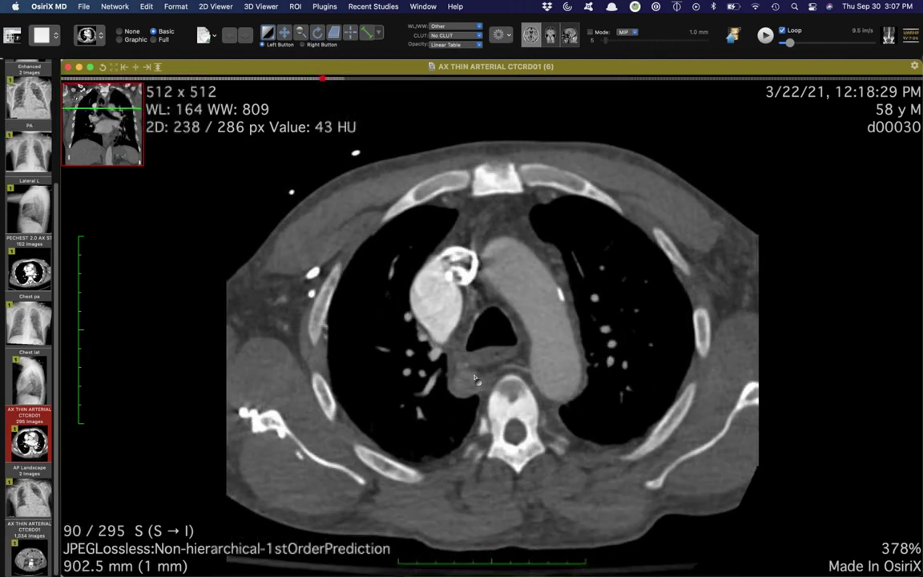
Step: Examine the superior vena cava and the catheter beside the aortic arch back and forth around slices 90 to 113
scroll(467, 367, up, 9)
scroll(469, 392, down, 15)
scroll(473, 420, down, 17)
scroll(473, 420, up, 20)
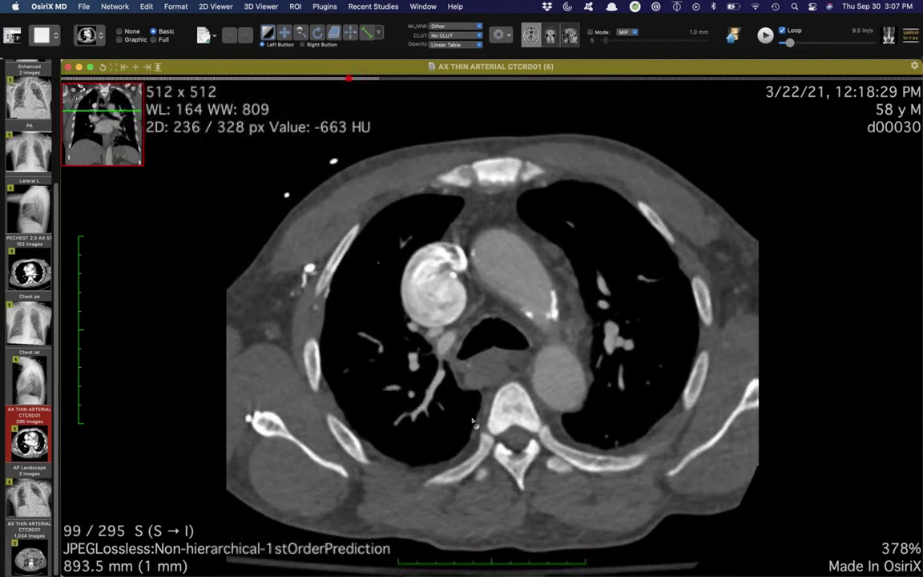
scroll(472, 422, down, 2)
scroll(460, 401, down, 10)
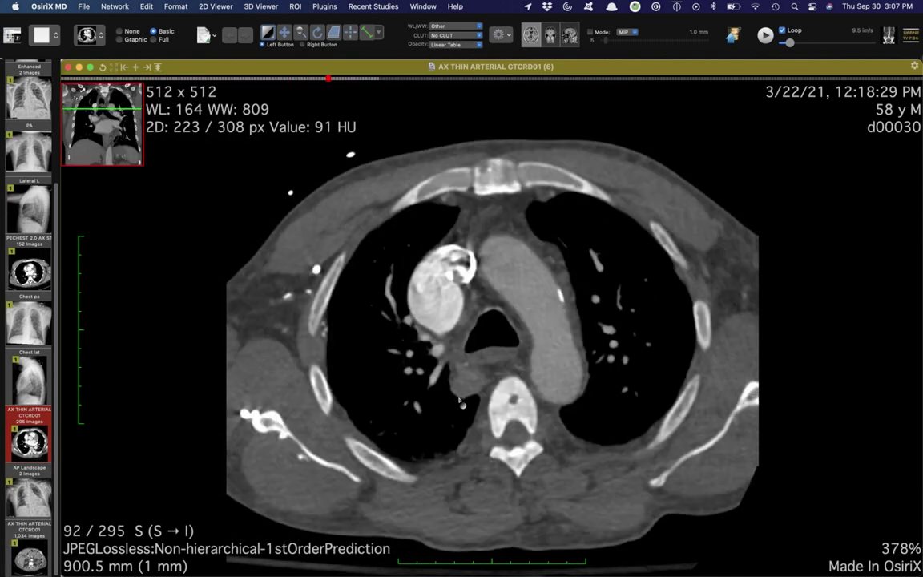
scroll(461, 402, down, 12)
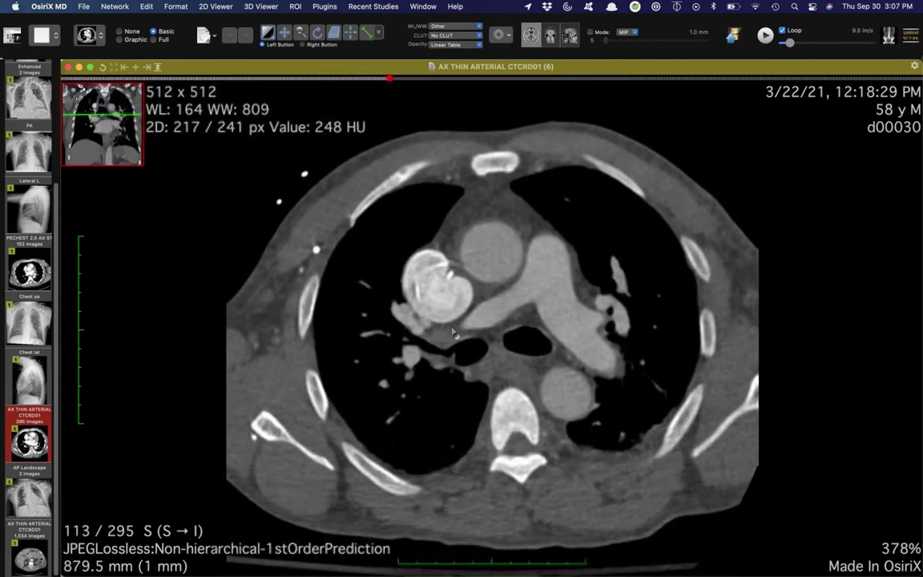
Step: Follow the superior vena cava down past the pulmonary arteries to about slice 136 of the arterial series
scroll(454, 333, down, 5)
scroll(446, 295, up, 8)
scroll(438, 327, up, 1)
scroll(438, 327, down, 8)
scroll(462, 373, down, 11)
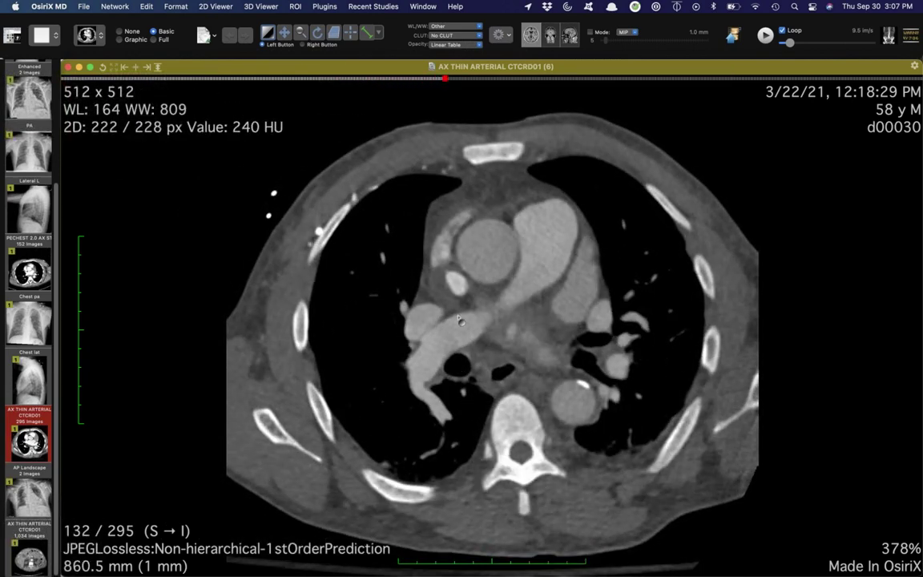
scroll(460, 320, down, 6)
scroll(456, 286, up, 2)
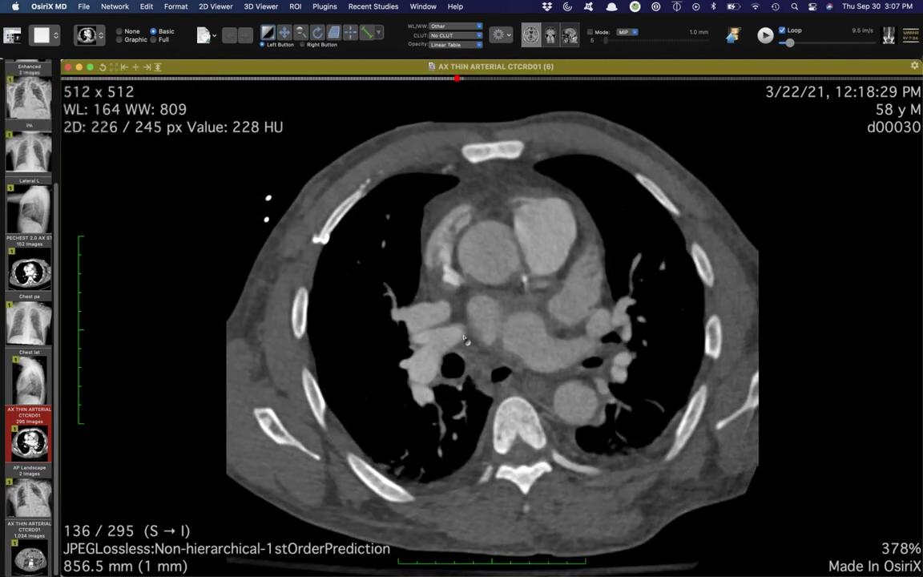
Step: Trace the superior vena cava back up from about slice 135 to slice 83 above the aortic arch
scroll(460, 312, down, 7)
scroll(464, 340, up, 4)
scroll(463, 339, up, 20)
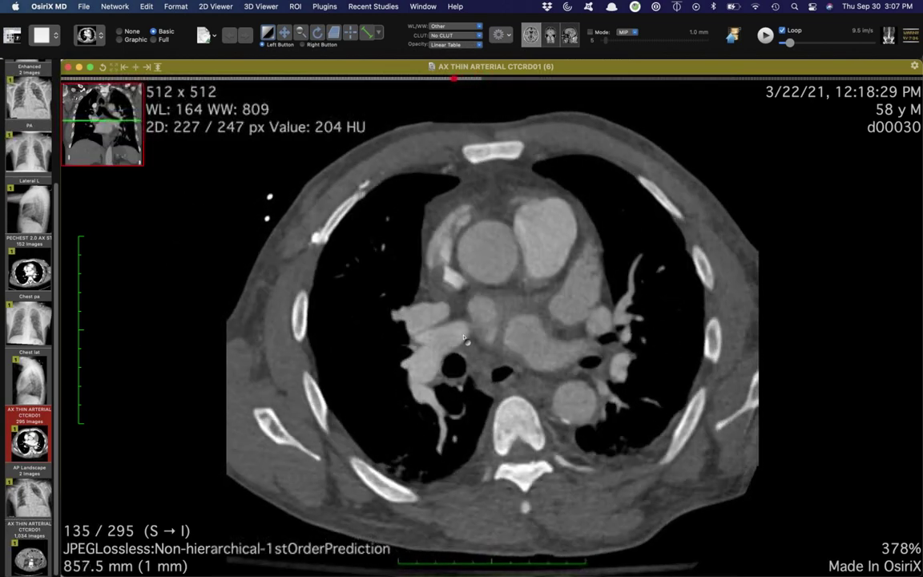
scroll(464, 340, up, 20)
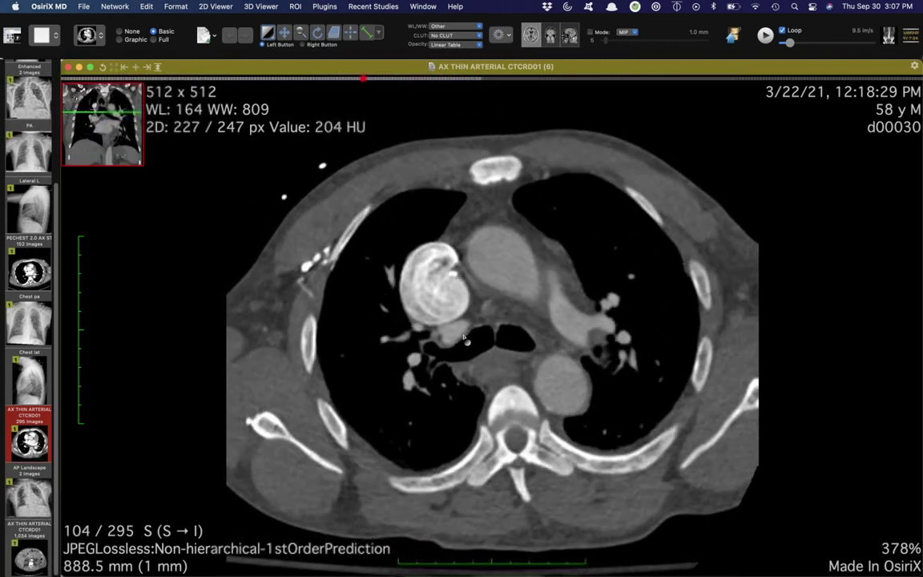
scroll(25, 265, up, 6)
Step: View the 12/19/09 CHEST-ROUTINE PA AND LAT radiograph and the 1/31/19 PA radiograph for comparison
scroll(25, 265, up, 5)
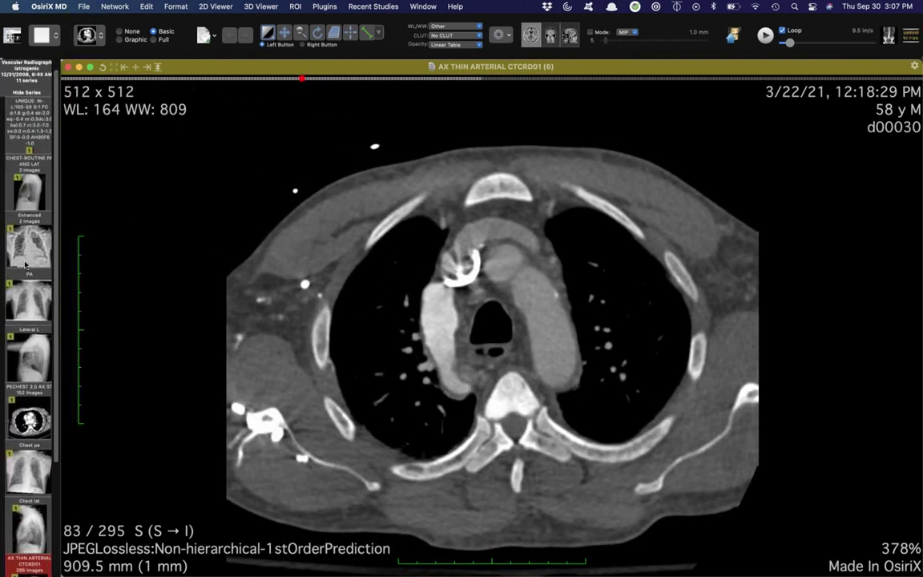
click(29, 203)
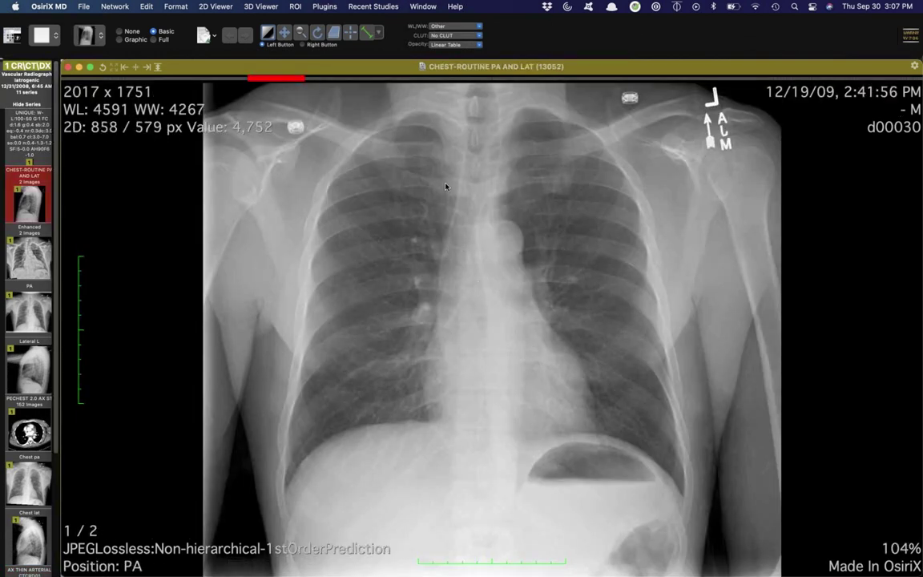
scroll(29, 285, down, 2)
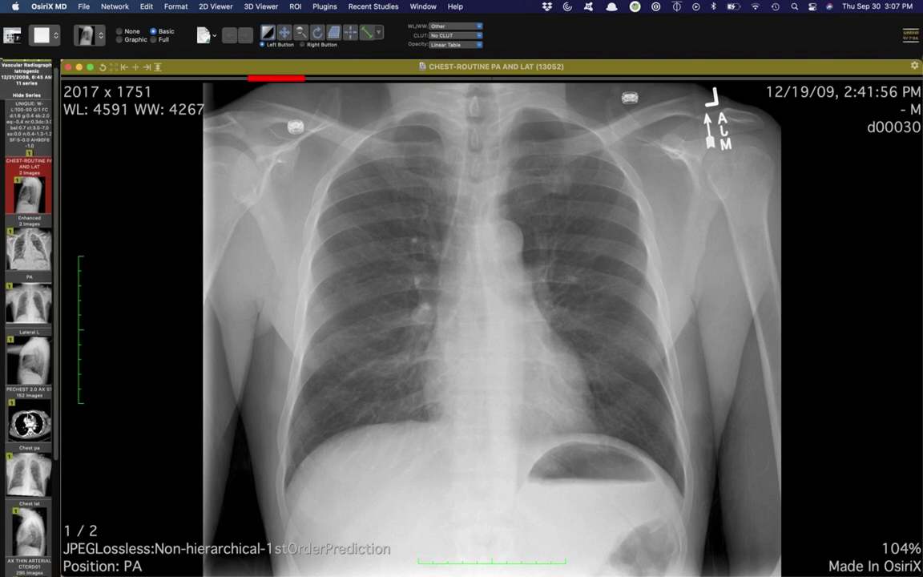
click(29, 284)
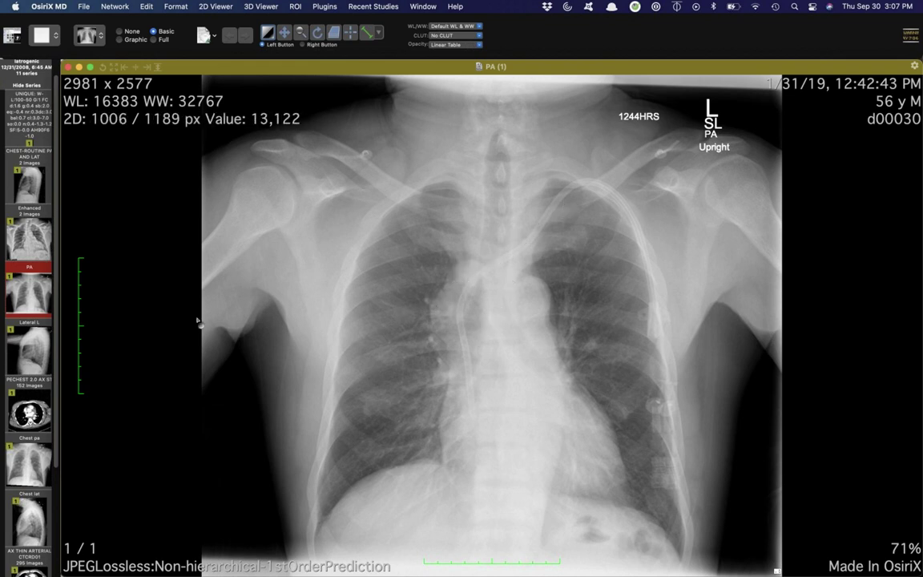
Step: Open the PECHEST 2.0 AX ST series, set its window to about WL 128, WW 758 and advance to slice 66
click(24, 412)
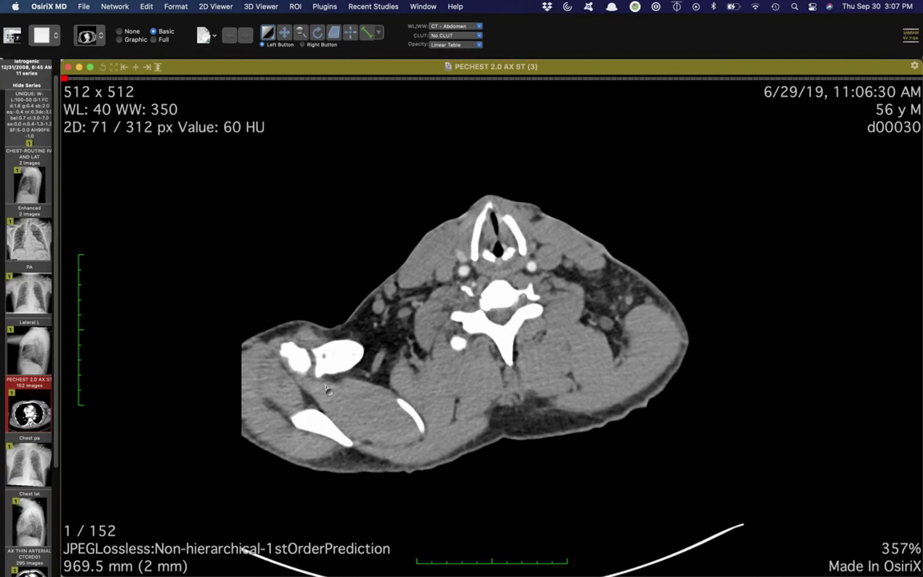
scroll(324, 388, down, 10)
scroll(325, 388, down, 15)
drag(438, 302, 486, 339)
scroll(486, 340, down, 17)
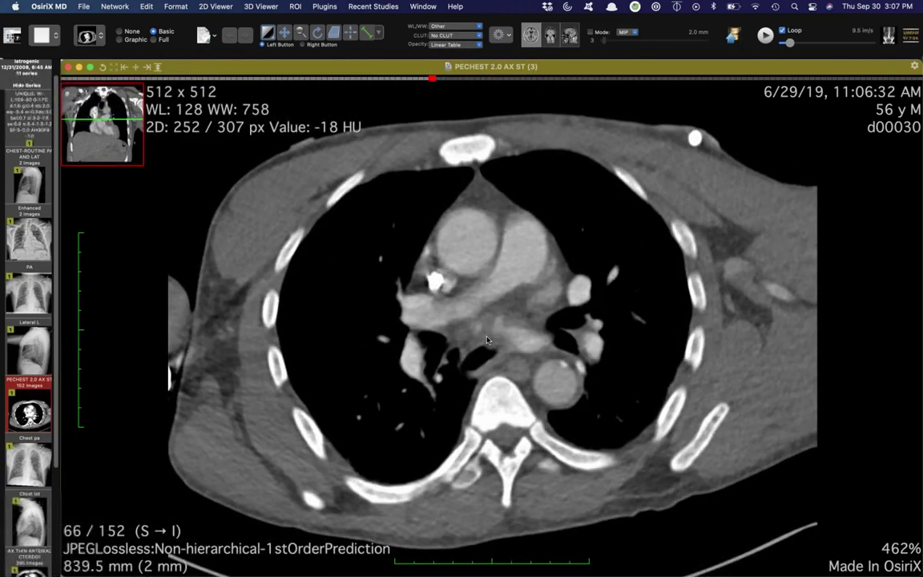
Step: Examine the superior vena cava up to slice 42 of the PECHEST 2.0 AX ST series and back down to slice 66
scroll(410, 292, up, 18)
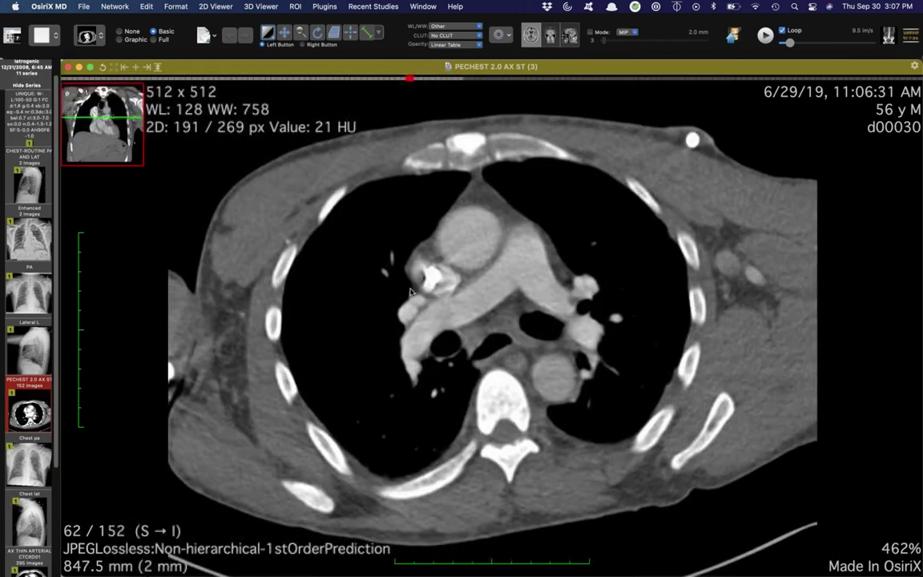
scroll(439, 283, up, 5)
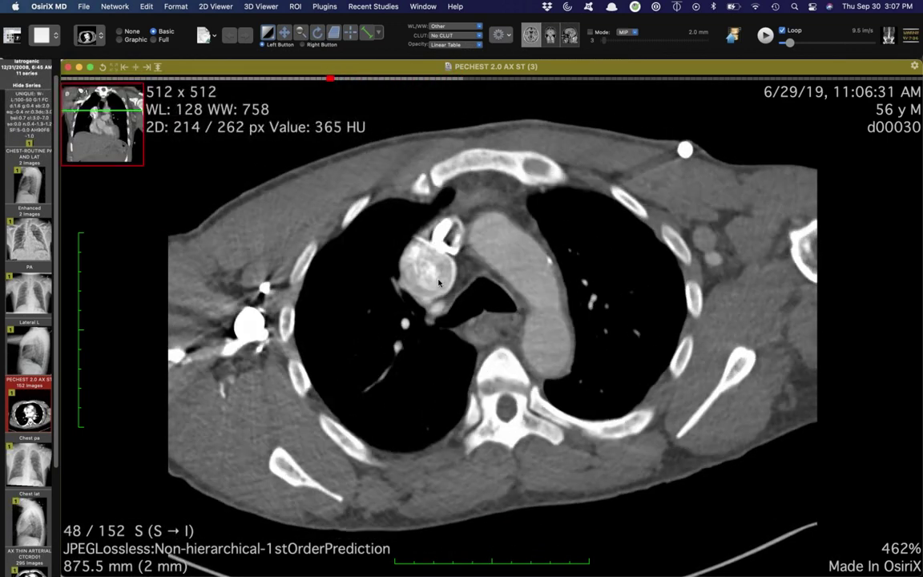
scroll(439, 283, up, 6)
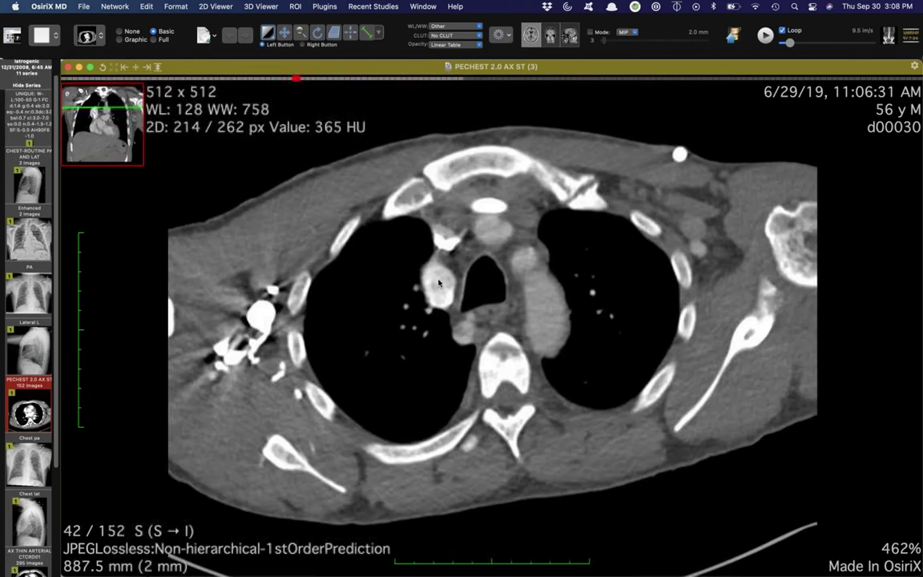
scroll(436, 296, down, 13)
scroll(433, 300, down, 10)
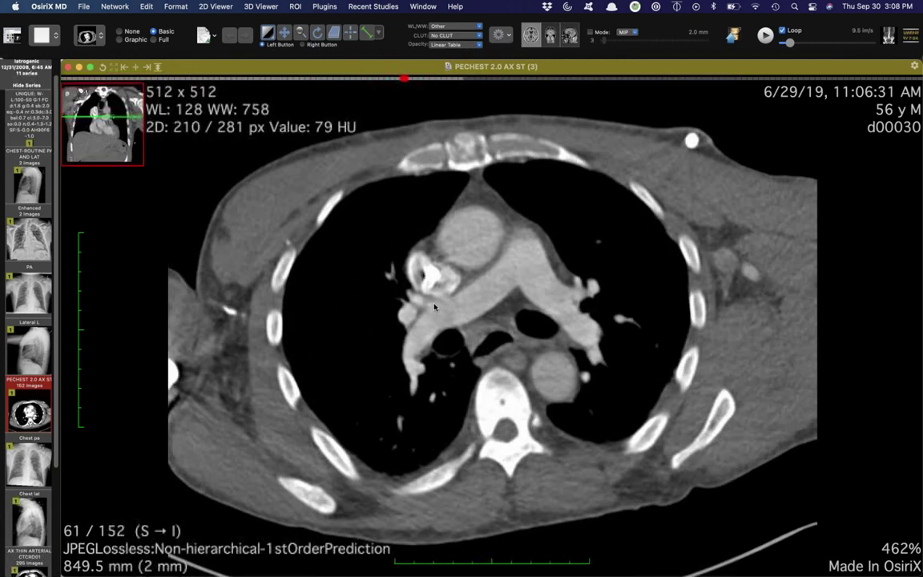
scroll(432, 303, up, 1)
scroll(453, 278, down, 2)
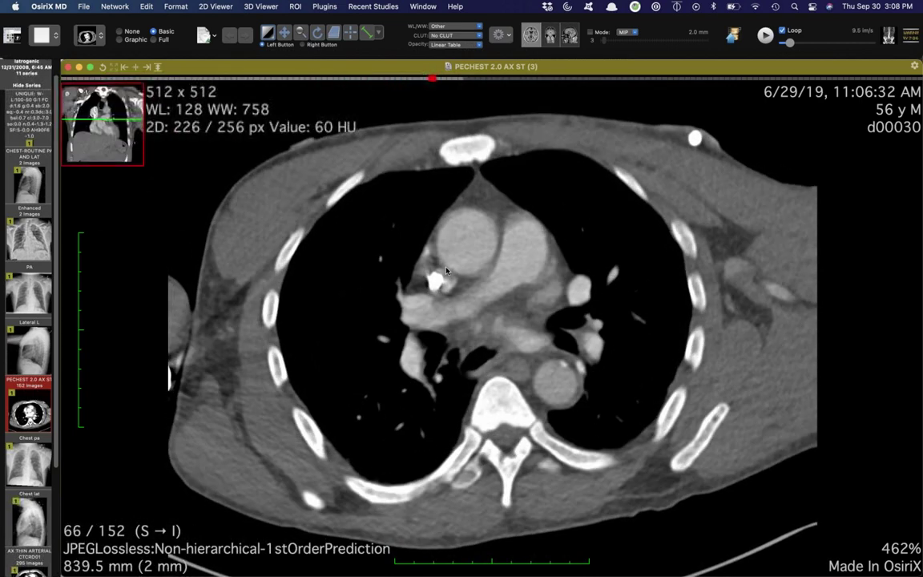
Step: Follow the bright catheter down into the right heart to slice 85 of the PECHEST 2.0 AX ST series
scroll(445, 297, down, 3)
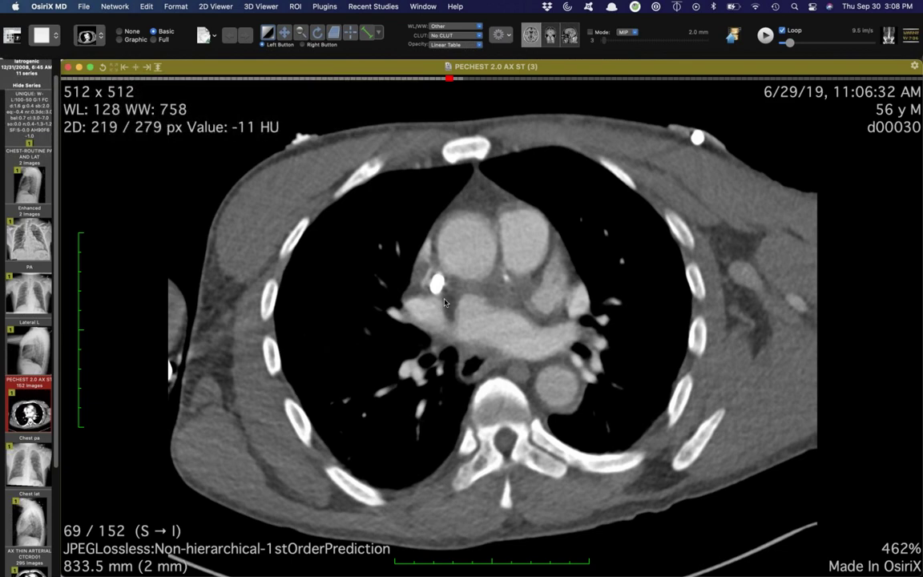
scroll(442, 298, down, 7)
scroll(445, 301, down, 9)
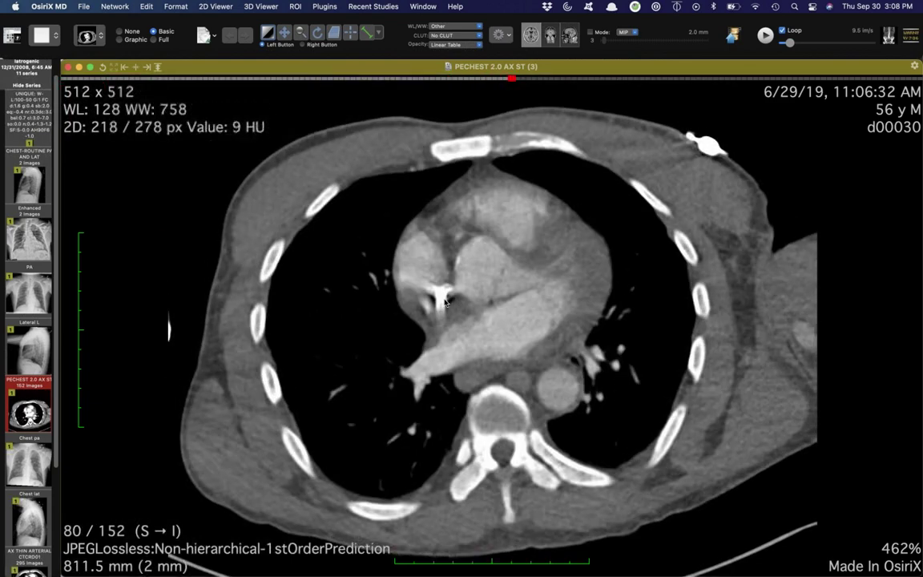
scroll(34, 430, down, 2)
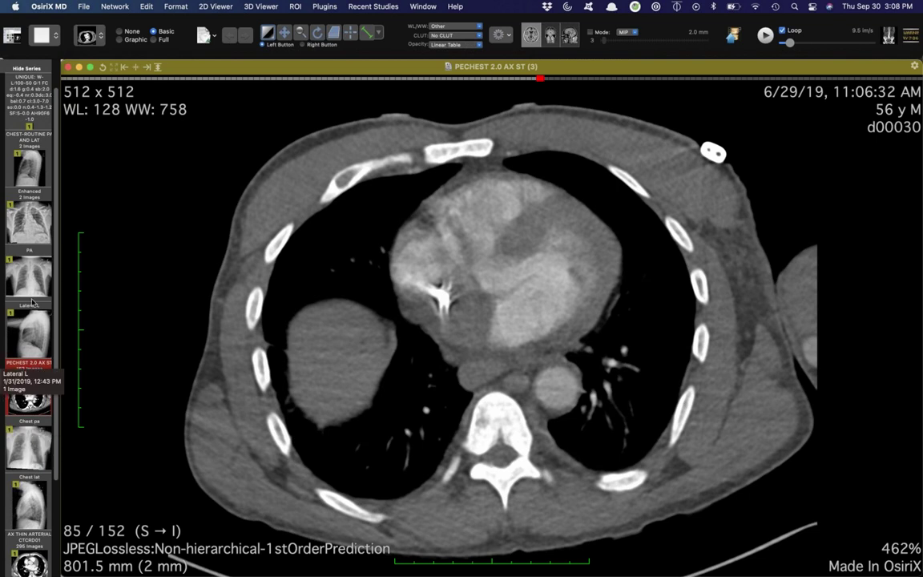
Step: Return from the heart to slice 52 and re-examine the superior vena cava beside the ascending aorta
scroll(24, 384, down, 6)
scroll(24, 408, down, 3)
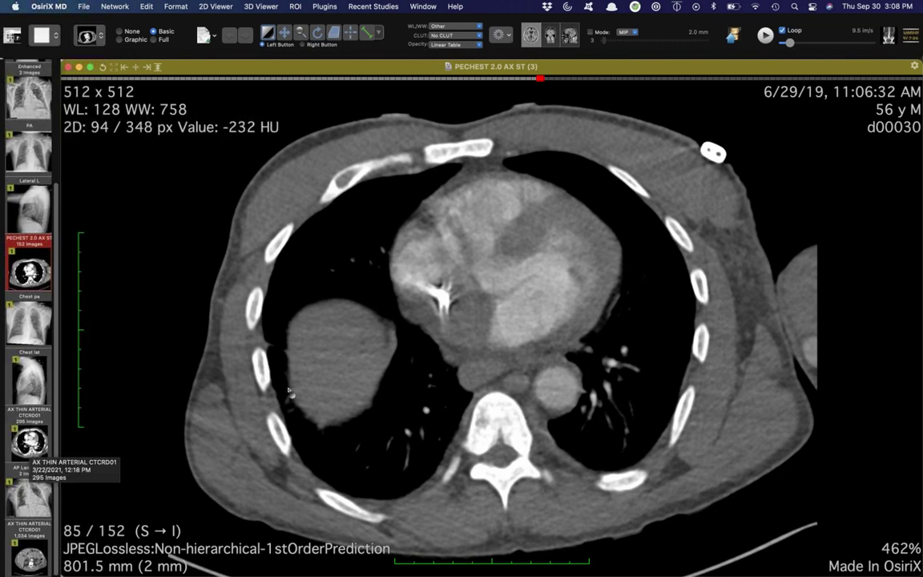
scroll(290, 391, up, 10)
scroll(290, 390, up, 2)
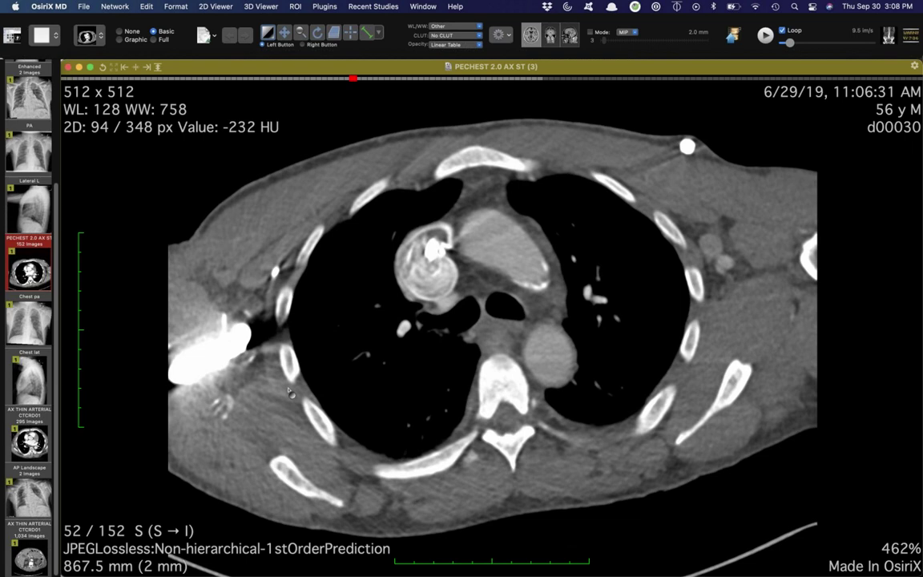
scroll(325, 458, down, 10)
scroll(326, 461, up, 3)
scroll(325, 458, up, 7)
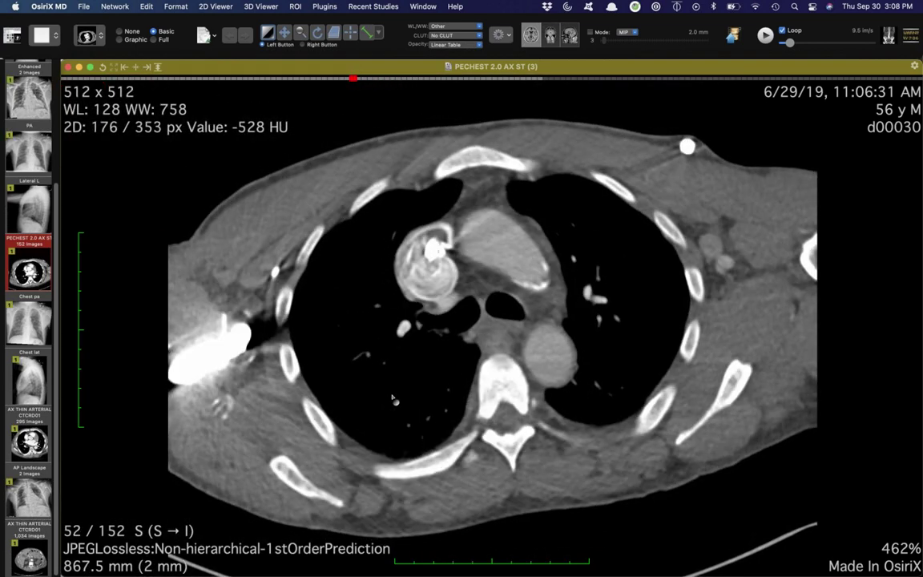
Step: Compare the superior vena cava above and below the aortic arch back and forth, ending at slice 49
scroll(392, 398, up, 5)
scroll(393, 399, down, 20)
scroll(392, 398, down, 1)
scroll(393, 398, up, 1)
scroll(392, 398, down, 1)
scroll(393, 398, up, 20)
scroll(392, 398, down, 3)
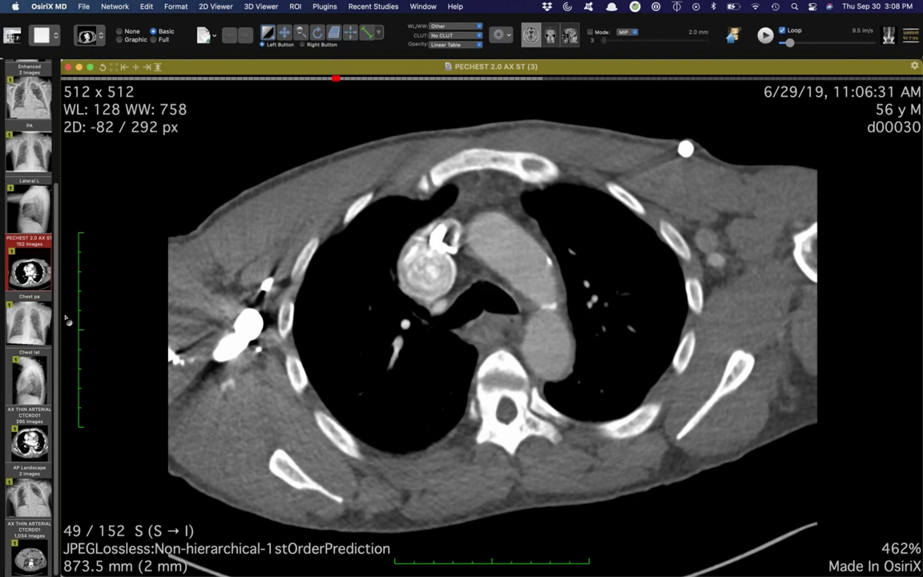
scroll(29, 325, up, 5)
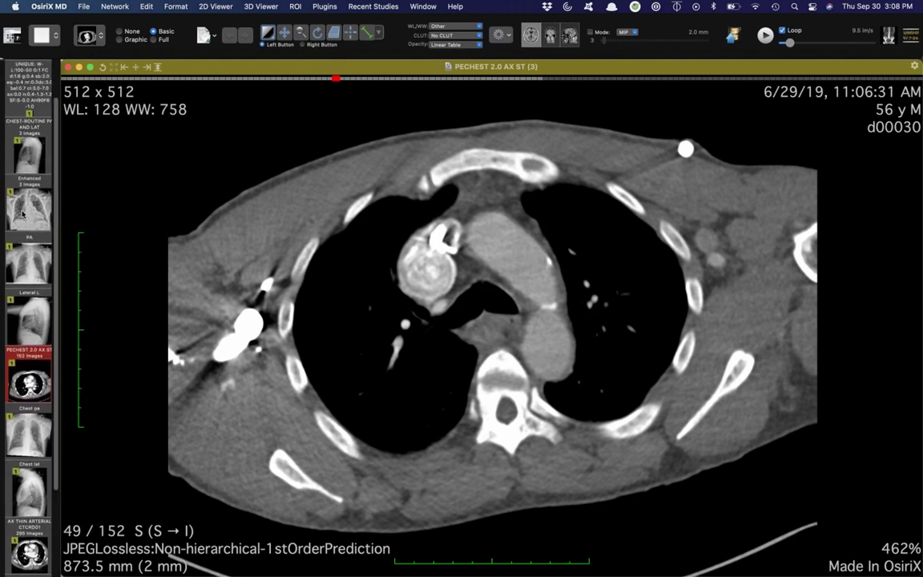
Step: View the Enhanced AP upright portable radiograph and compare it with the AX THIN ARTERIAL CTCRD01 series down to slice 133
click(24, 209)
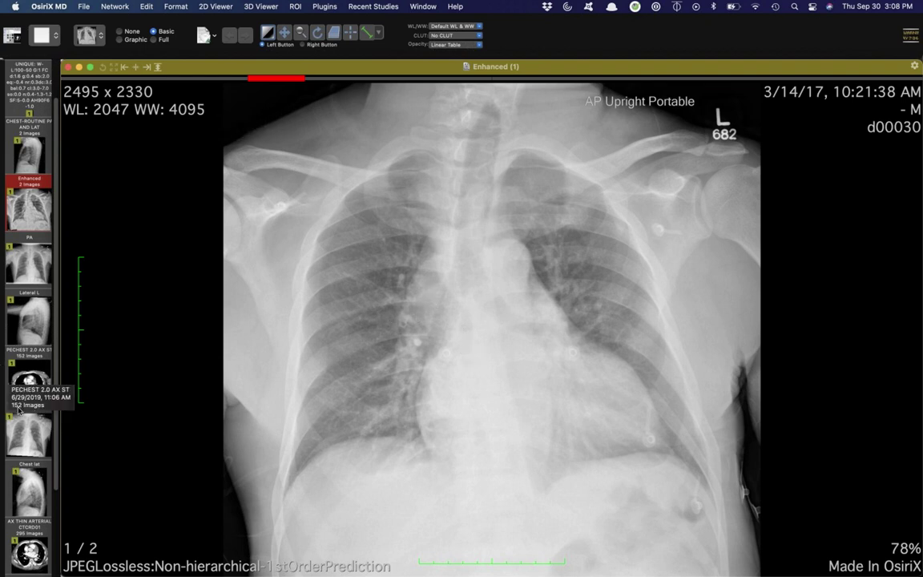
scroll(20, 410, down, 1)
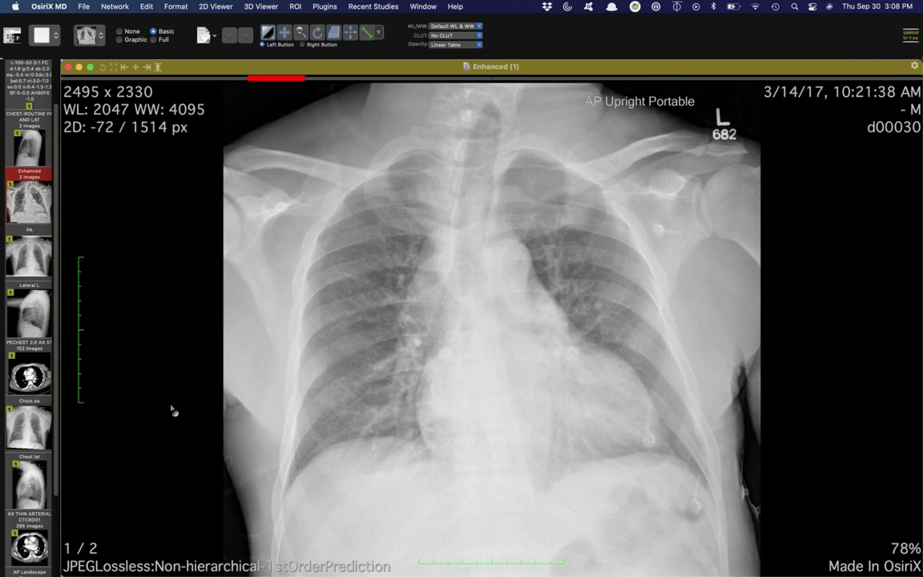
scroll(52, 441, down, 5)
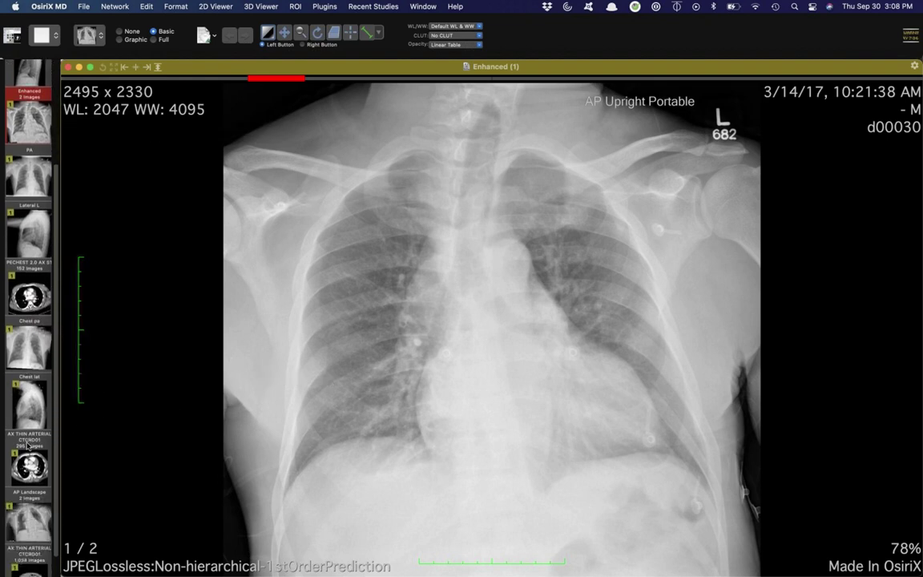
click(30, 453)
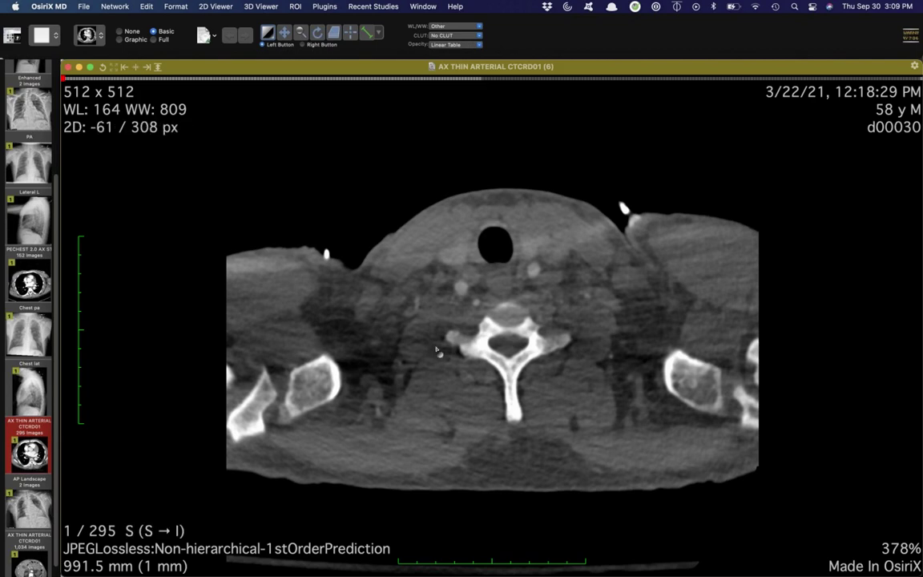
scroll(439, 350, down, 15)
scroll(457, 300, down, 10)
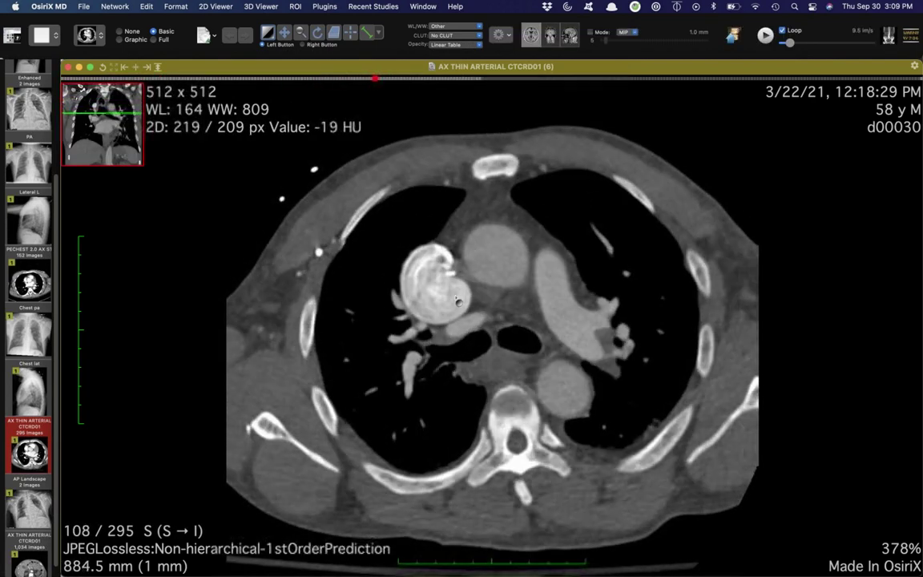
scroll(457, 300, down, 4)
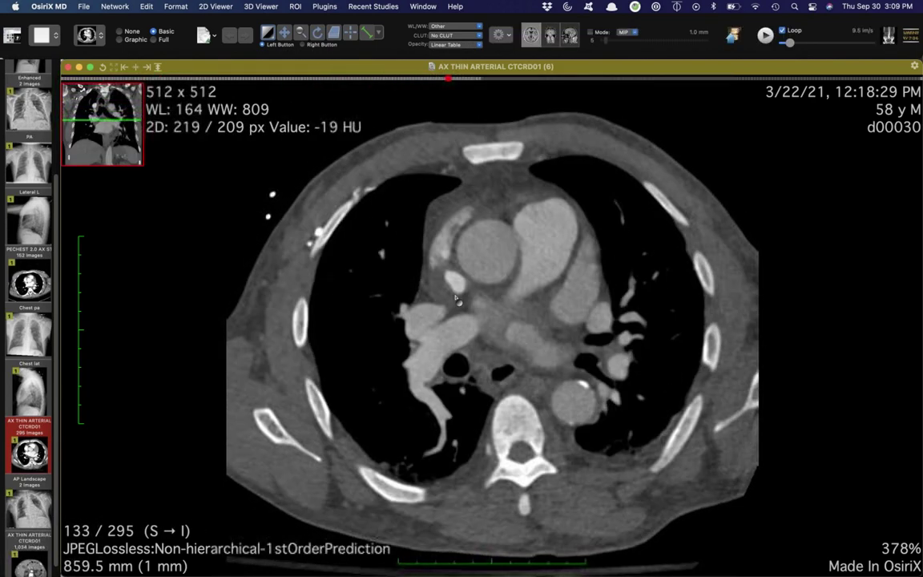
Step: Return to the aortic arch level of the arterial series and examine the superior vena cava around slices 95 to 99
scroll(457, 301, up, 12)
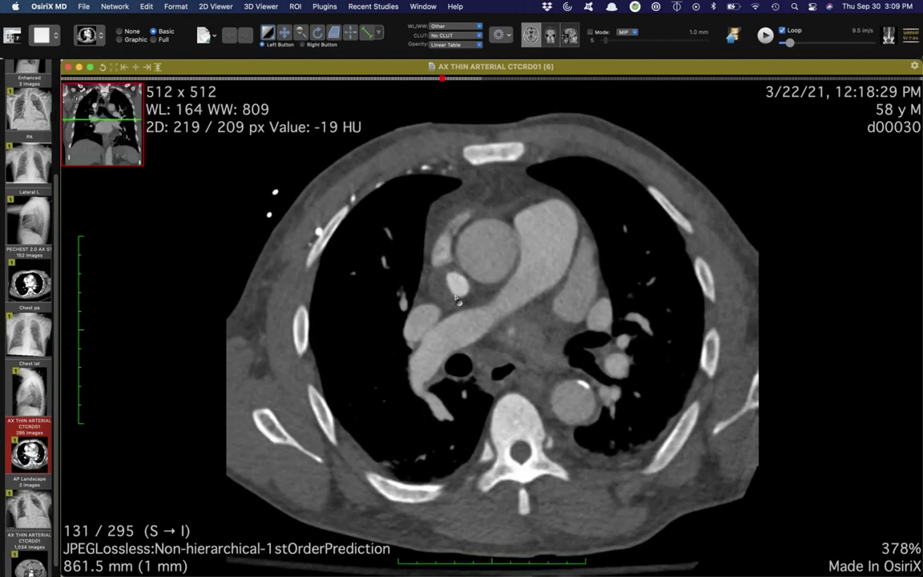
scroll(457, 300, up, 8)
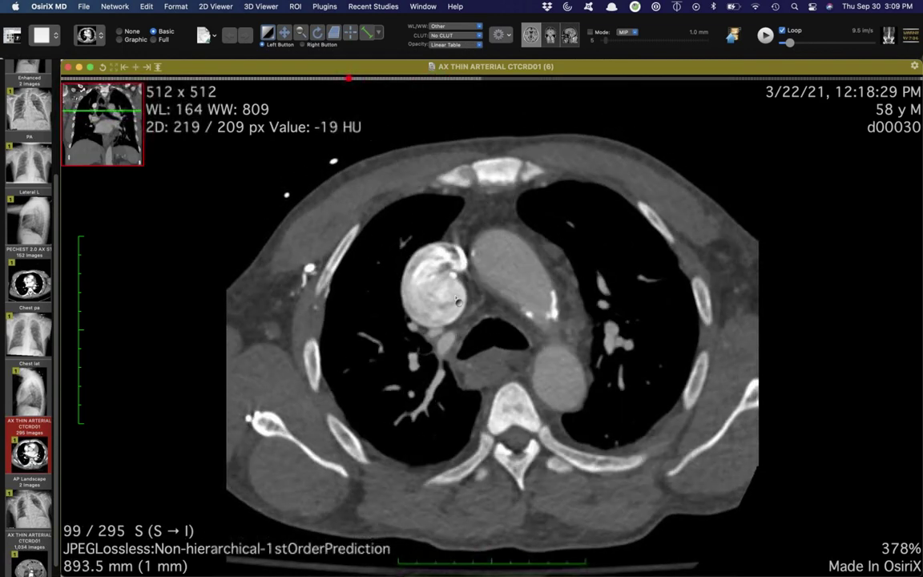
scroll(457, 300, down, 5)
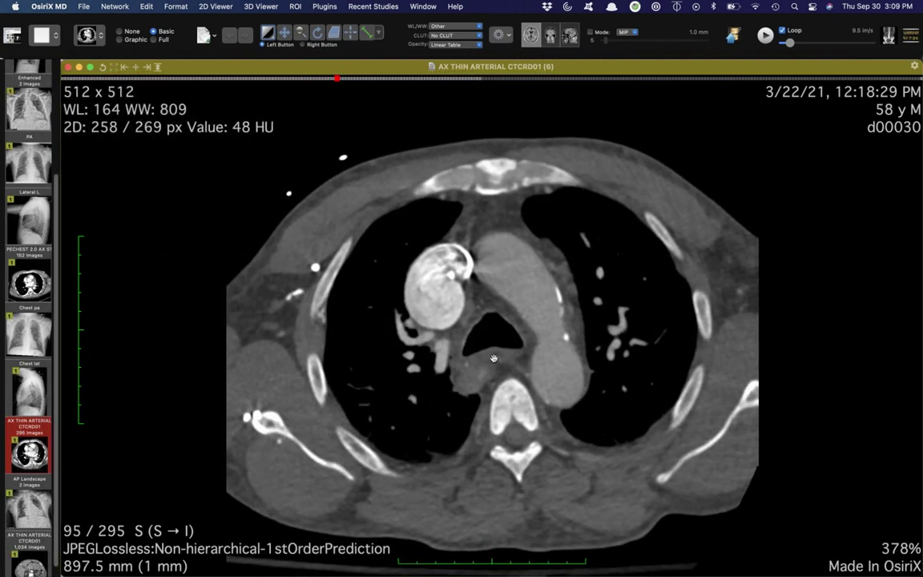
Step: Close the current case and open the PA radiograph of the 273-image study added 9/30/2021 at 2:45 PM
key(super+w)
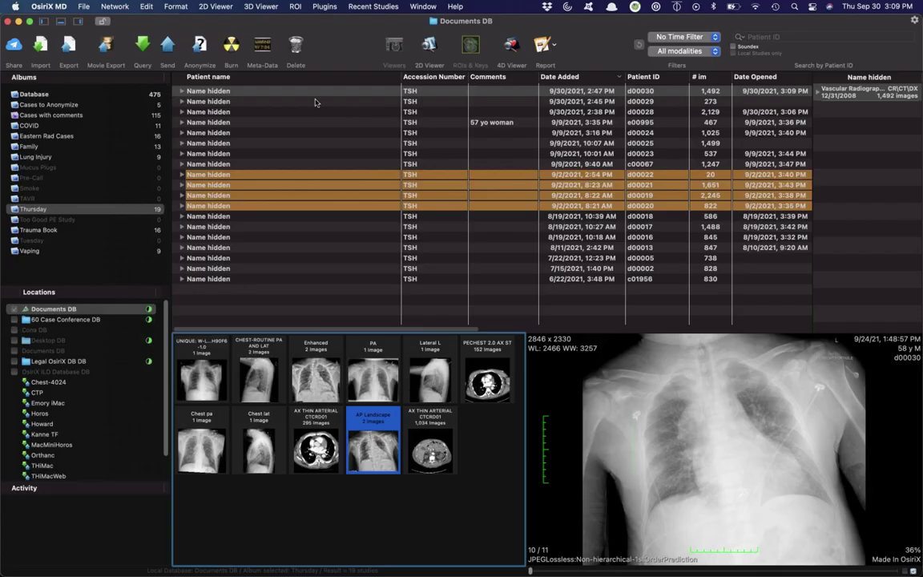
click(315, 101)
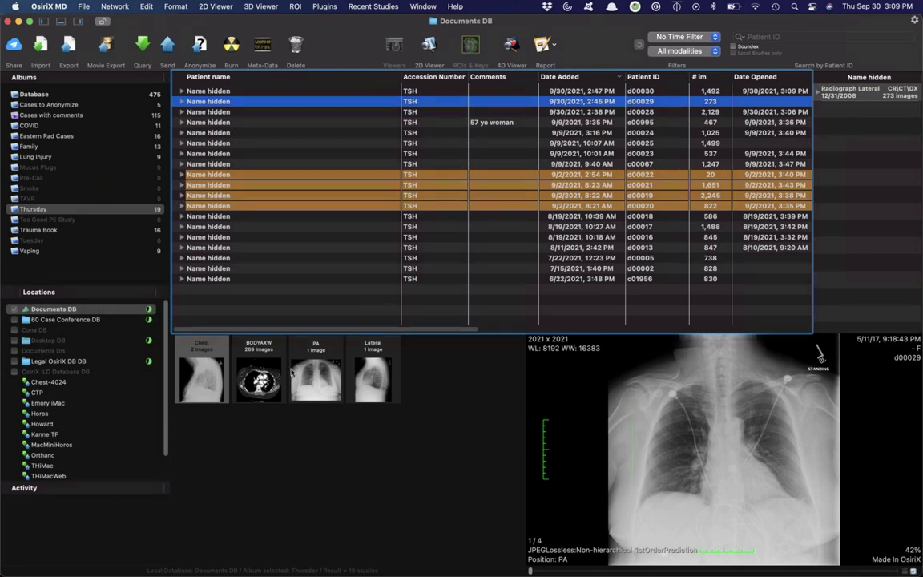
double_click(323, 382)
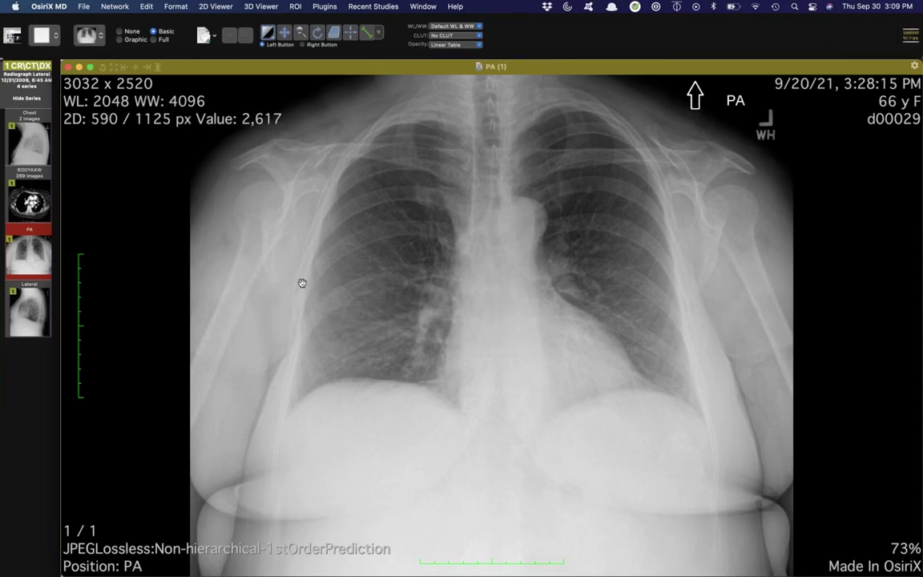
Step: Adjust the PA radiograph's window to about WL 1975, WW 3452, enlarge it to about 88% and reposition the chest
drag(242, 365, 237, 366)
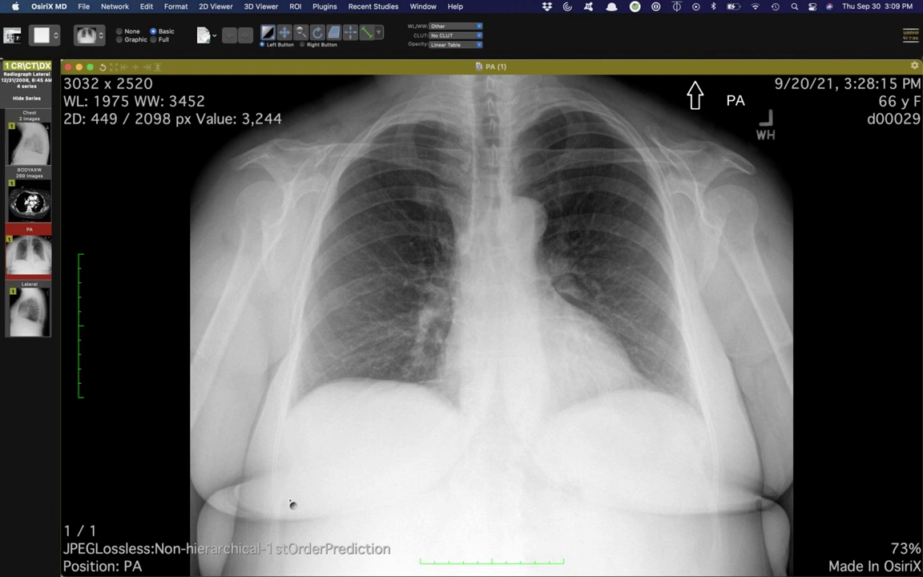
scroll(357, 453, up, 5)
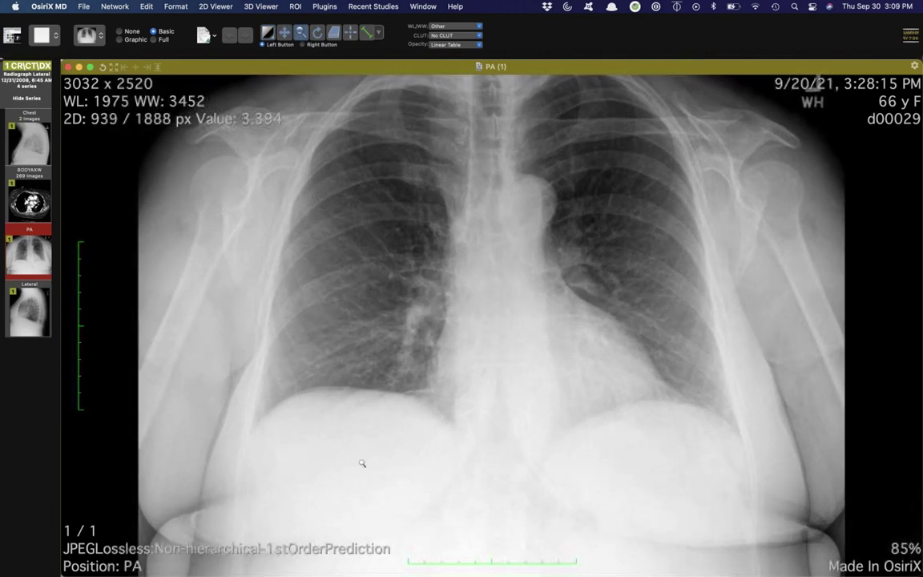
drag(361, 463, 332, 516)
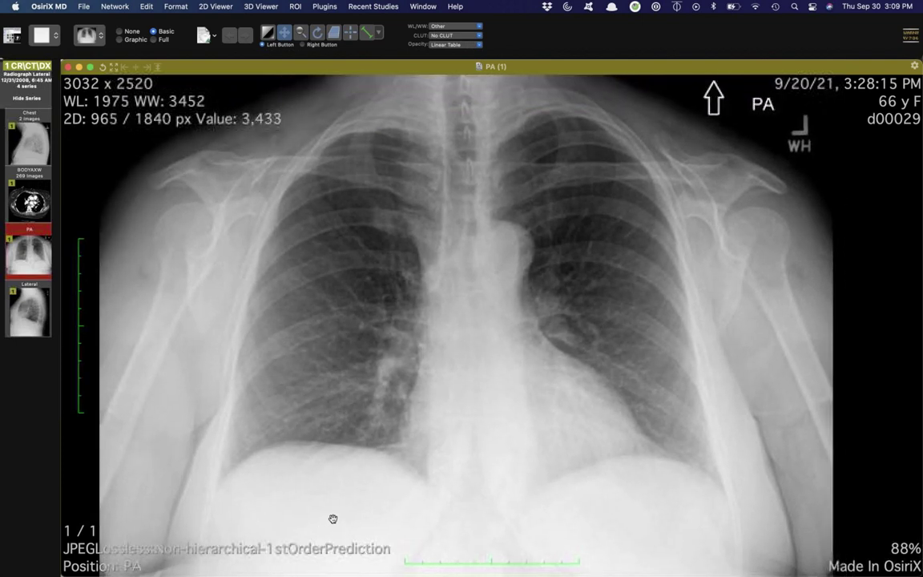
Step: Open the Lateral radiograph, adjust its window to about WL 1822, WW 2572 and enlarge it to about 81%
click(22, 320)
drag(289, 427, 274, 432)
key(z)
mouse_move(335, 421)
mouse_down()
mouse_move(337, 382)
mouse_move(319, 416)
mouse_up()
key(m)
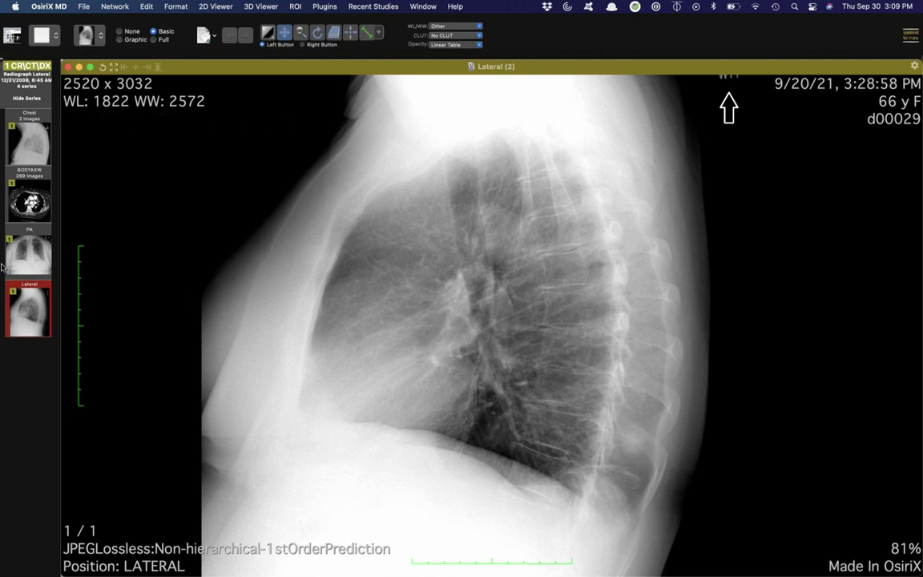
Step: Return to the PA radiograph, raise its contrast to about WL 2165, WW 1962, and enlarge the lower chest to about 139%
click(29, 255)
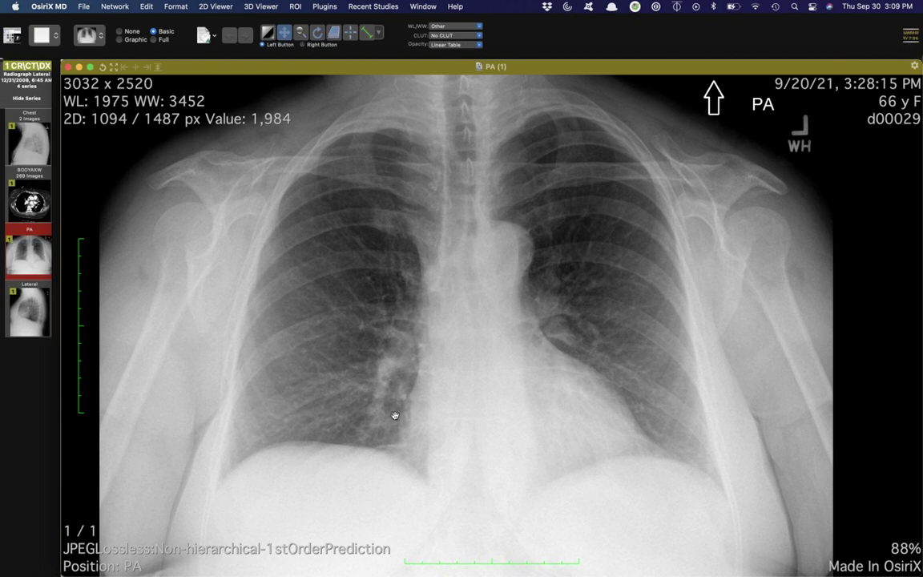
key(w)
drag(422, 461, 422, 327)
key(z)
key(m)
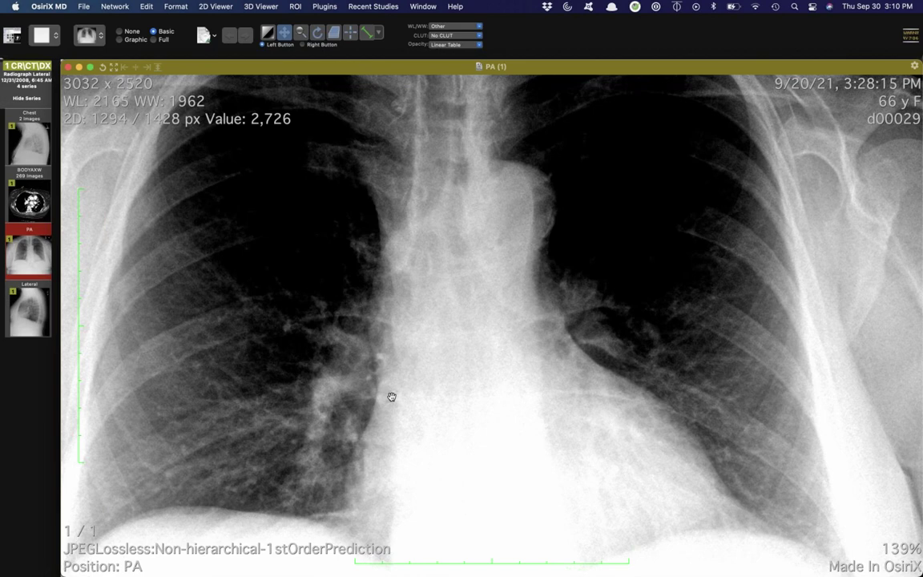
drag(391, 396, 398, 353)
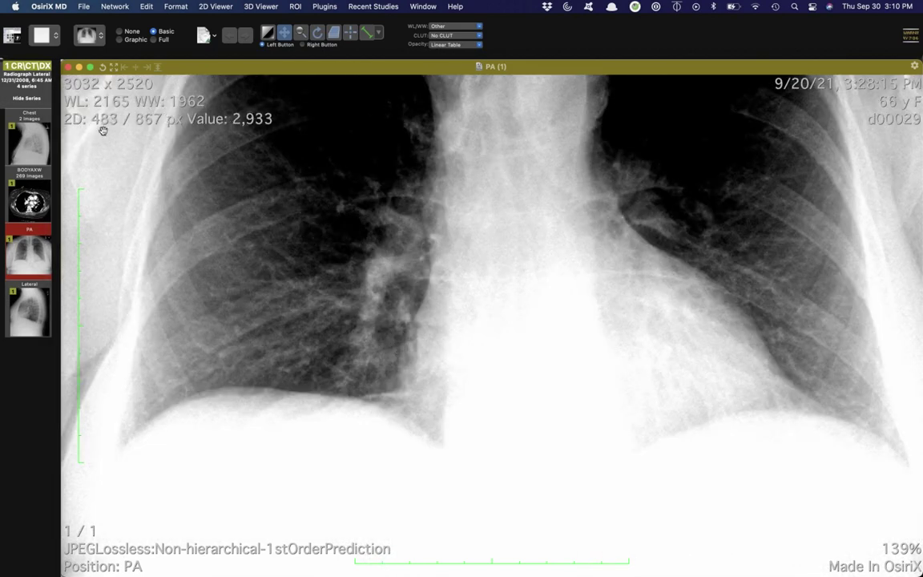
Step: Open the BODYAXW CT series and examine the mediastinal vessels from slice 1 past slice 98
click(28, 200)
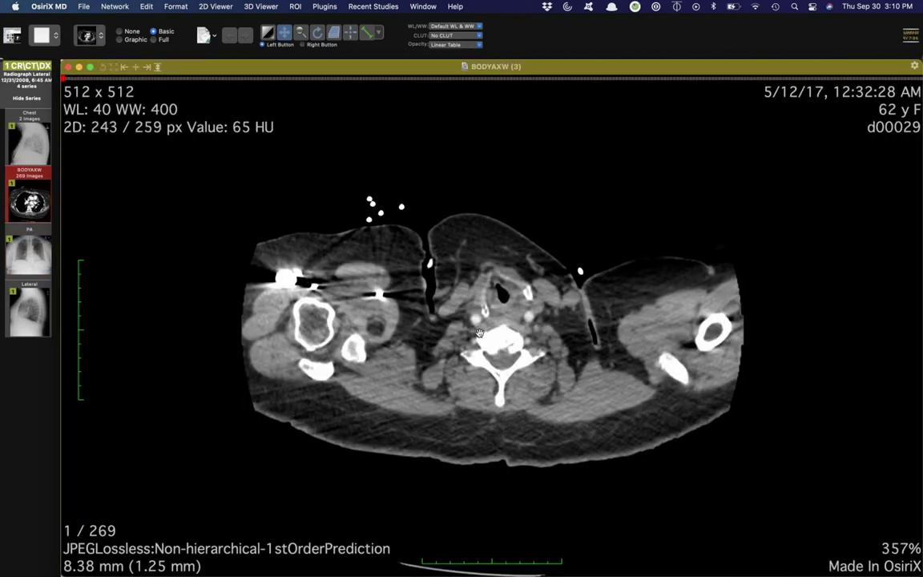
scroll(480, 336, down, 20)
scroll(480, 337, down, 20)
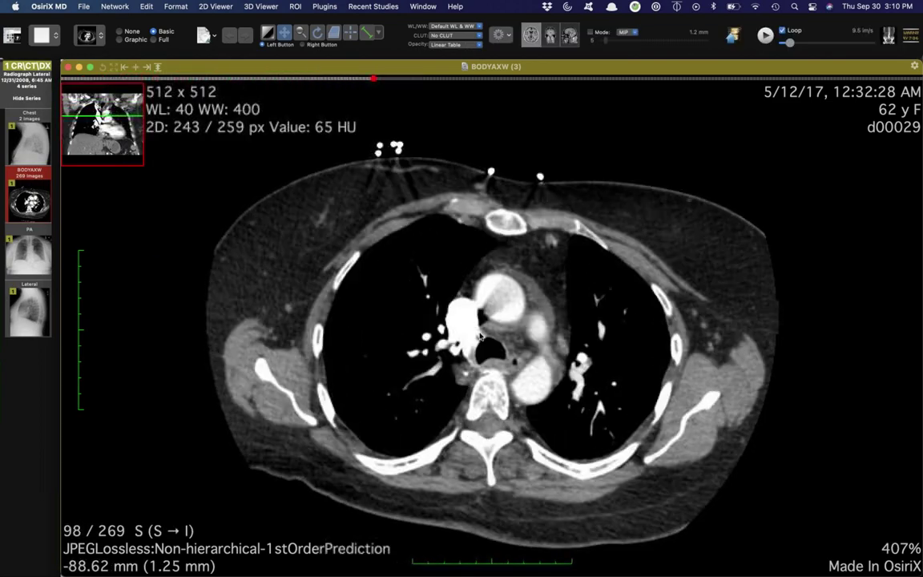
scroll(480, 336, down, 5)
scroll(480, 337, up, 4)
Step: Apply the CT - Pulmonary window to the BODYAXW series and examine the posterior right lung base around slices 177 to 178
key(2)
key(3)
key(4)
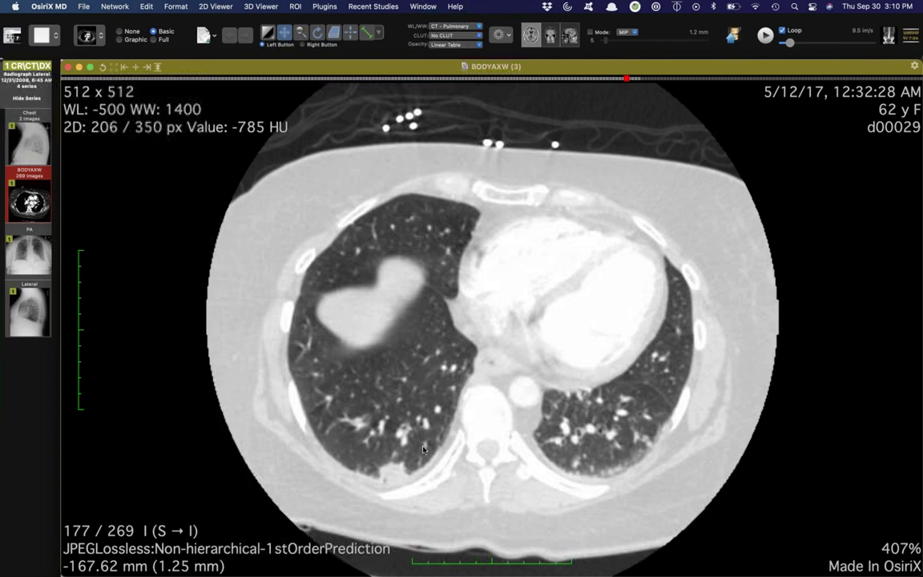
scroll(439, 498, up, 7)
scroll(442, 498, down, 12)
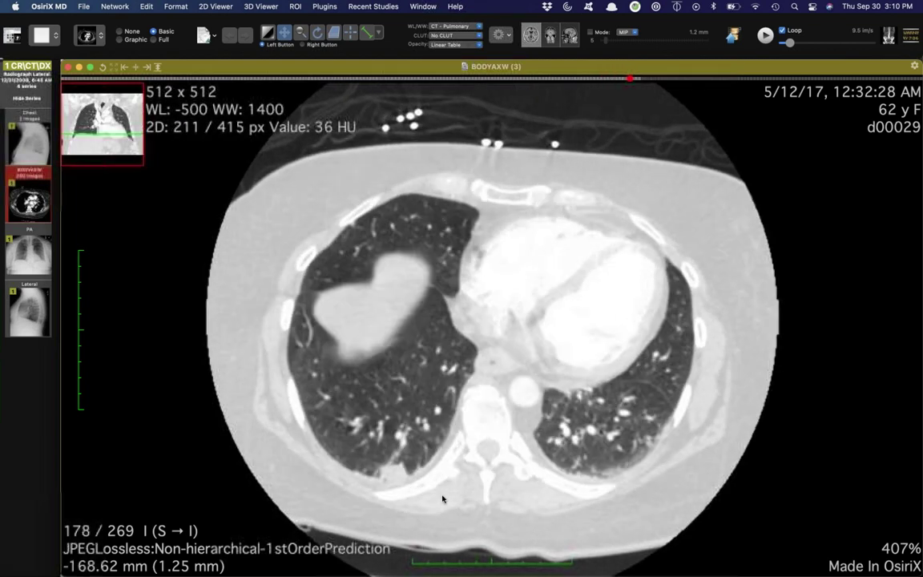
Step: Apply the CT - Abdomen window and examine the pleural-based nodule in the posterior right lung at slice 176
scroll(442, 499, up, 3)
key(1)
scroll(442, 498, up, 3)
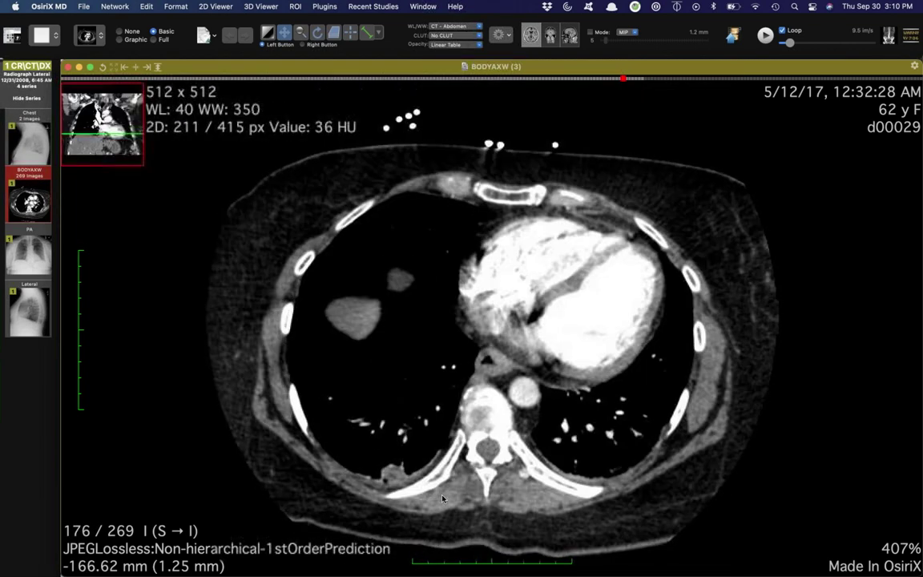
scroll(411, 497, down, 2)
scroll(407, 493, up, 1)
scroll(402, 487, up, 1)
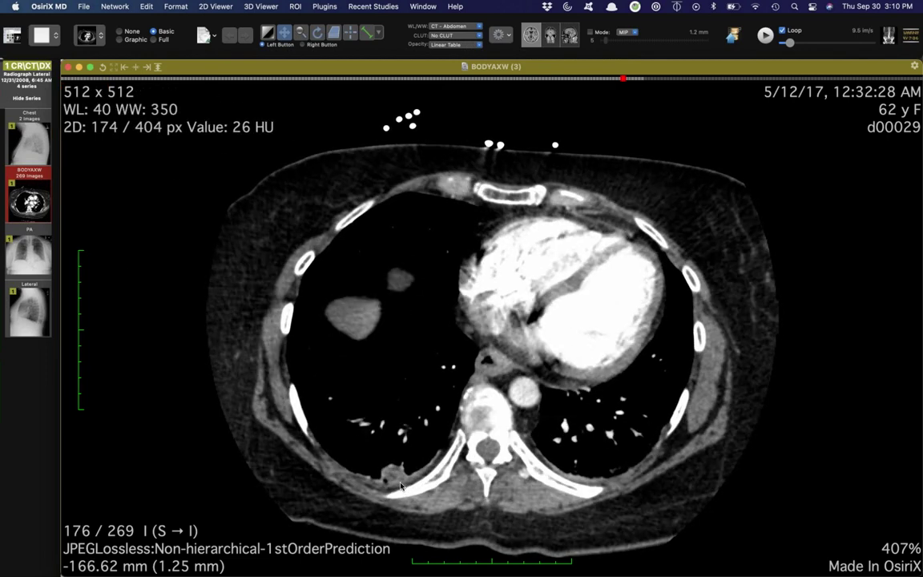
Step: Restore the CT - Pulmonary window and examine the nodule down to slice 179 and back up to slice 170
key(5)
scroll(408, 490, down, 5)
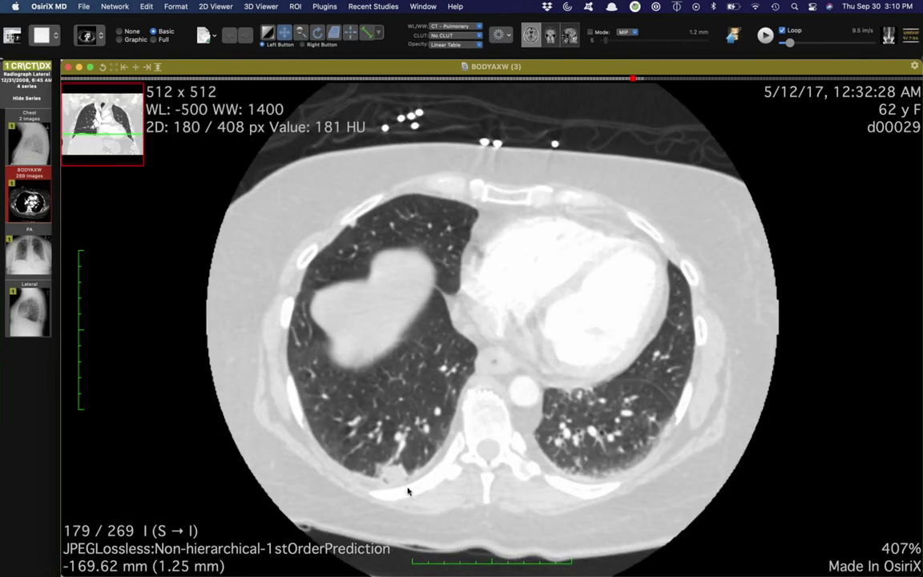
scroll(408, 491, down, 5)
scroll(408, 491, up, 10)
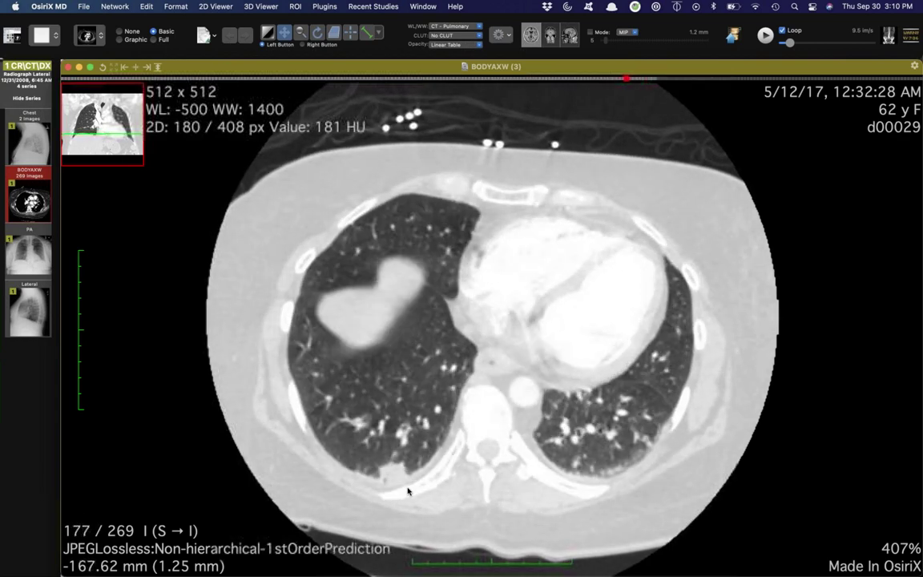
scroll(408, 491, down, 1)
scroll(407, 491, up, 9)
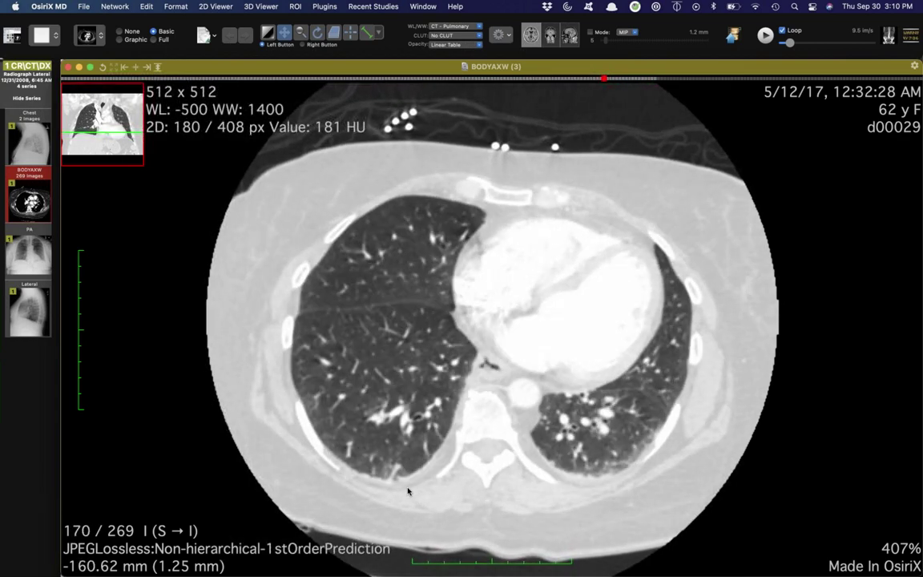
Step: Trace the vessels leading to the right basal nodule back and forth, and follow them up to slice 158
scroll(408, 491, down, 7)
scroll(407, 491, down, 4)
scroll(395, 481, up, 1)
scroll(398, 483, up, 6)
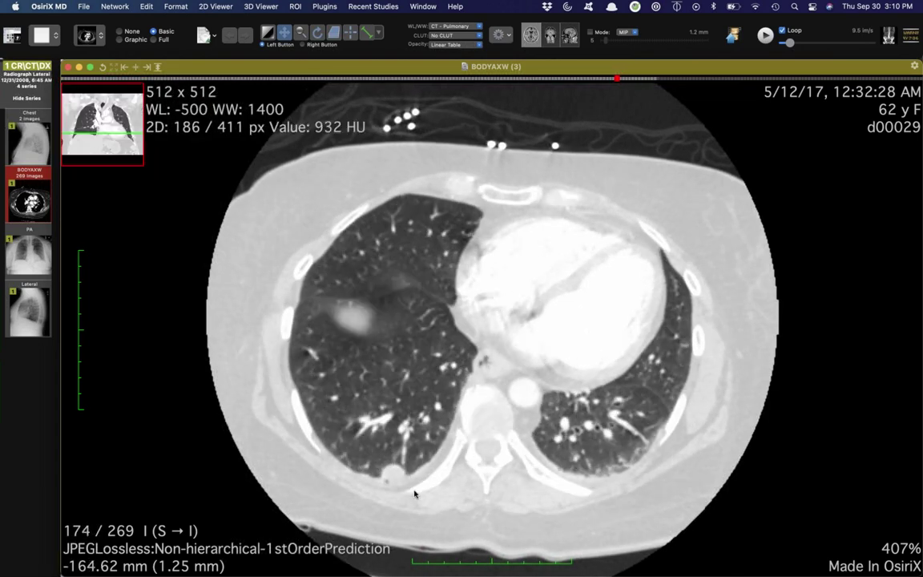
scroll(414, 493, up, 1)
scroll(414, 493, down, 7)
scroll(414, 493, up, 2)
scroll(424, 493, up, 6)
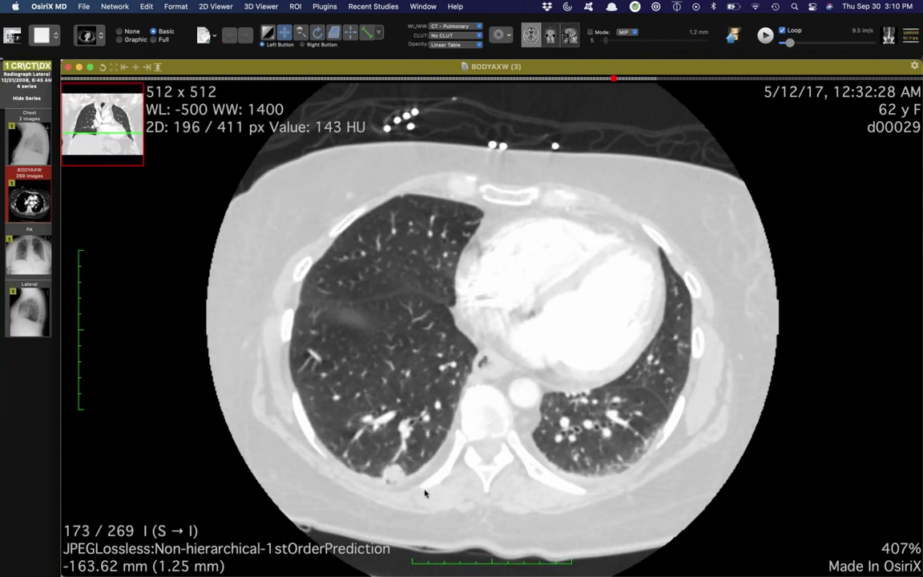
scroll(424, 492, up, 16)
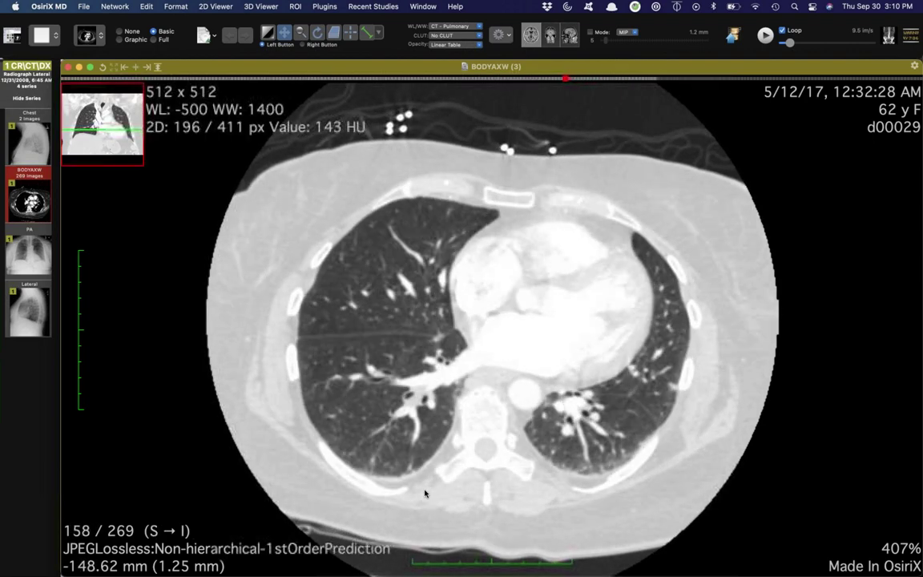
scroll(425, 493, down, 2)
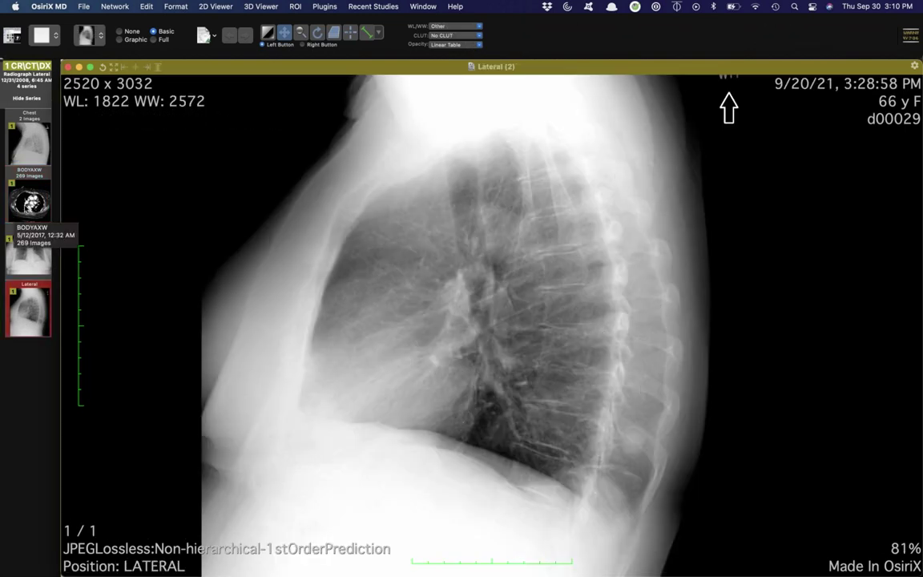
Step: Return from the Lateral radiograph to the BODYAXW series and examine the lungs down to slice 217
click(28, 202)
scroll(483, 392, down, 20)
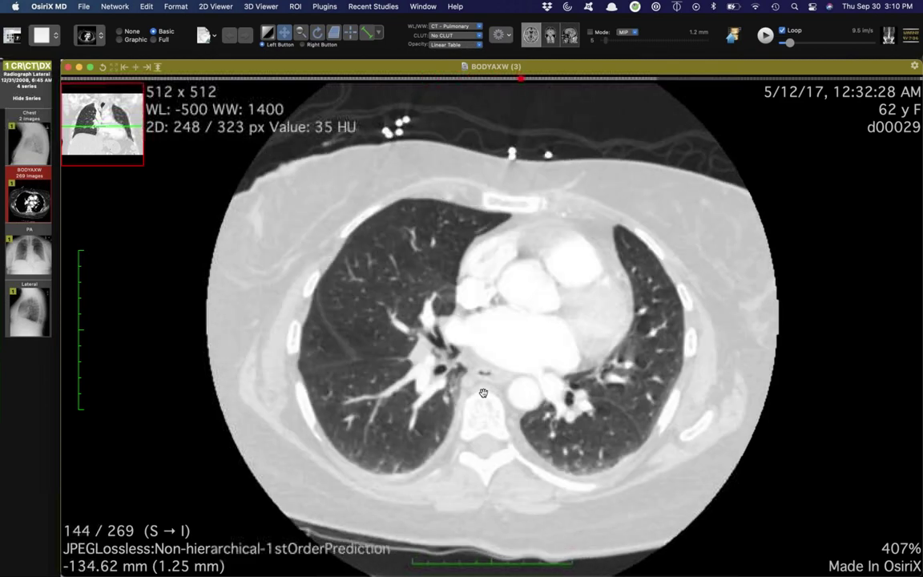
scroll(483, 392, down, 20)
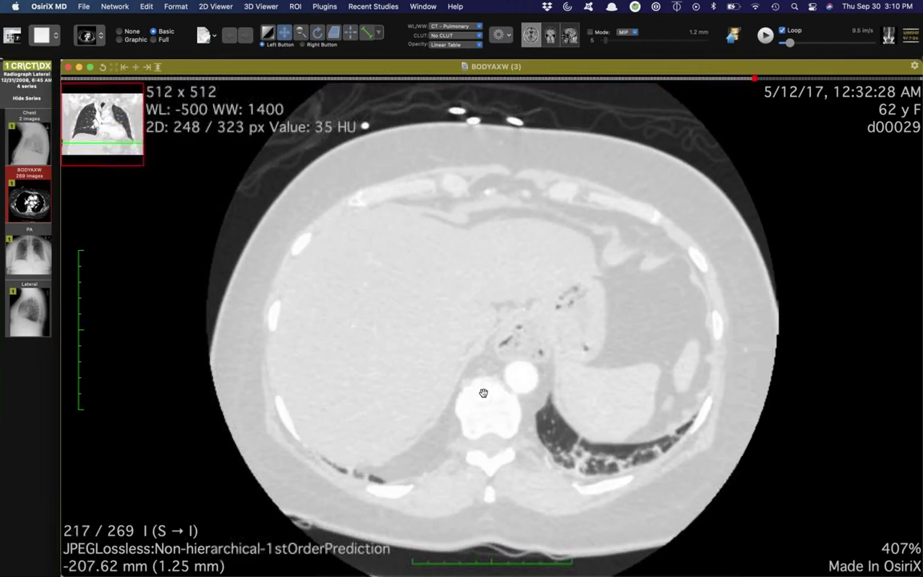
Step: Apply the CT - Abdomen window and examine the liver, stomach and spleen down to slice 240
scroll(483, 391, down, 14)
scroll(482, 387, up, 11)
key(1)
scroll(482, 387, down, 10)
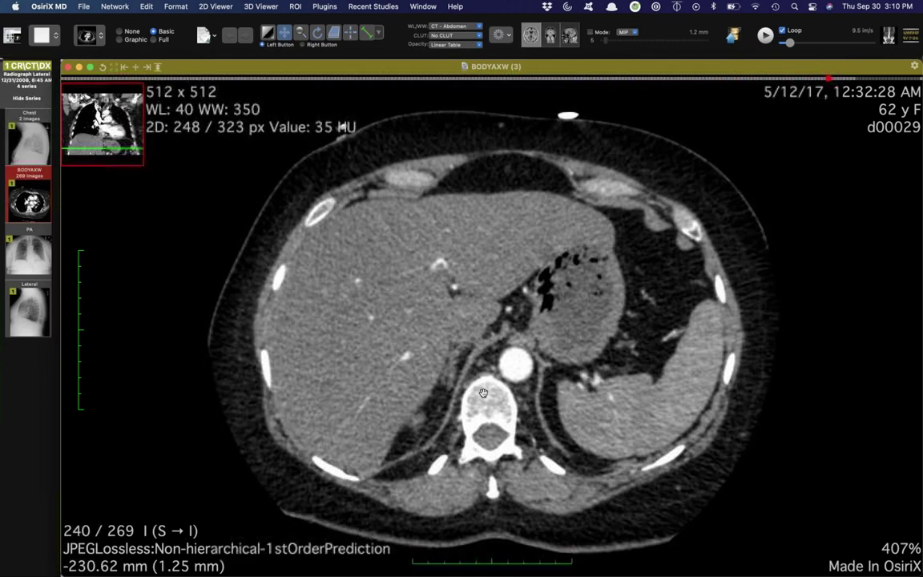
Step: Examine the upper abdomen in BODYAXW, follow the slices up to the right basal nodule at slice 174, and display the Lateral radiograph
scroll(490, 488, down, 13)
scroll(491, 488, up, 15)
scroll(490, 488, up, 20)
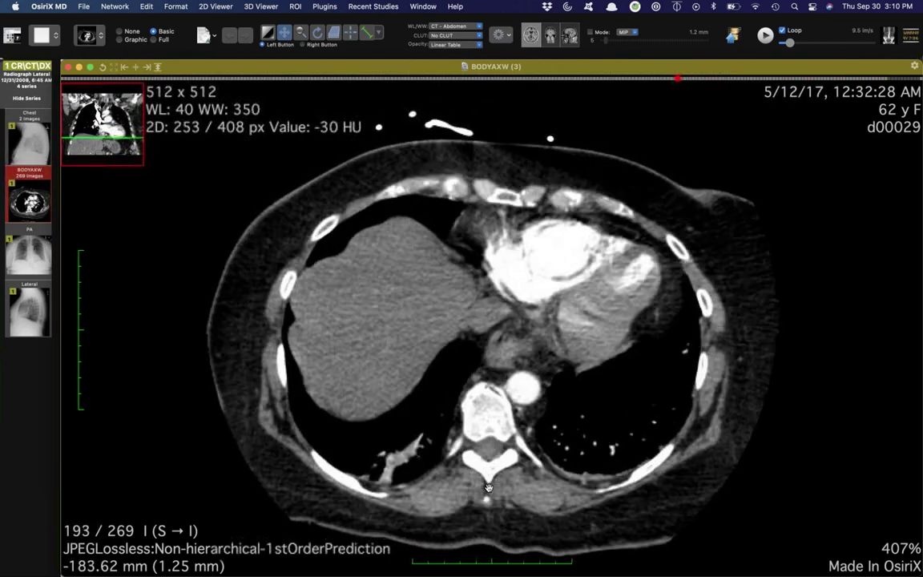
scroll(488, 487, up, 4)
scroll(374, 469, down, 1)
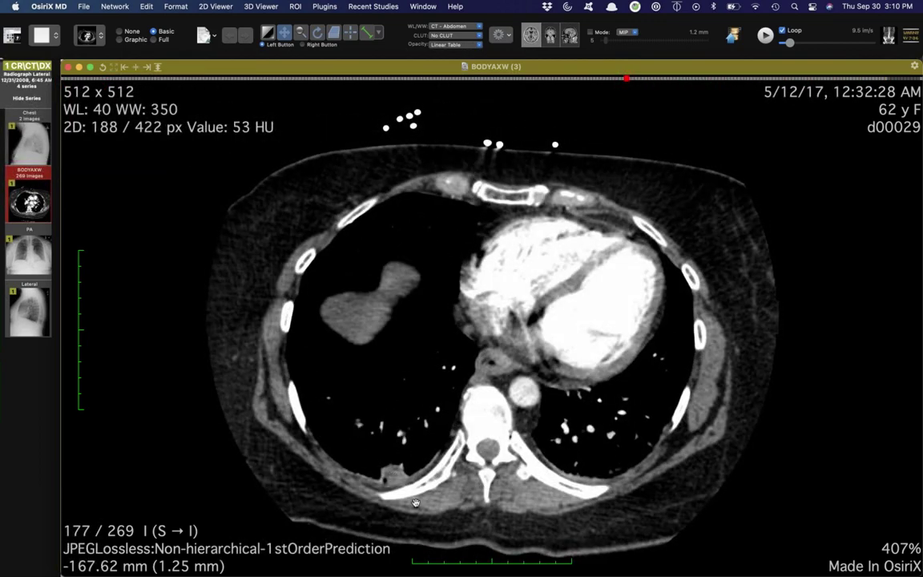
scroll(416, 502, down, 5)
scroll(416, 503, up, 6)
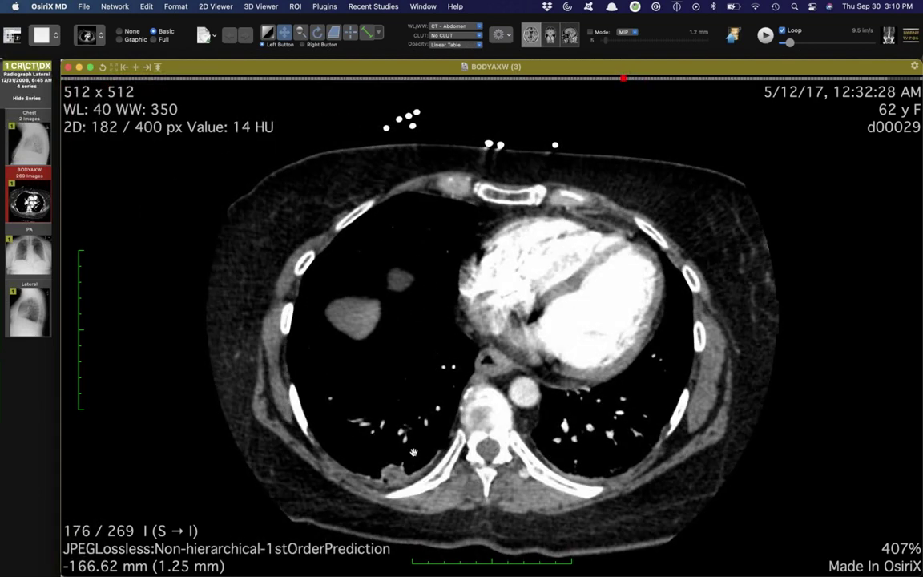
scroll(413, 453, up, 2)
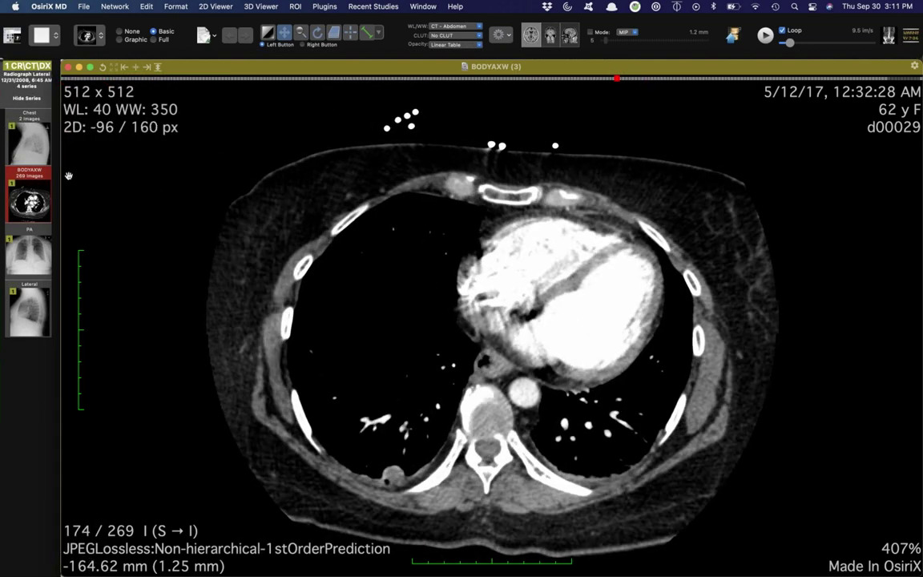
click(33, 298)
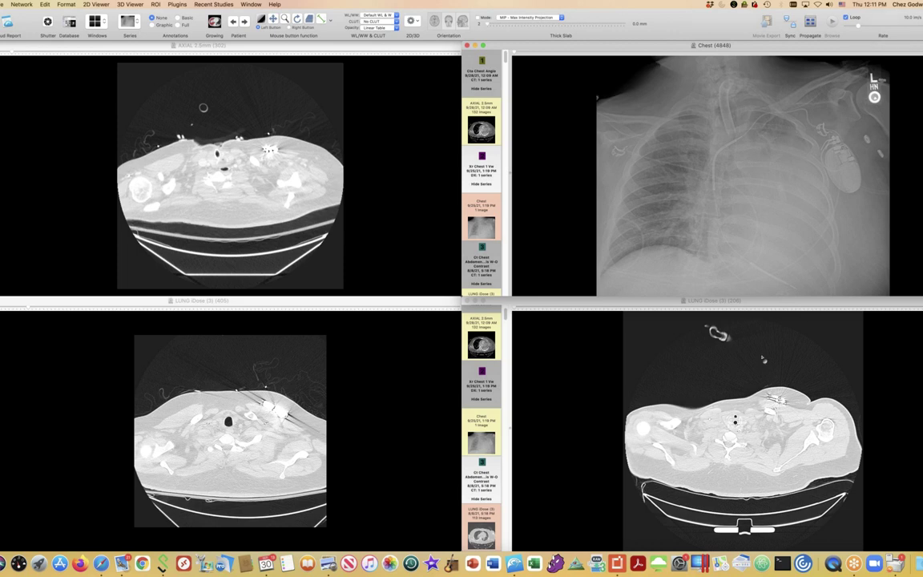
Step: Enlarge the LUNG iDose series 206 and examine the upper lungs from the apices down to the main bronchi
click(763, 359)
scroll(753, 360, down, 10)
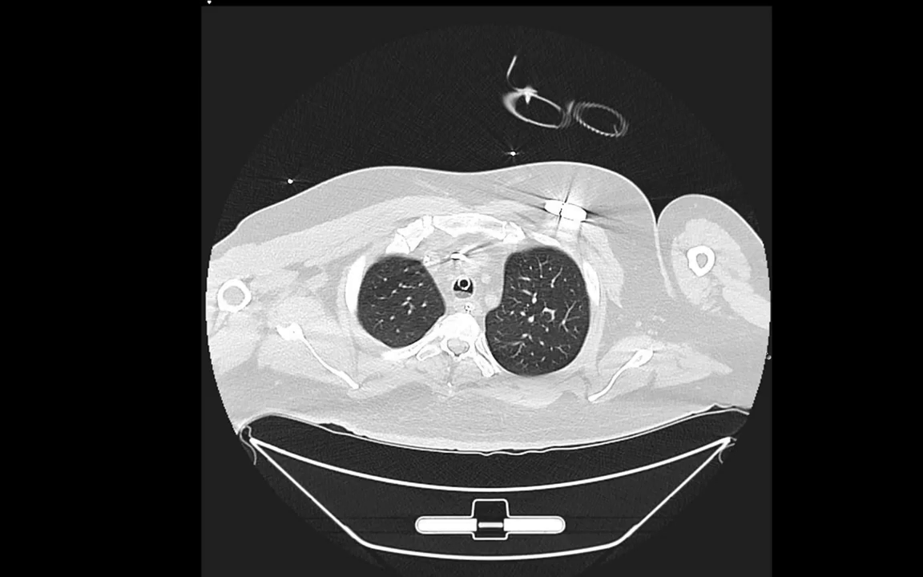
scroll(742, 432, down, 6)
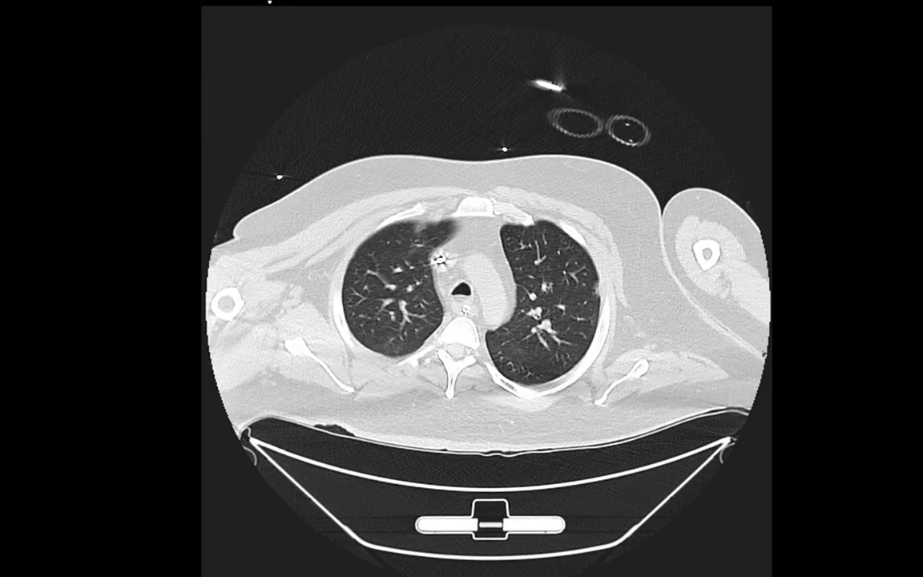
scroll(472, 304, down, 2)
scroll(473, 304, down, 5)
scroll(473, 305, up, 5)
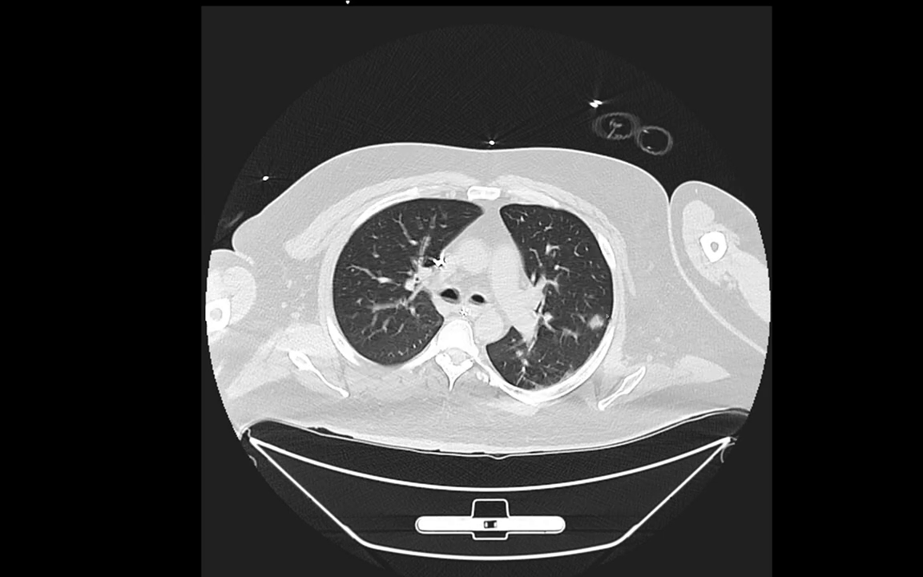
Step: Examine the lower lungs down to the dome of the liver and back up to the aortic arch
scroll(473, 305, down, 8)
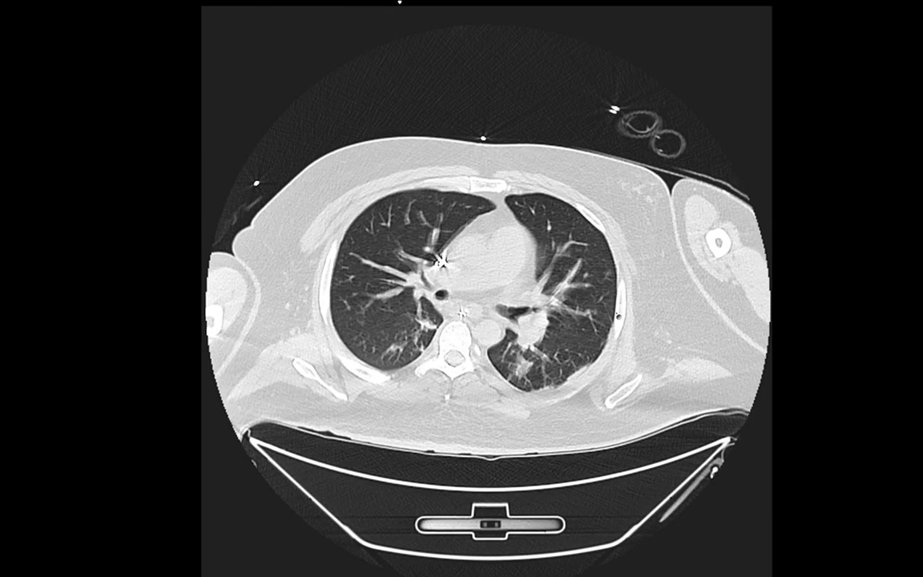
scroll(473, 304, up, 4)
scroll(472, 305, down, 10)
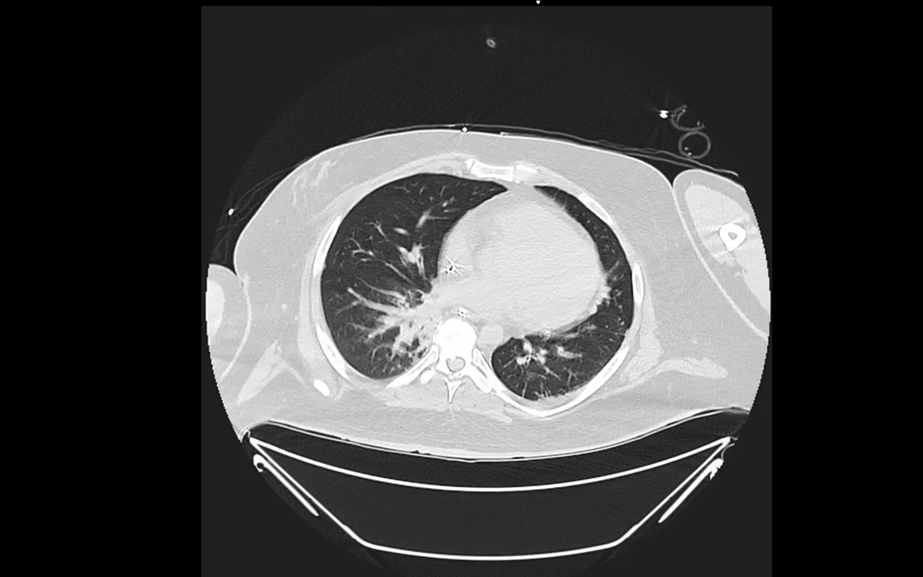
scroll(472, 304, up, 5)
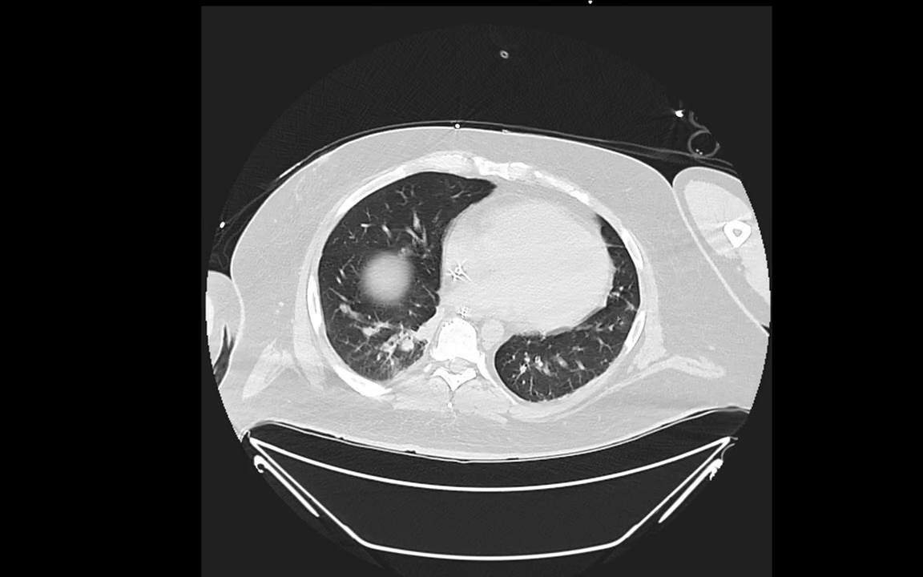
scroll(472, 304, up, 8)
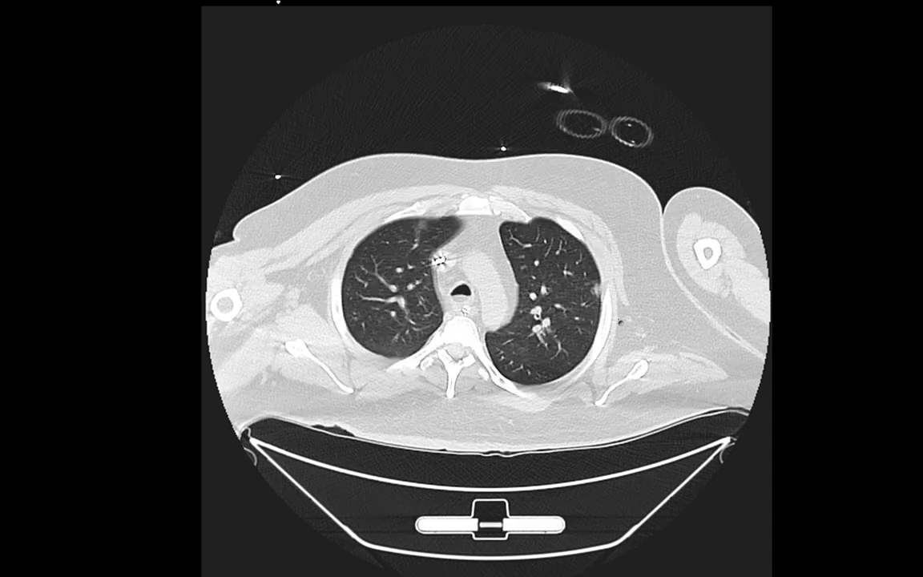
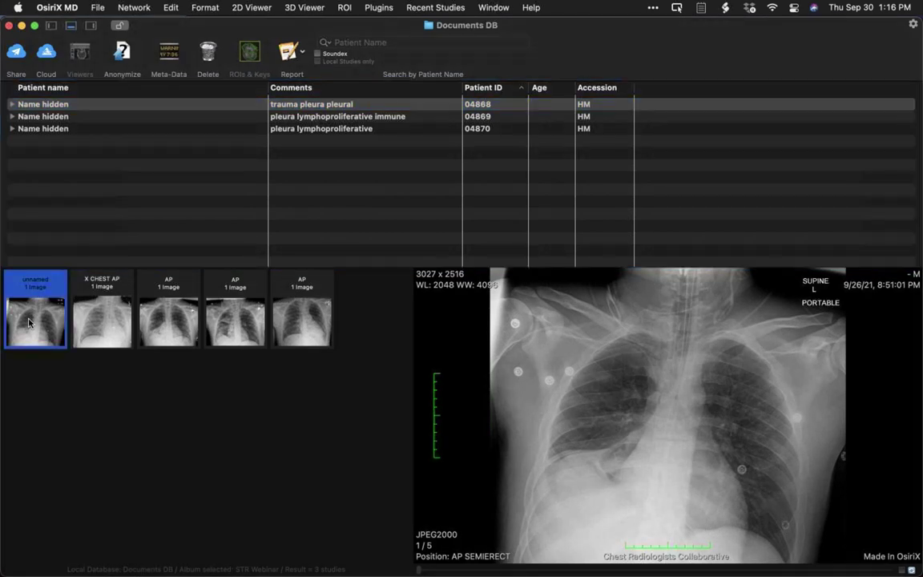
Step: Open the trauma pleura pleural study's first radiograph, switch to X CHEST AP, and inspect its enlarged lungs at WL 26784, WW 53806
double_click(28, 323)
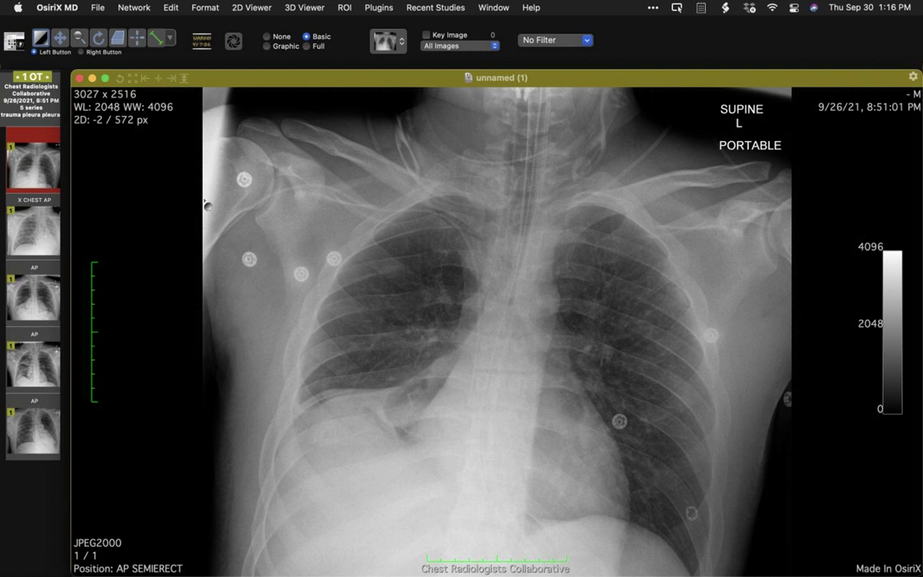
click(24, 234)
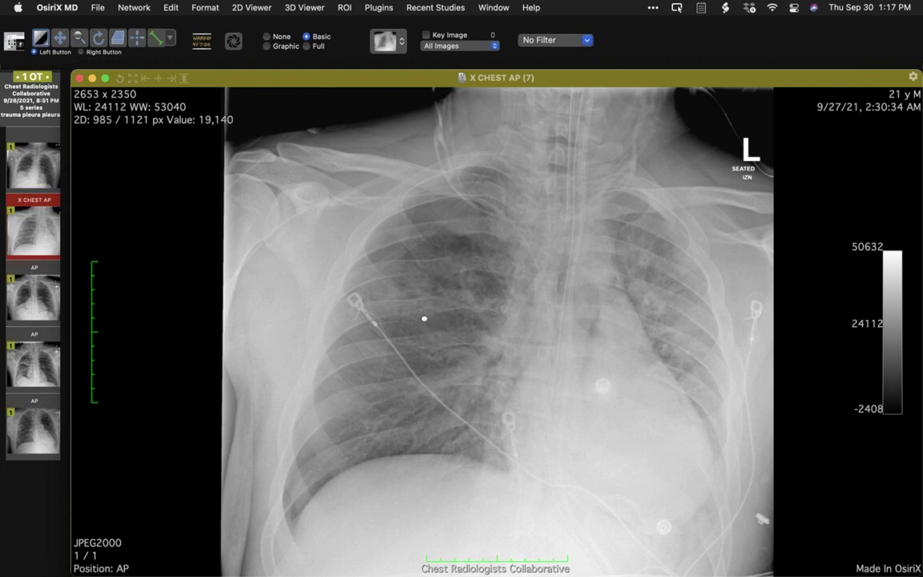
scroll(428, 289, up, 5)
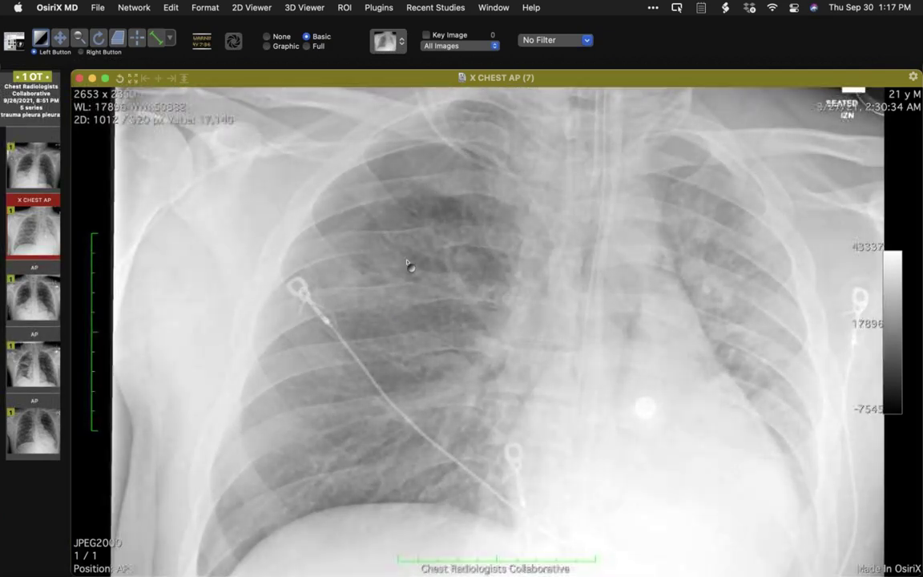
drag(407, 264, 412, 255)
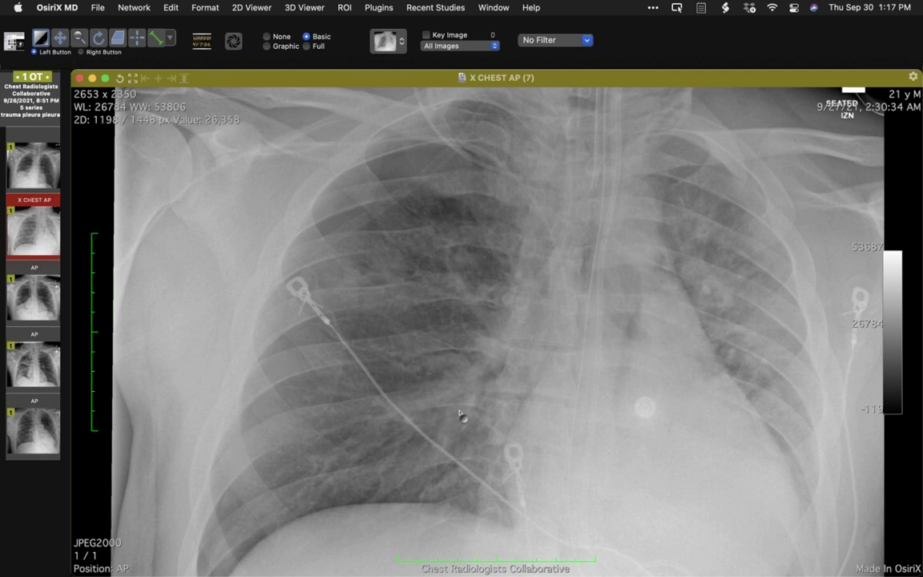
drag(436, 399, 420, 354)
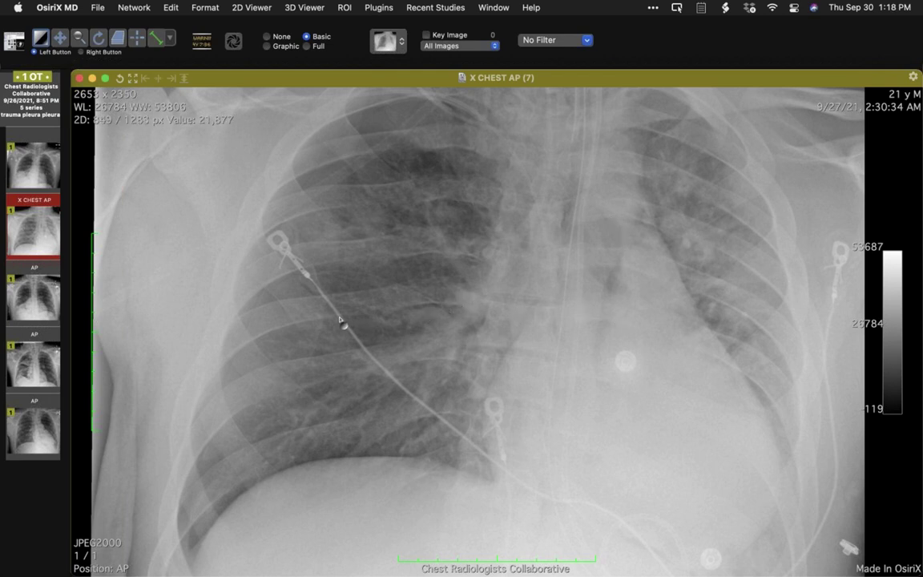
Step: Display the 9/28/21 12:06 AM AP radiograph and inspect the enlarged lung bases and upper chest
click(34, 303)
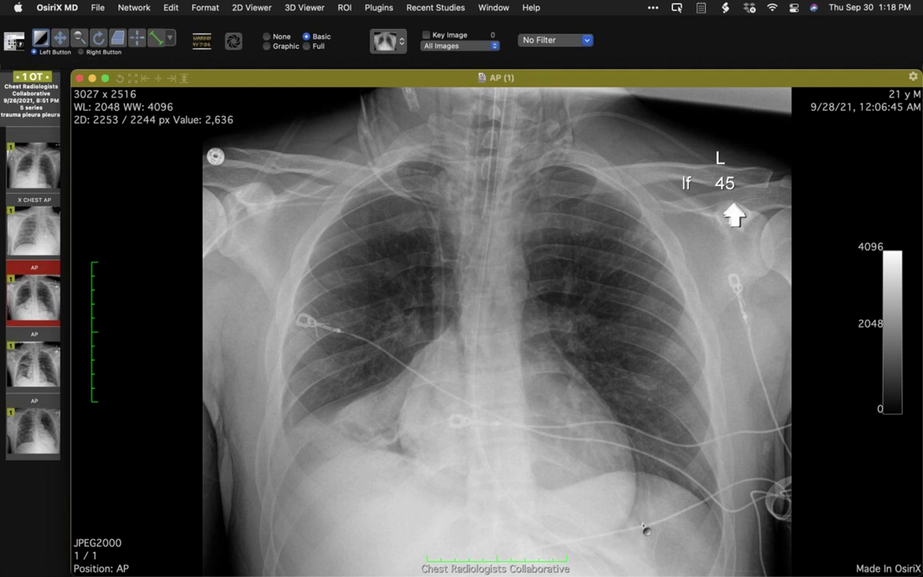
drag(661, 505, 624, 439)
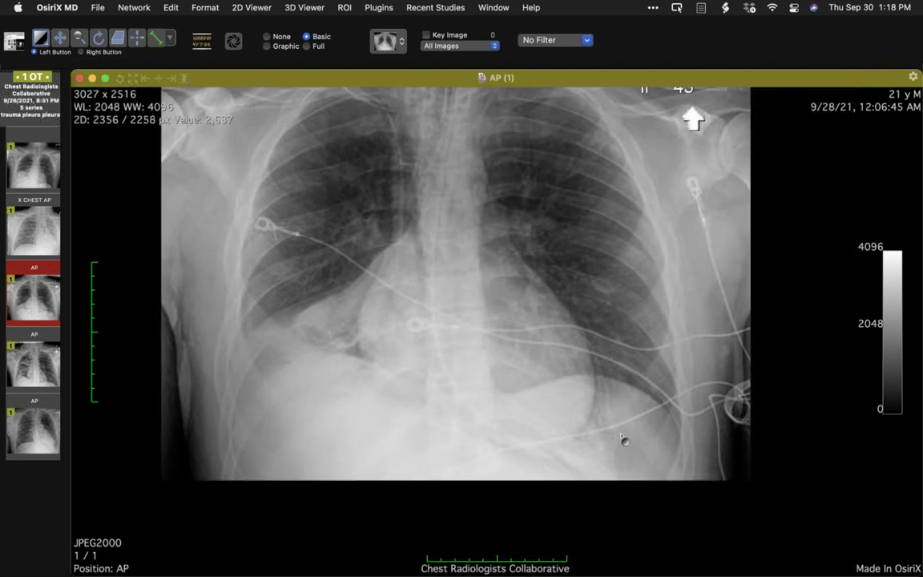
scroll(617, 436, up, 5)
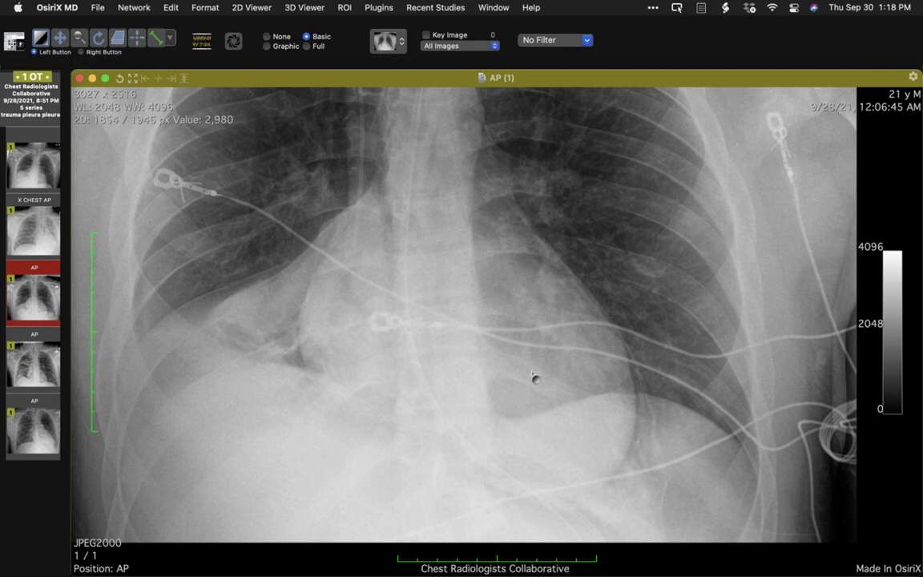
mouse_move(519, 309)
mouse_down()
mouse_move(555, 449)
mouse_move(552, 469)
mouse_up()
drag(539, 344, 531, 387)
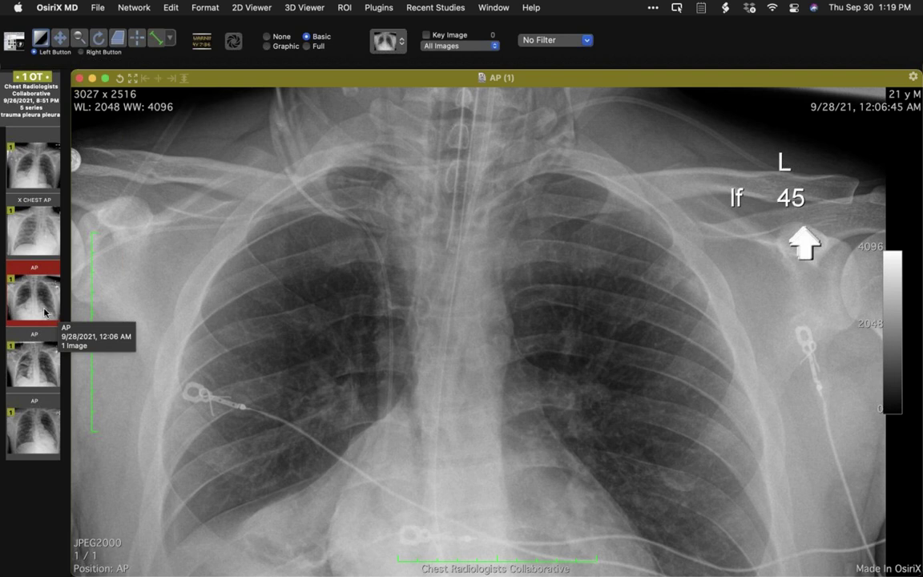
Step: Display the 5:27 AM AP radiograph, inspect the right upper lung enlarged, and switch to the 2:53 PM radiograph
click(30, 359)
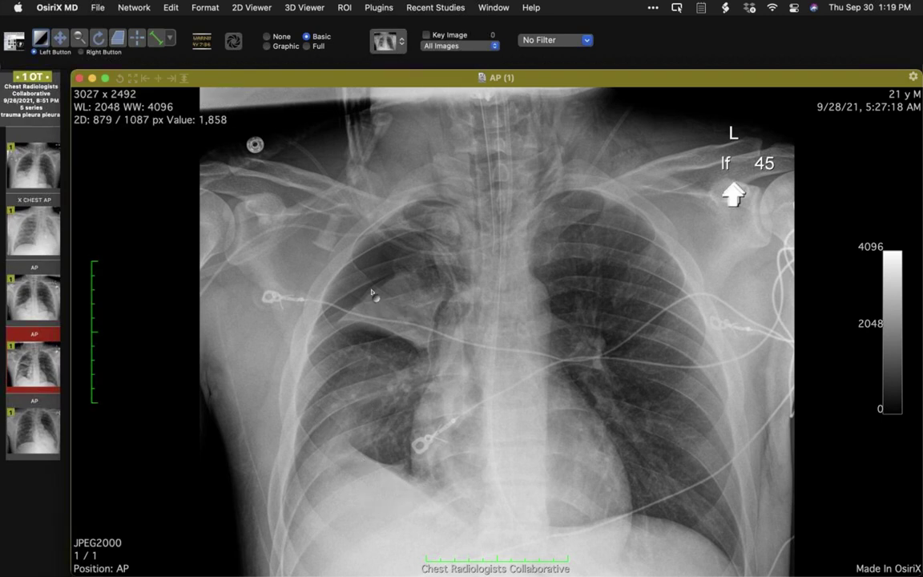
scroll(375, 276, up, 3)
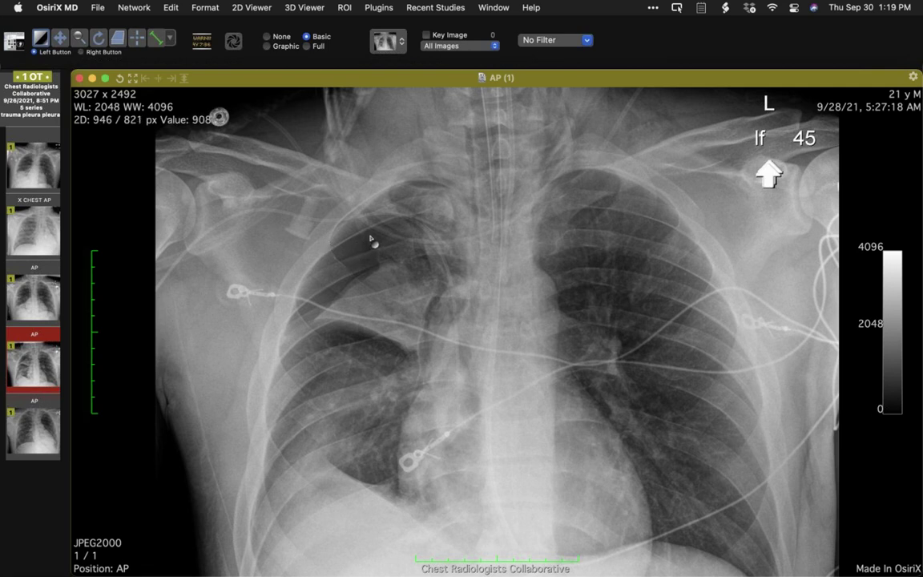
click(37, 435)
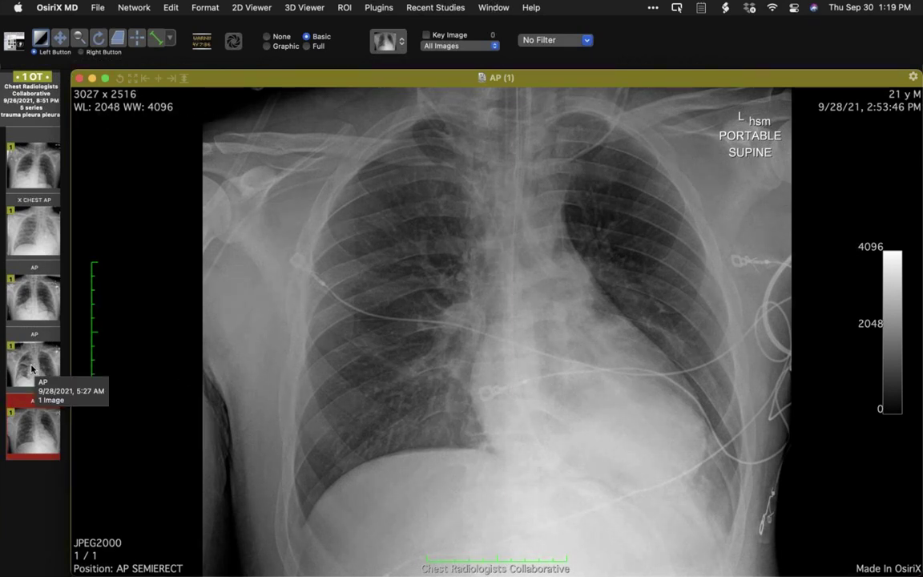
Step: Return to the 5:27 AM radiograph, inspect the right lung enlarged, and compare it side by side with the 2:53 PM radiograph
drag(32, 369, 369, 320)
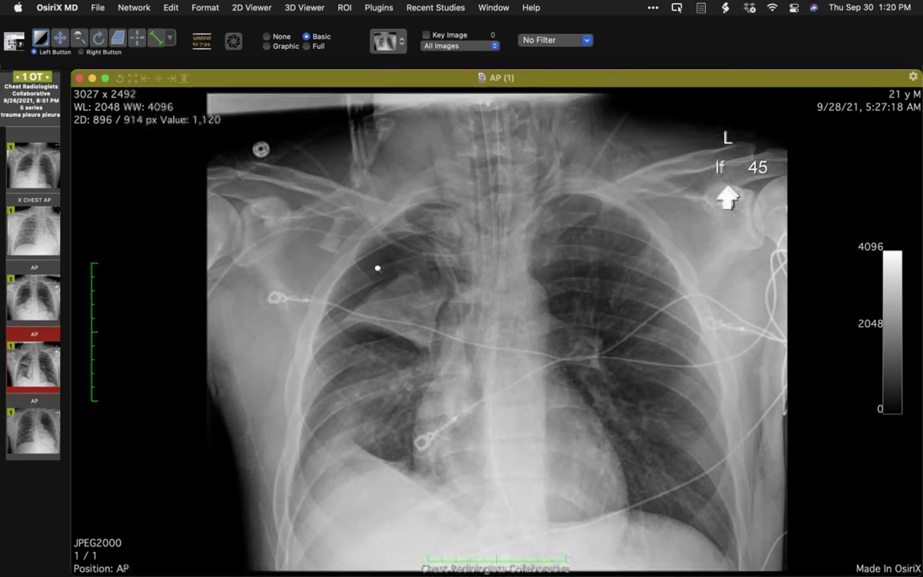
scroll(378, 268, up, 5)
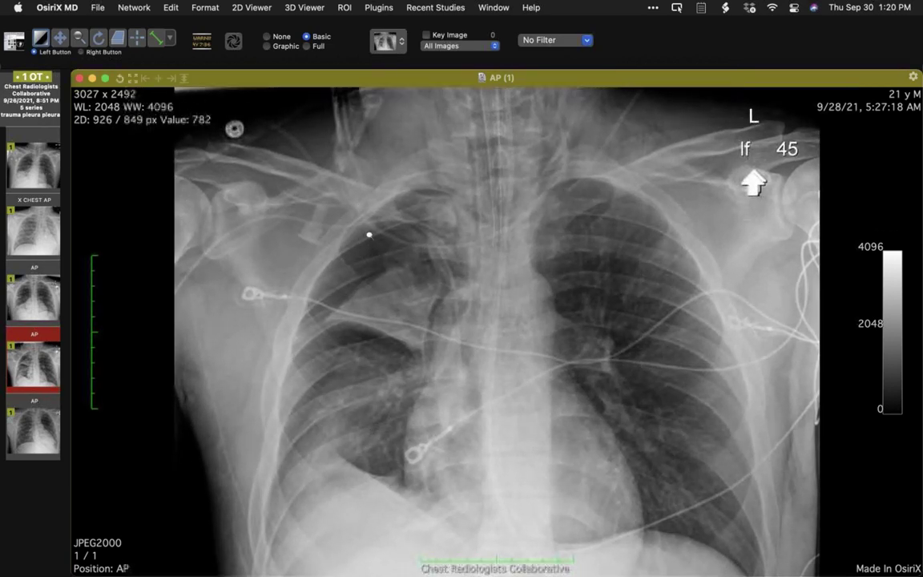
drag(392, 273, 387, 248)
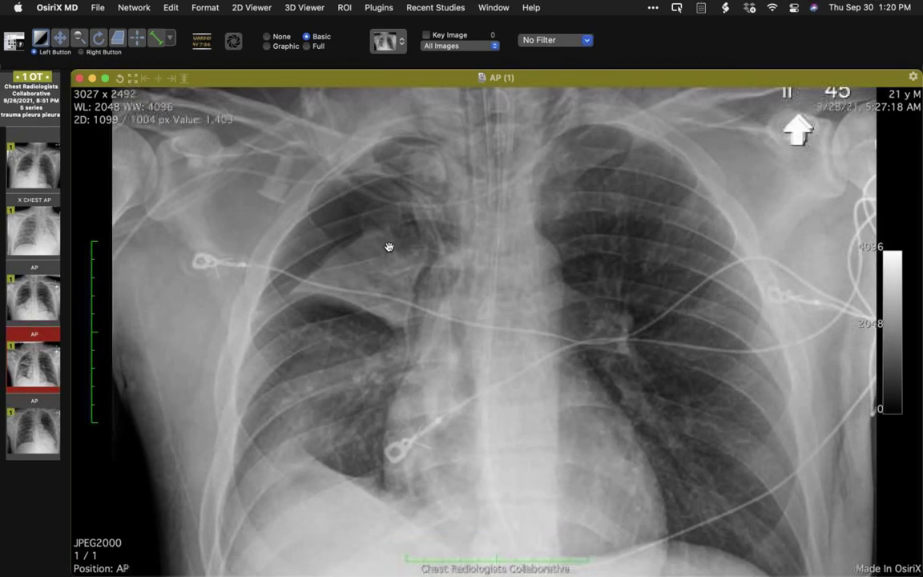
scroll(356, 254, up, 2)
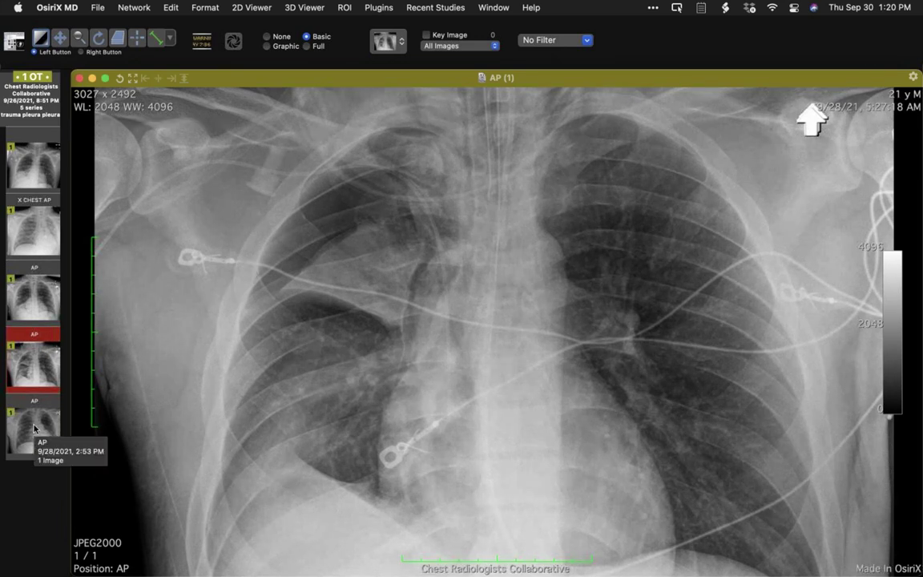
click(34, 430)
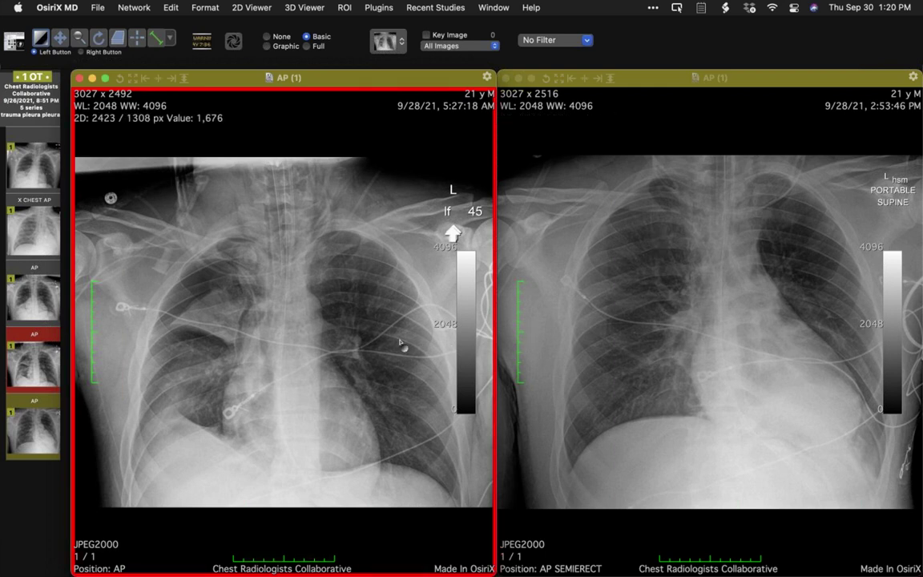
mouse_move(385, 341)
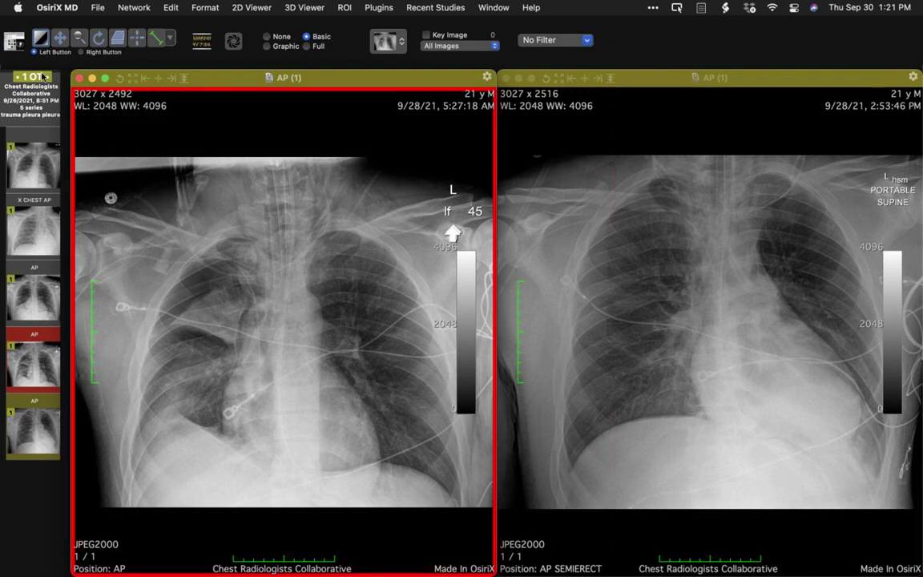
Step: Return to the study list, open the pleura lymphoproliferative immune study's W CHEST PA radiograph, and load its AX THIN series
click(13, 40)
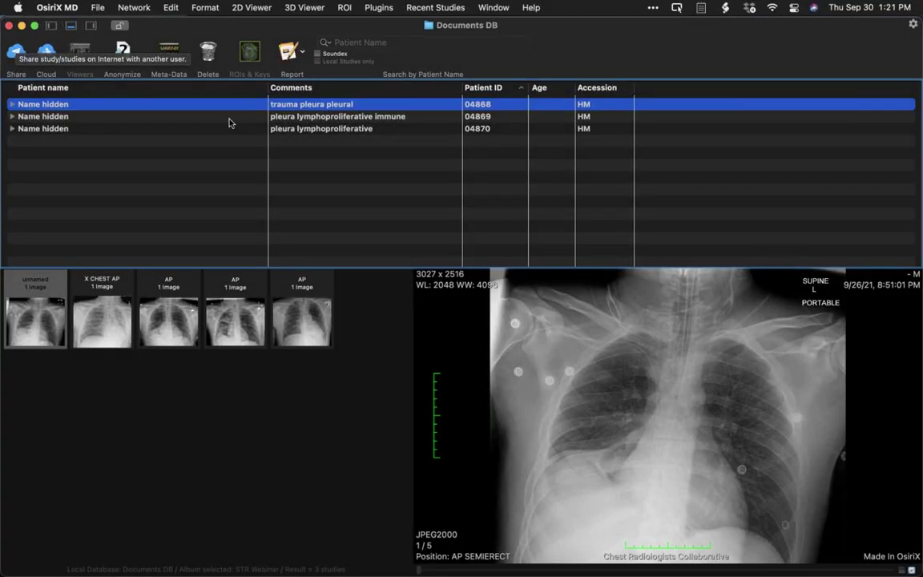
click(308, 118)
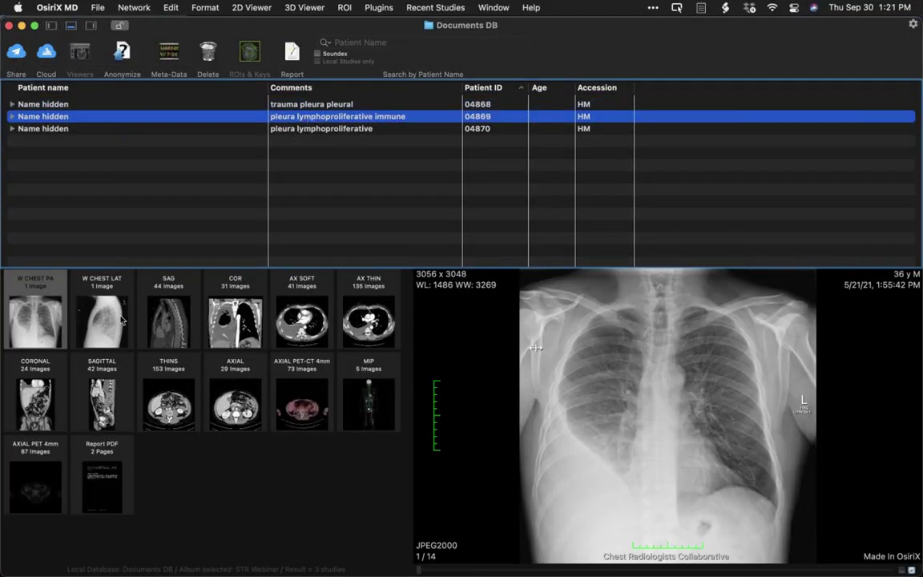
double_click(35, 322)
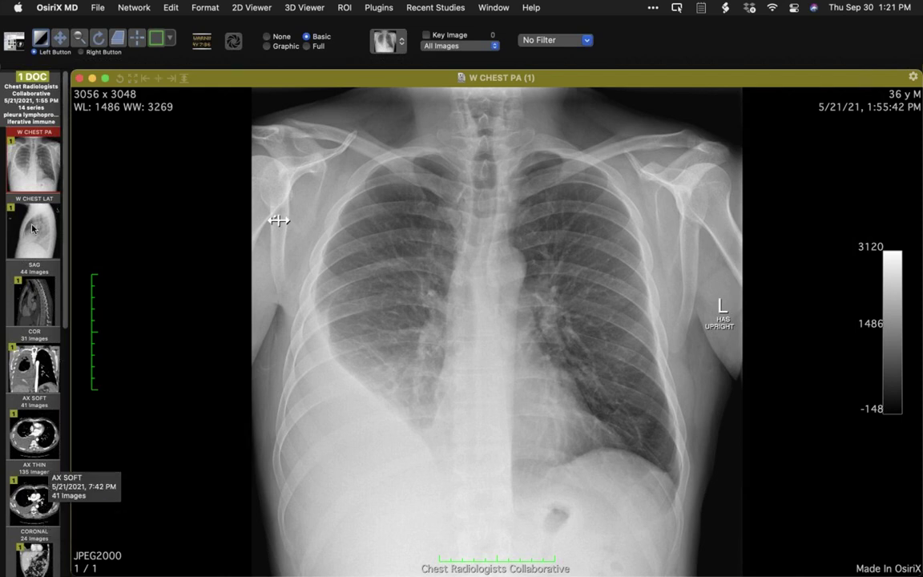
drag(35, 469, 352, 324)
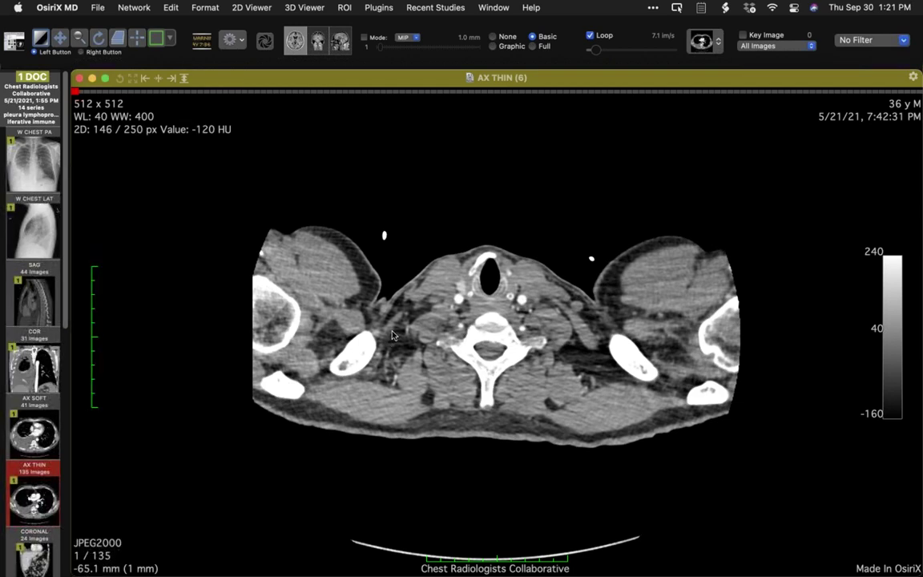
Step: Apply the lung window (WL -500, WW 1500) to the AX THIN series, enlarge the image, and inspect the lung apices around slices 20 to 25
key(F4)
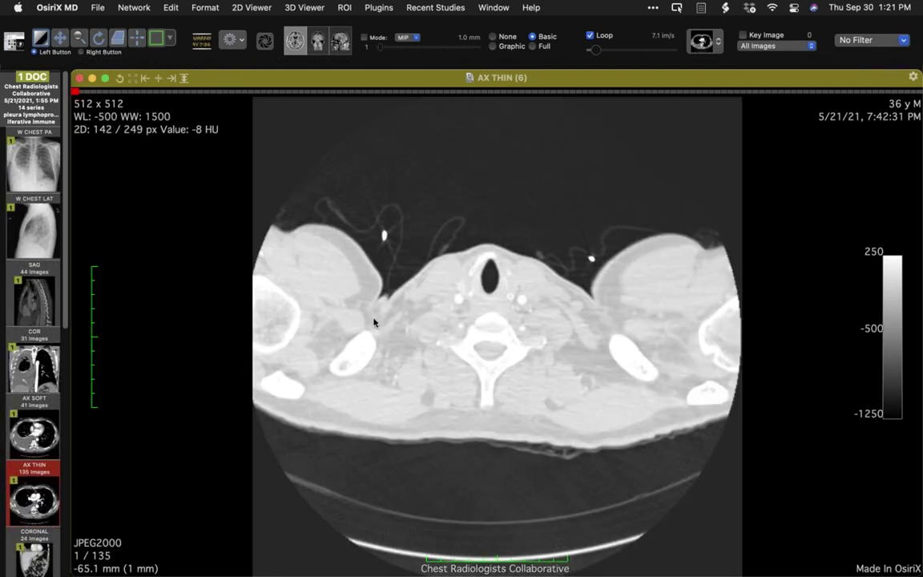
scroll(362, 320, down, 19)
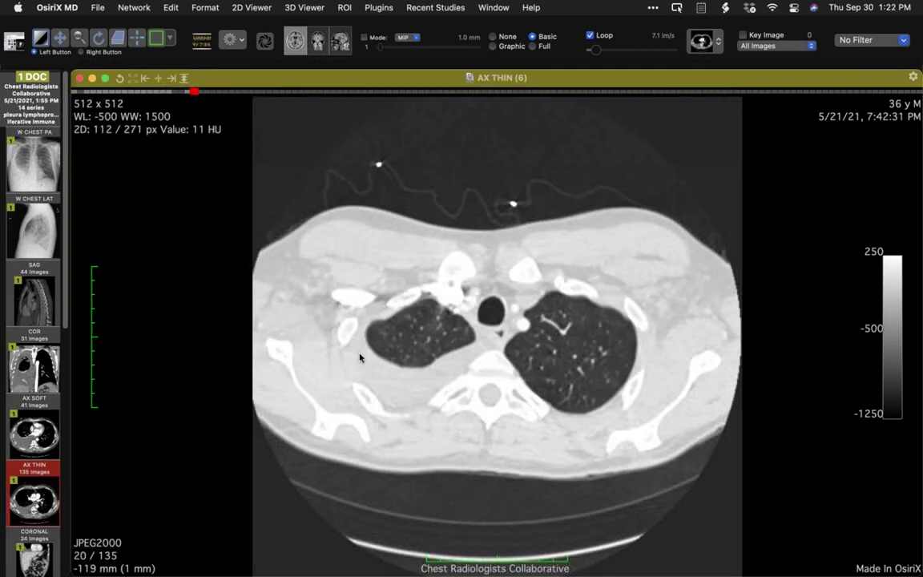
drag(359, 353, 295, 371)
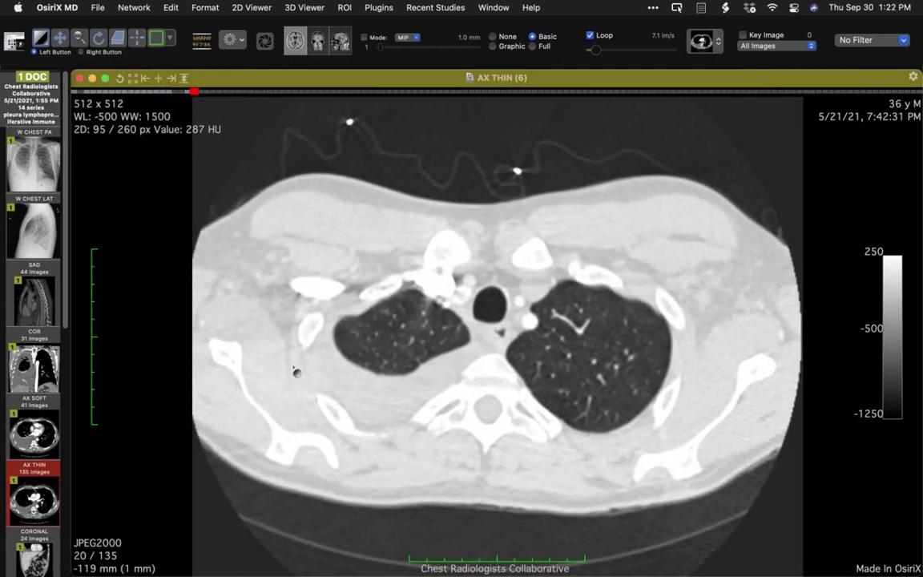
scroll(248, 381, down, 5)
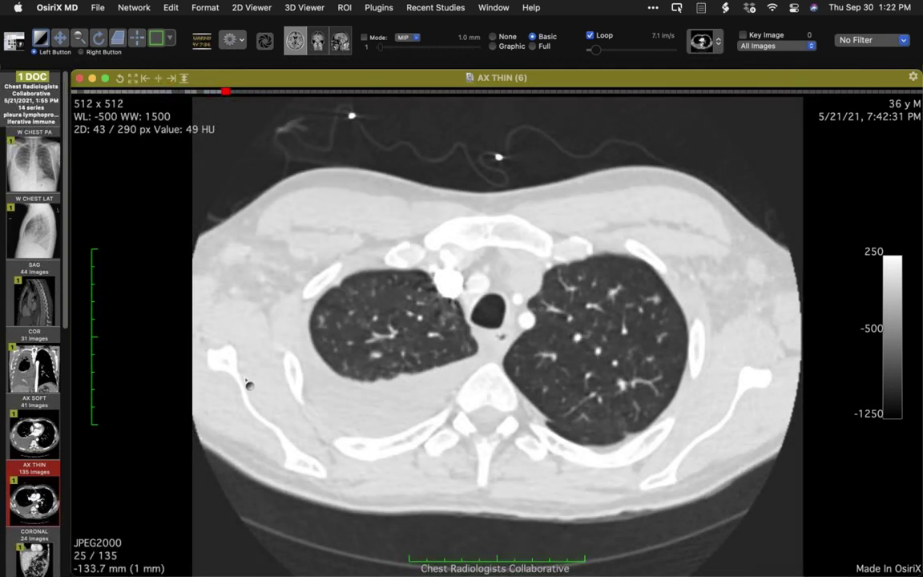
scroll(248, 382, up, 2)
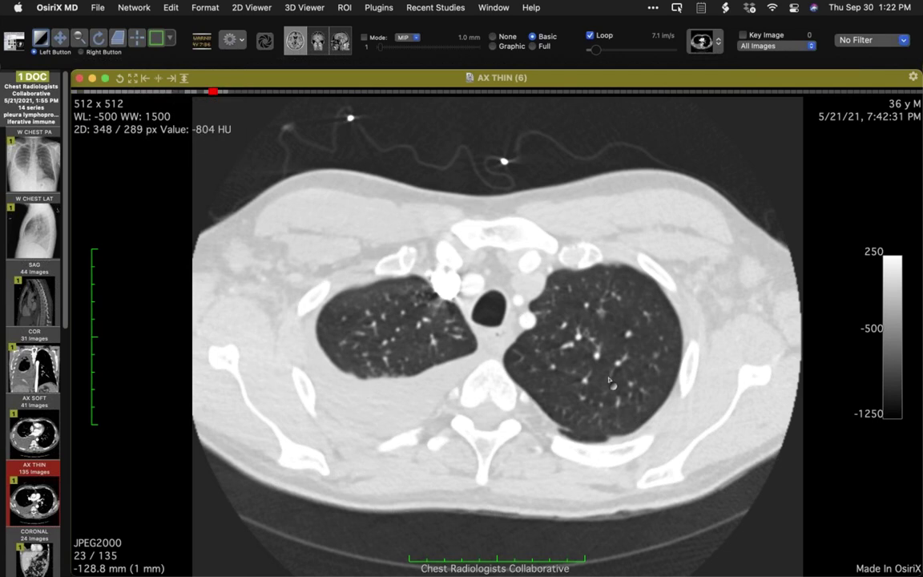
scroll(607, 386, up, 1)
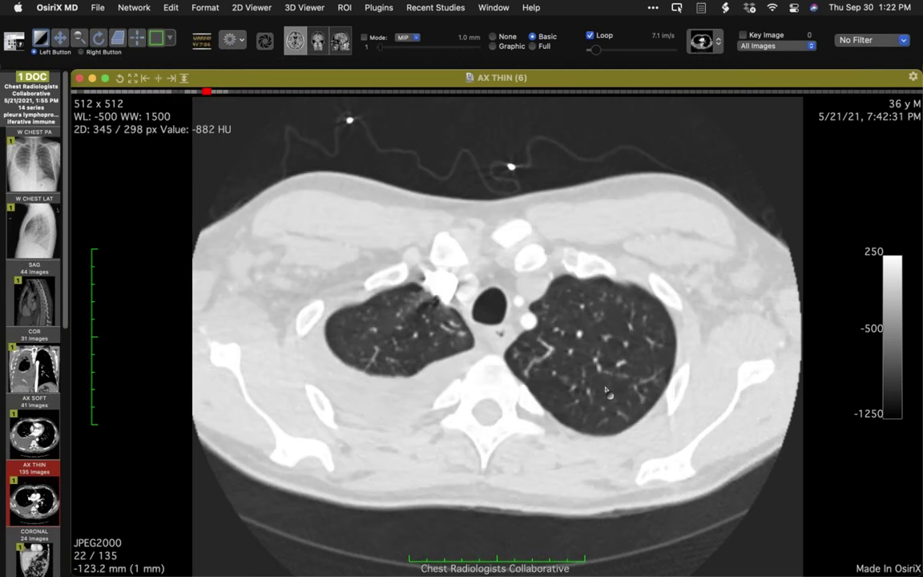
Step: Examine both upper lobes in the AX THIN lung window, going back and forth around slice 24 and continuing down to slice 31
scroll(607, 382, down, 3)
scroll(601, 364, up, 1)
scroll(601, 364, down, 1)
scroll(641, 320, up, 1)
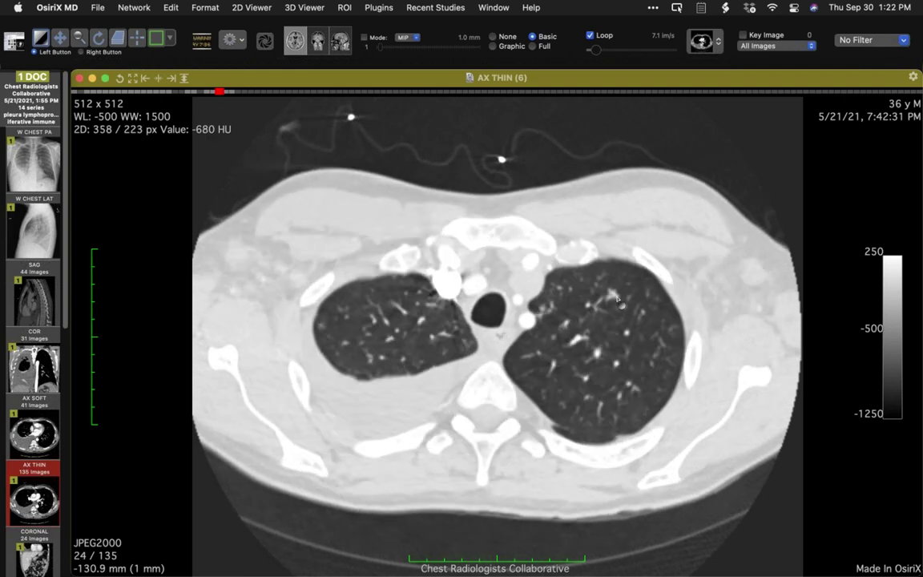
scroll(627, 324, down, 2)
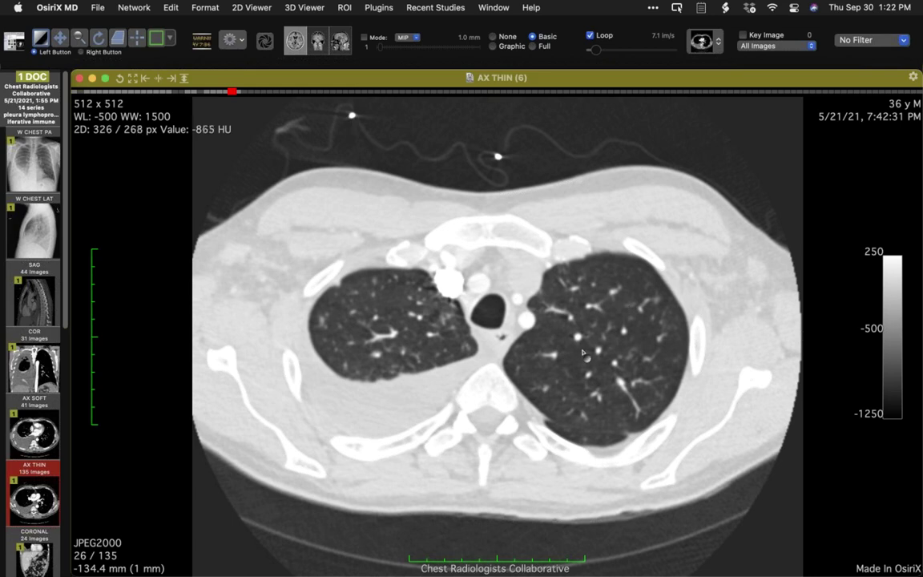
scroll(583, 355, down, 2)
scroll(583, 358, down, 7)
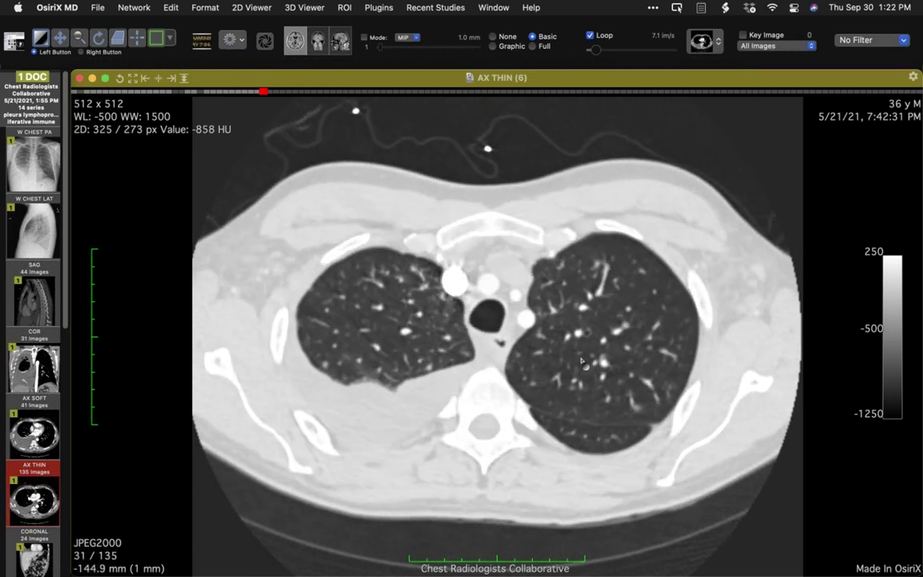
Step: Review the lungs and left major fissure from the aortic arch down to the hila, through slice 59
scroll(581, 369, down, 6)
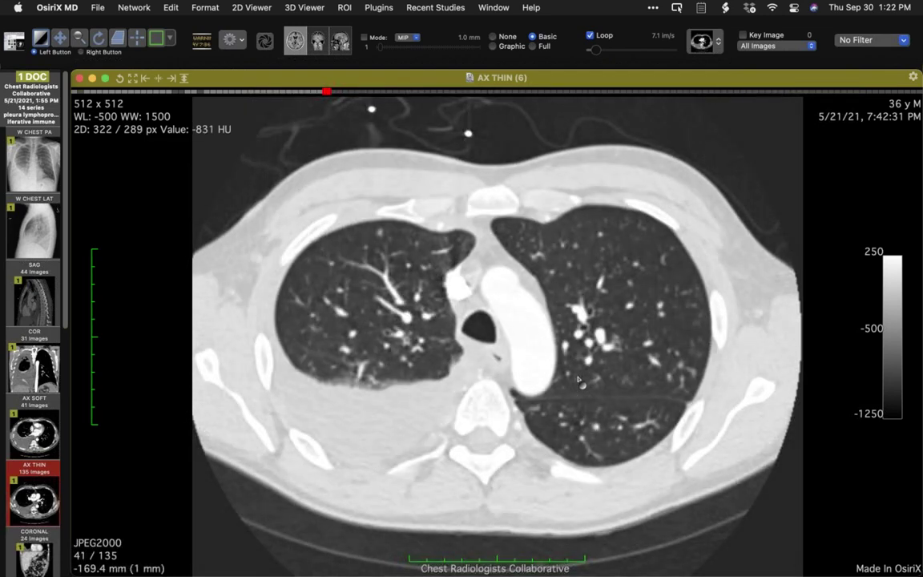
scroll(605, 384, down, 5)
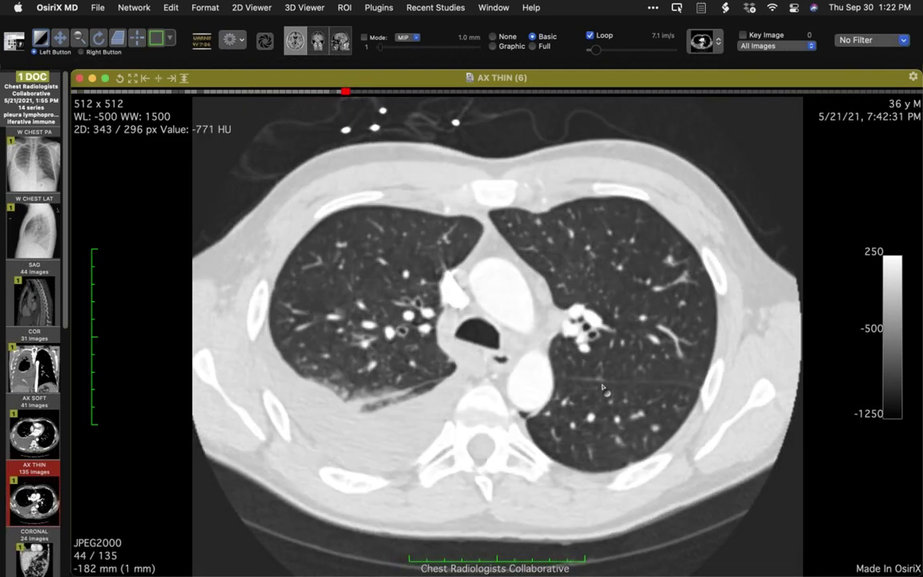
scroll(672, 334, up, 1)
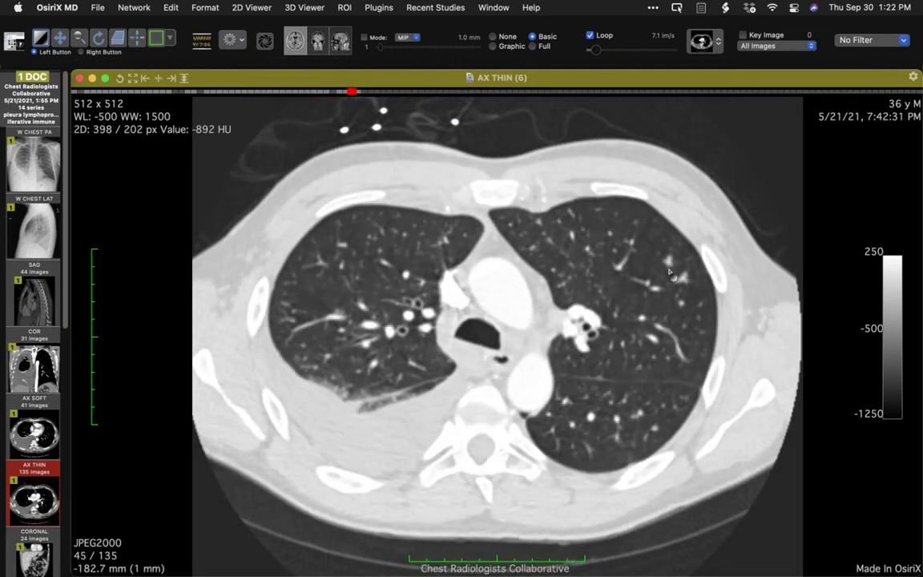
scroll(599, 360, down, 9)
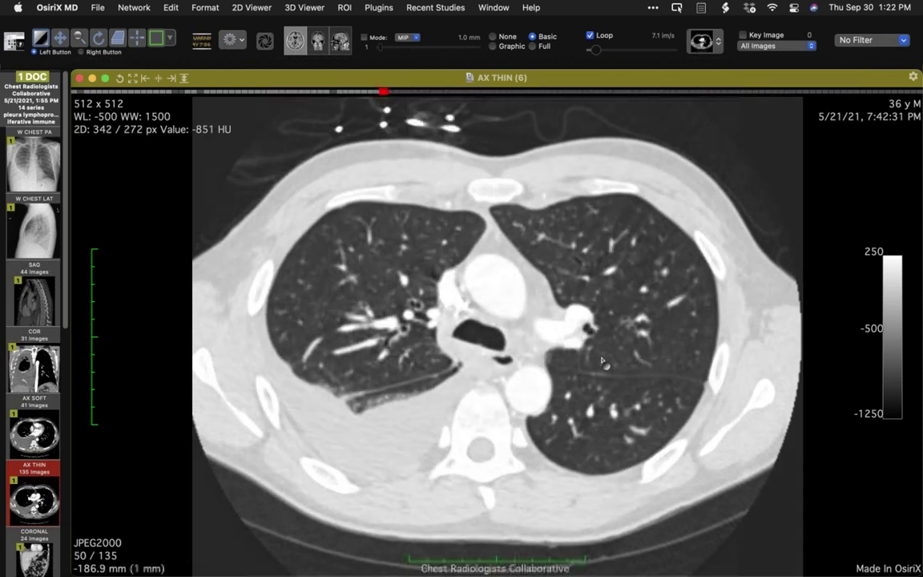
scroll(599, 367, down, 7)
scroll(599, 367, up, 2)
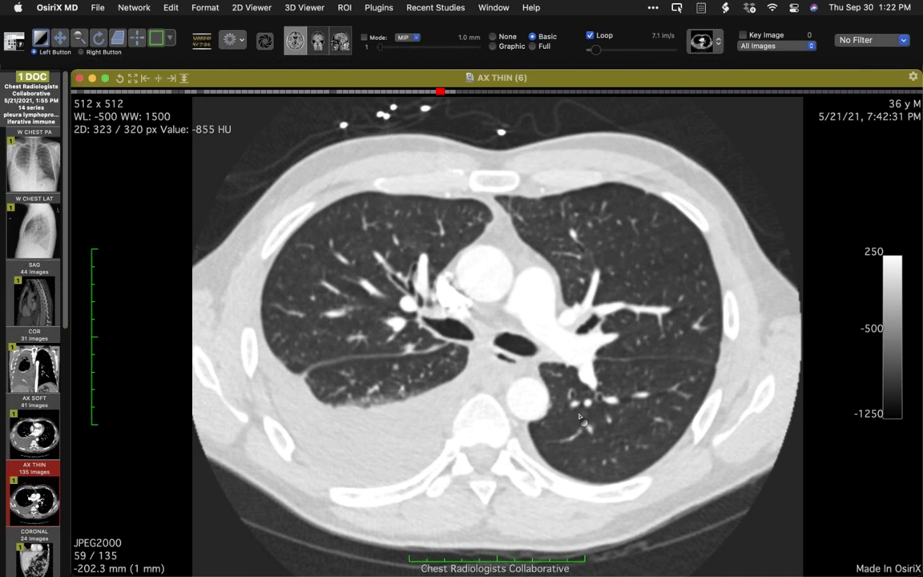
Step: Inspect the left hilum and adjacent fissure at the level of the main pulmonary artery, comparing slices 65 to 67
scroll(579, 418, down, 7)
scroll(577, 427, up, 1)
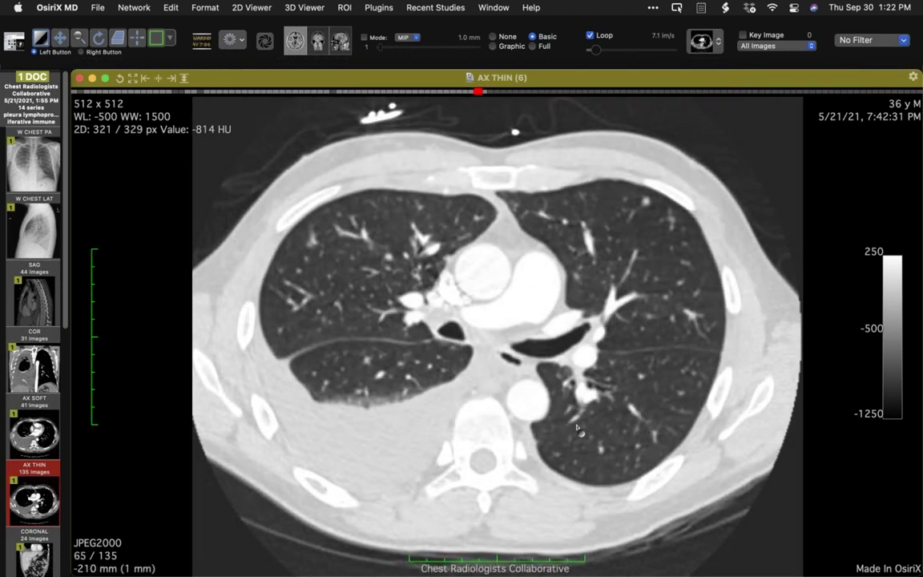
scroll(577, 428, down, 3)
scroll(576, 433, up, 3)
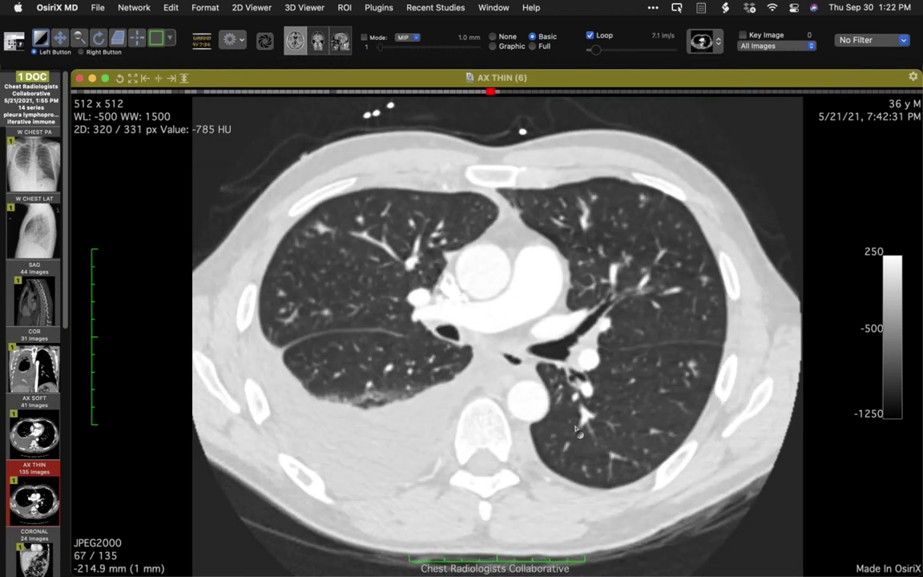
scroll(576, 429, down, 1)
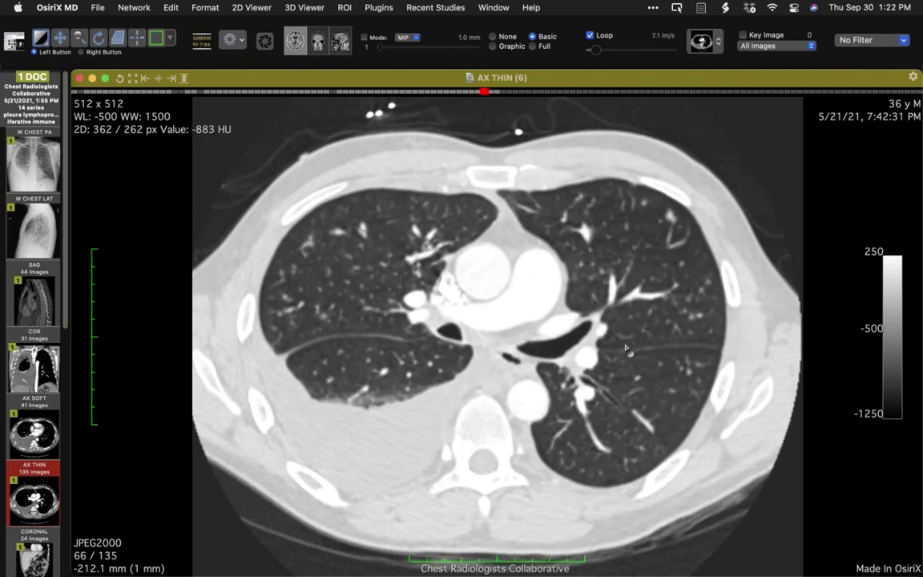
scroll(626, 349, down, 2)
scroll(625, 349, up, 1)
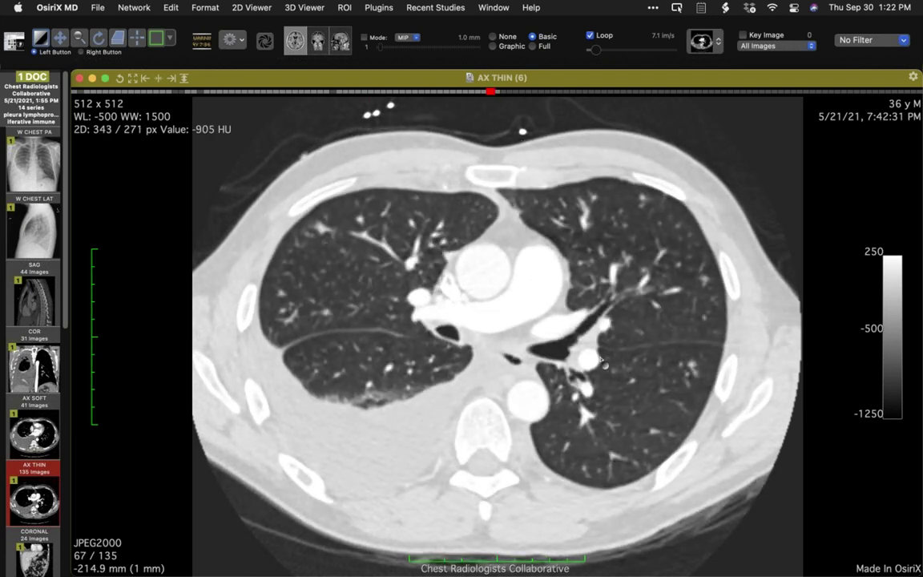
Step: Switch the AX THIN series to the soft-tissue window (WL 40, WW 400) and inspect the upper chest and axillae around slices 22 to 26
key(1)
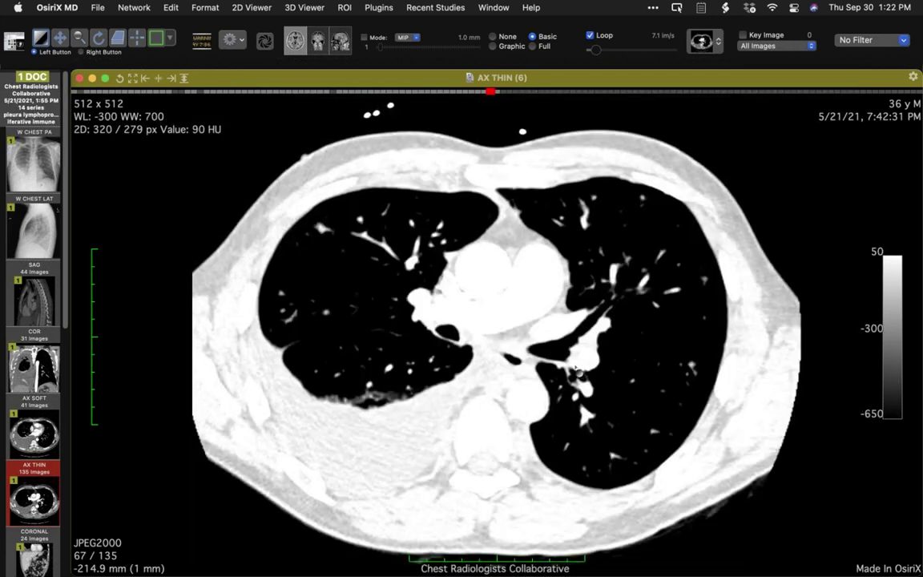
key(2)
scroll(522, 361, up, 20)
scroll(523, 369, up, 3)
scroll(520, 365, down, 1)
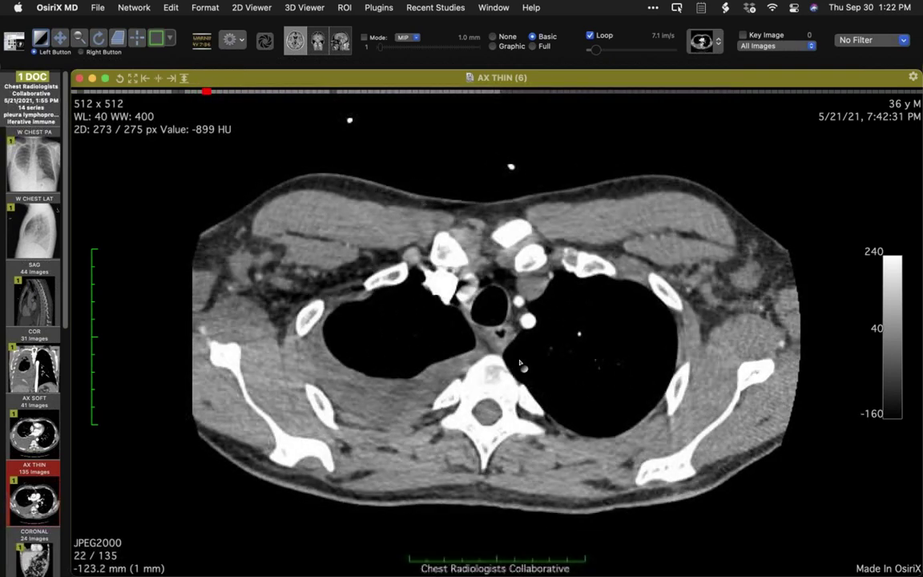
scroll(520, 367, down, 5)
scroll(519, 378, down, 2)
scroll(519, 375, up, 3)
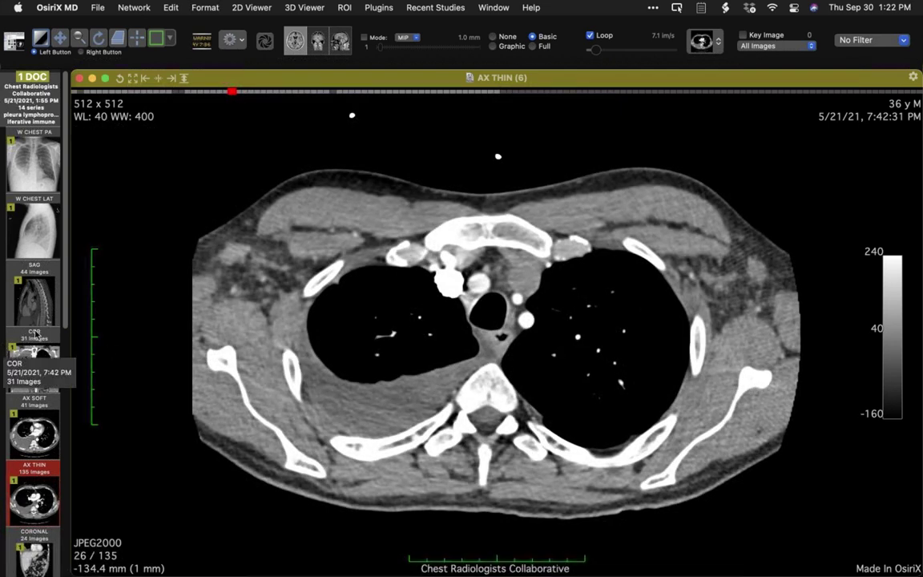
Step: Load the 5/22/2021 AXIAL series of 29 images and review the abdomen and pelvis down to the groin at slice 24
scroll(35, 333, down, 5)
scroll(35, 335, down, 5)
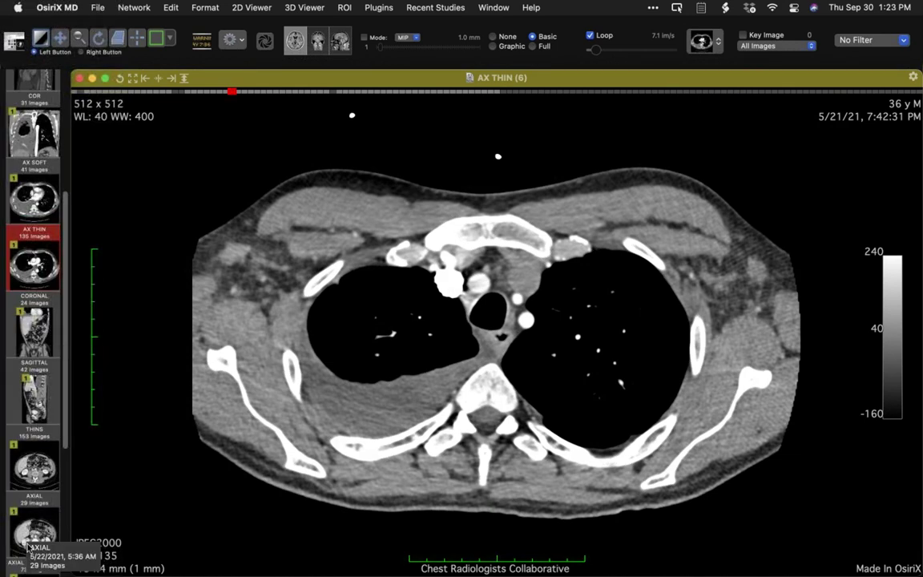
drag(42, 530, 361, 309)
scroll(367, 367, down, 19)
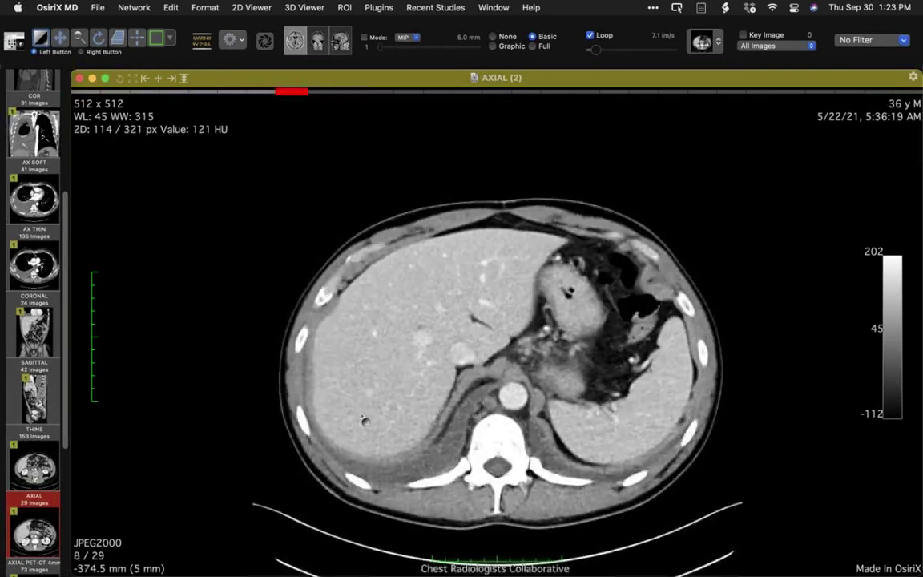
scroll(365, 358, down, 4)
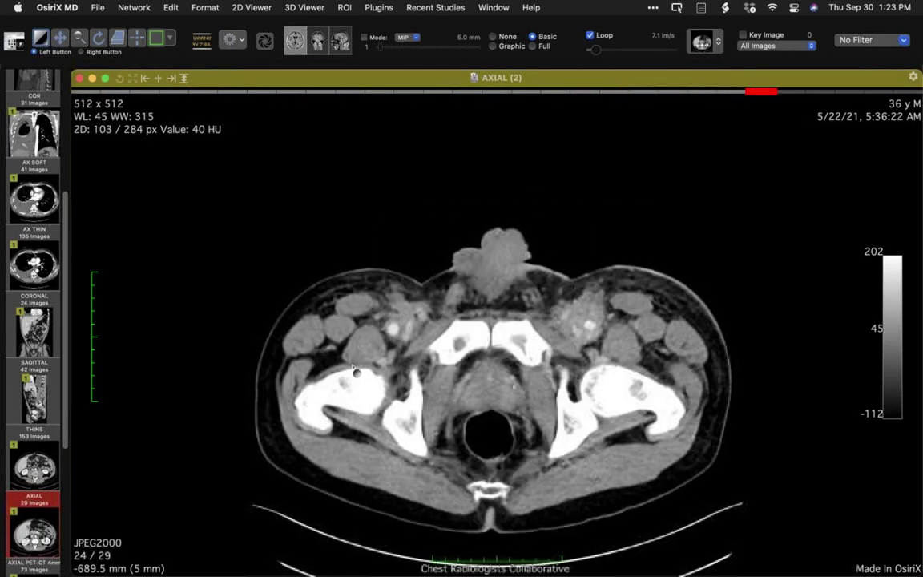
Step: Examine the inguinal regions and upper thighs on both sides, comparing AXIAL slices 24 to 29
scroll(321, 343, down, 1)
scroll(359, 375, down, 1)
scroll(362, 372, up, 1)
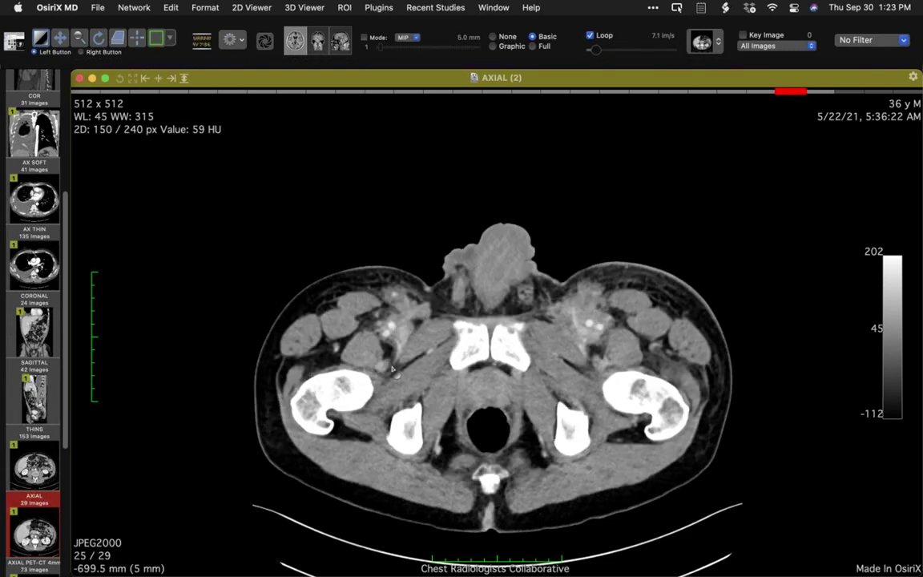
scroll(394, 373, up, 2)
scroll(395, 366, down, 1)
scroll(396, 371, down, 1)
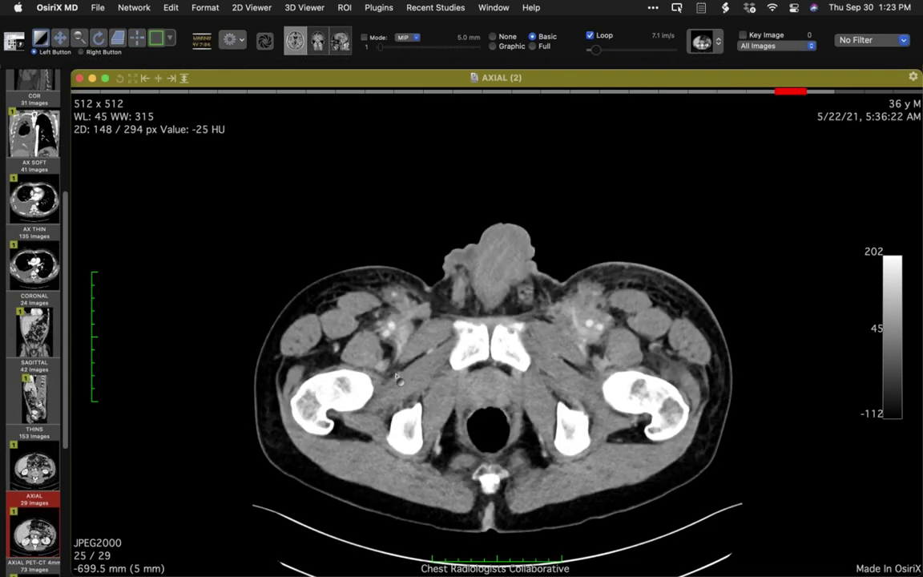
scroll(398, 378, down, 2)
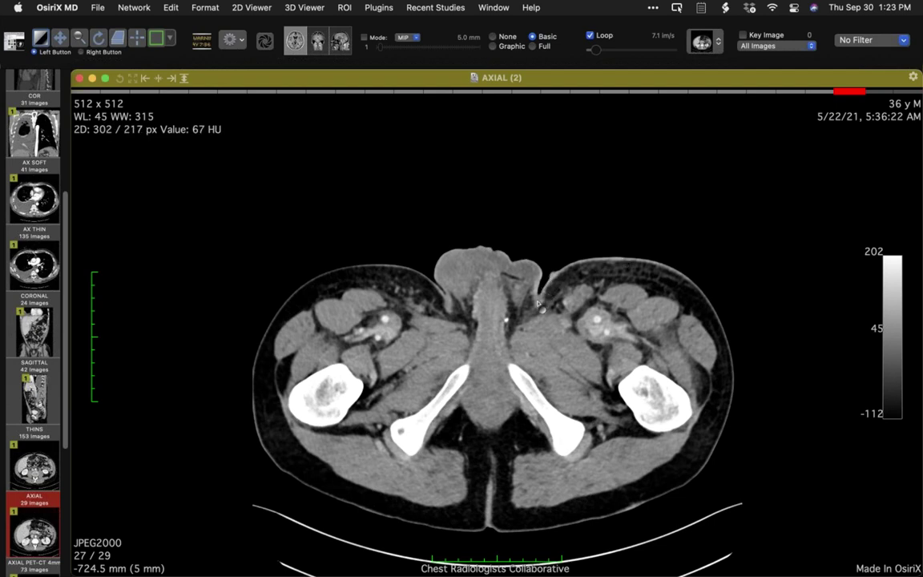
scroll(495, 386, down, 1)
scroll(494, 386, down, 1)
scroll(496, 383, up, 1)
scroll(499, 380, up, 1)
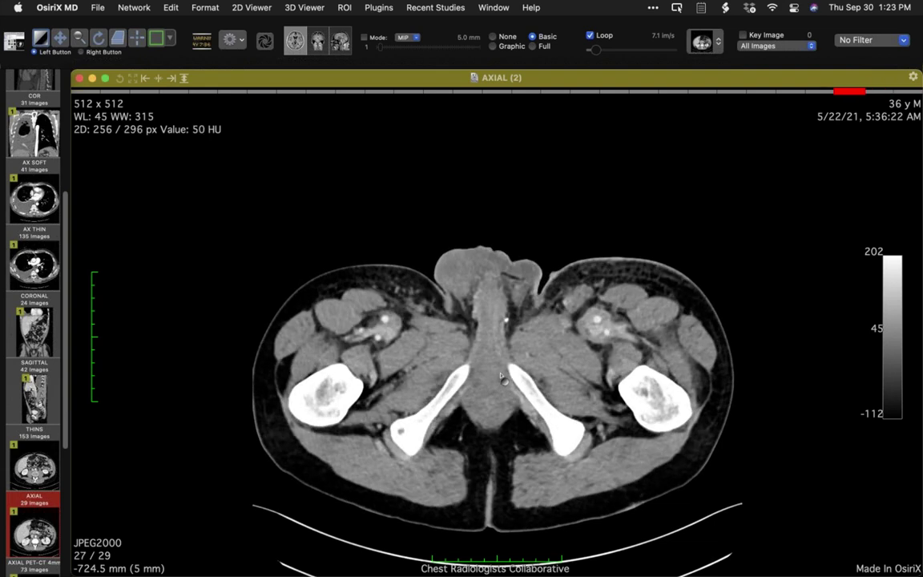
scroll(501, 373, up, 1)
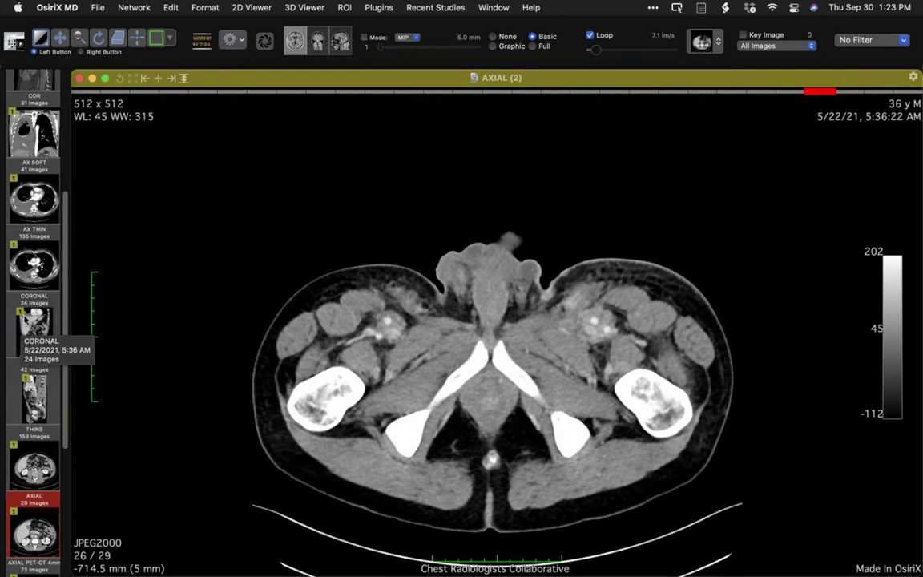
Step: Display the case's Report PDF, read both pages, and enlarge the case summary on page 1
scroll(25, 318, down, 6)
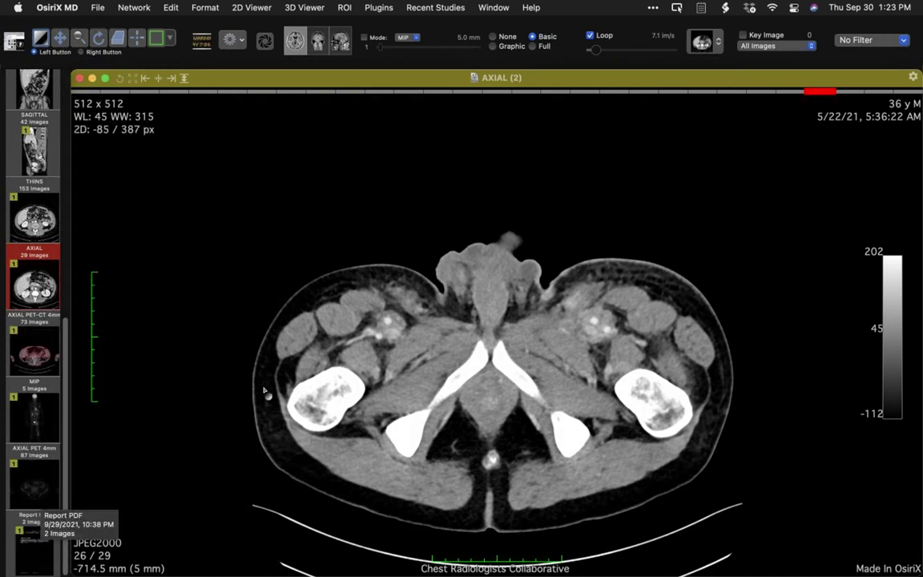
drag(40, 542, 410, 341)
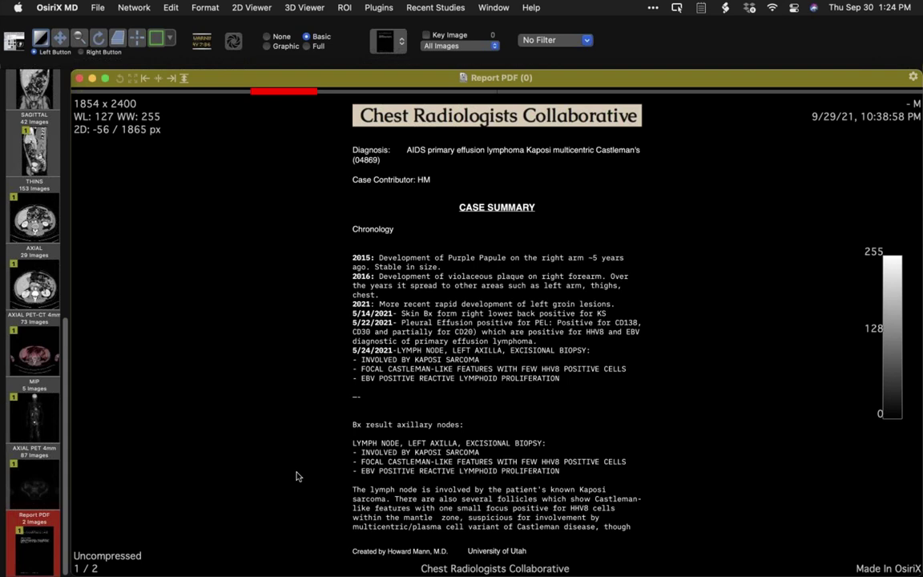
scroll(280, 448, down, 1)
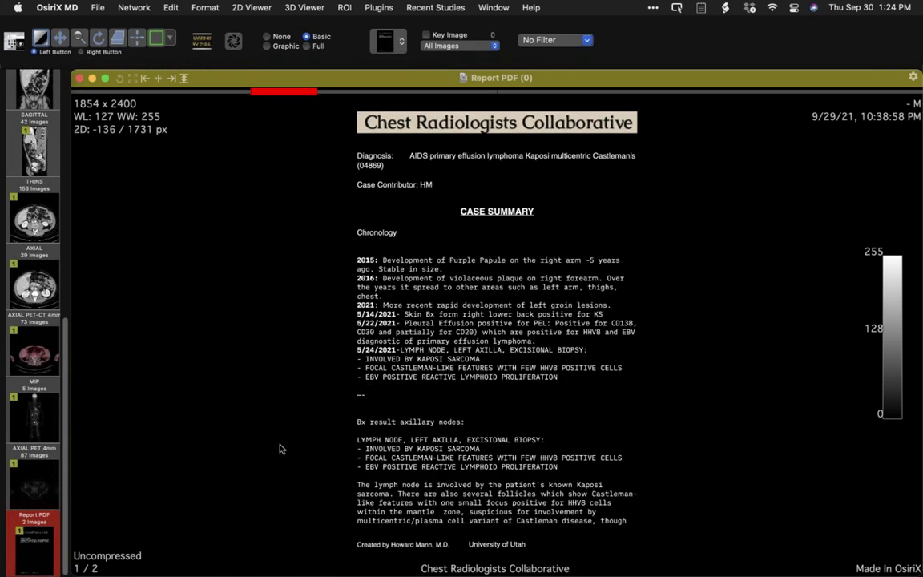
scroll(280, 448, down, 1)
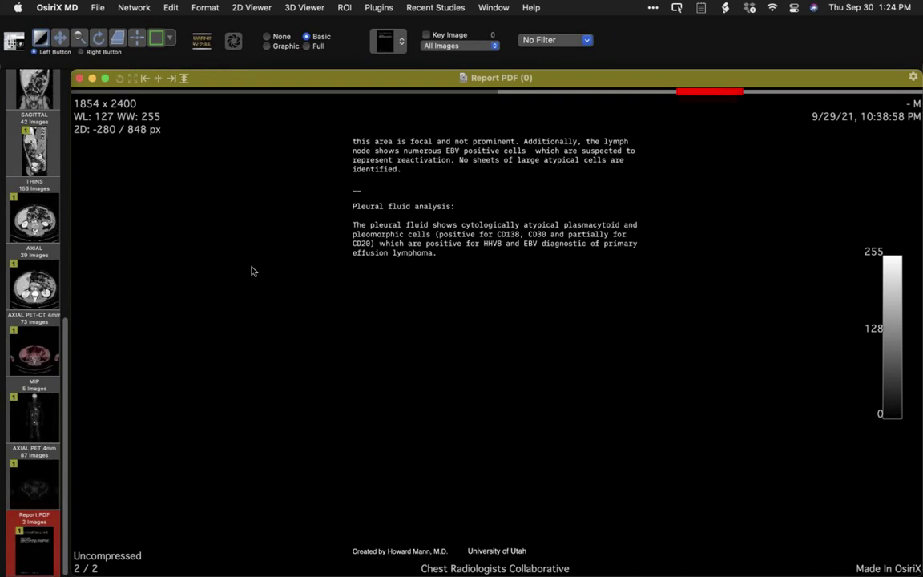
scroll(256, 270, up, 1)
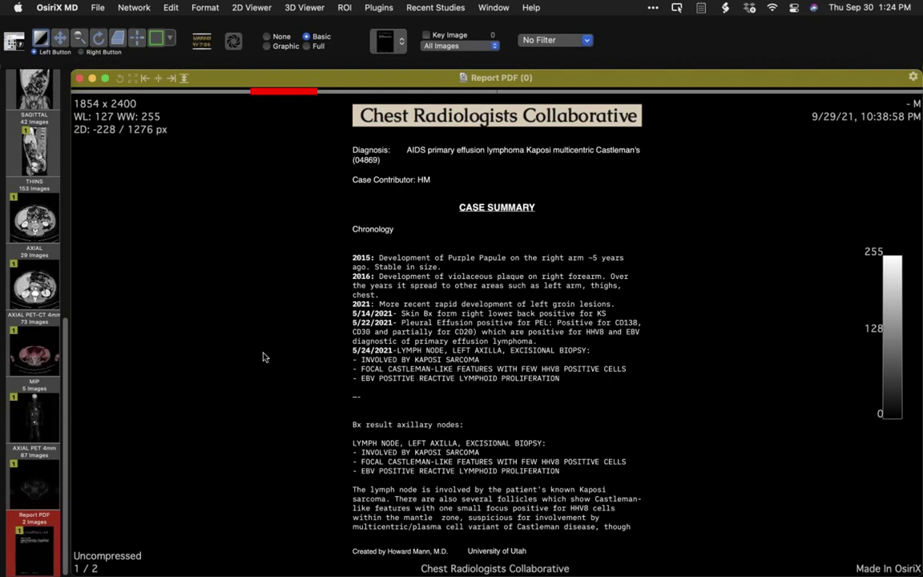
drag(262, 354, 263, 309)
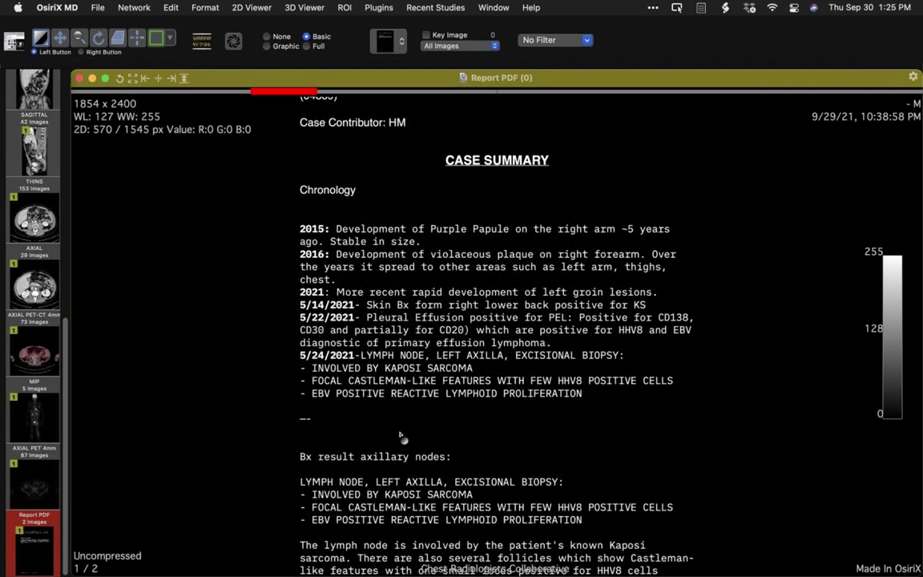
Step: Return to the study list and select the pleura lymphoproliferative study
mouse_move(469, 573)
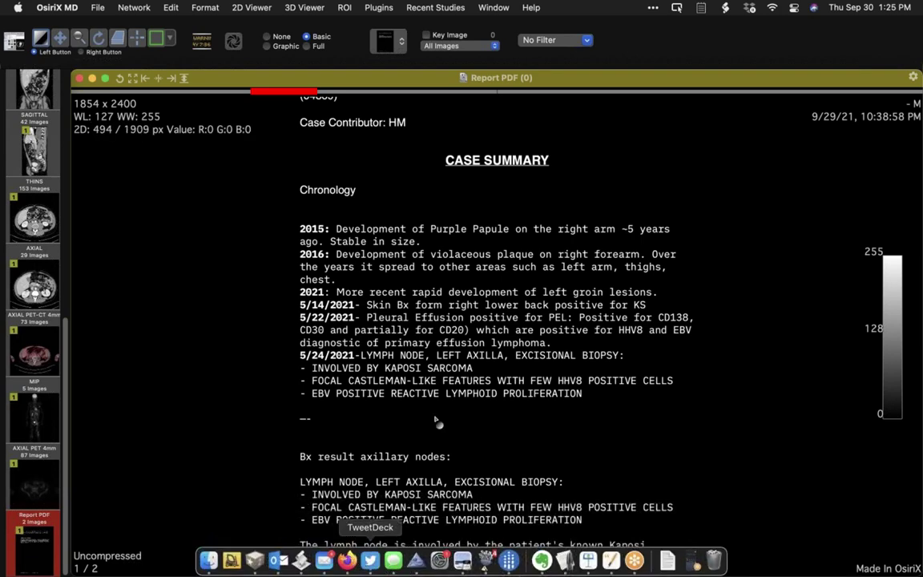
mouse_move(352, 573)
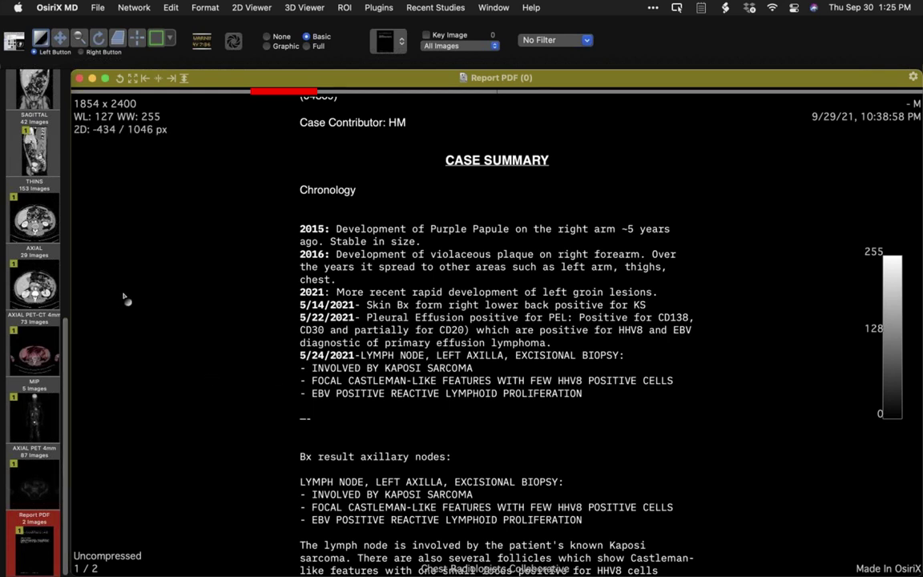
click(14, 40)
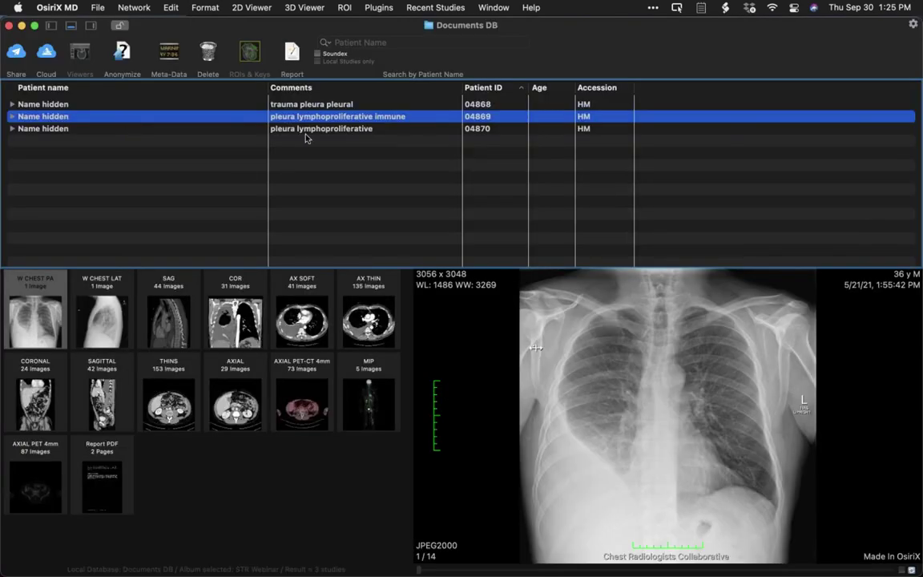
click(305, 129)
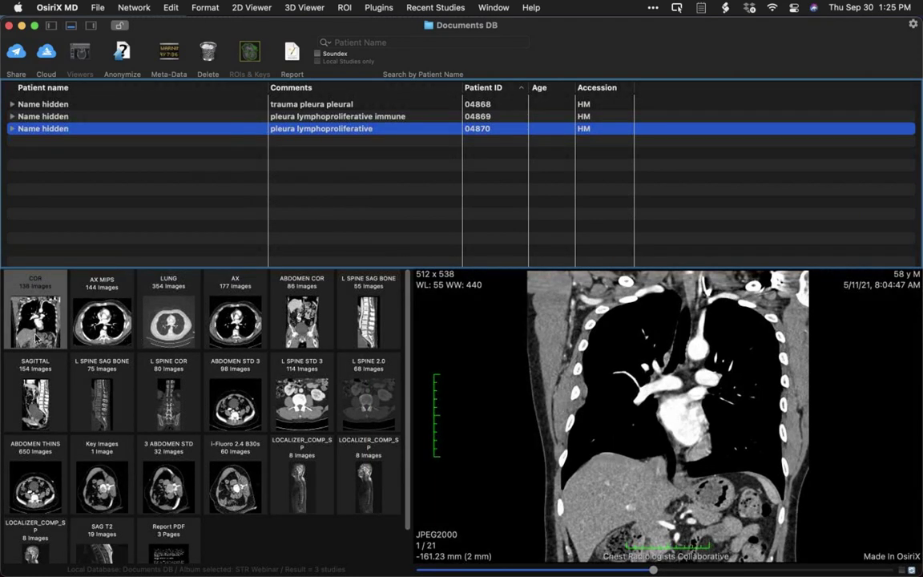
Step: Open the 177-image AX chest series of the selected study and page through the thorax down to image 83
double_click(234, 320)
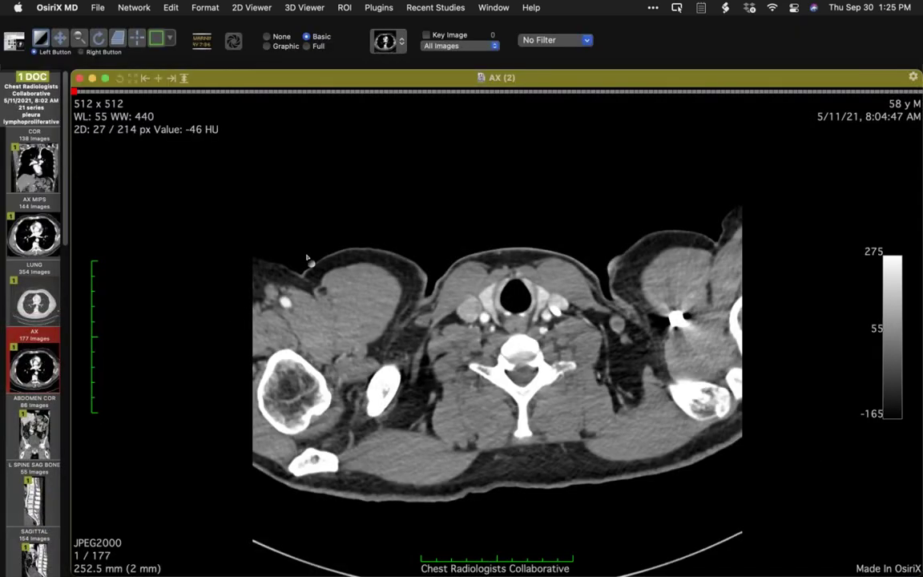
scroll(296, 252, down, 20)
scroll(277, 256, up, 5)
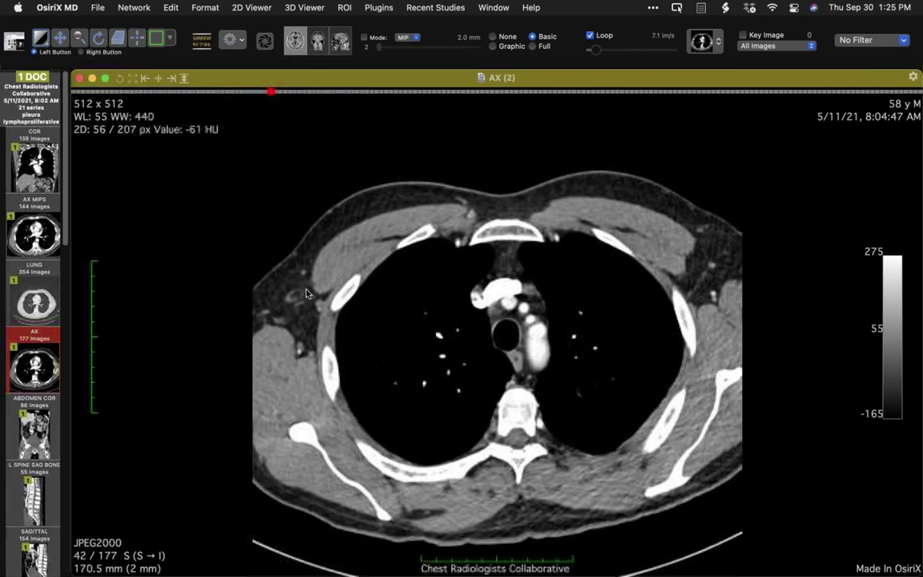
scroll(232, 385, down, 17)
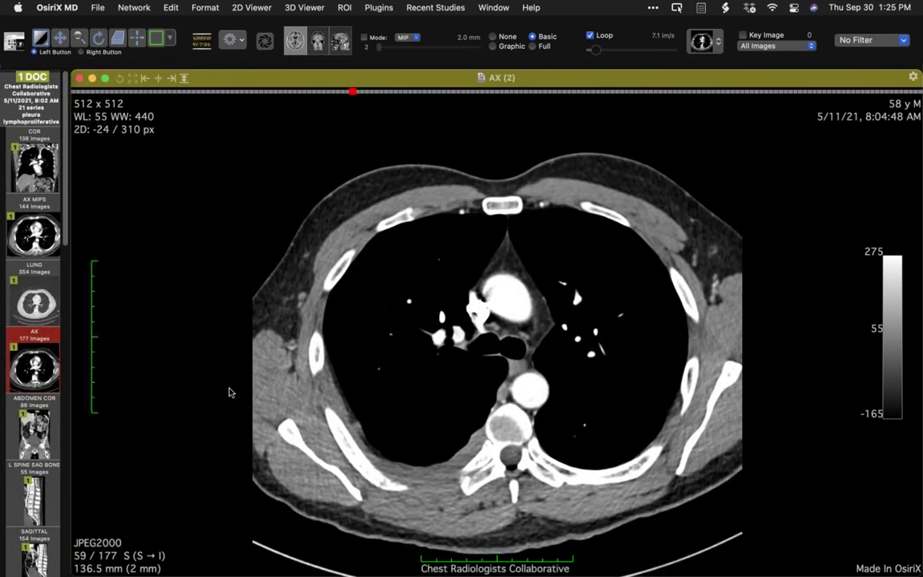
scroll(229, 392, down, 2)
scroll(228, 396, down, 6)
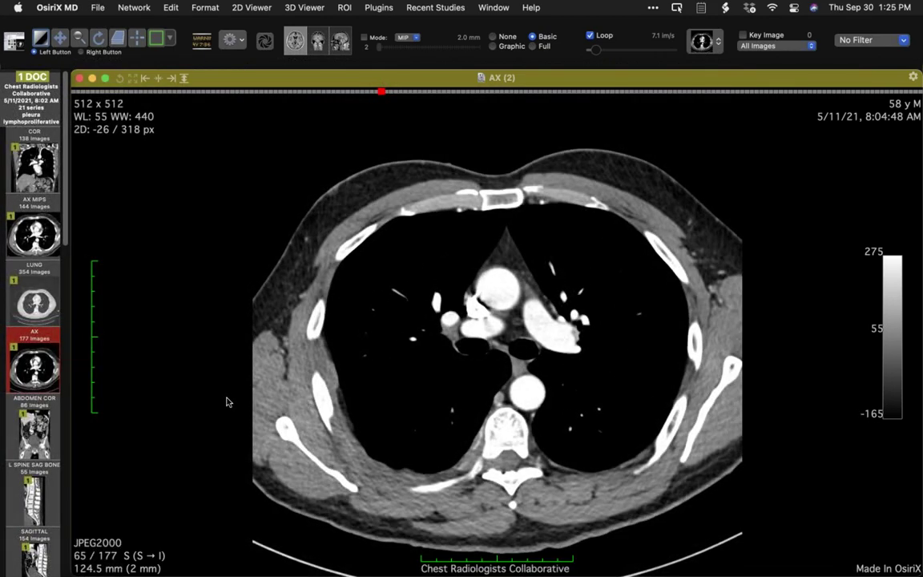
scroll(228, 409, down, 9)
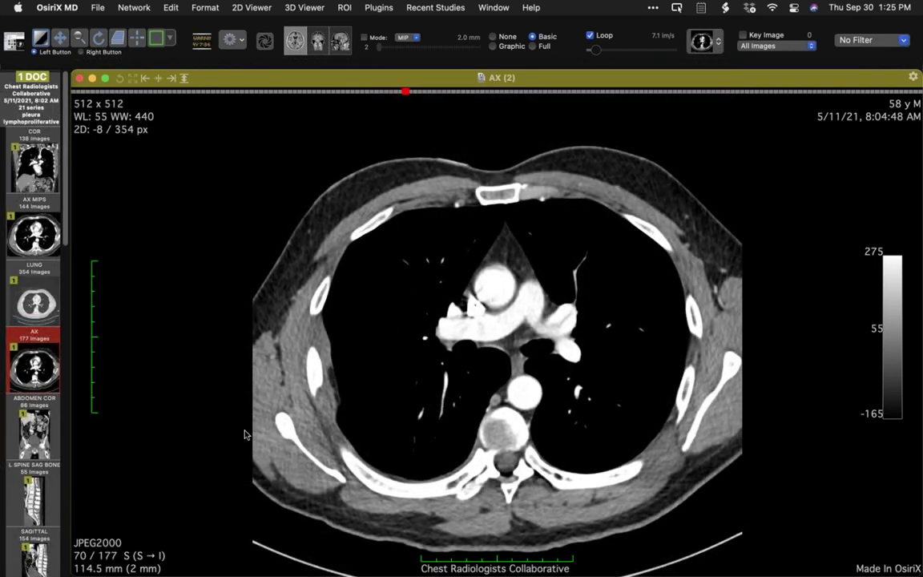
scroll(245, 445, down, 7)
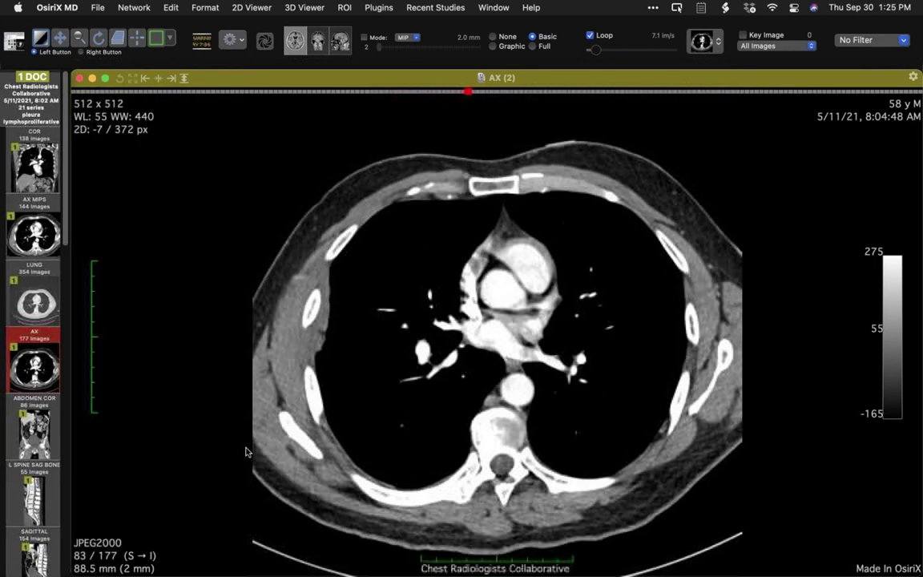
Step: Examine the pleura and chest wall at the pulmonary artery level, going back and forth between AX images 64 and 72
scroll(244, 440, up, 14)
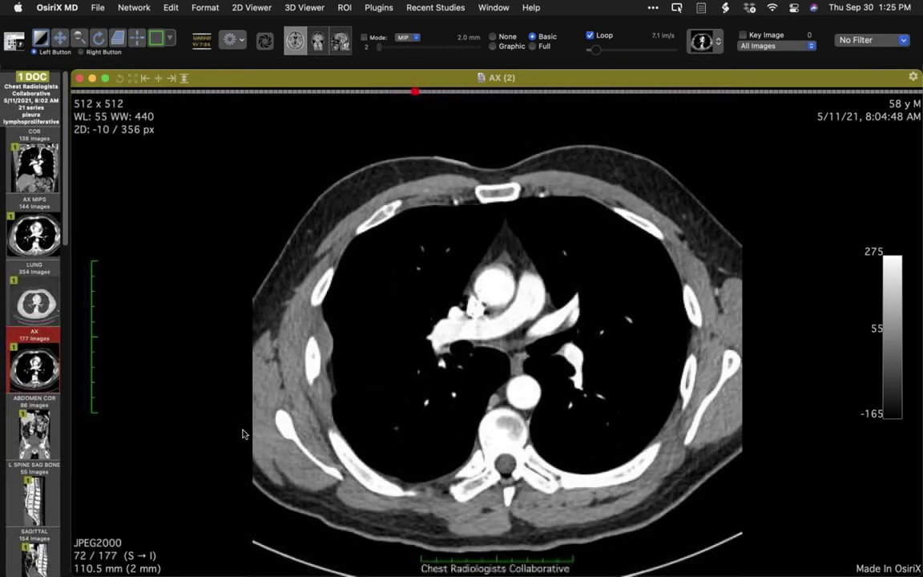
scroll(242, 433, up, 1)
scroll(242, 432, down, 1)
scroll(242, 431, up, 1)
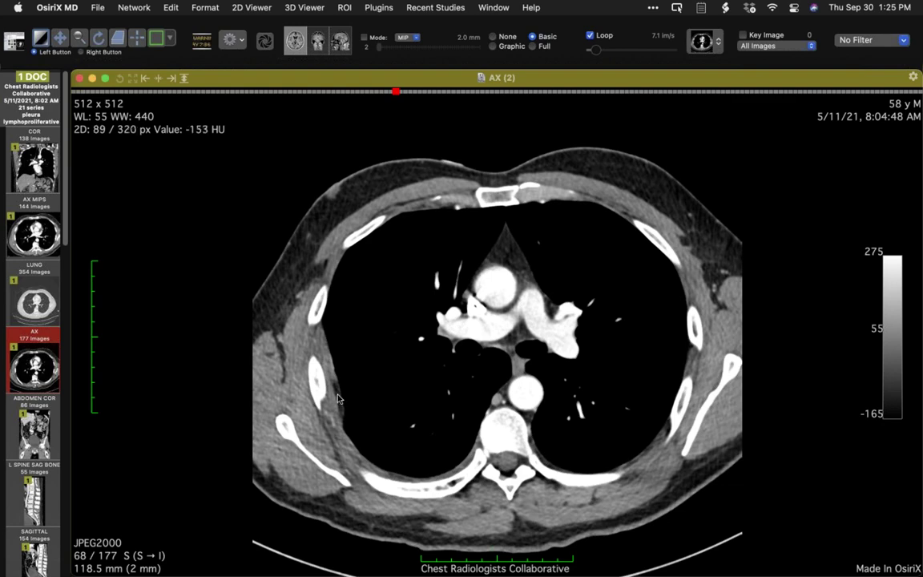
scroll(280, 437, down, 3)
scroll(281, 436, up, 5)
scroll(280, 433, up, 6)
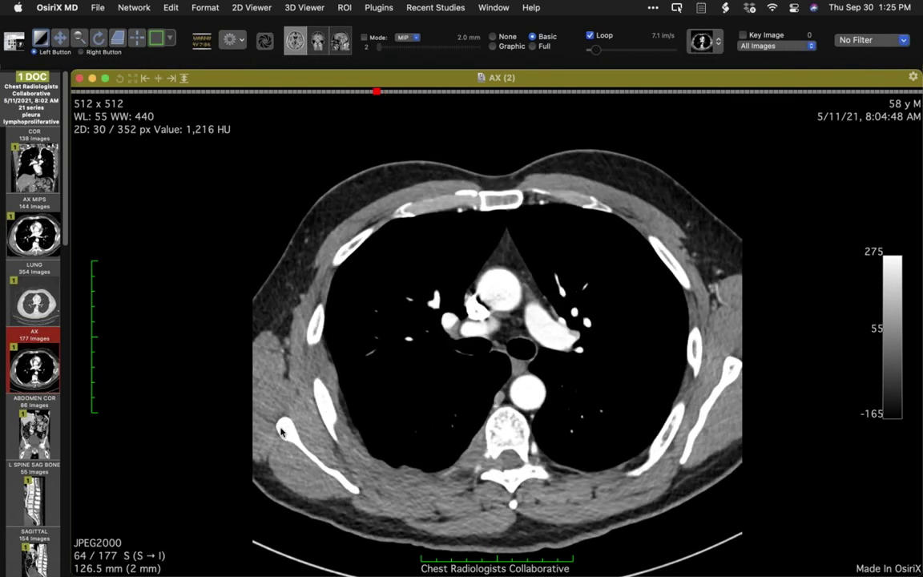
scroll(281, 425, up, 2)
scroll(278, 428, down, 4)
scroll(277, 430, down, 7)
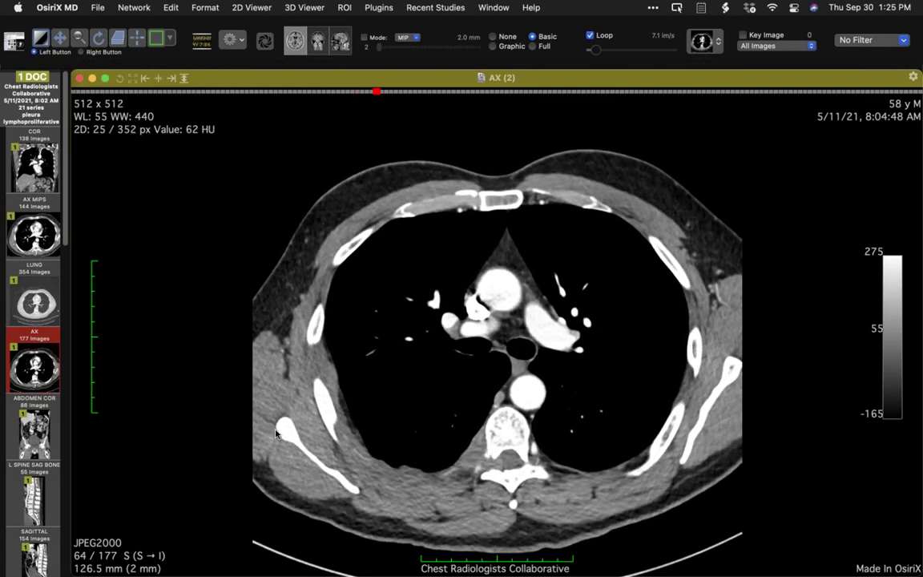
Step: Follow the lateral chest wall on the AX series down to heart level at image 92 and return to about image 83
scroll(274, 442, down, 6)
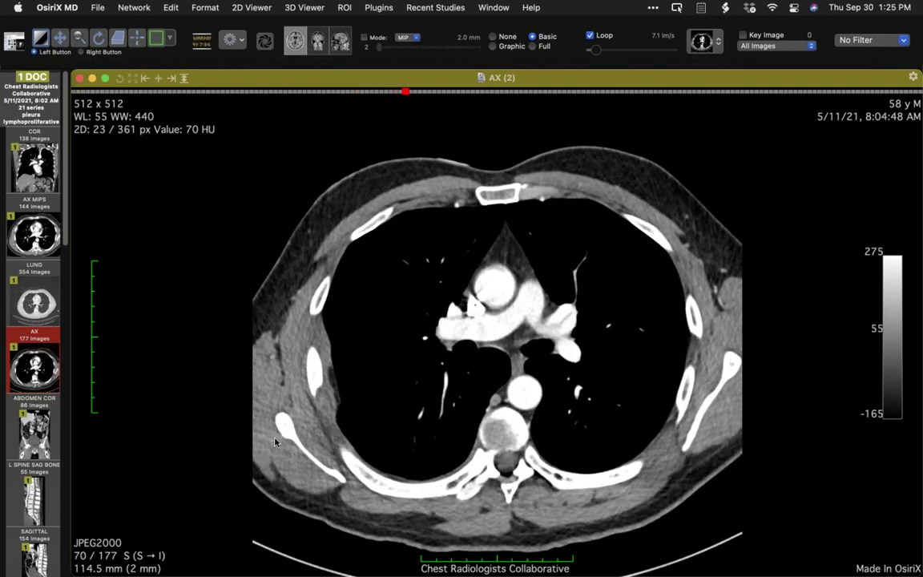
scroll(276, 456, down, 13)
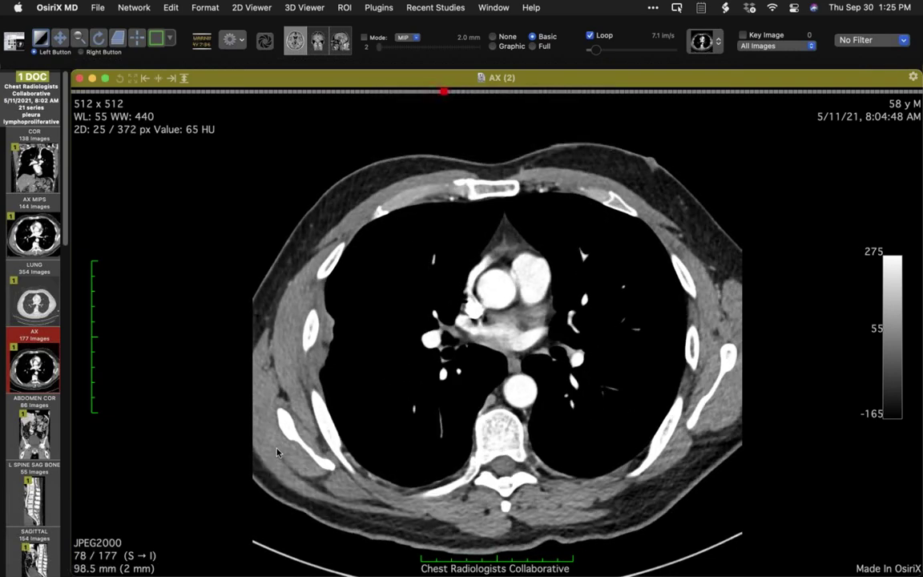
scroll(276, 467, down, 9)
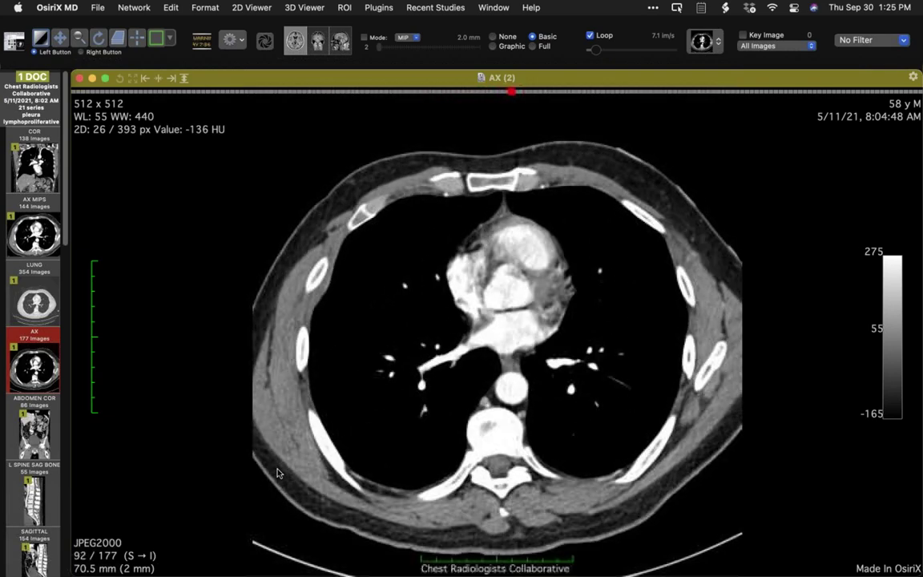
scroll(274, 468, up, 6)
scroll(274, 464, up, 8)
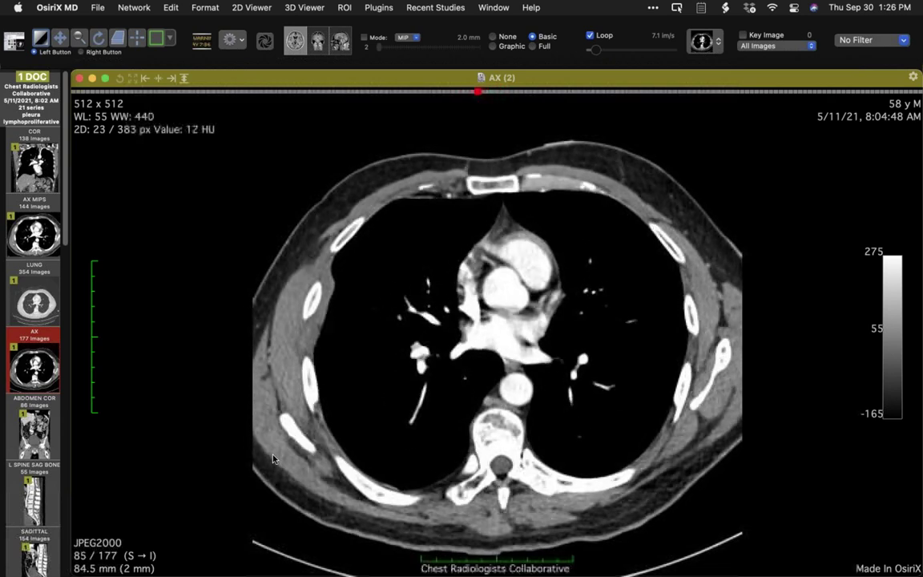
Step: Display the ABDOMEN STD 3 series in the viewer and page to the liver and gallbladder level at image 22
scroll(38, 371, down, 10)
scroll(39, 371, down, 2)
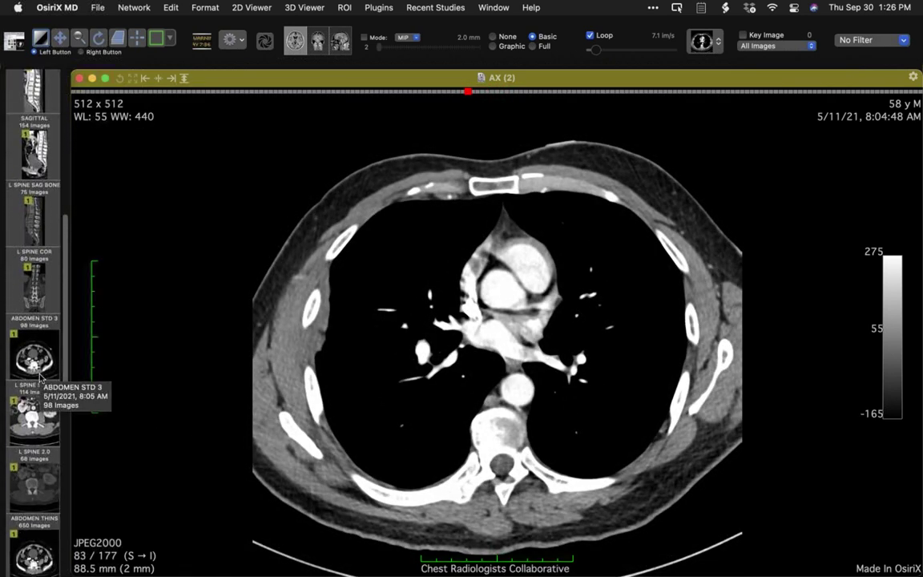
drag(166, 345, 271, 303)
scroll(288, 361, down, 14)
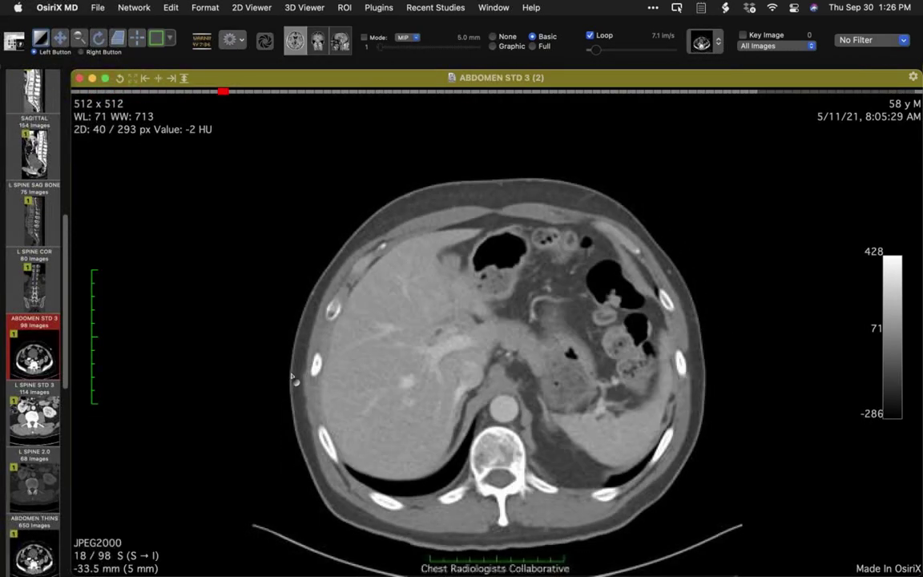
scroll(280, 358, up, 1)
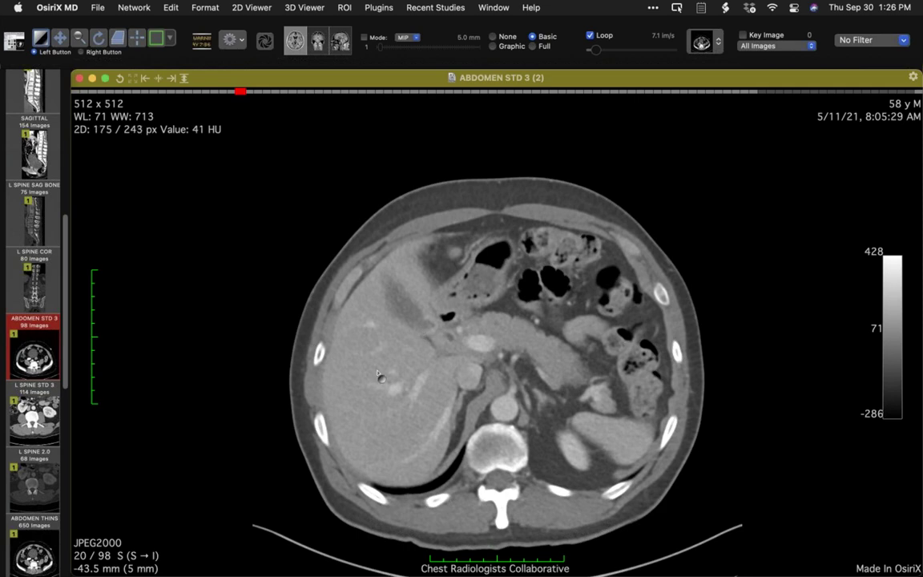
scroll(384, 374, up, 1)
scroll(385, 378, down, 3)
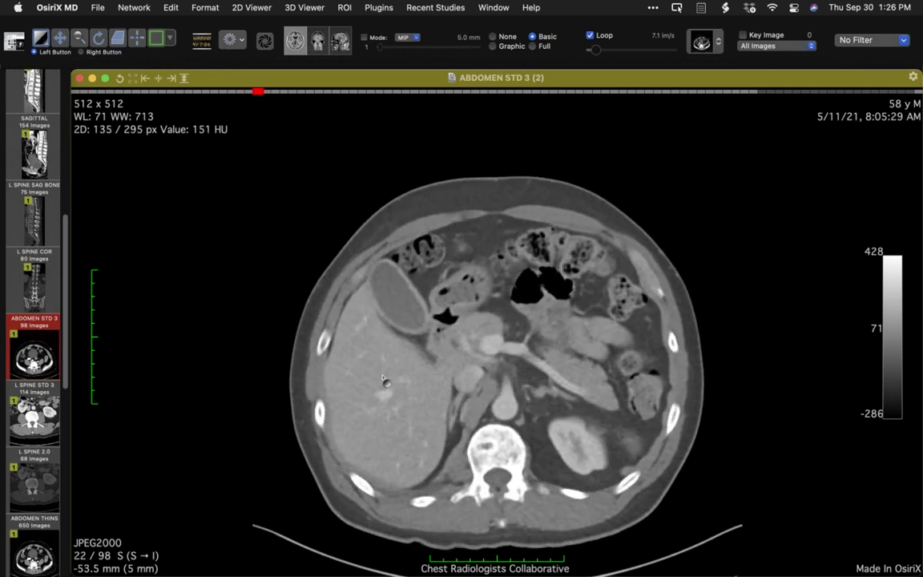
Step: Examine the upper abdomen by comparing ABDOMEN STD 3 images 19 to 22 back and forth
scroll(384, 377, up, 1)
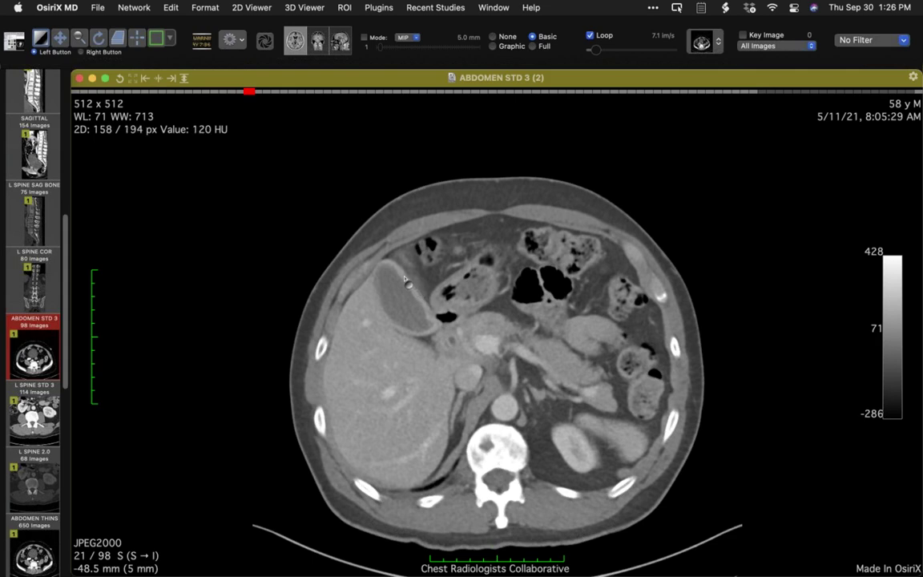
scroll(361, 377, up, 3)
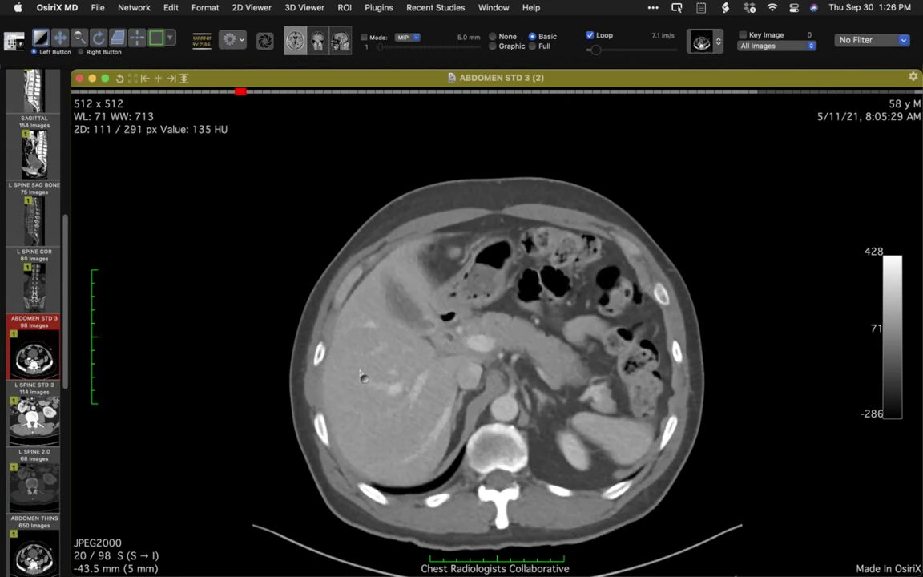
scroll(360, 377, down, 2)
scroll(361, 377, down, 1)
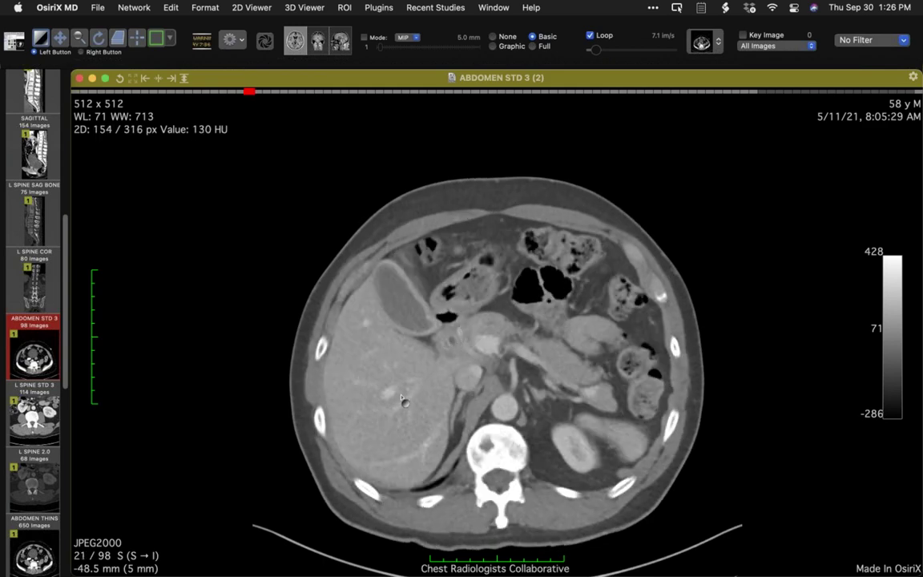
scroll(407, 395, down, 2)
scroll(405, 393, up, 3)
scroll(404, 392, up, 2)
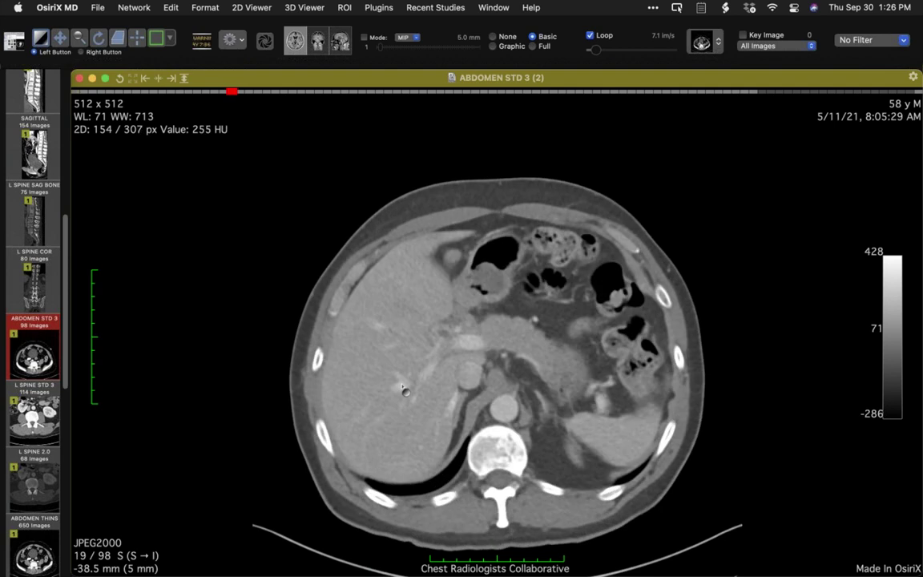
scroll(405, 393, down, 2)
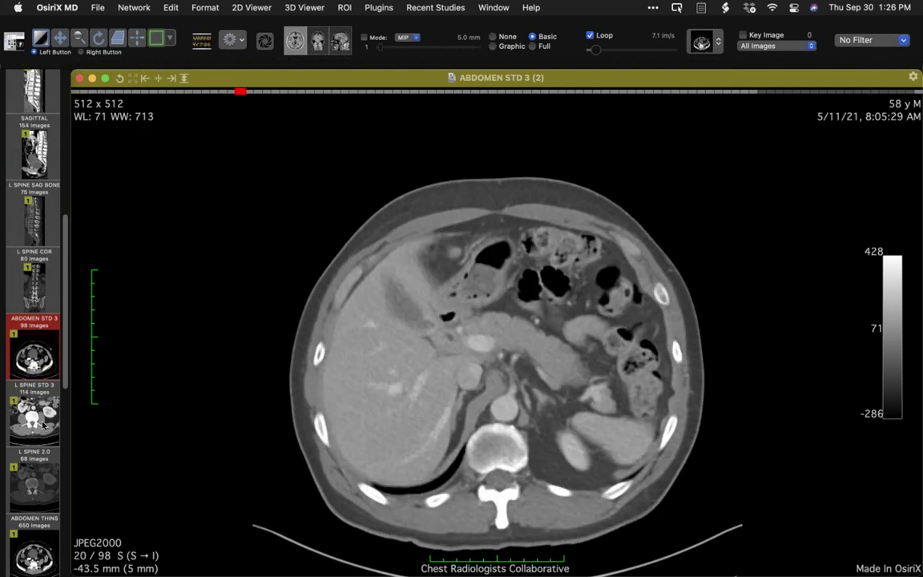
Step: Open the SAG T2 series and examine the thoracic spine on images 7 and 8
scroll(40, 427, down, 1)
scroll(40, 427, down, 10)
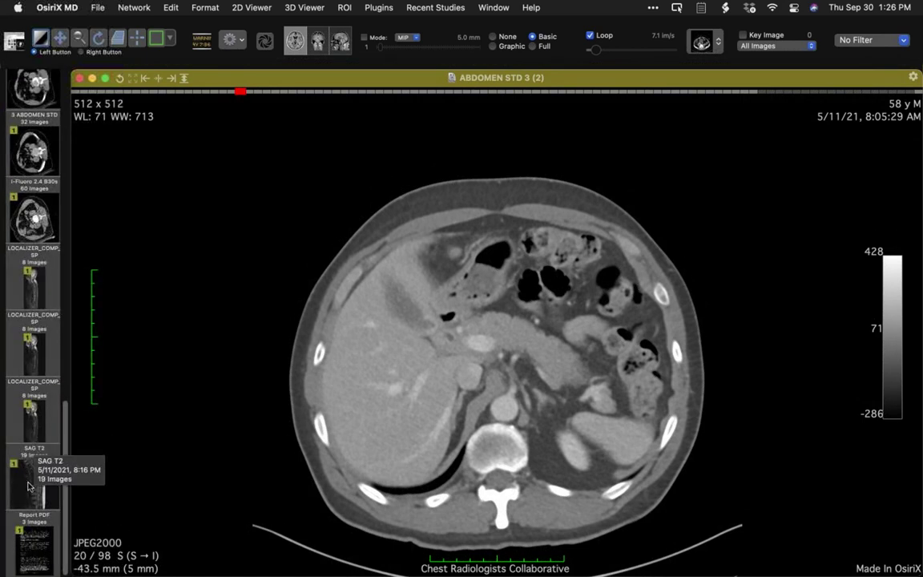
click(25, 475)
scroll(264, 410, down, 1)
scroll(307, 411, up, 1)
scroll(299, 434, down, 1)
scroll(297, 433, down, 5)
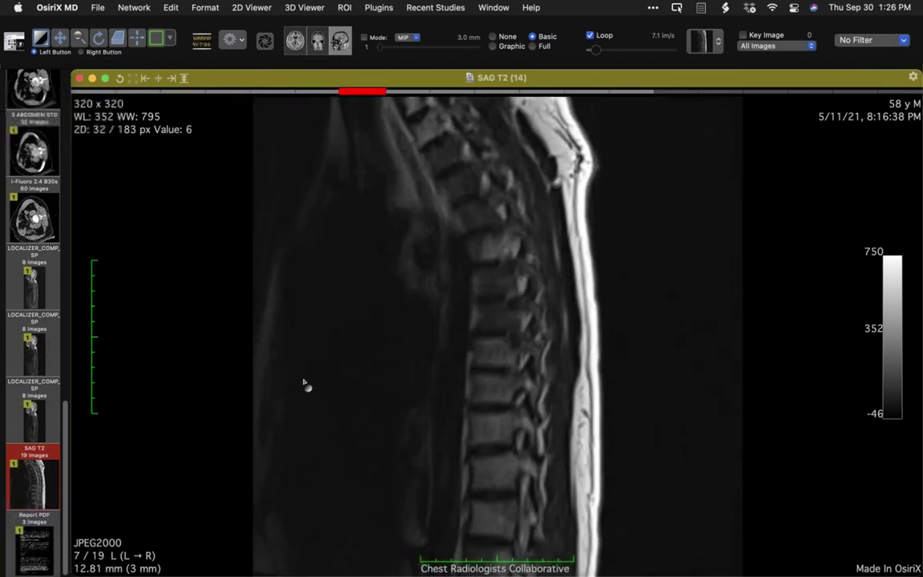
scroll(307, 401, down, 2)
scroll(306, 398, up, 1)
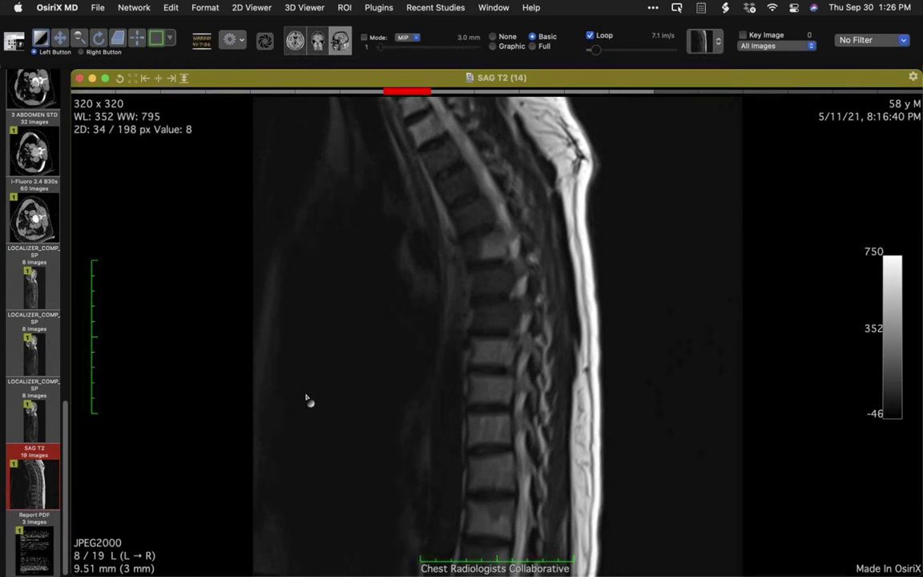
scroll(306, 396, up, 1)
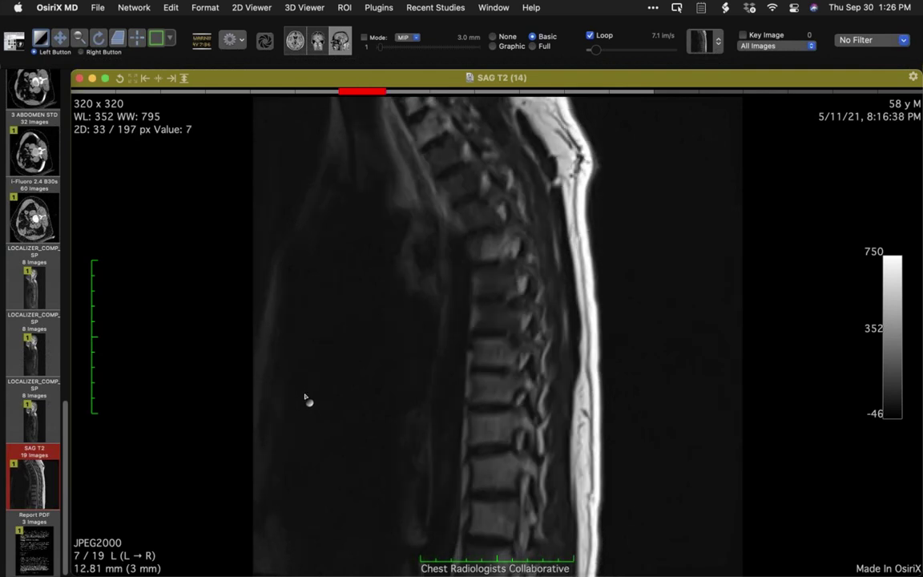
scroll(305, 400, down, 1)
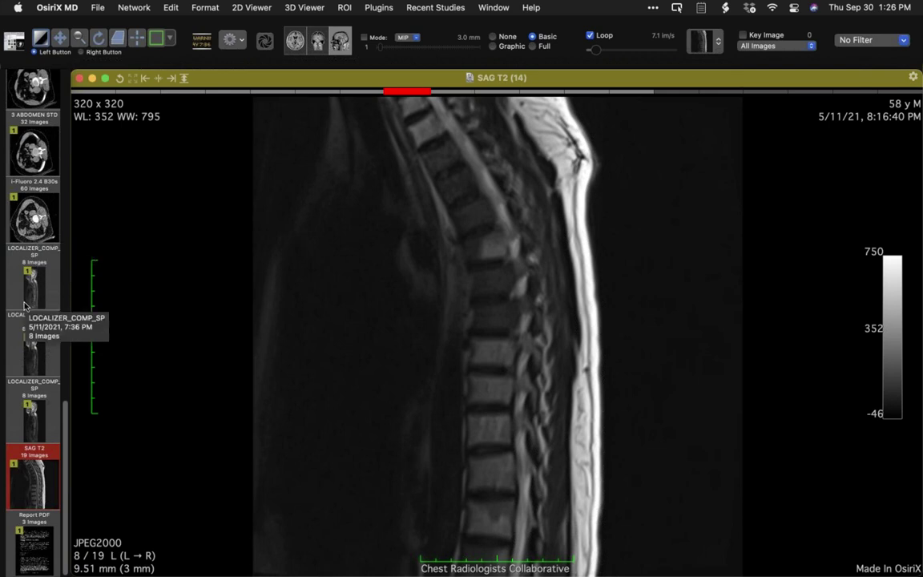
Step: Display the Report PDF series and read the case summary on its first page
drag(36, 555, 303, 371)
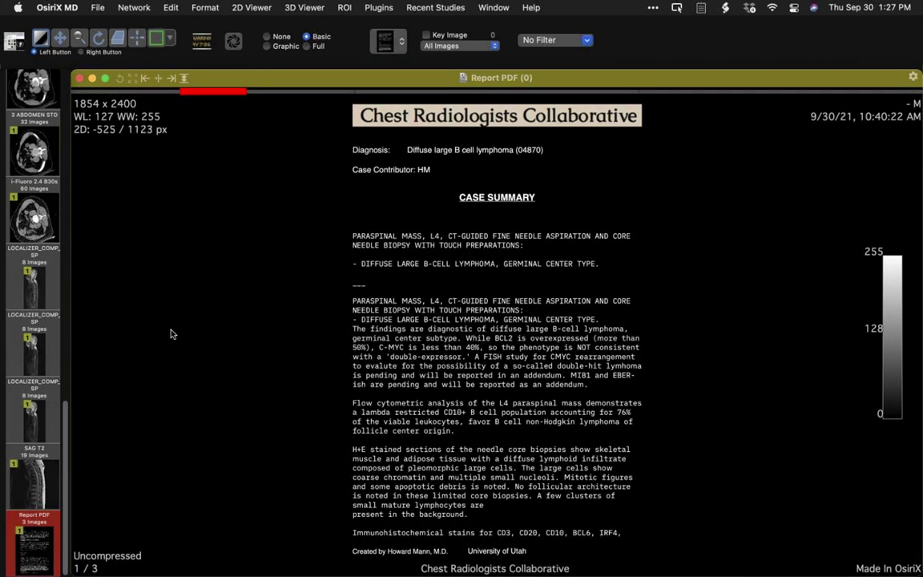
Step: Return to the start of the series list, display the AX chest series and page down to image 62
scroll(56, 337, up, 15)
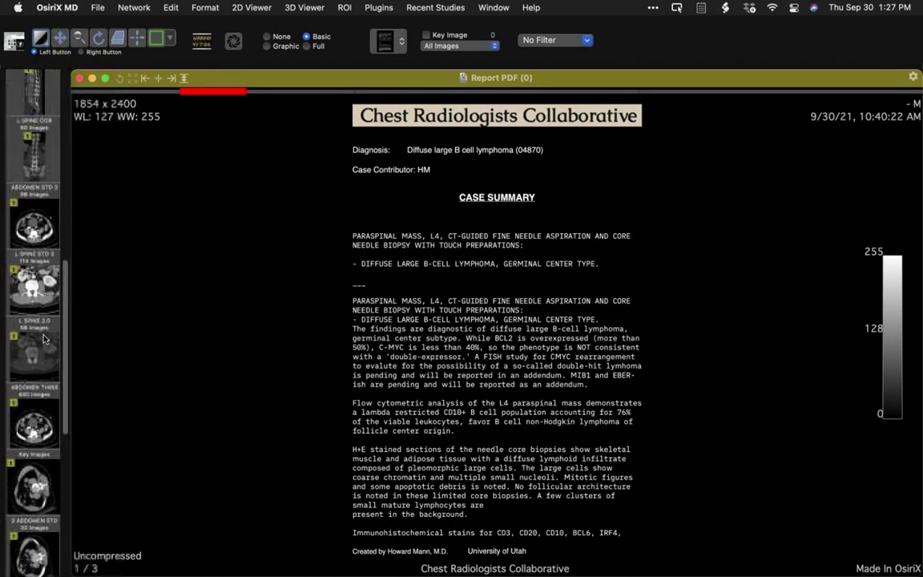
scroll(44, 336, up, 8)
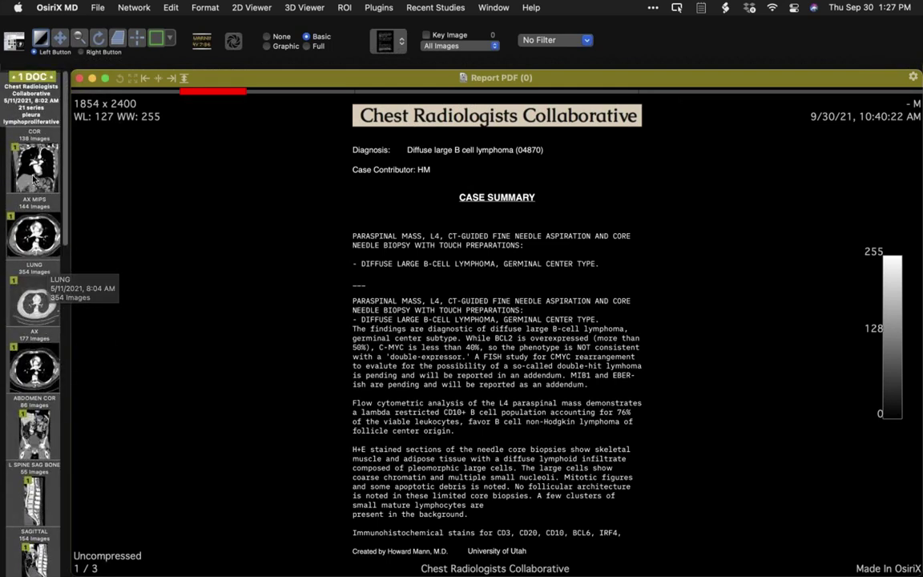
drag(27, 237, 176, 220)
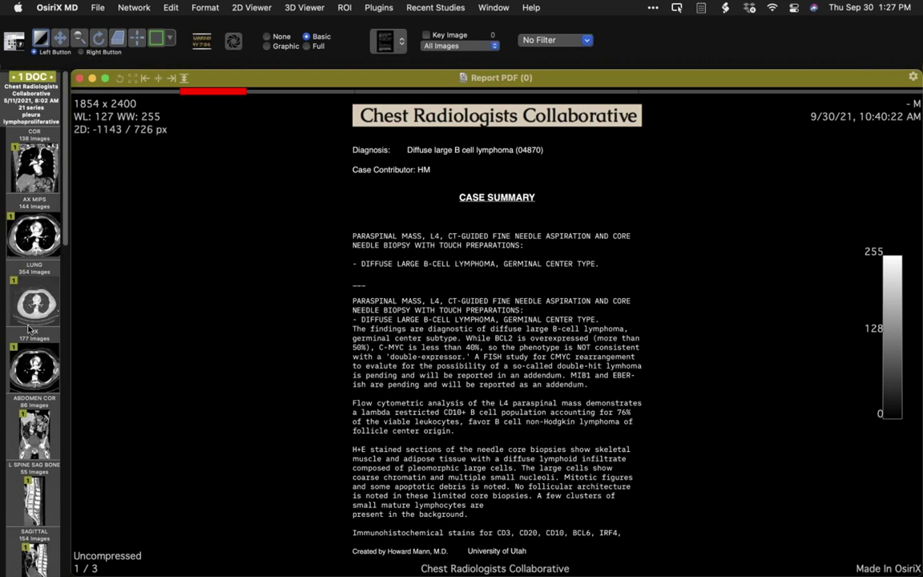
key(Page_Down)
key(Page_Down)
scroll(337, 307, down, 20)
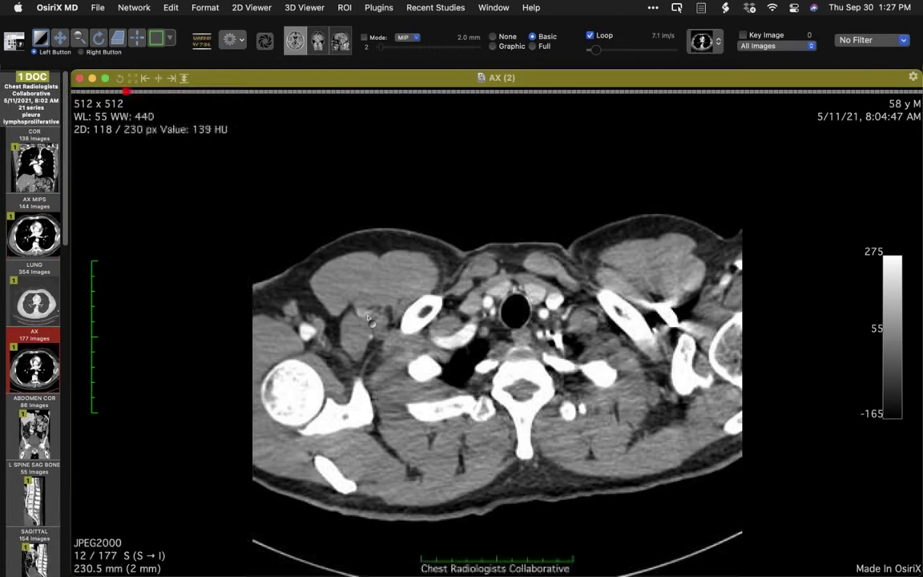
scroll(333, 305, down, 12)
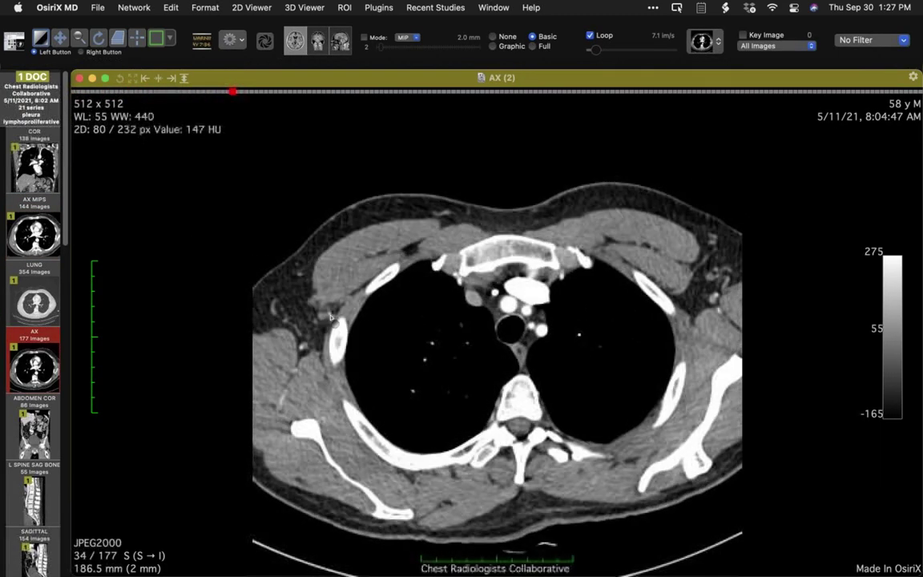
scroll(307, 313, down, 16)
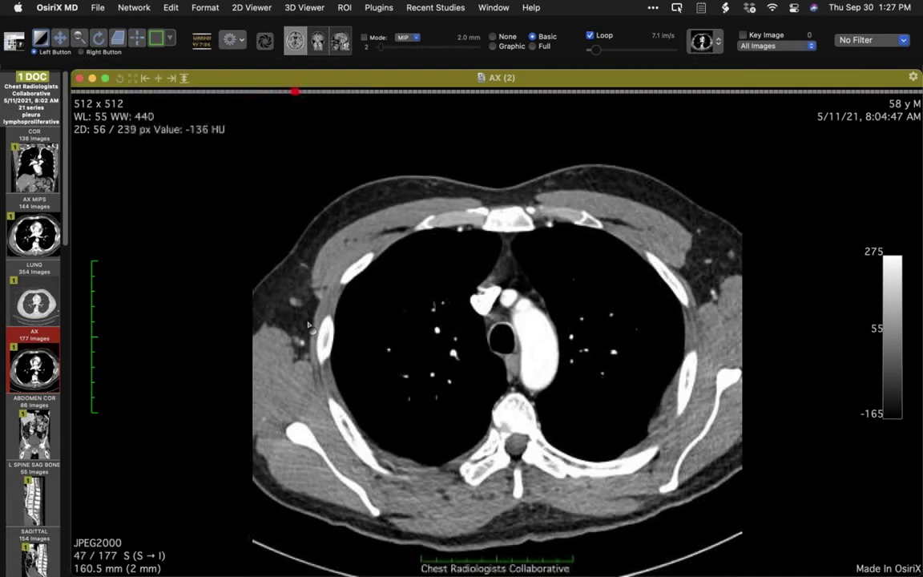
scroll(274, 322, down, 13)
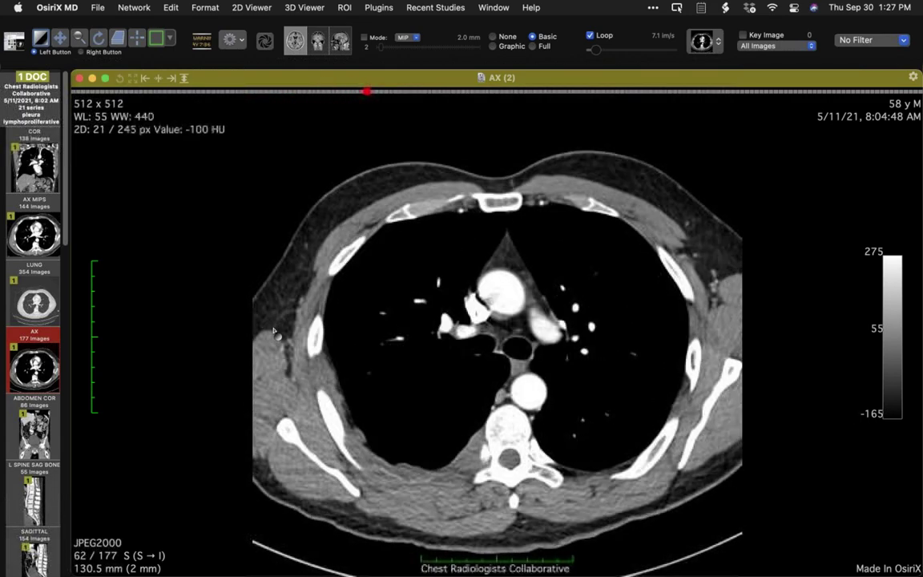
Step: Widen the display window to about WL 124, WW 628 and examine AX images 61 and 62 around the carina
scroll(277, 338, down, 6)
scroll(277, 335, up, 8)
scroll(277, 335, up, 4)
scroll(276, 337, down, 1)
drag(276, 336, 299, 327)
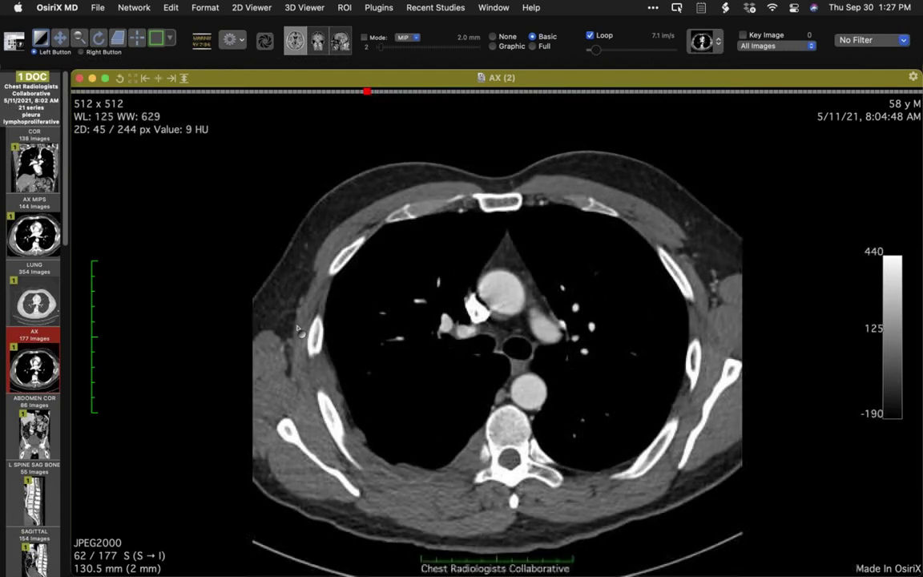
scroll(251, 335, down, 5)
scroll(250, 334, up, 8)
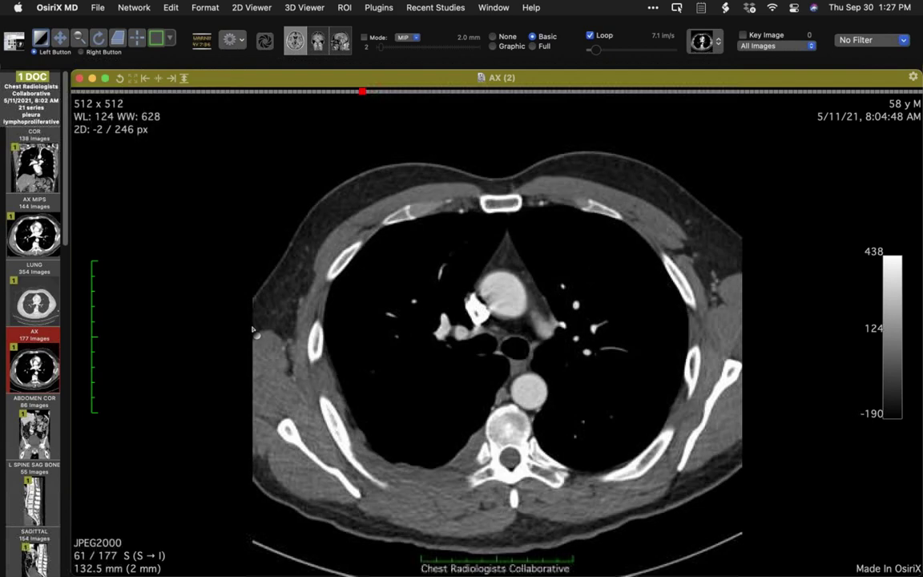
scroll(253, 331, down, 1)
scroll(253, 331, down, 2)
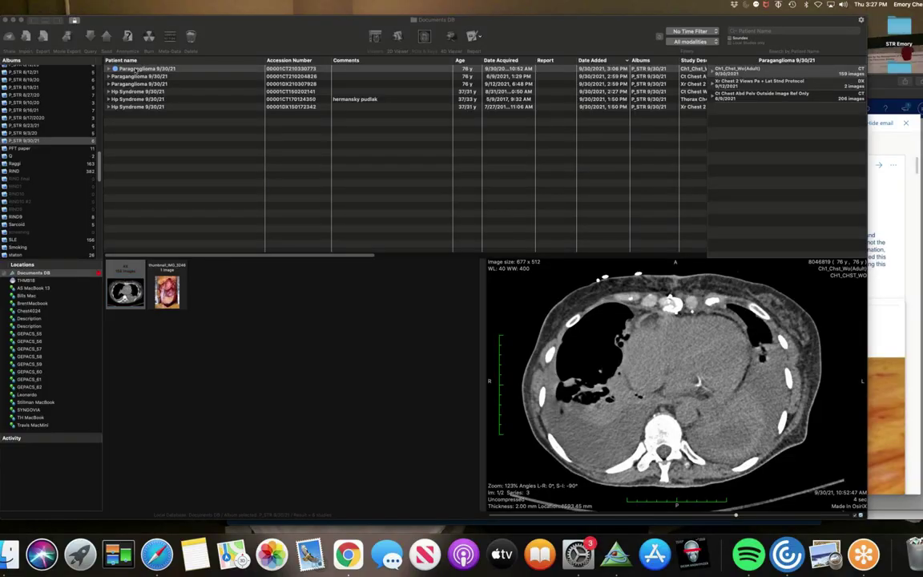
Step: Open the Paraganglioma 9/30/21 chest CT together with its comparison chest, abdomen and pelvis CT side by side
click(136, 71)
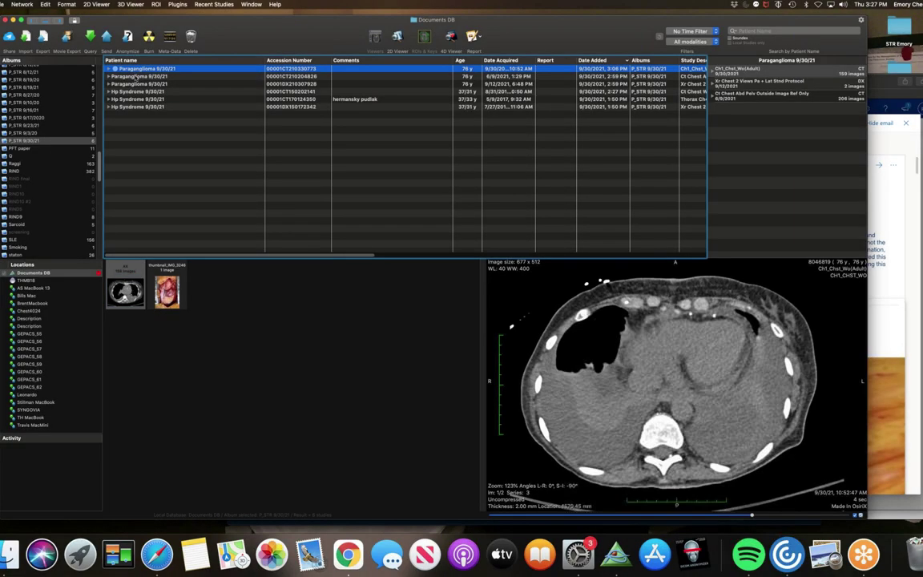
click(137, 78)
double_click(138, 78)
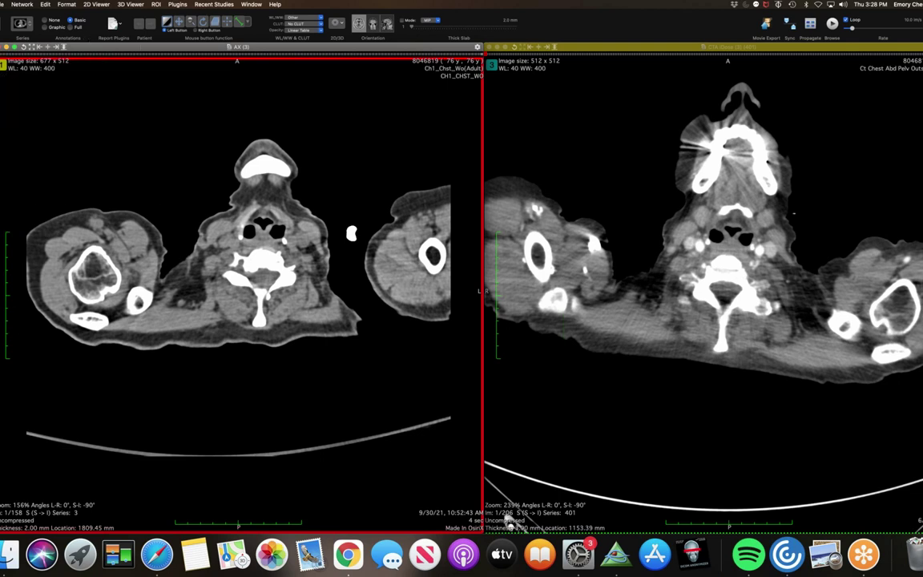
Step: Enlarge the AX chest series, page down to image 41 in the upper chest and restore the side-by-side layout
double_click(62, 120)
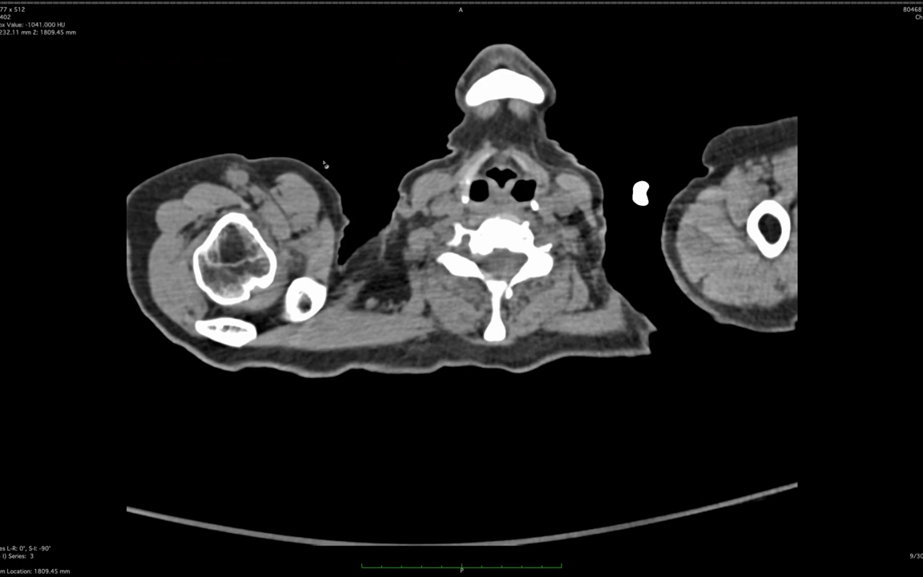
scroll(324, 163, down, 10)
double_click(272, 159)
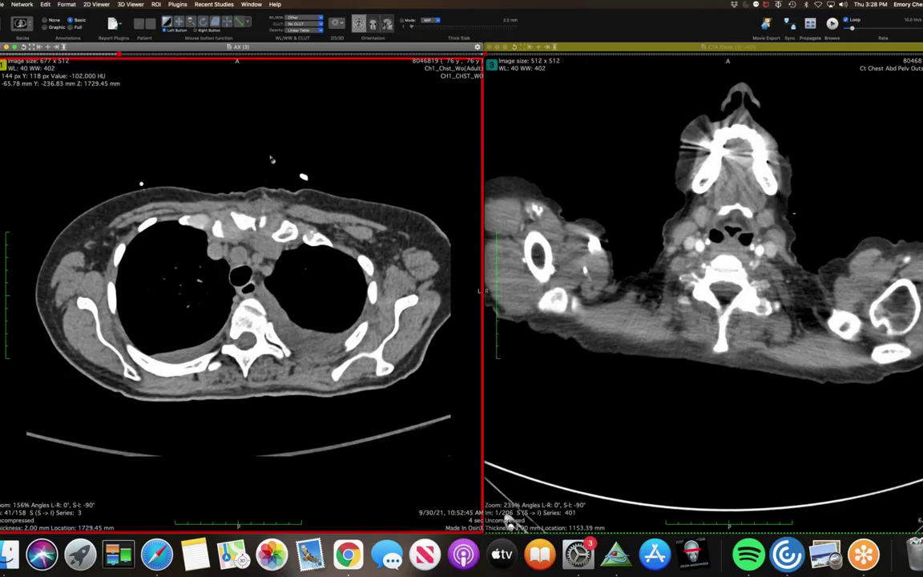
Step: Enlarge the CTA iDose series and page down through the chest to the heart at image 58
double_click(547, 172)
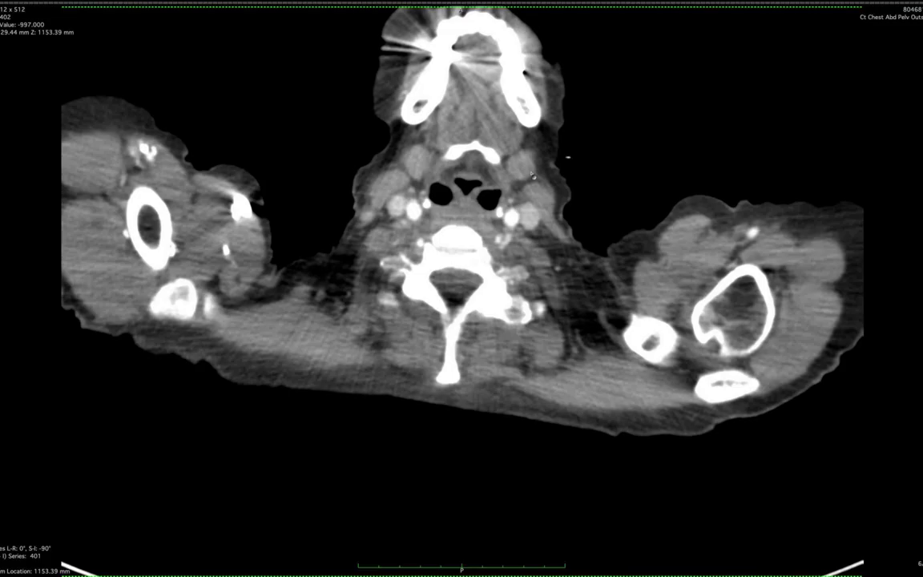
scroll(284, 134, down, 10)
double_click(286, 132)
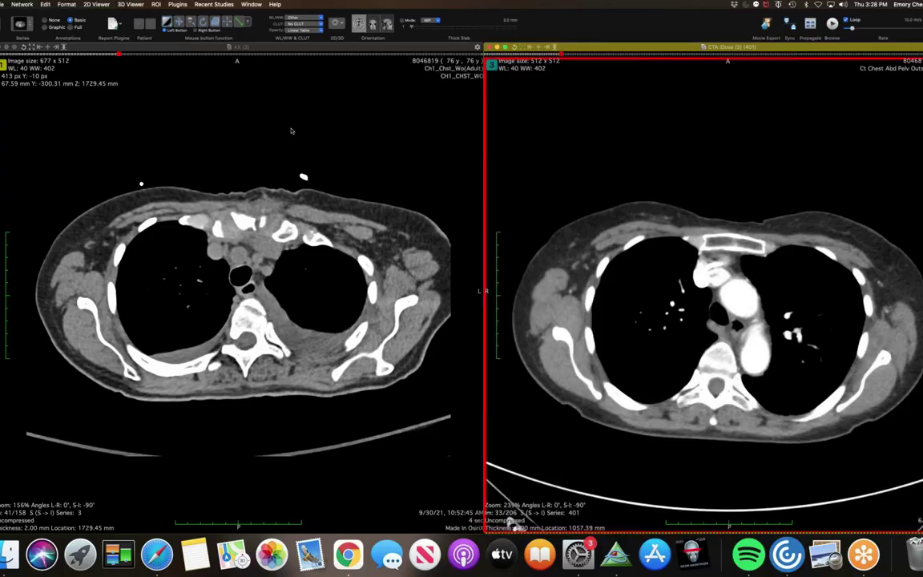
double_click(494, 113)
scroll(484, 130, down, 10)
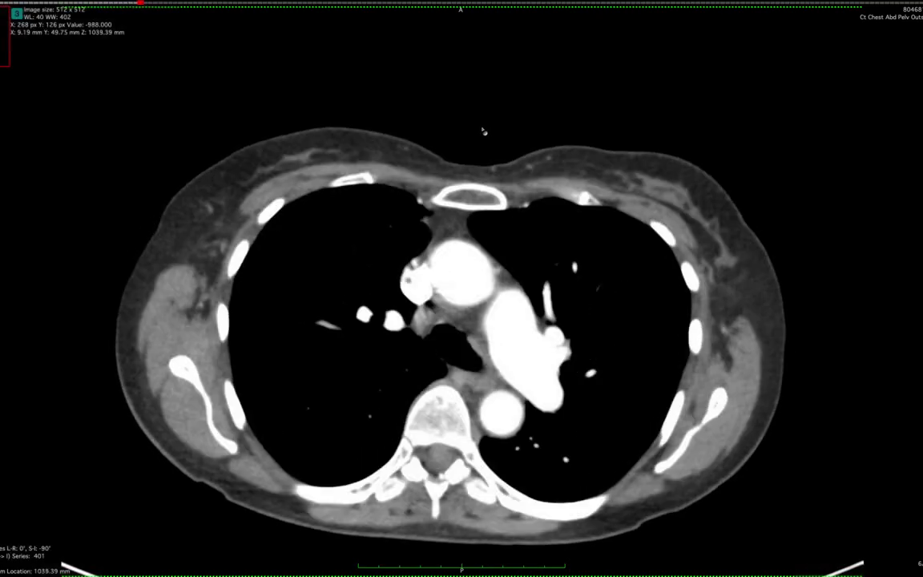
scroll(485, 207, up, 2)
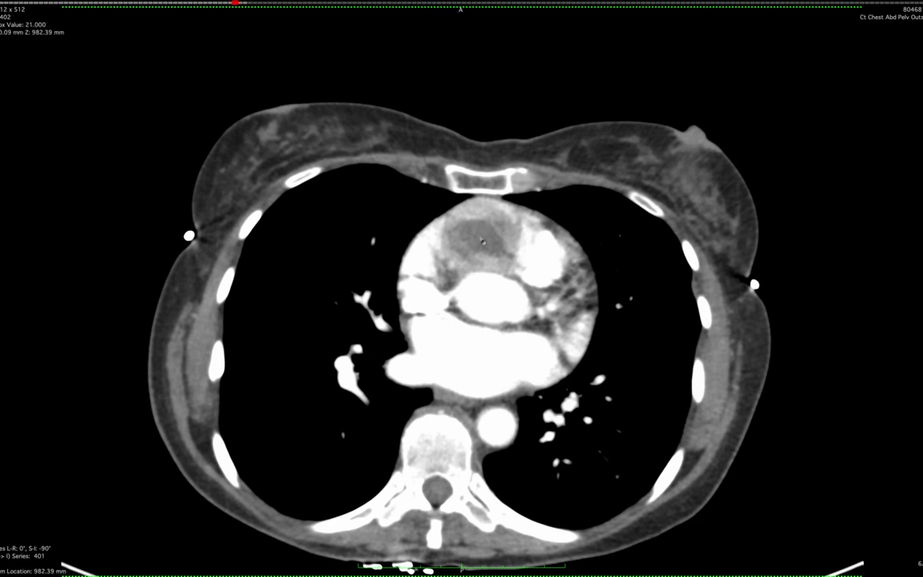
Step: Widen the display window on the CTA heart image to WL 146, WW 748
scroll(476, 239, down, 4)
drag(478, 239, 518, 239)
scroll(518, 240, up, 5)
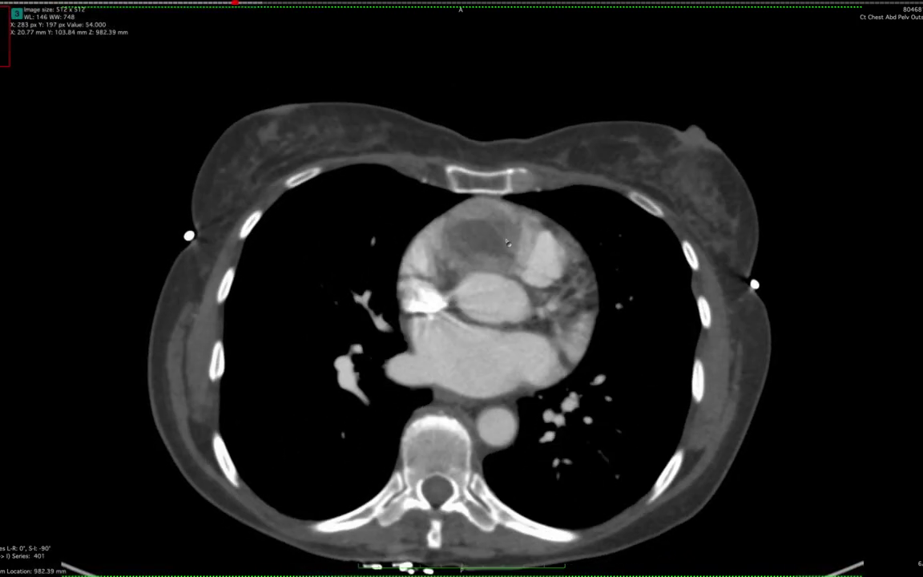
Step: Examine the low-density mass at the front of the heart on CTA images 53 to 59, returning to the side-by-side layout
scroll(508, 240, up, 2)
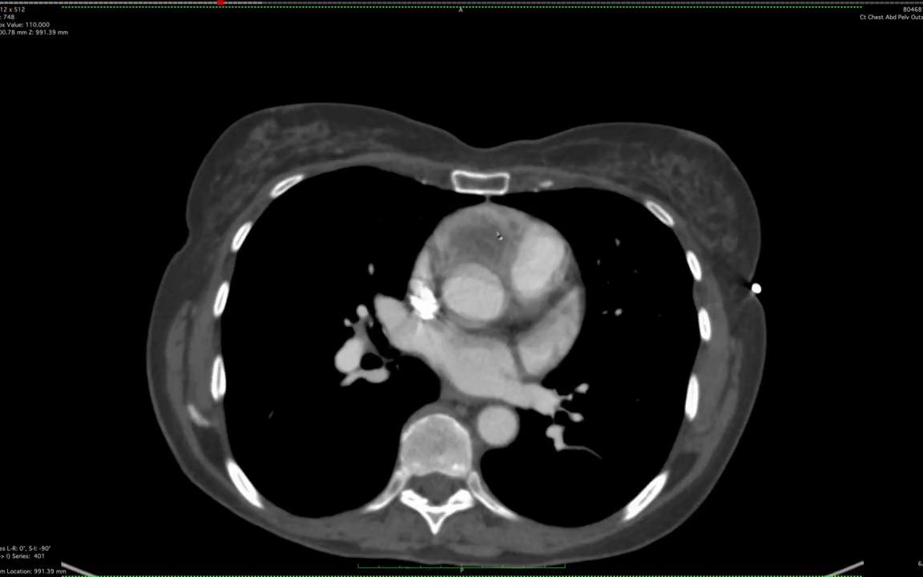
scroll(494, 233, up, 1)
scroll(472, 236, down, 2)
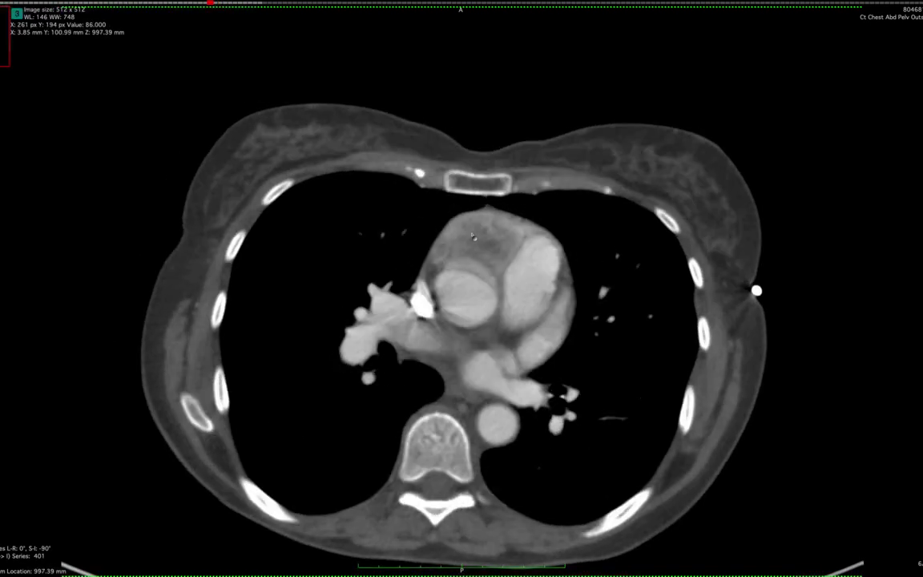
scroll(475, 235, down, 2)
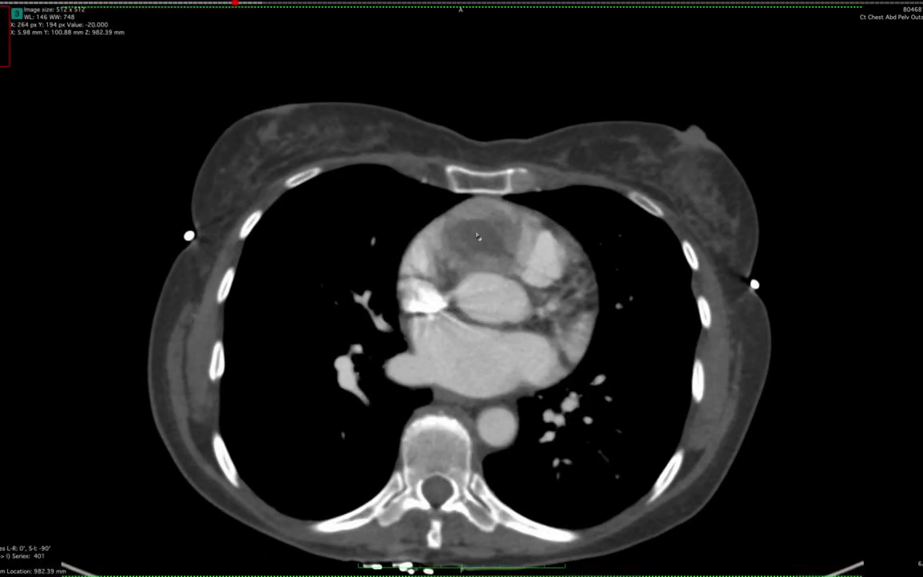
scroll(468, 232, down, 1)
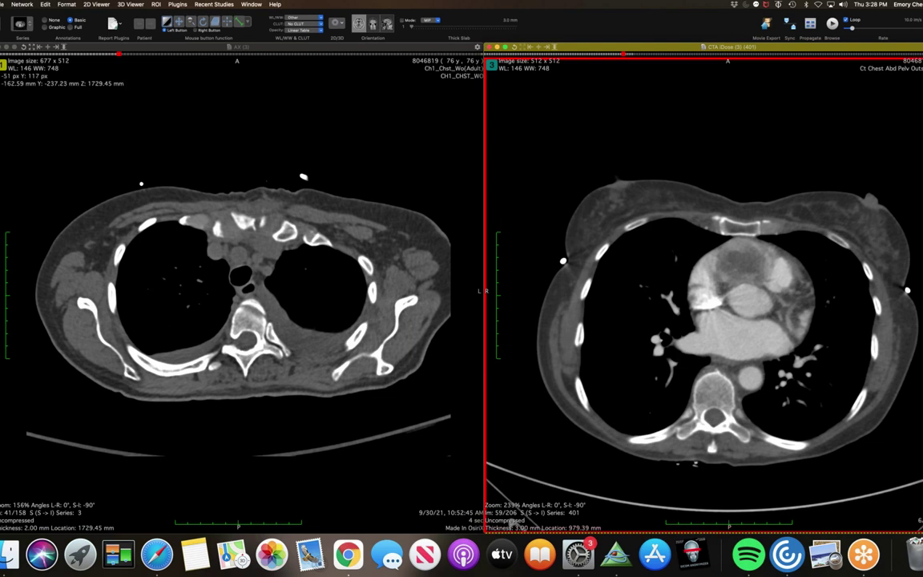
Step: Display the chest radiograph series in place of the AX series and view its PA and lateral images
drag(48, 196, 173, 239)
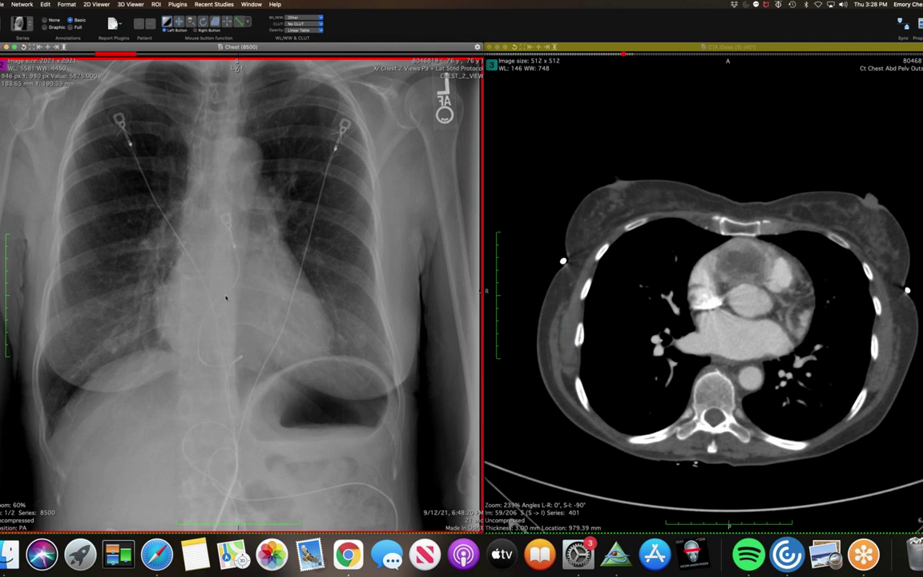
scroll(213, 297, down, 1)
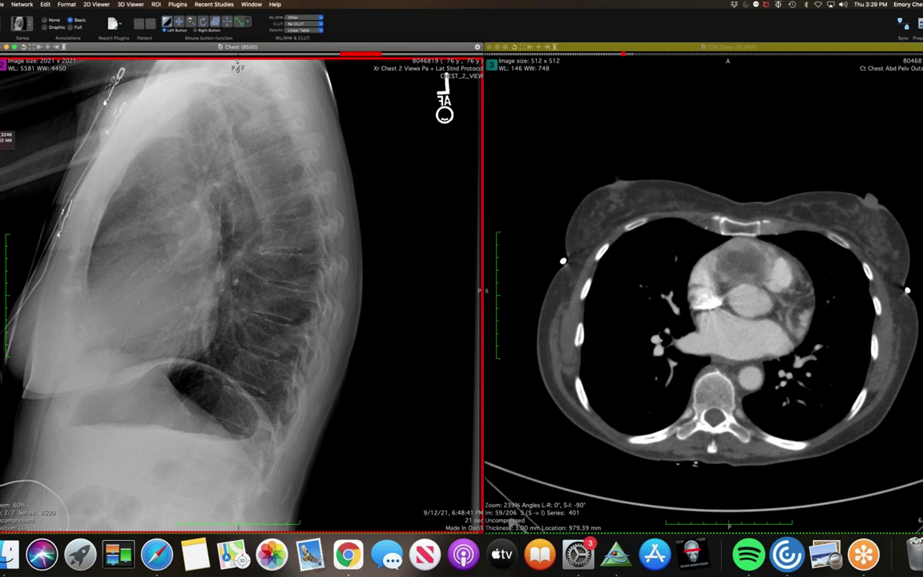
Step: Replace the radiograph with the intraoperative heart photo and compare it with the mass on CTA images 60 to 63
drag(7, 134, 137, 200)
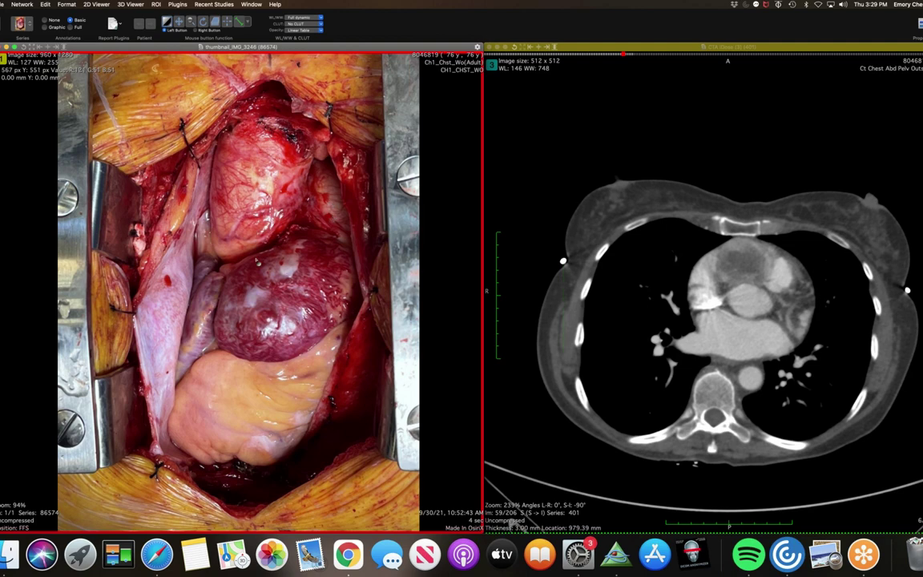
click(563, 299)
scroll(563, 299, down, 5)
scroll(624, 296, up, 5)
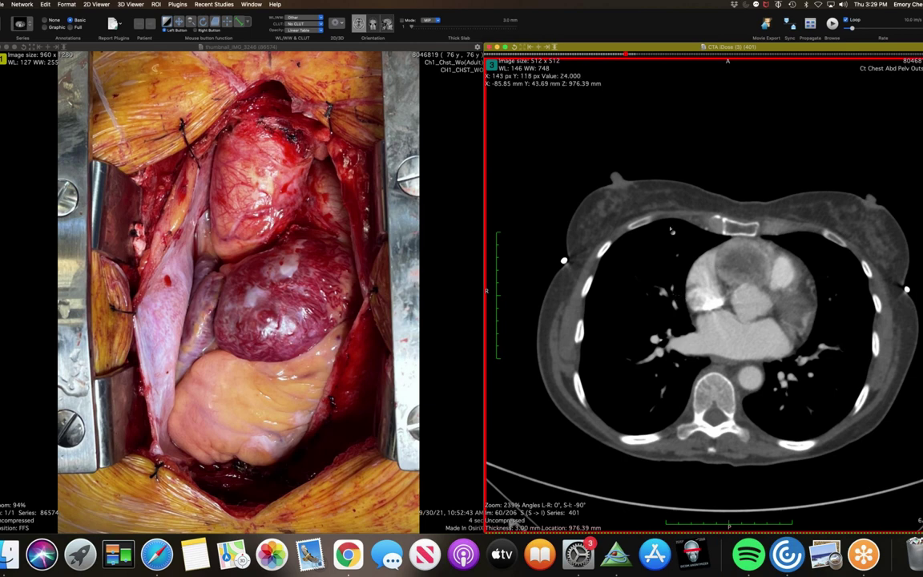
scroll(749, 294, down, 2)
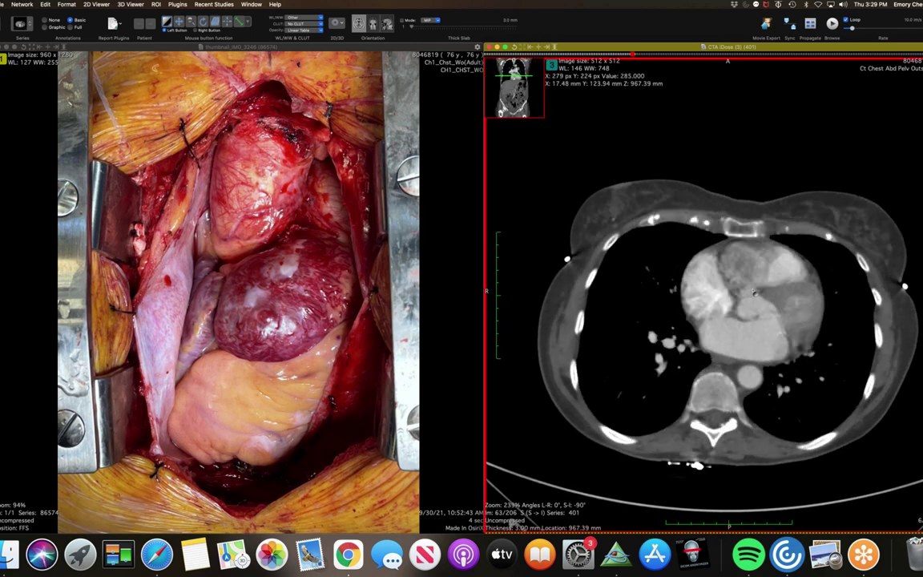
scroll(755, 293, up, 4)
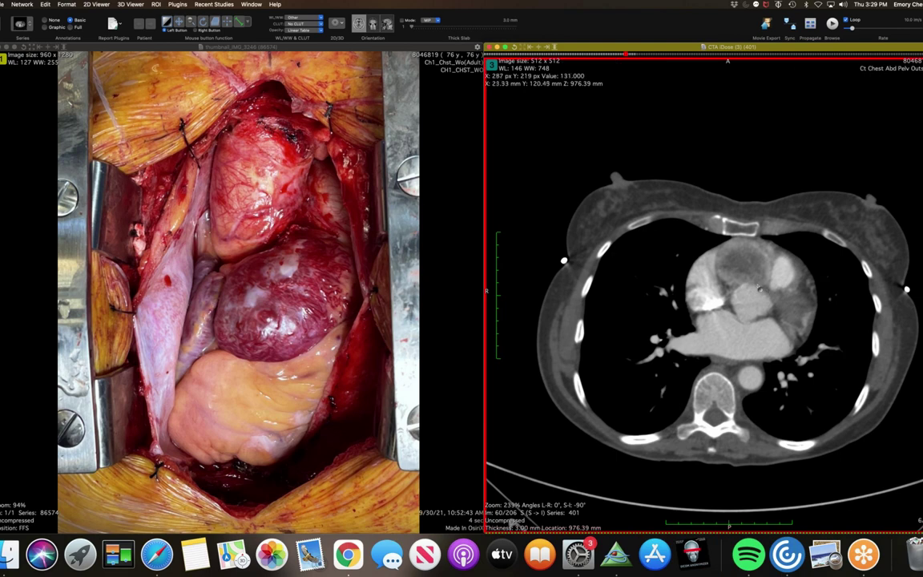
scroll(760, 286, down, 3)
Step: Redisplay the AX chest series in place of the photo and page through the heart down to the upper abdomen at image 140
drag(127, 145, 192, 183)
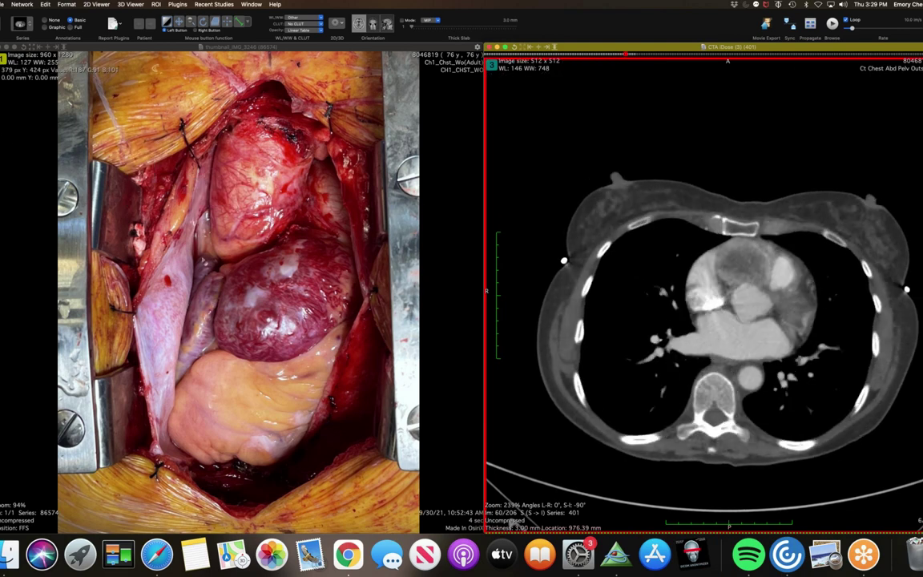
scroll(242, 273, down, 11)
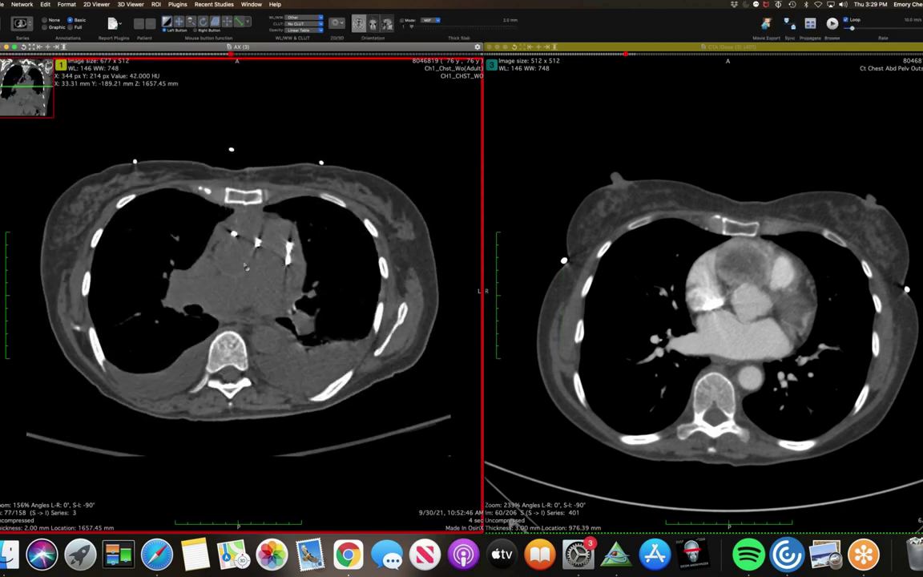
scroll(233, 250, down, 3)
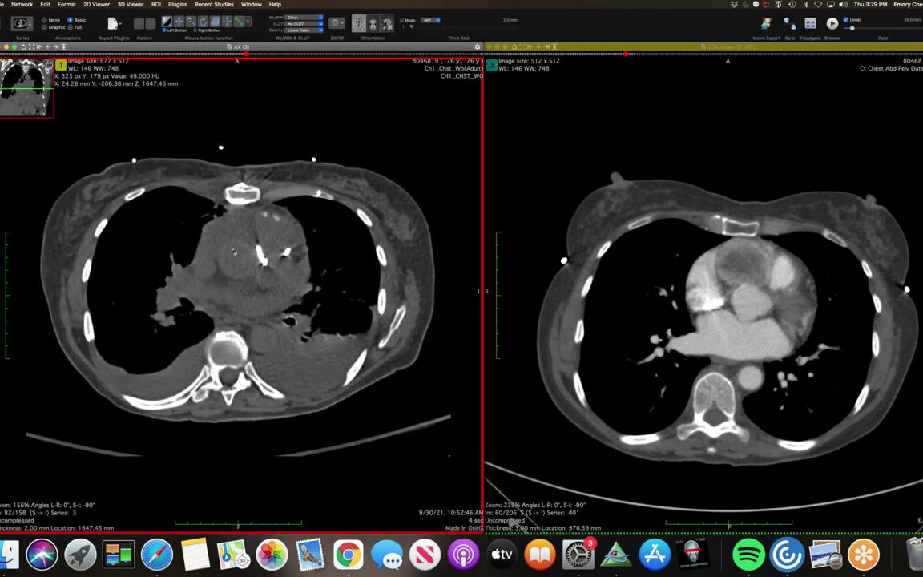
scroll(232, 250, up, 5)
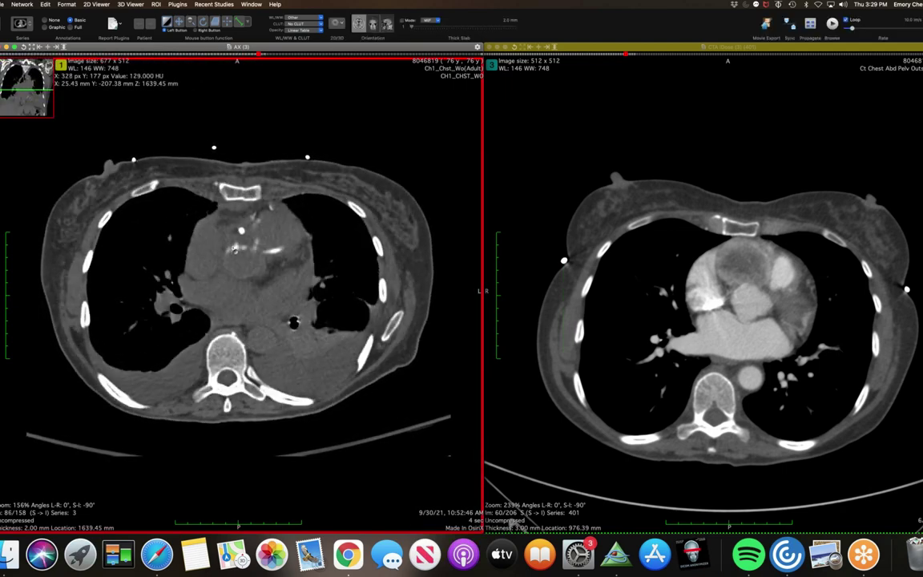
scroll(239, 249, down, 20)
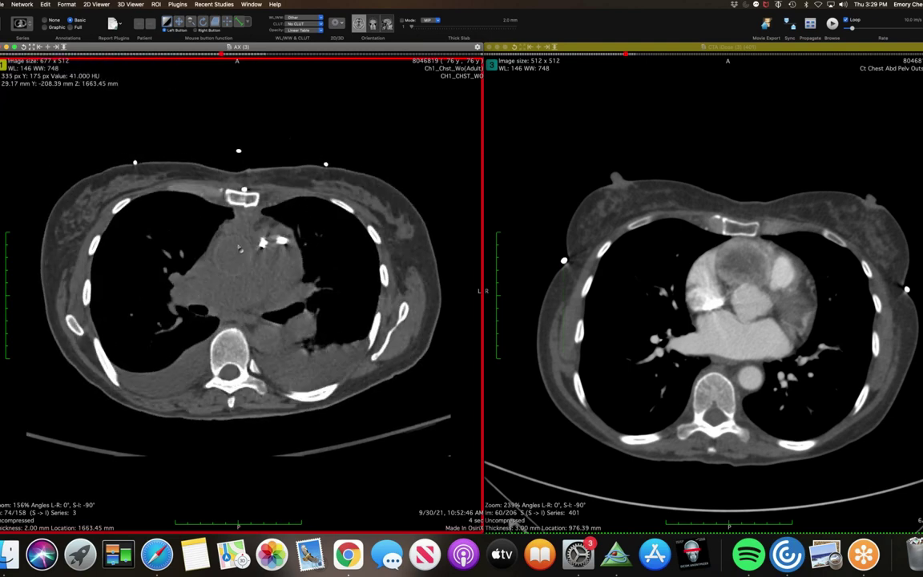
scroll(243, 249, up, 20)
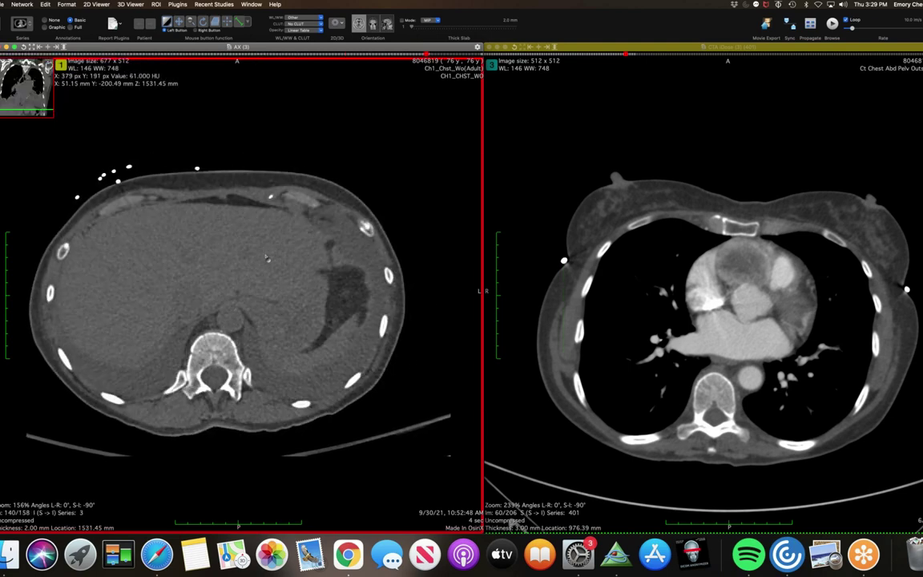
Step: Examine the dense material along the front of the heart on AX chest CT images 74 to 84
scroll(264, 255, up, 2)
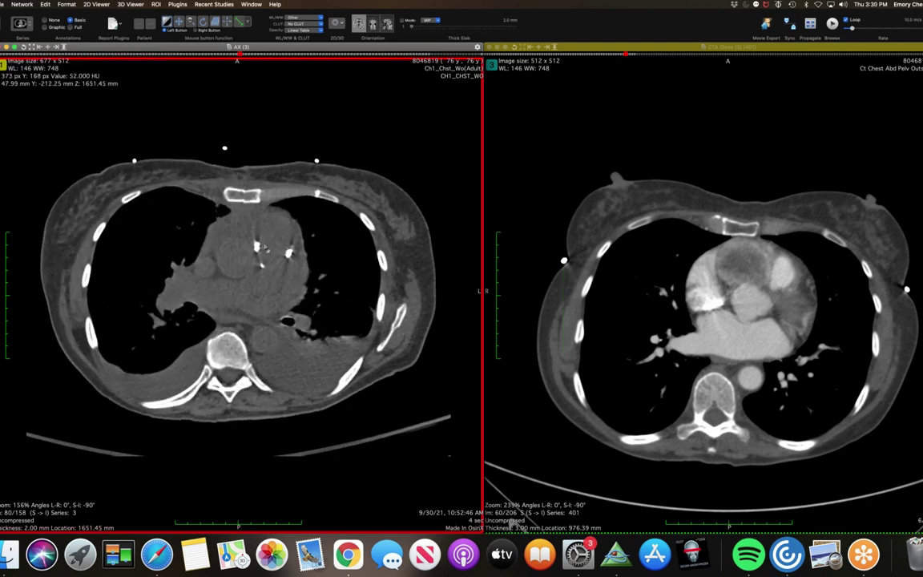
scroll(264, 251, down, 7)
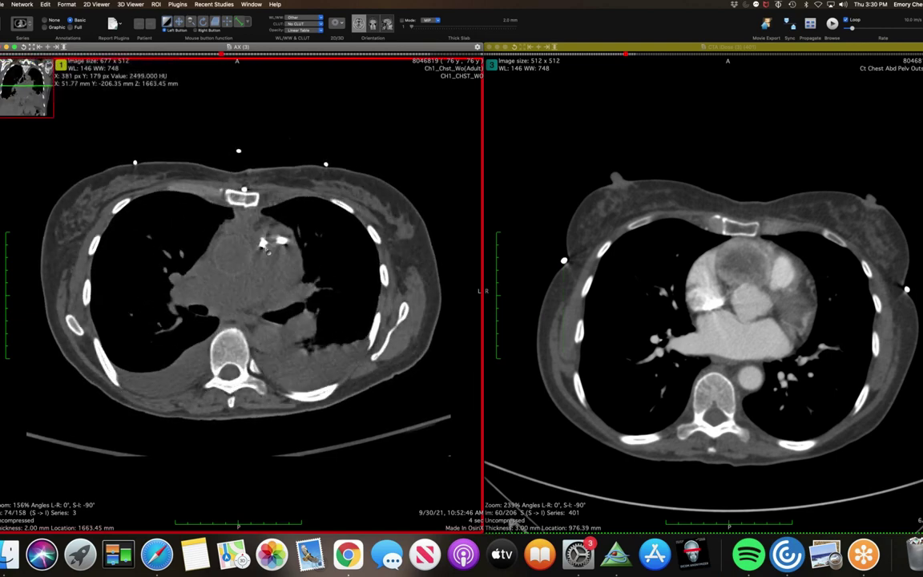
scroll(268, 251, up, 6)
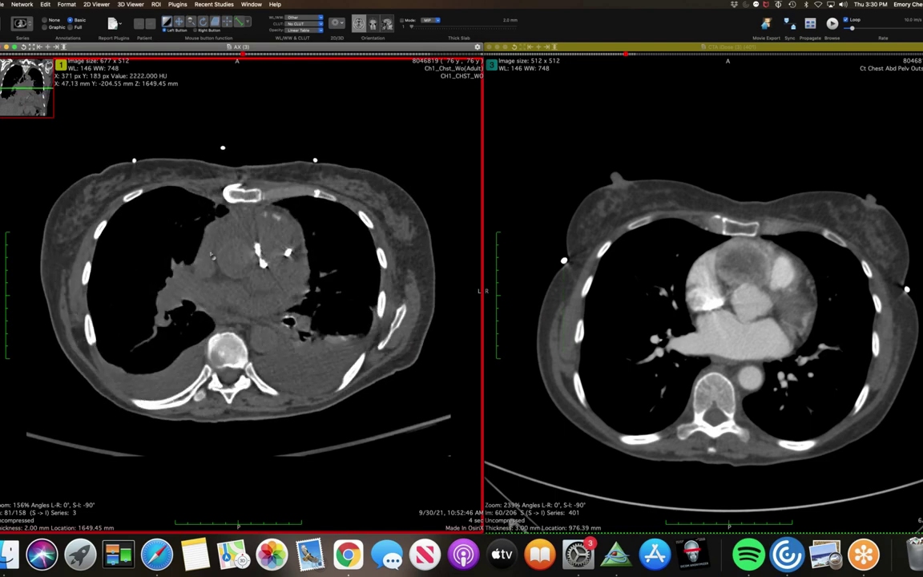
scroll(213, 255, down, 3)
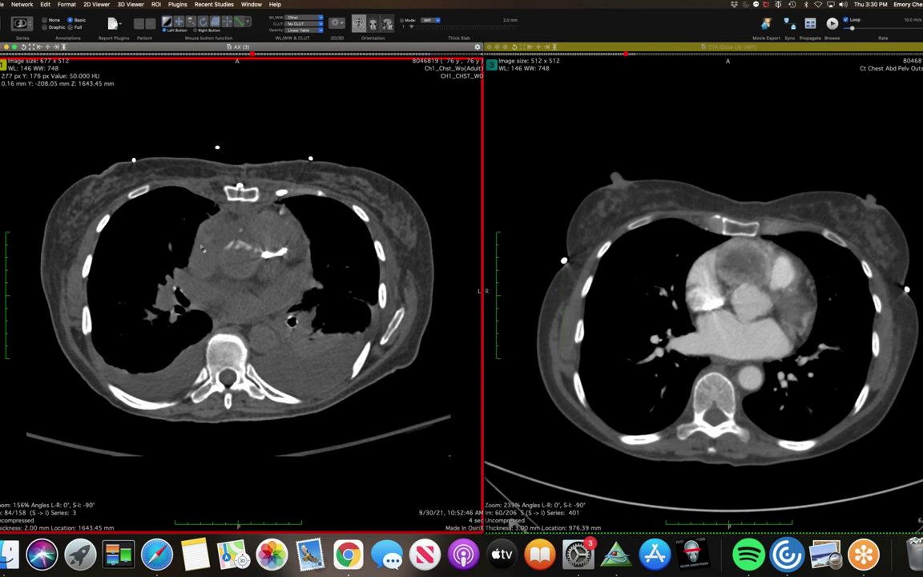
scroll(205, 246, up, 6)
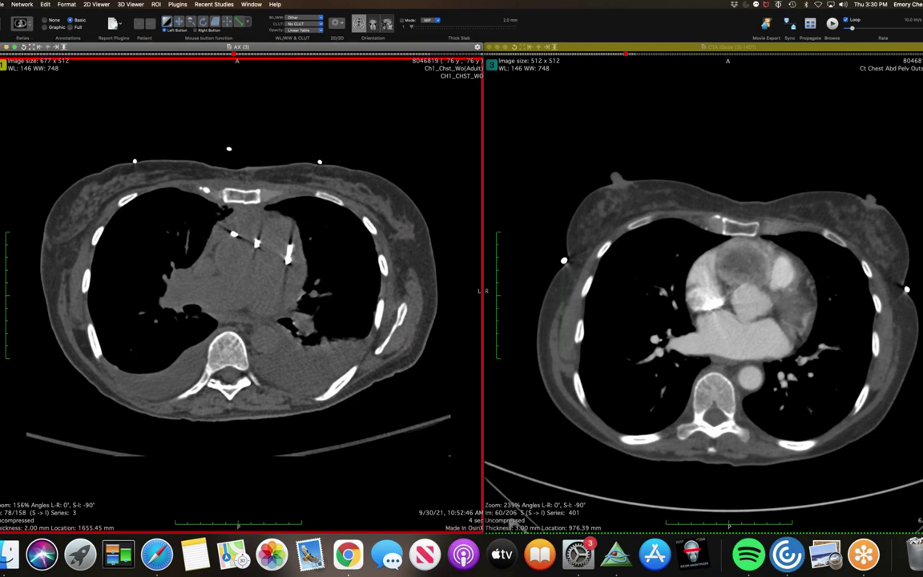
Step: Close the paraganglioma case, open the Hp Syndrome case and display its 8/31/15 chest CT beside the PA chest radiograph
key(super+w)
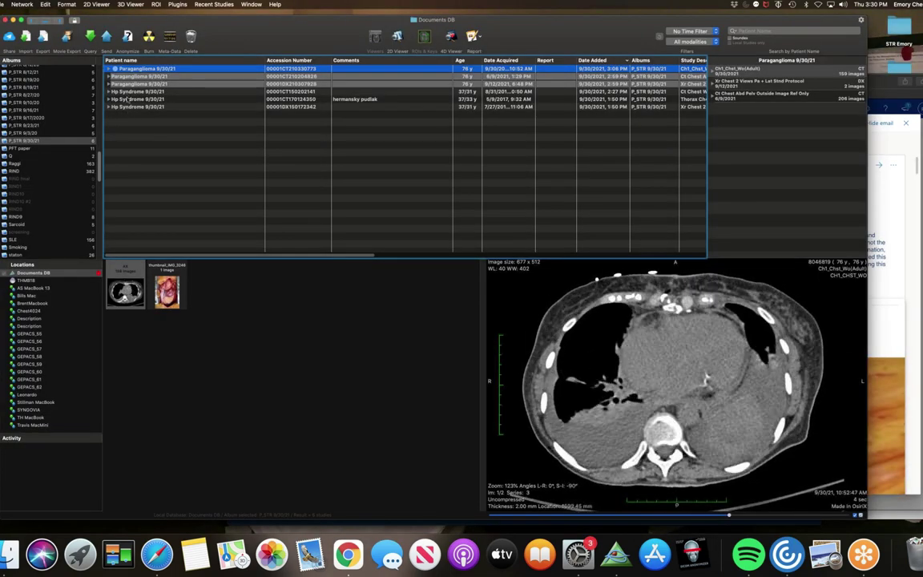
double_click(125, 98)
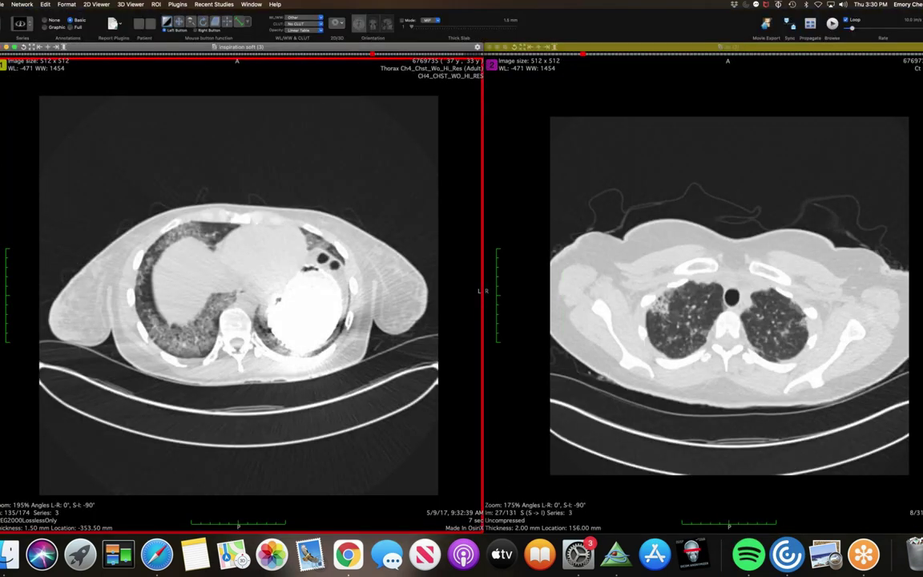
drag(38, 319, 158, 359)
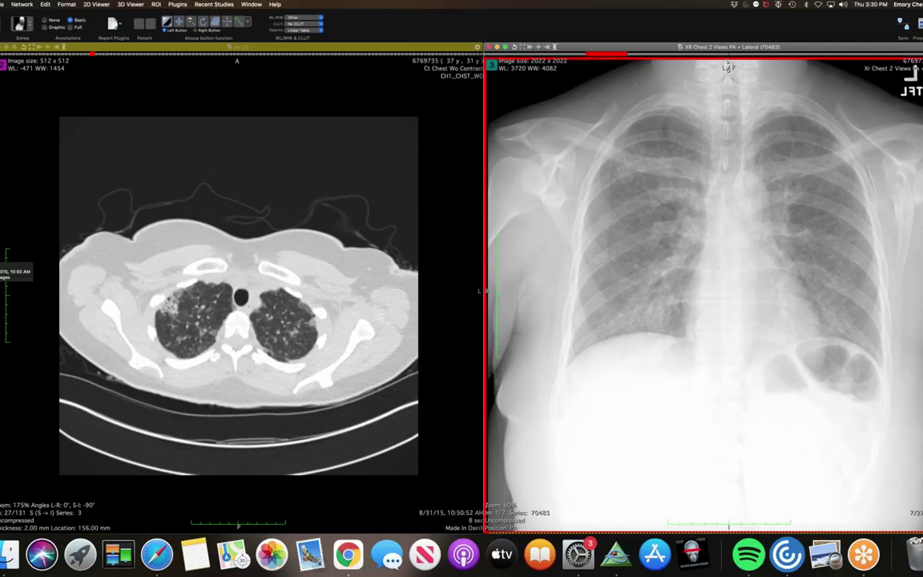
click(108, 272)
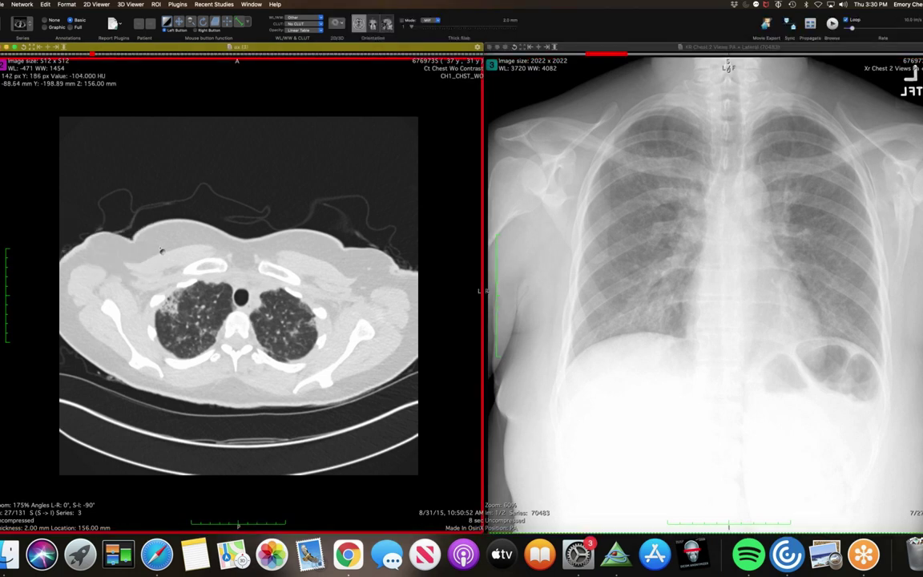
Step: Enlarge the 8/31/15 chest CT and page from the upper lungs to the bases at 28 mm and back to 158 mm
double_click(220, 227)
scroll(251, 218, down, 5)
scroll(253, 222, down, 18)
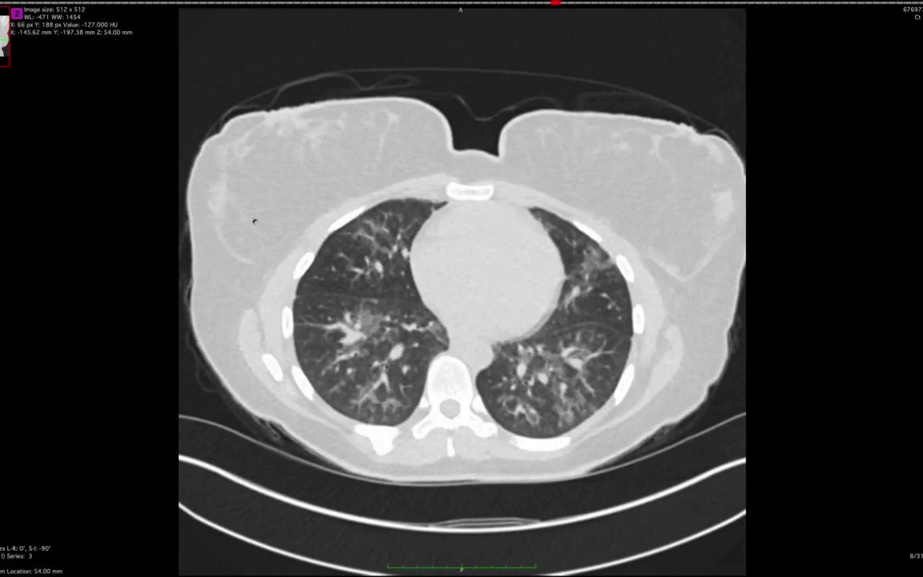
scroll(253, 220, down, 6)
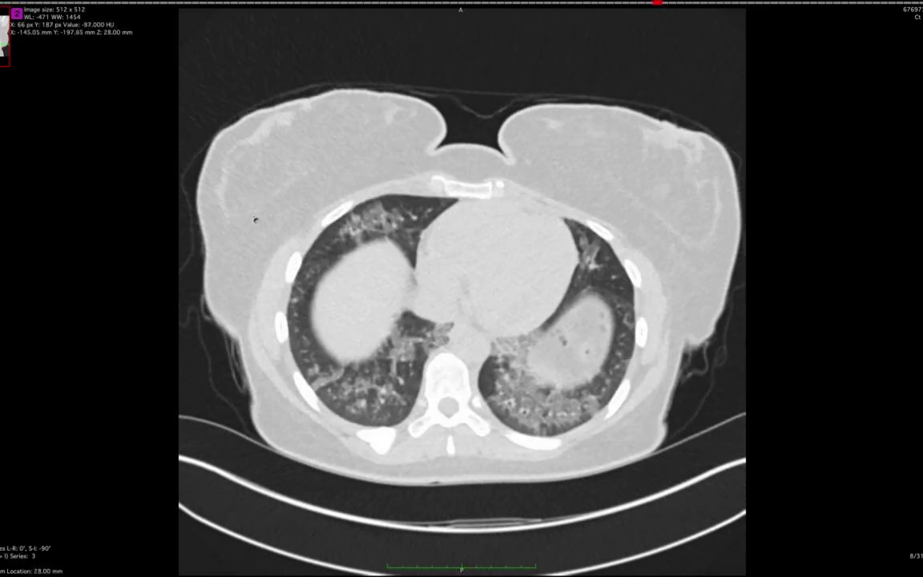
scroll(255, 219, up, 8)
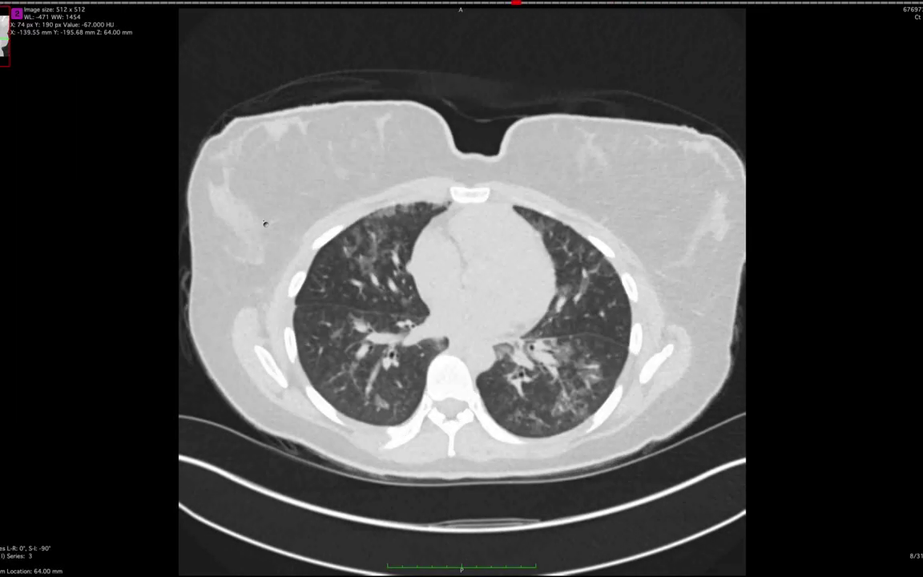
scroll(265, 224, up, 6)
scroll(297, 225, up, 15)
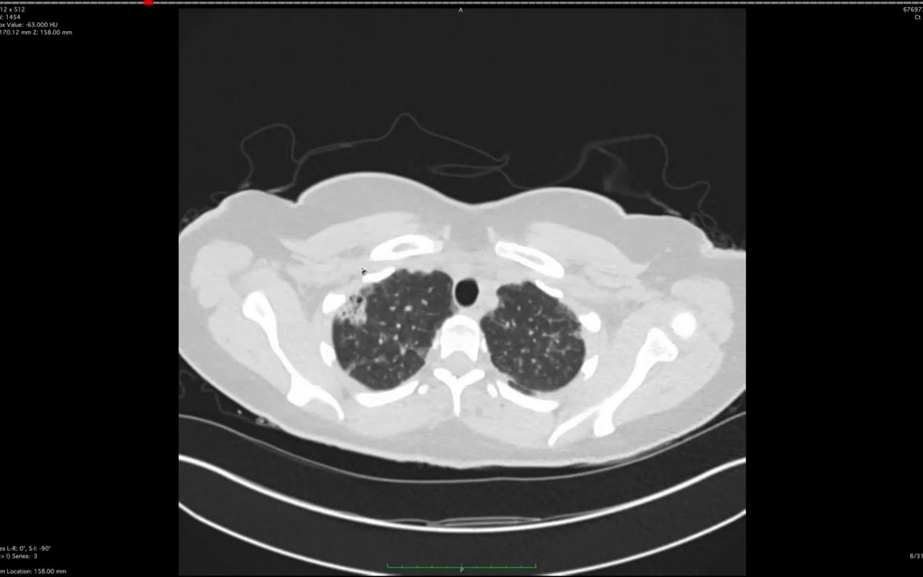
Step: Examine the opacities in the upper and mid lungs on the enlarged CT between locations 158 and 102 mm
scroll(363, 271, down, 8)
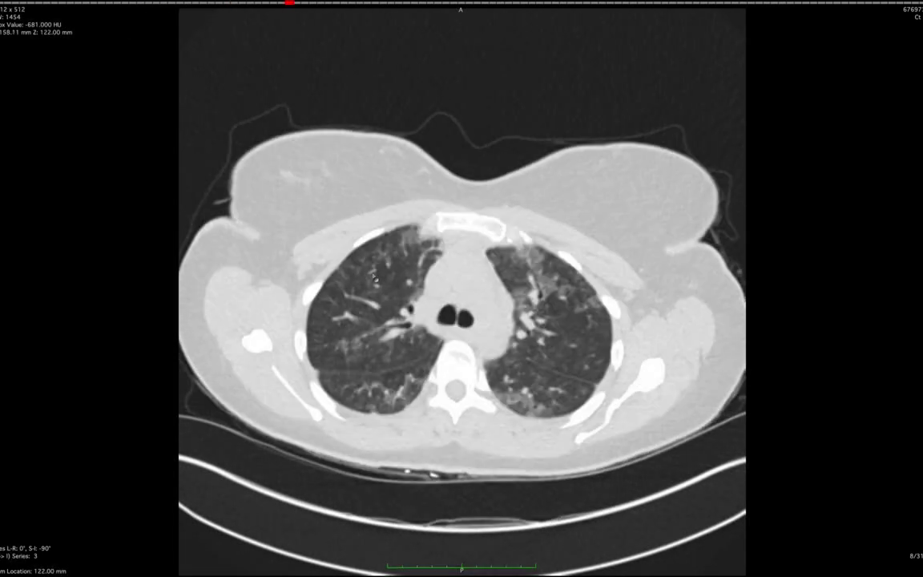
scroll(375, 277, up, 6)
scroll(364, 293, down, 6)
scroll(365, 293, up, 5)
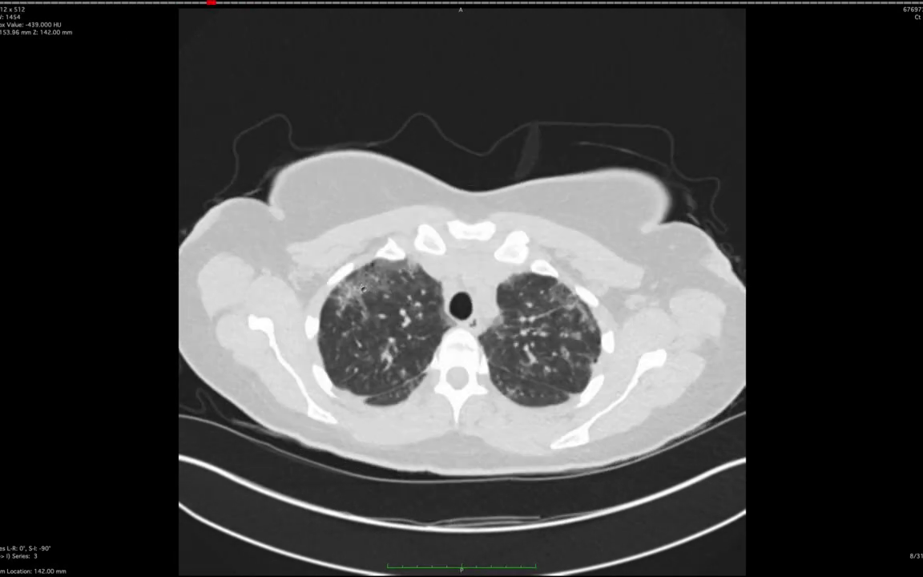
scroll(365, 287, down, 8)
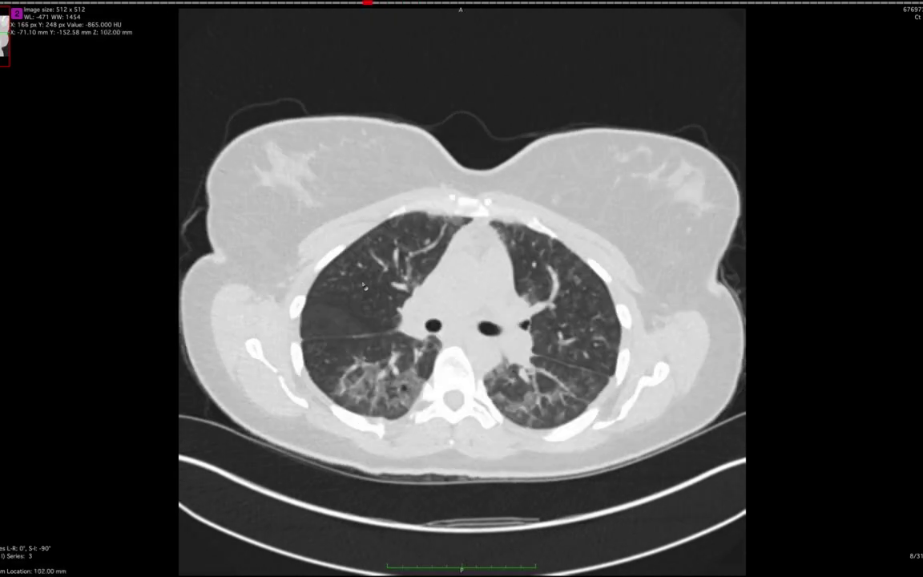
scroll(366, 283, up, 8)
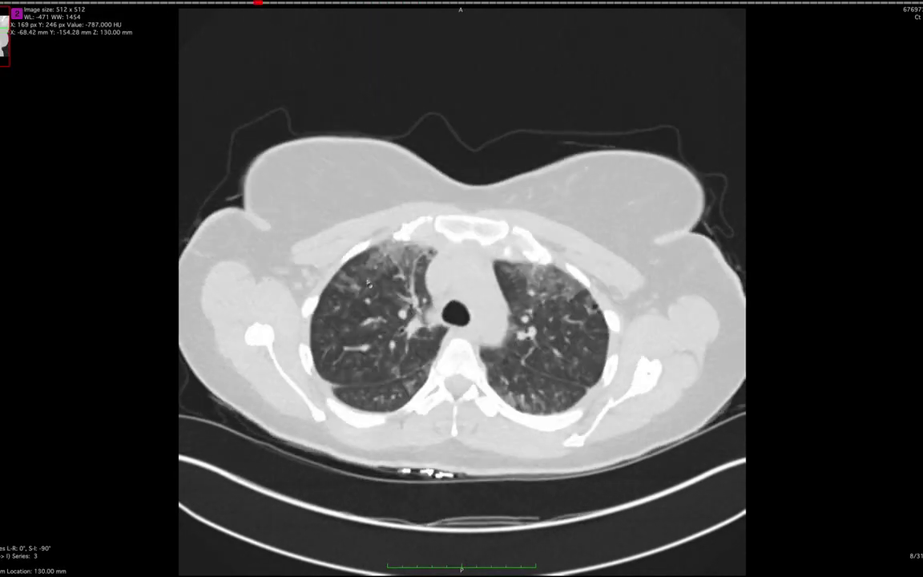
scroll(369, 284, up, 1)
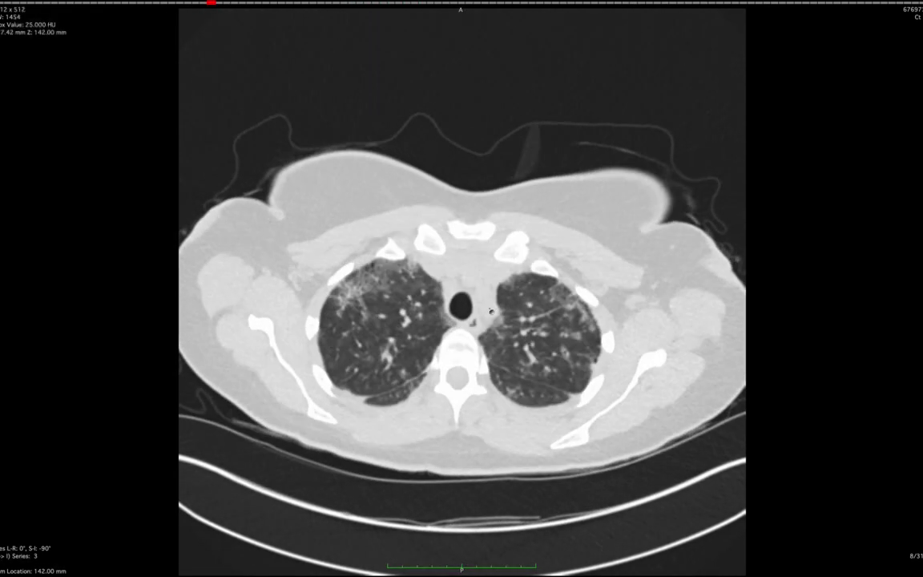
Step: Review the lung apices up to location 172 mm and the upper lungs, returning to the side-by-side layout at image 35
scroll(561, 320, up, 2)
scroll(559, 323, up, 4)
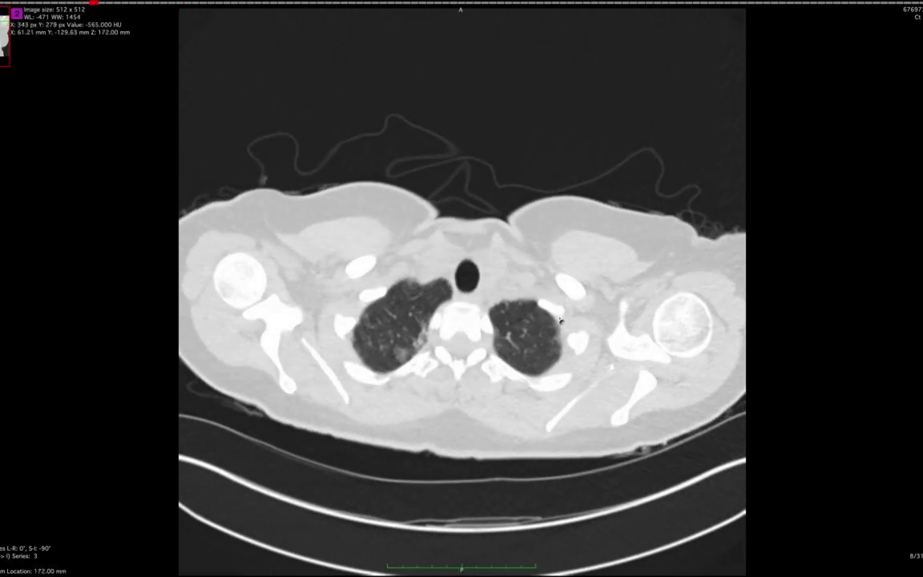
scroll(433, 284, down, 8)
scroll(434, 284, up, 2)
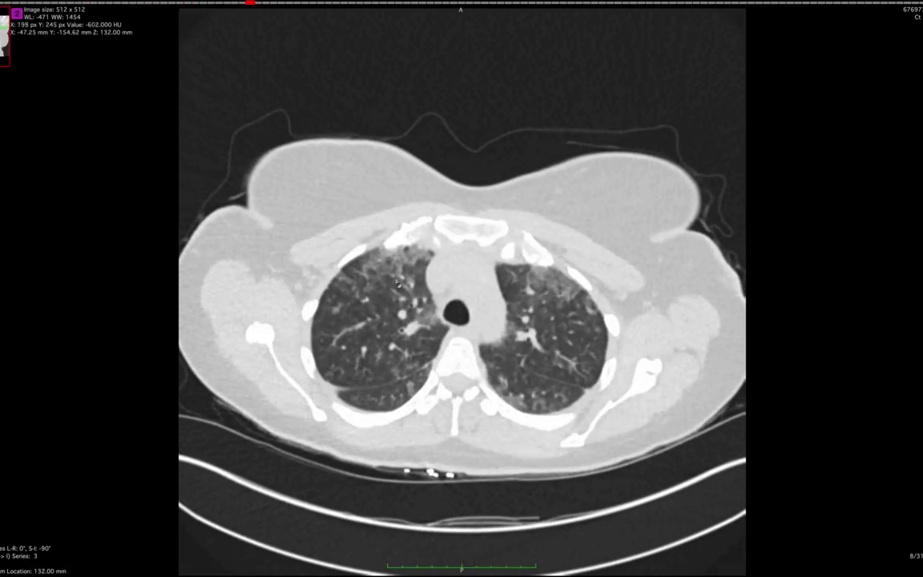
scroll(359, 285, up, 2)
scroll(359, 286, down, 2)
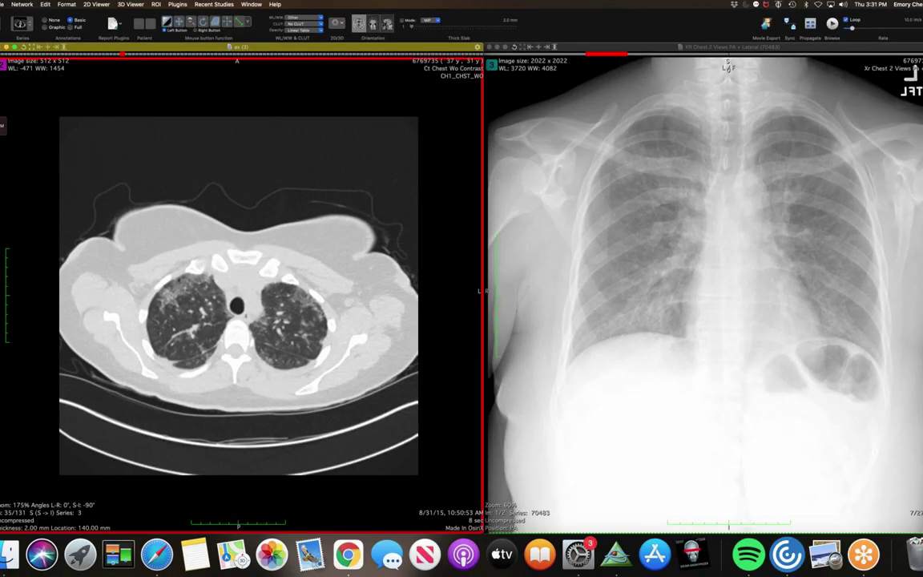
Step: Display the 5/9/17 inspiration soft series beside the 8/31/15 CT, bringing them to images 107 and 45
drag(301, 181, 554, 255)
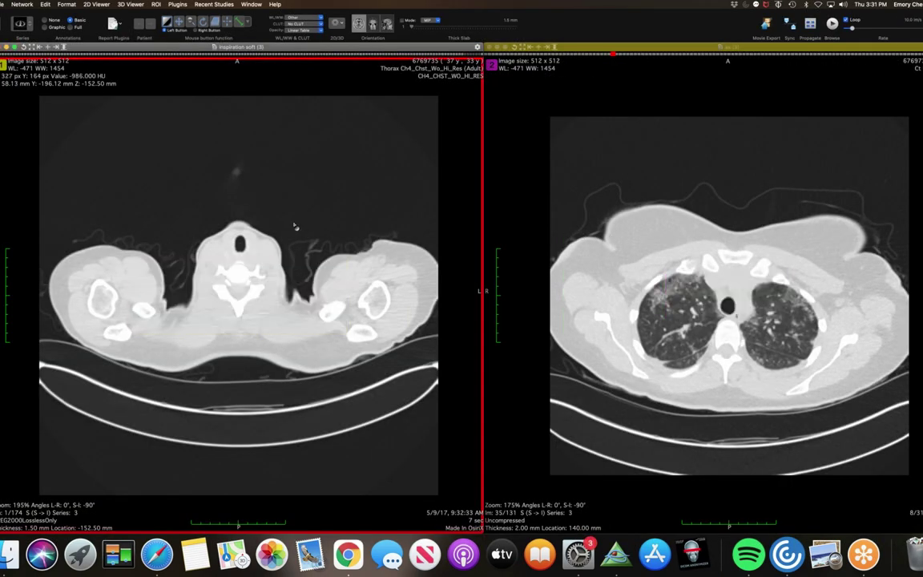
scroll(295, 227, down, 10)
drag(70, 56, 296, 76)
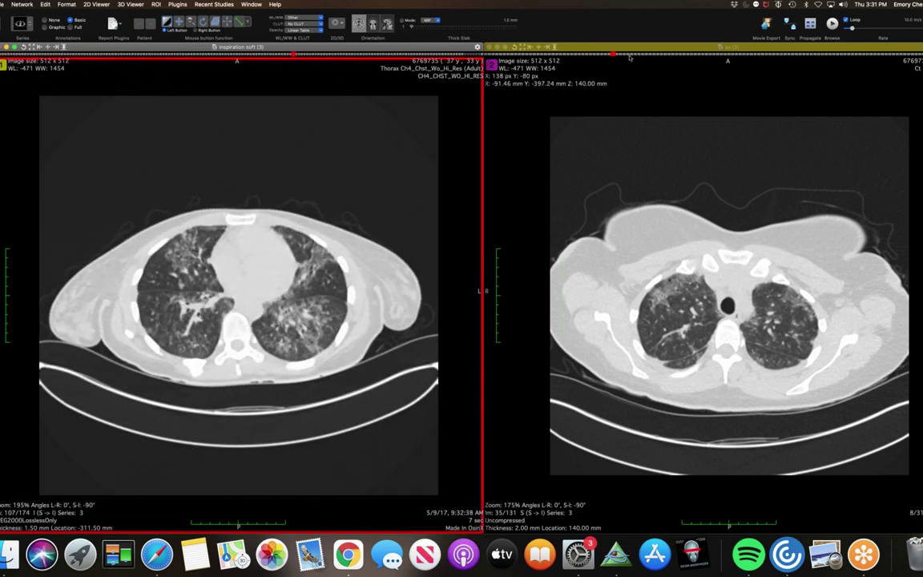
mouse_move(614, 60)
mouse_down()
mouse_move(637, 61)
mouse_move(615, 60)
mouse_up()
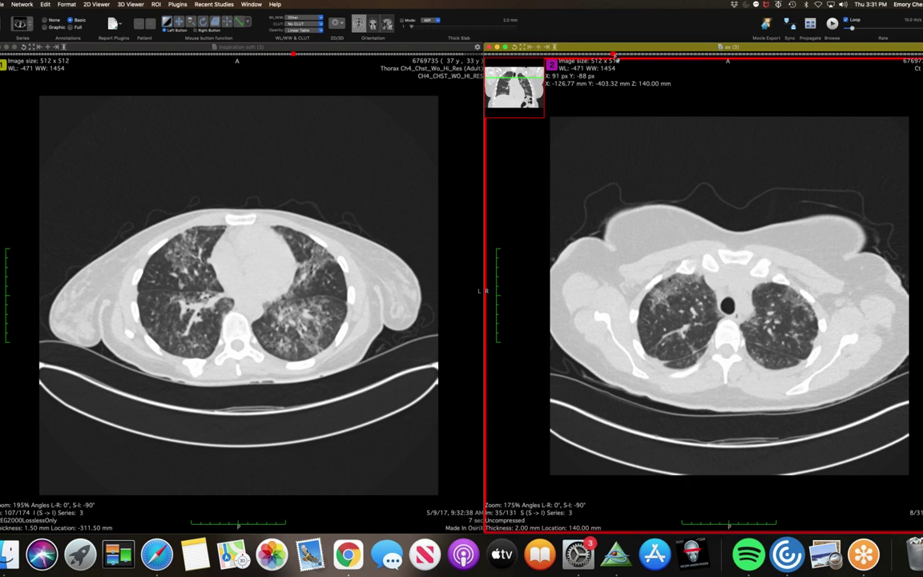
drag(614, 60, 655, 61)
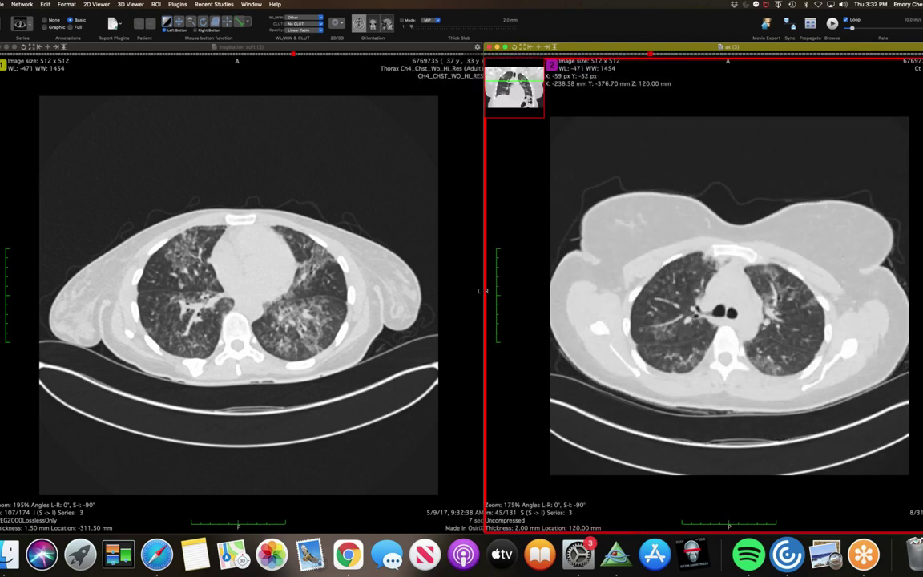
Step: Page the 5/9/17 CT down through the lung bases to image 146 and back up to image 128
click(303, 144)
scroll(303, 144, down, 12)
scroll(304, 143, down, 8)
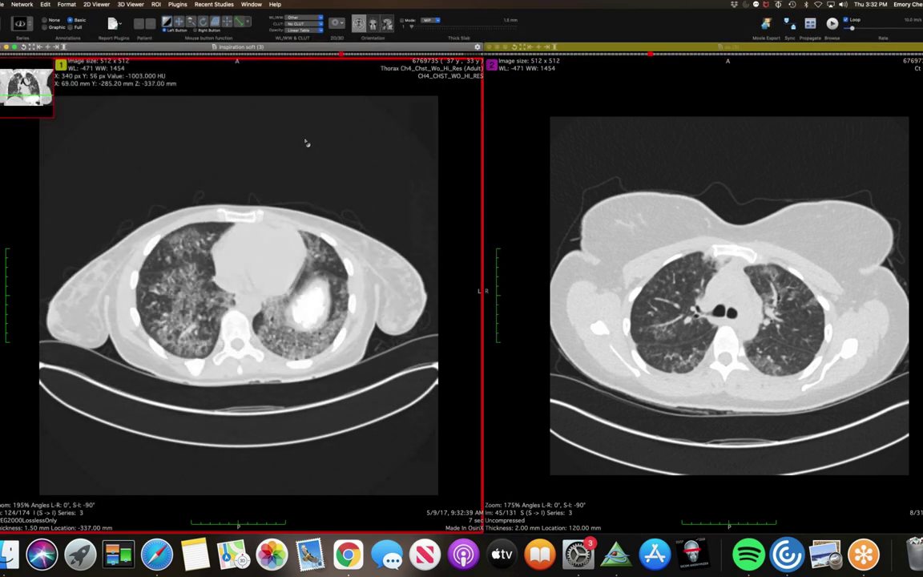
scroll(306, 125, down, 10)
scroll(306, 126, down, 5)
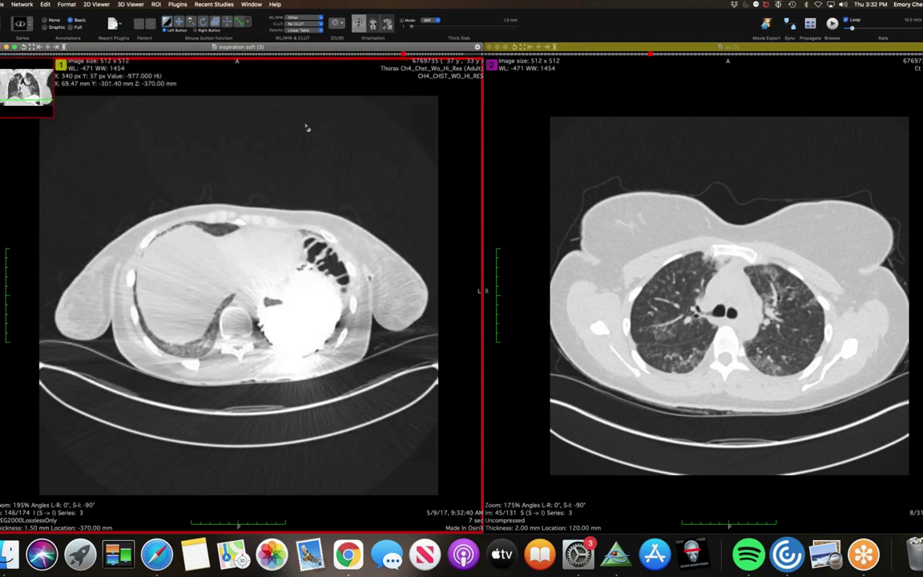
scroll(306, 126, up, 2)
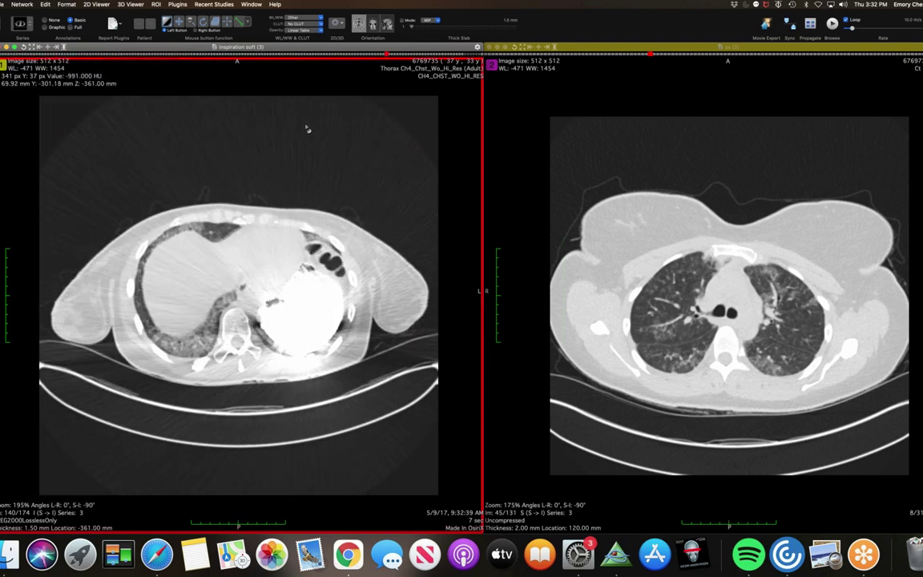
scroll(307, 127, up, 4)
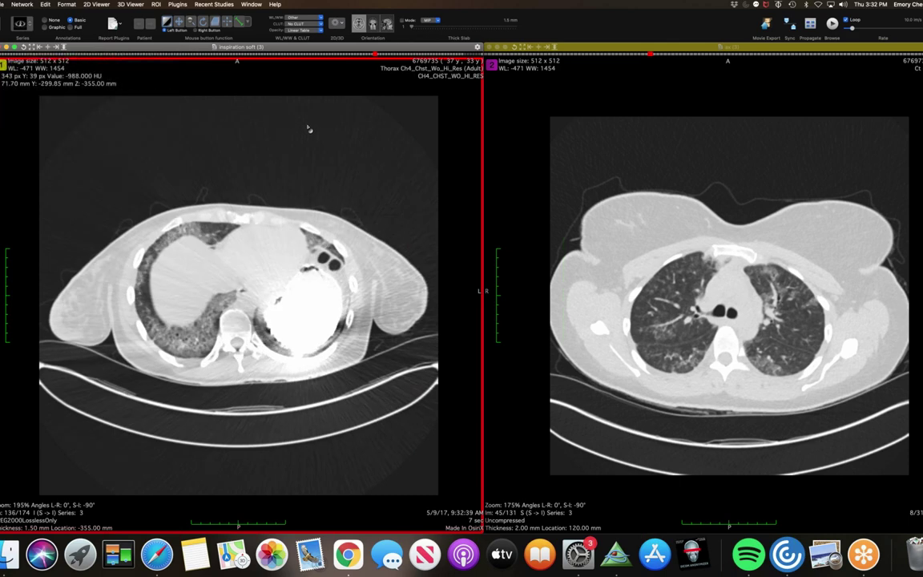
scroll(308, 128, up, 5)
scroll(307, 128, up, 3)
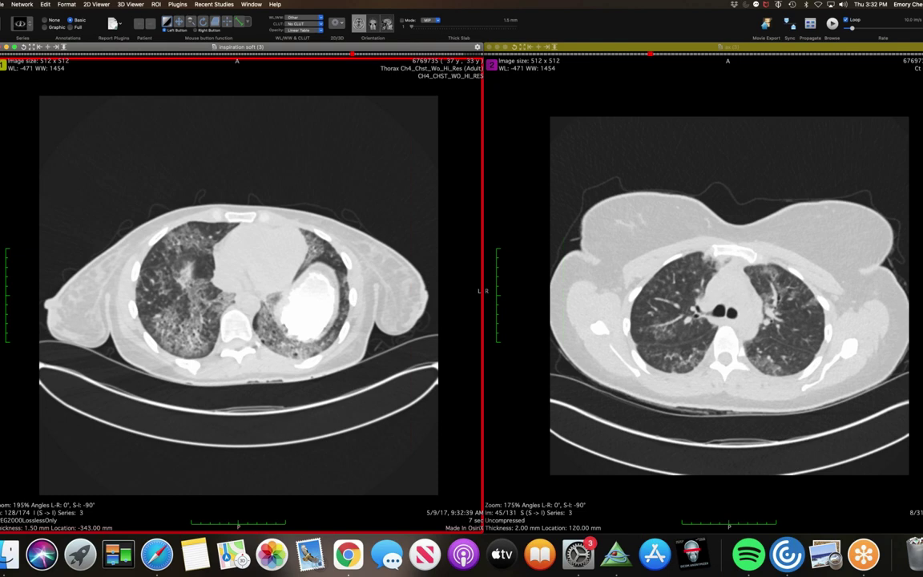
Step: Bring up the pathology report PDFFile.pdf, rotate its page upright and enlarge the window to read the final diagnosis and comment
key(super+w)
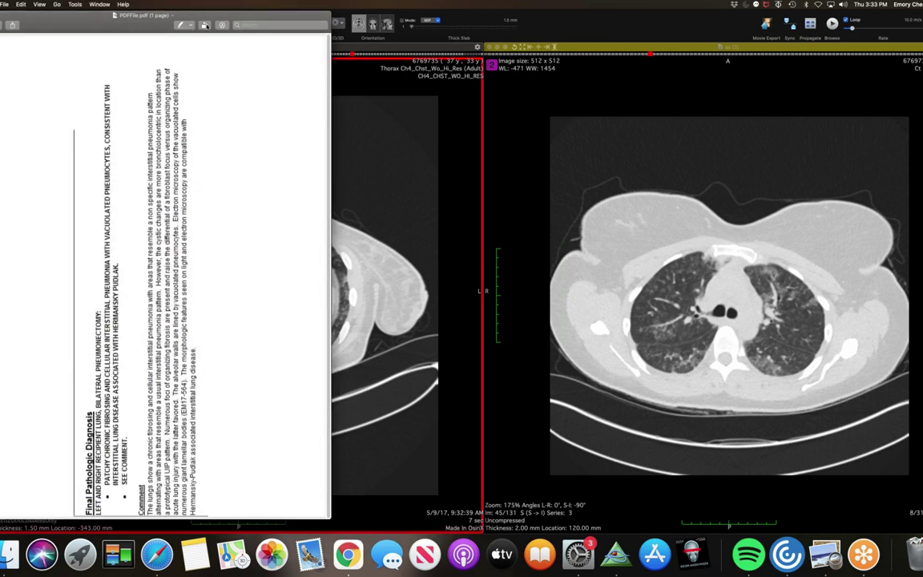
click(204, 26)
click(204, 26)
click(205, 26)
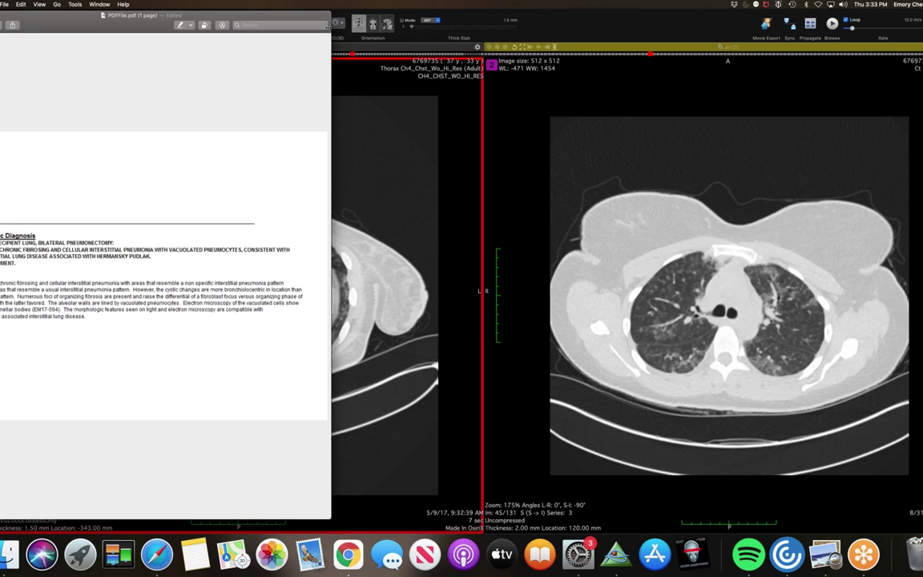
drag(334, 15, 815, 36)
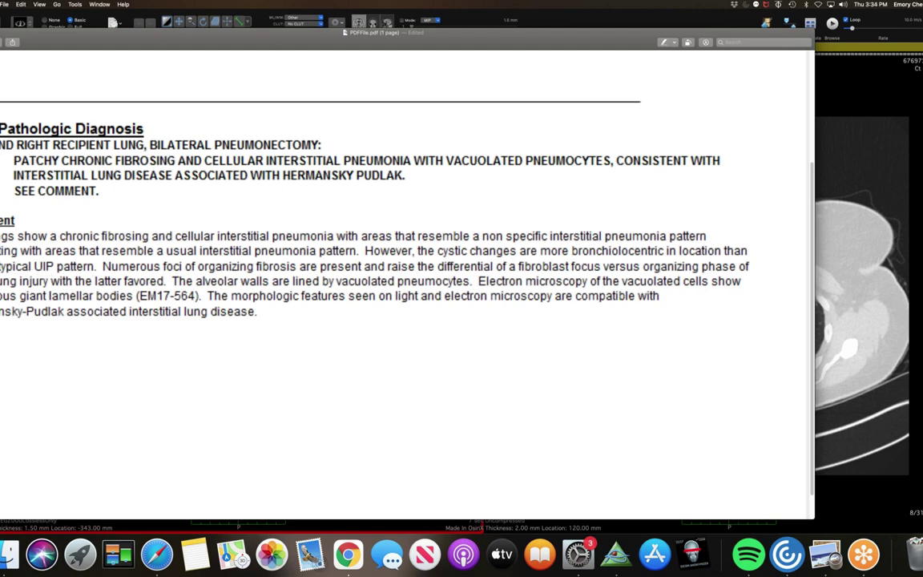
Step: Return to the side-by-side CT comparison and redisplay the pathology report PDFFile.pdf
key(super+Tab)
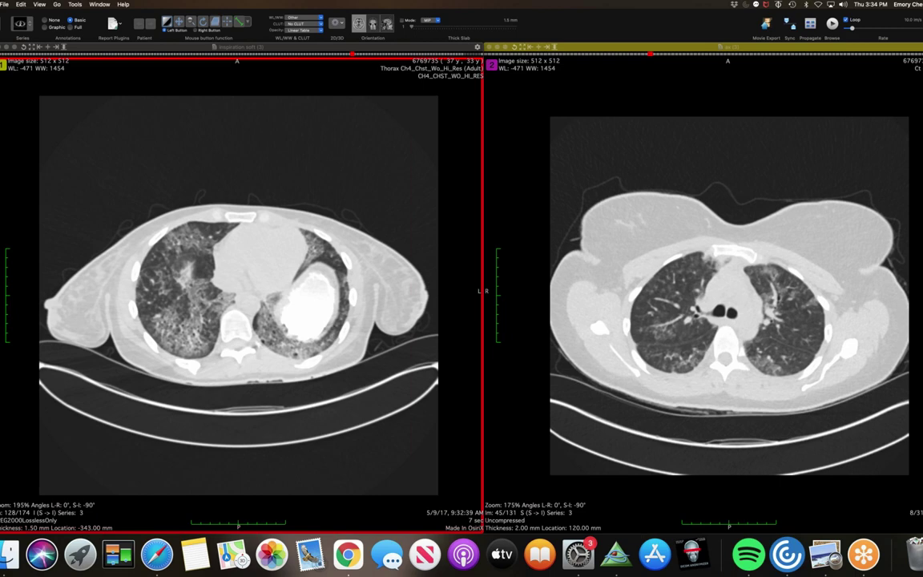
key(super+Tab)
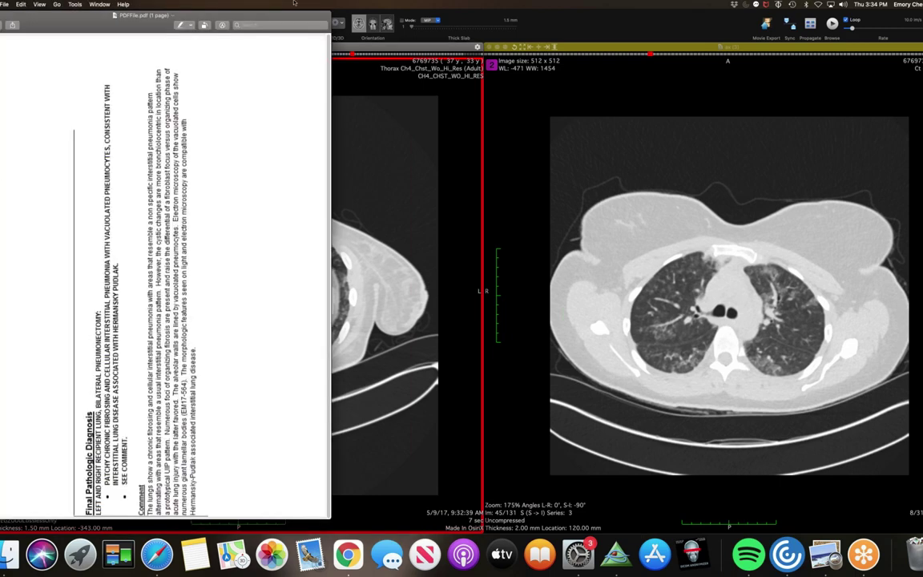
Step: Compare the CT with the pathology report PDFFile.pdf, examine its histology image with arrows and close the report
key(super+Tab)
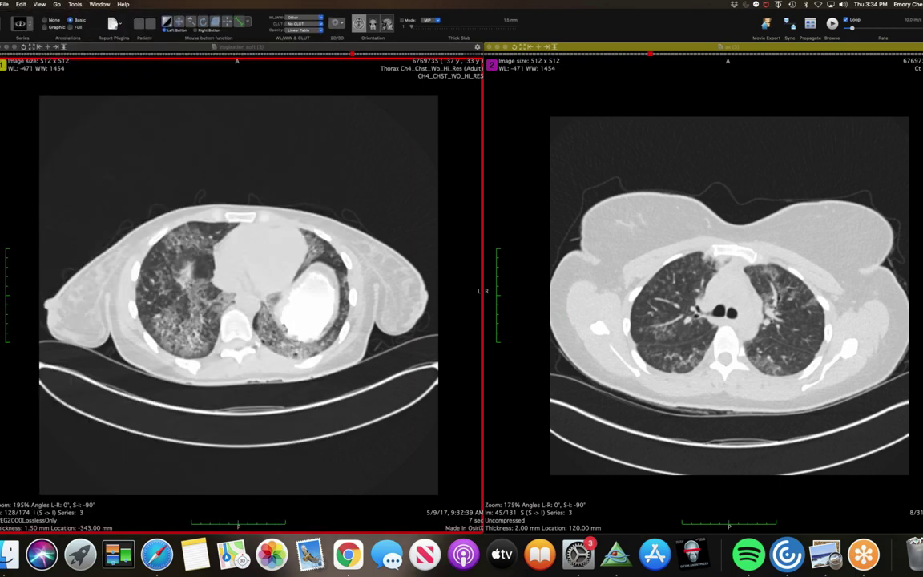
key(super+Tab)
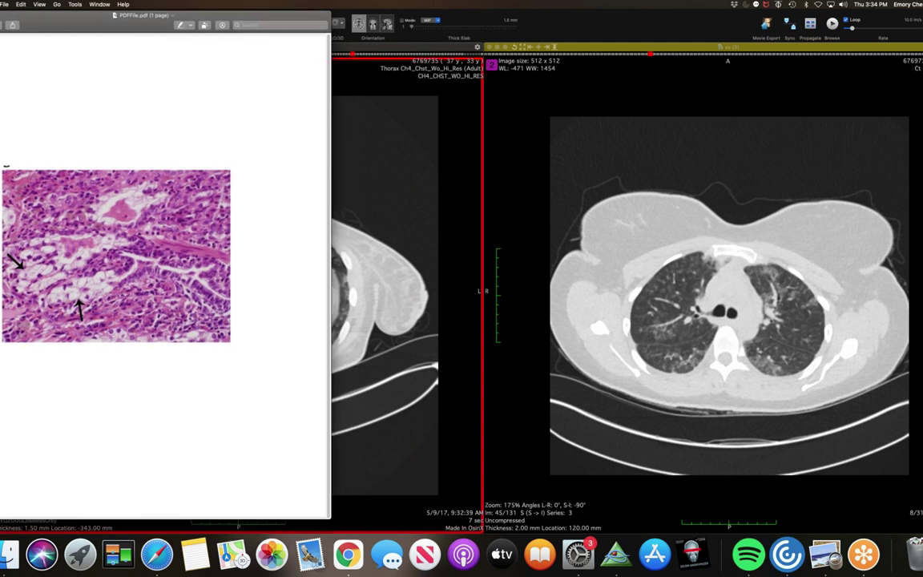
key(super+w)
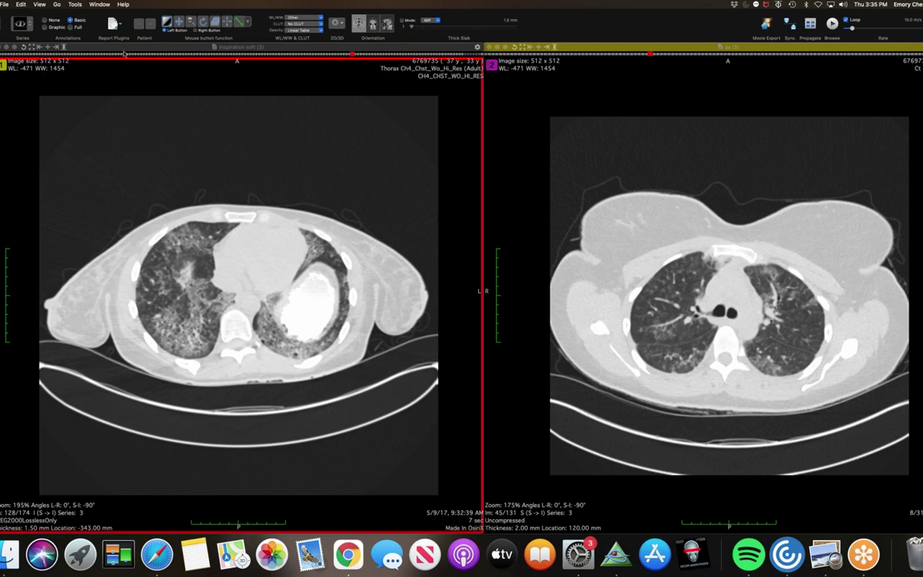
Step: Page the 5/9/17 axial CT back and forth through the mid lungs, ending at image 69
click(273, 54)
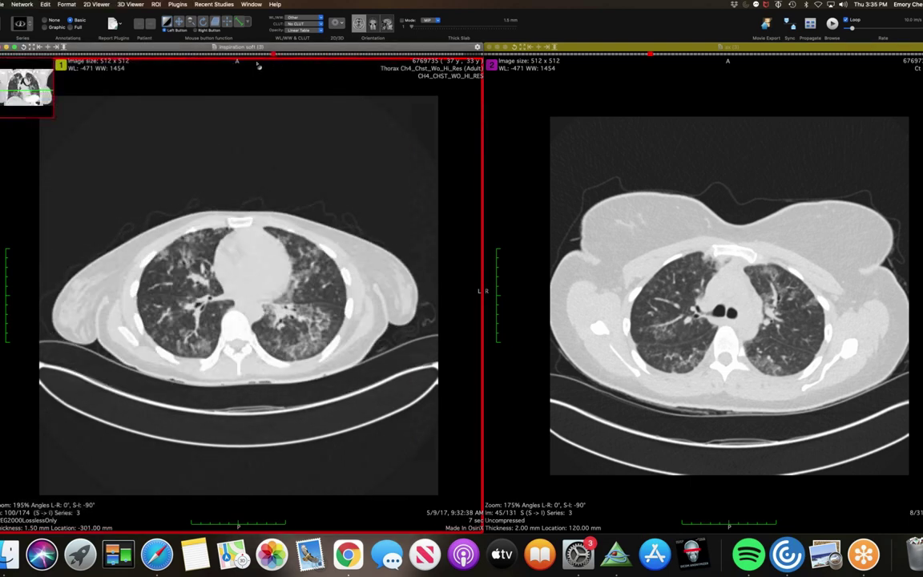
scroll(258, 67, up, 17)
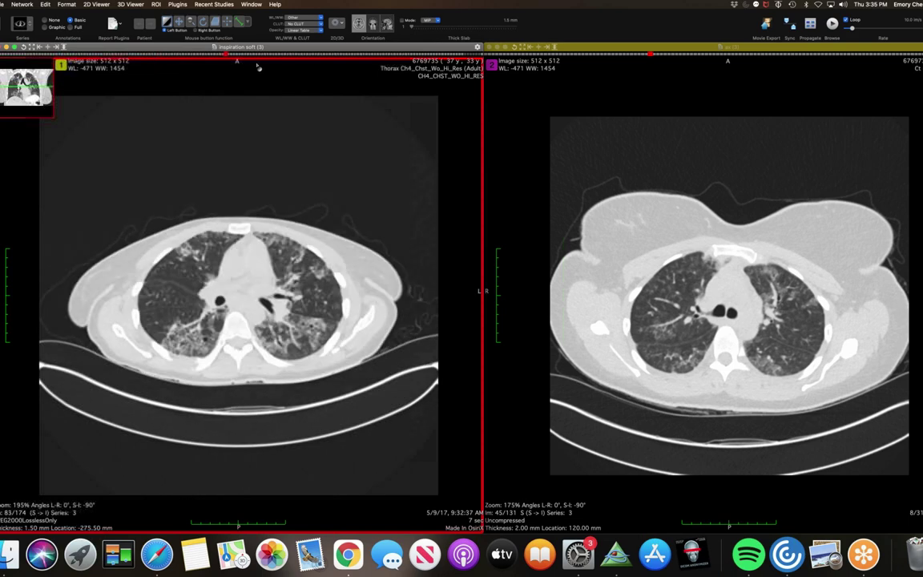
scroll(258, 67, down, 20)
scroll(232, 68, up, 20)
scroll(176, 78, down, 20)
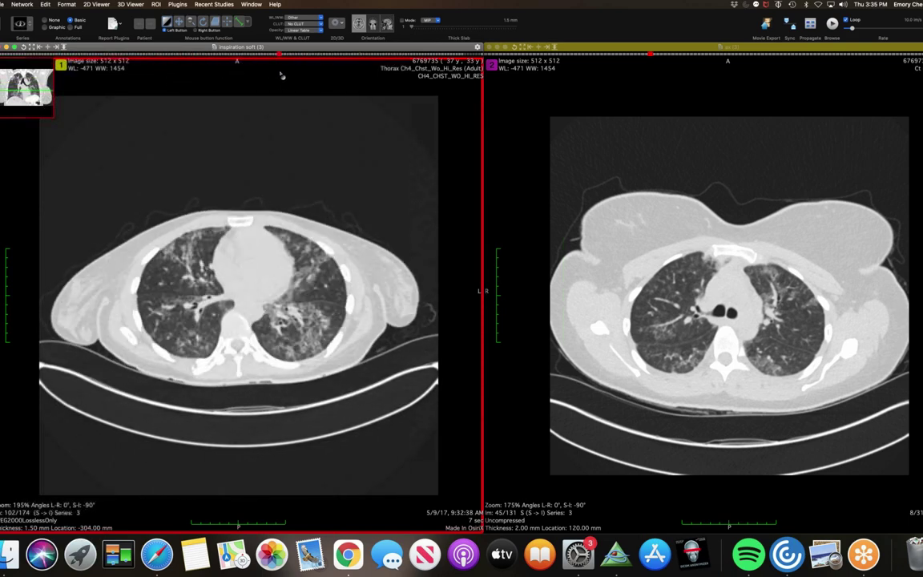
scroll(317, 74, down, 18)
scroll(240, 77, up, 20)
scroll(218, 78, up, 17)
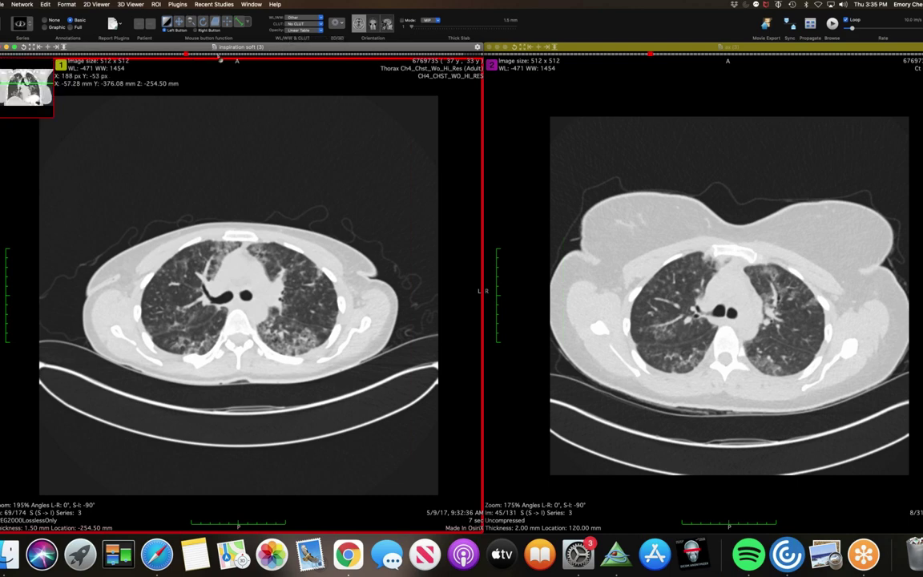
Step: Review the lower lungs on the 5/9/17 axial CT, paging repeatedly toward the bases and ending at image 129
scroll(220, 60, down, 20)
scroll(336, 61, up, 13)
scroll(336, 63, up, 3)
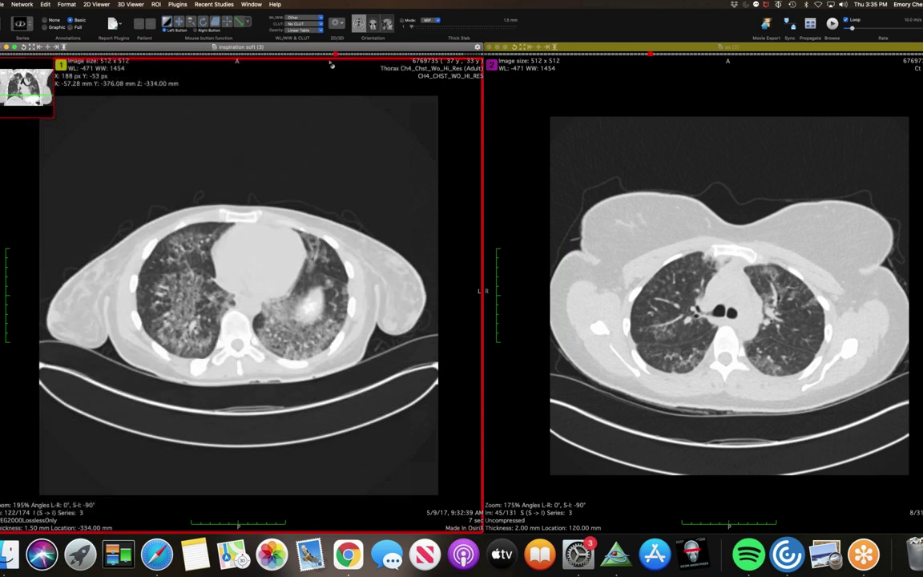
scroll(353, 62, down, 14)
scroll(372, 62, up, 20)
scroll(367, 62, down, 20)
mouse_move(367, 62)
mouse_down()
mouse_move(293, 52)
mouse_move(384, 59)
mouse_move(282, 57)
mouse_move(300, 63)
mouse_up()
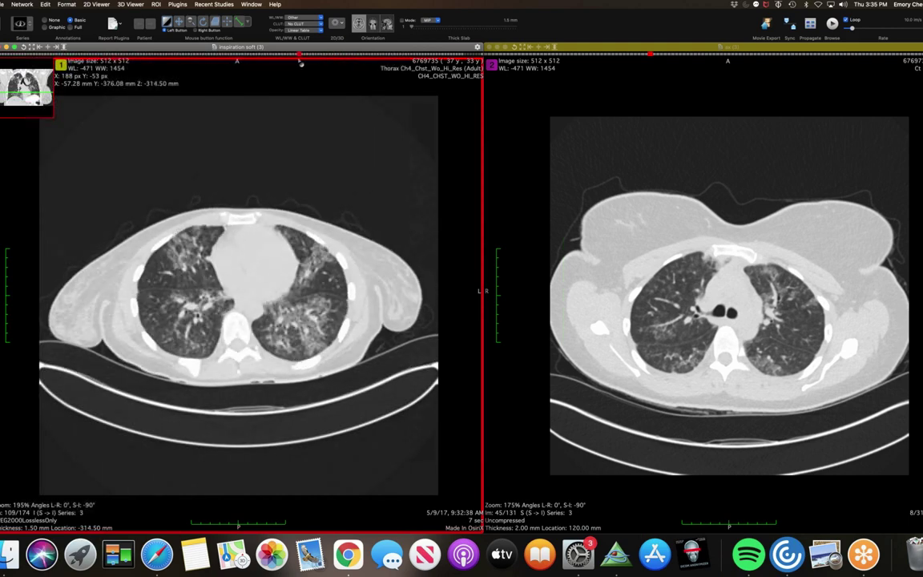
scroll(333, 61, down, 20)
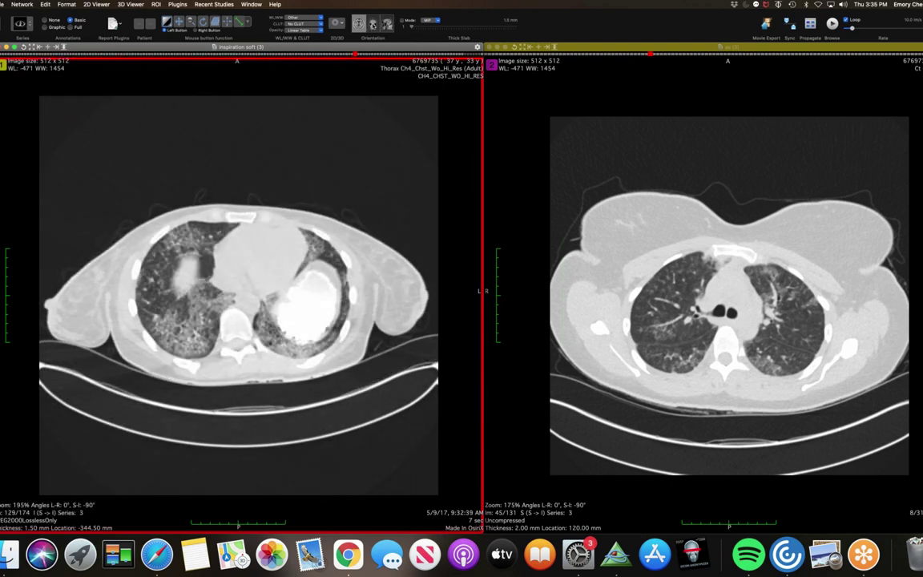
Step: Reformat the 5/9/17 series in coronal orientation and page back and forth to examine the distribution of the lung disease
click(372, 24)
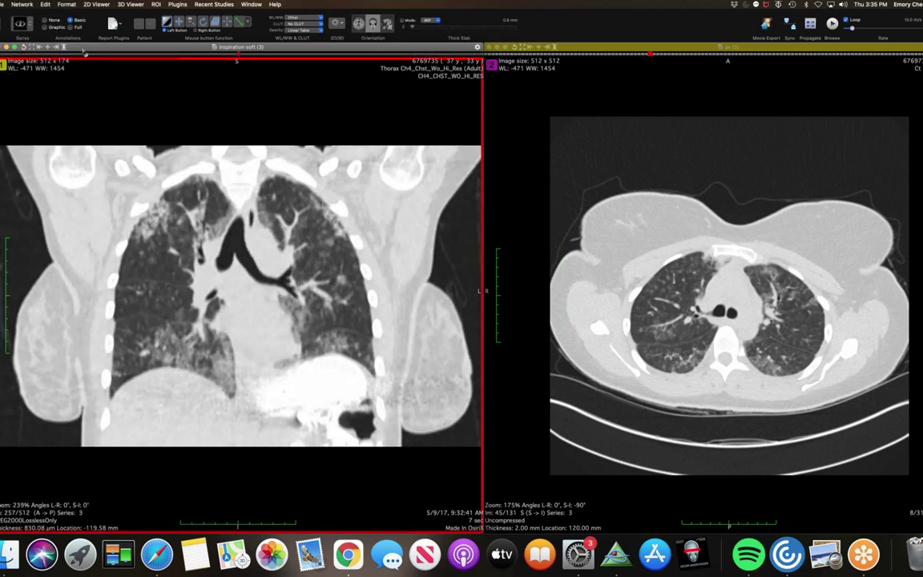
scroll(279, 60, down, 4)
scroll(279, 60, down, 13)
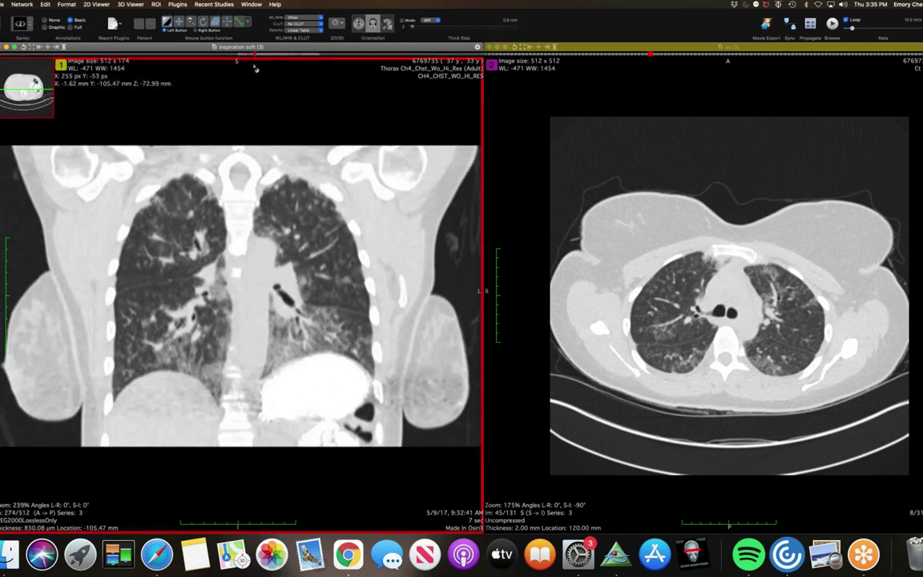
scroll(254, 69, up, 20)
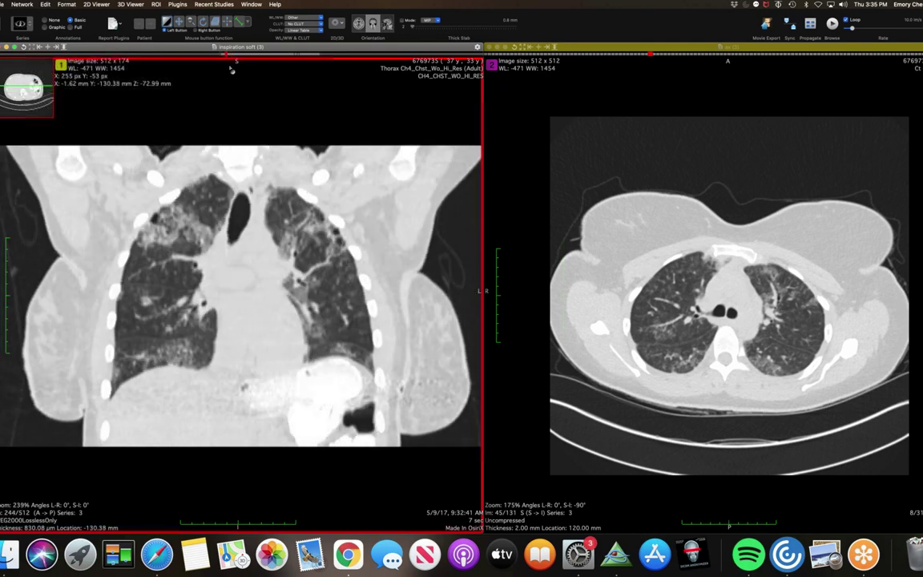
scroll(231, 69, down, 20)
scroll(261, 68, up, 20)
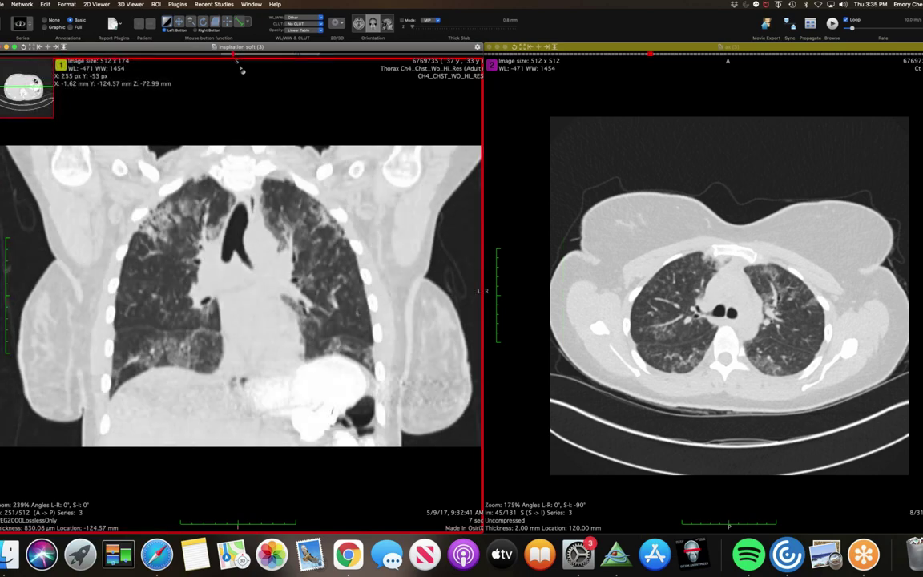
scroll(241, 69, down, 20)
scroll(264, 68, up, 20)
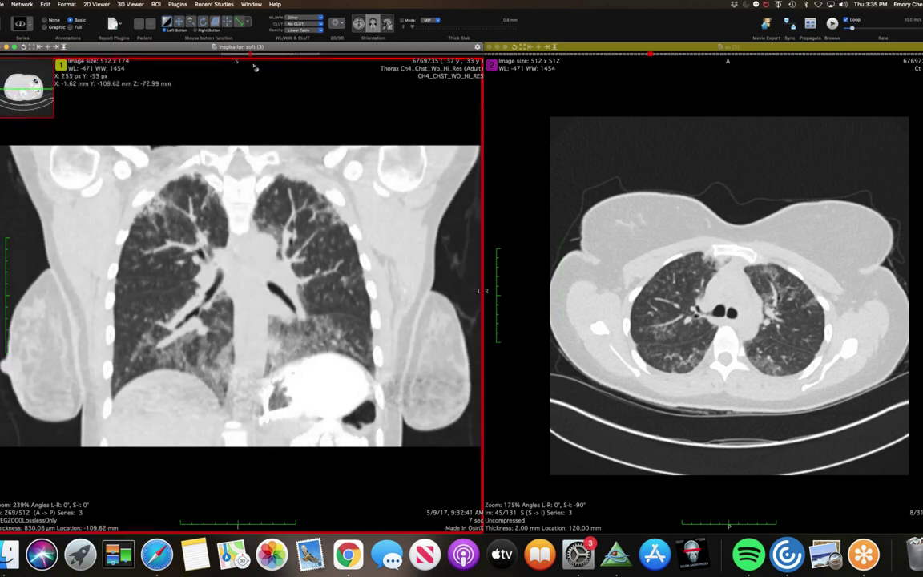
scroll(240, 69, up, 20)
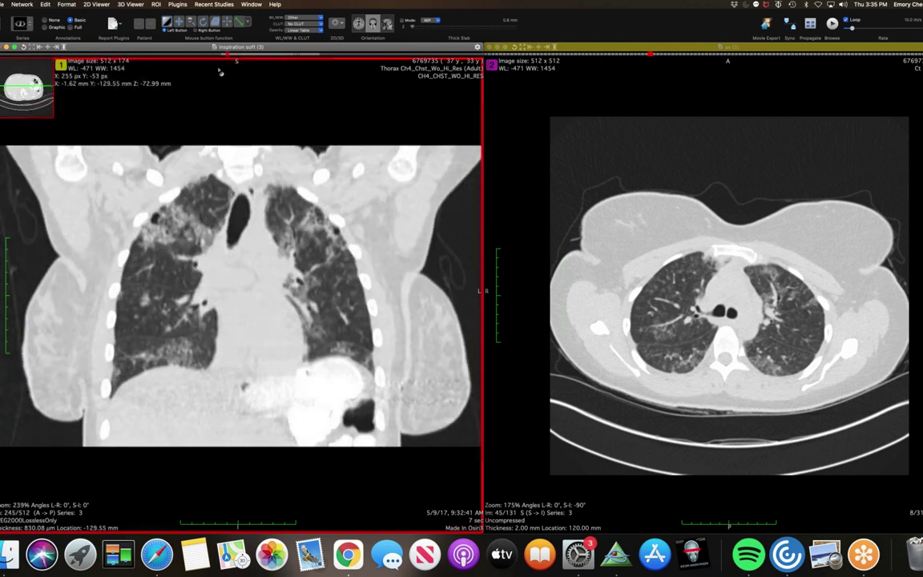
scroll(232, 68, down, 5)
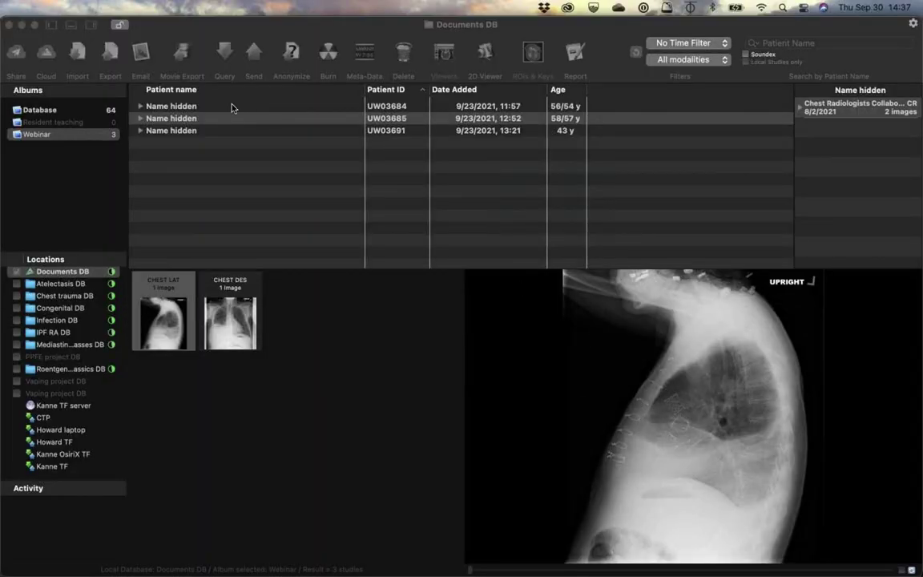
Step: Open the 8/2/2021 CHEST DES radiograph, adjust its contrast, compare it side by side with CHEST LAT and close the frontal view
double_click(229, 314)
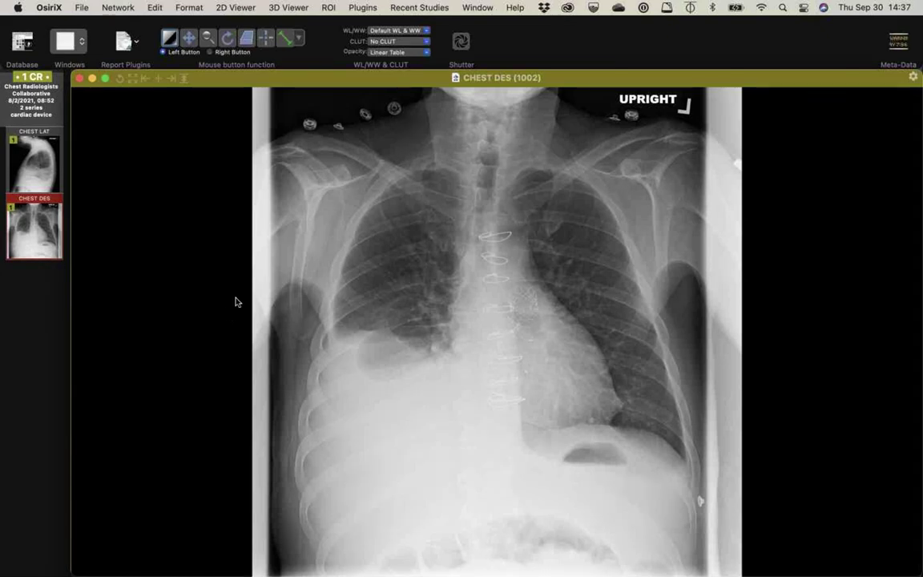
drag(324, 324, 319, 321)
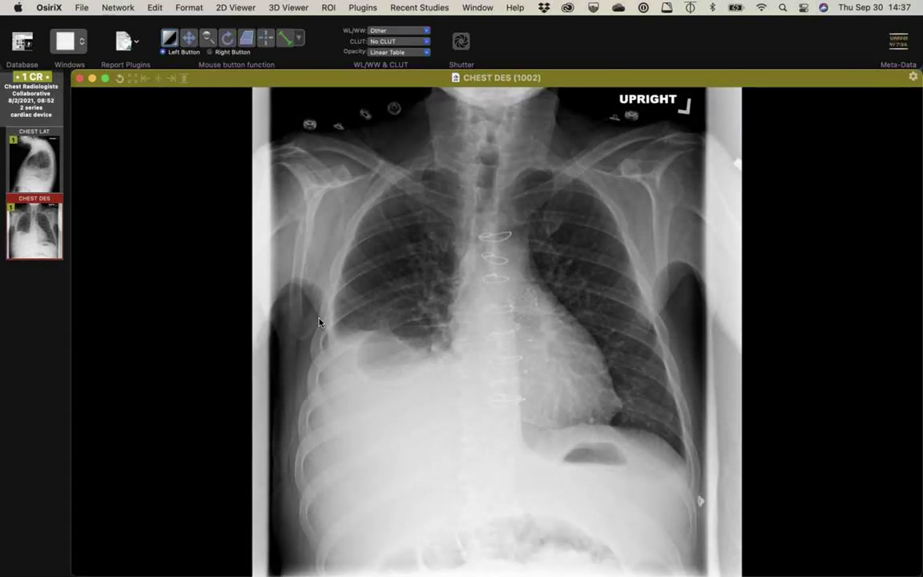
double_click(44, 170)
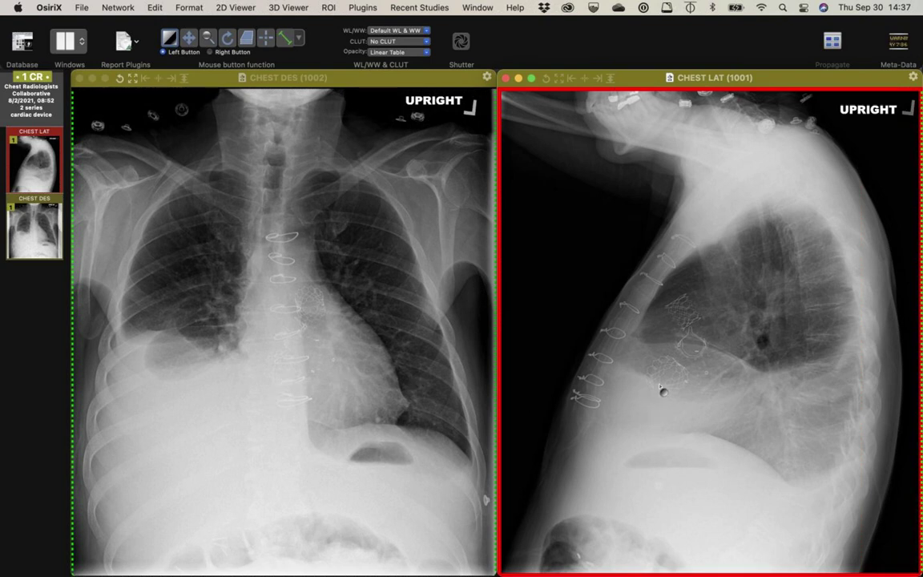
click(80, 77)
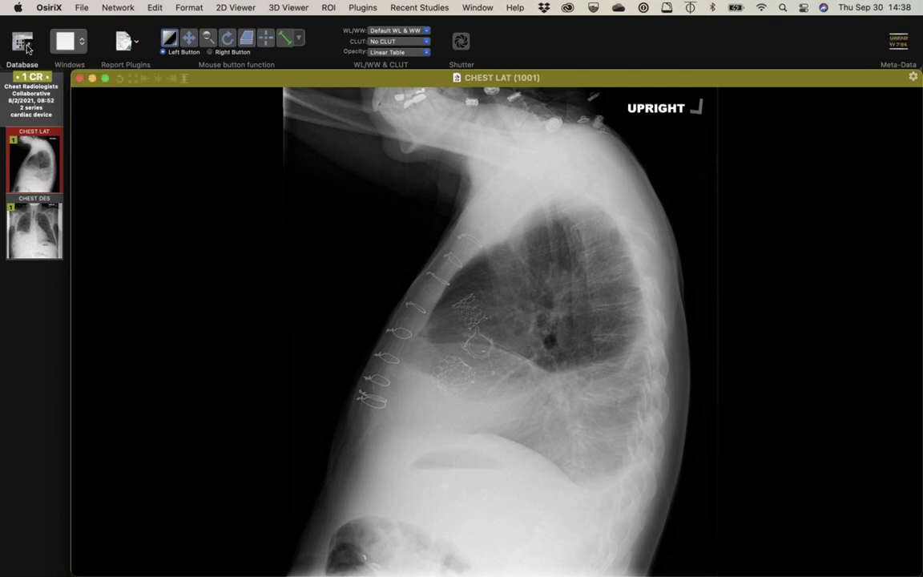
Step: Return to the study database and open the Chest pa radiograph of the 1/26/2020 CR/CT study
click(28, 54)
click(184, 105)
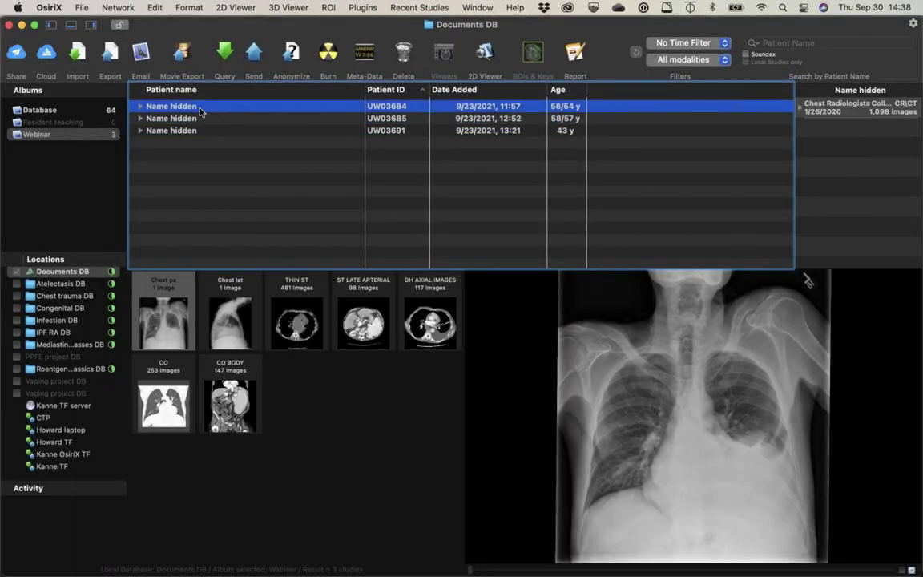
double_click(166, 296)
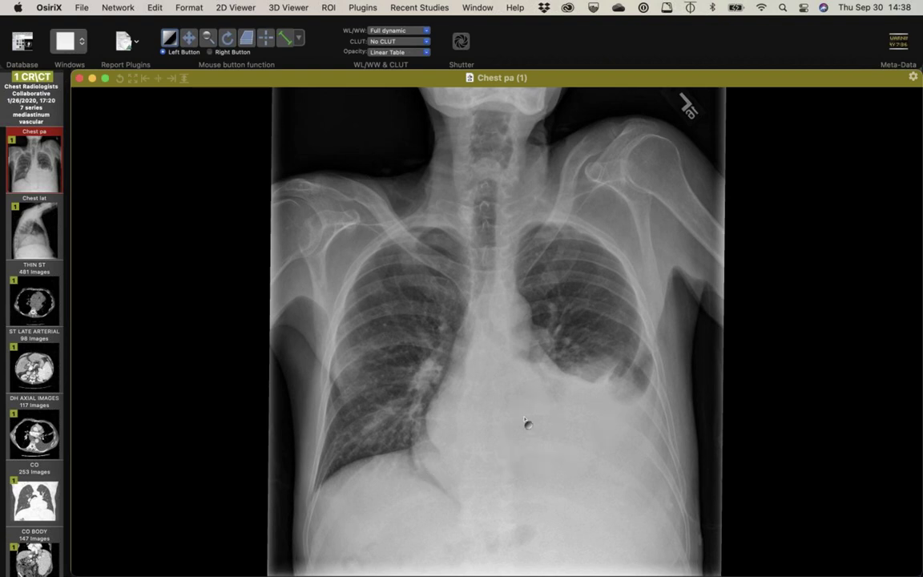
Step: Display the Chest lat radiograph in place of the frontal view and flip it horizontally
drag(40, 240, 215, 273)
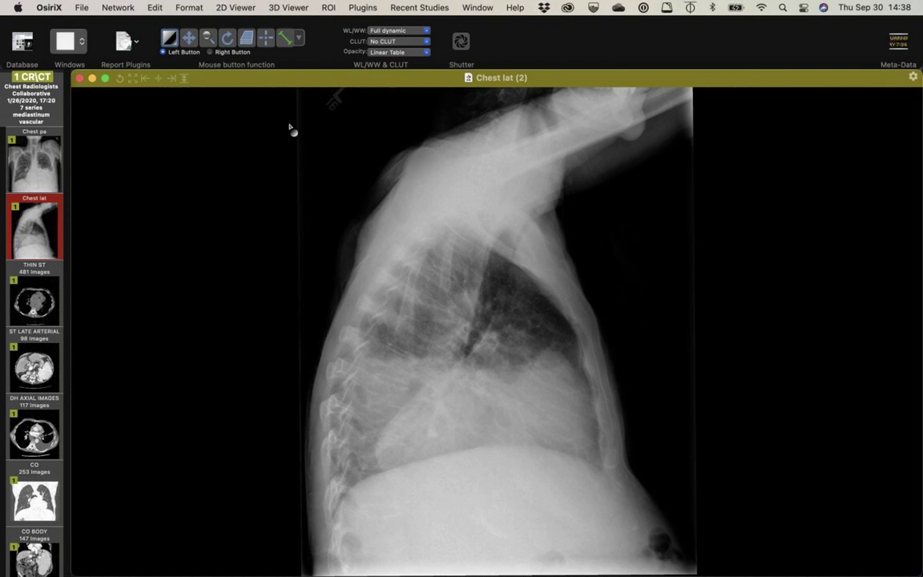
click(235, 7)
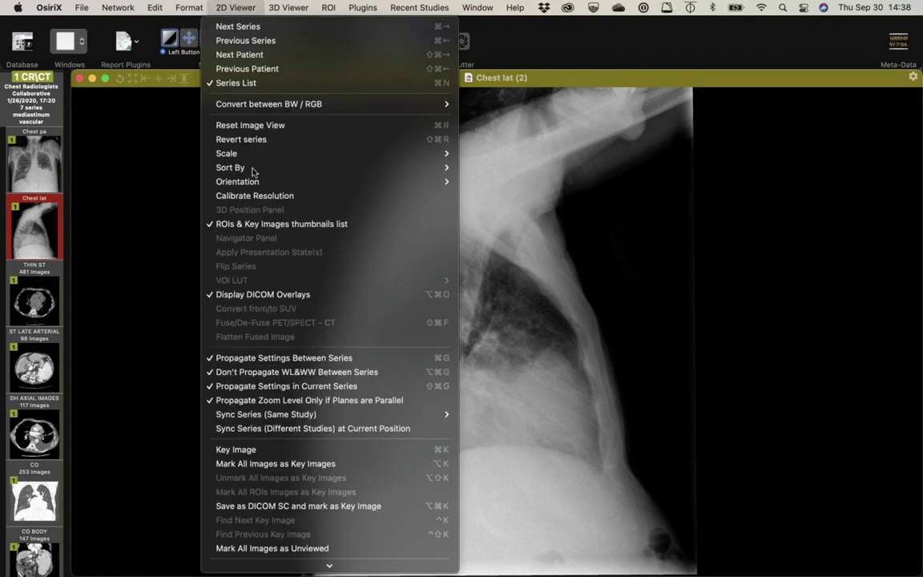
scroll(260, 249, down, 1)
scroll(260, 289, up, 1)
scroll(261, 313, down, 4)
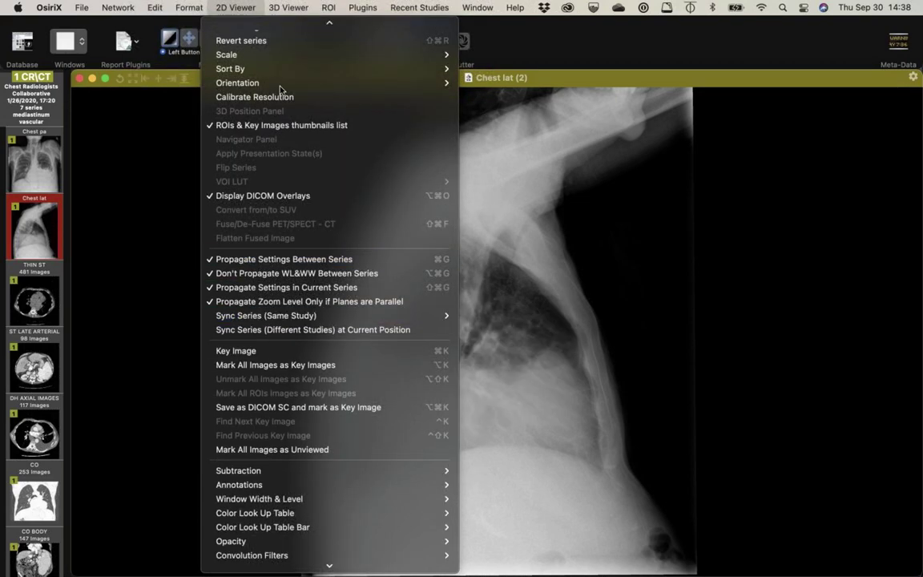
mouse_move(416, 82)
click(483, 95)
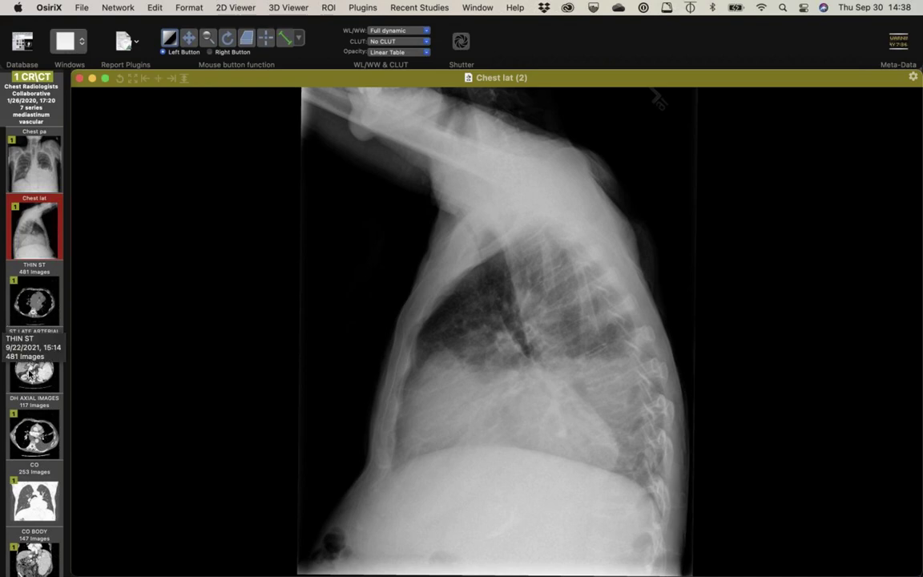
Step: Load the THIN ST CT series and page down from the hilar level through the heart and the posterior mediastinal mass
drag(34, 300, 435, 345)
scroll(436, 344, down, 15)
scroll(436, 344, down, 8)
scroll(485, 415, down, 15)
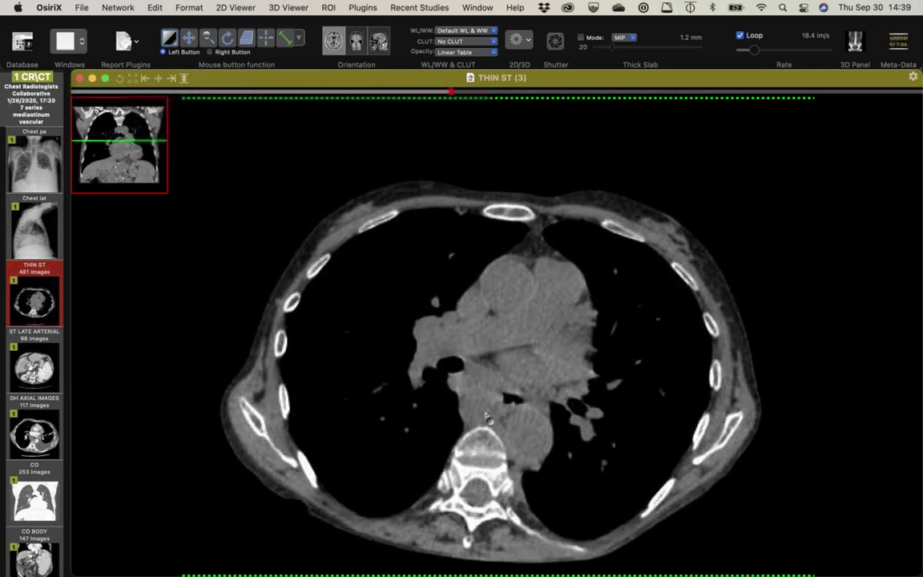
scroll(485, 414, down, 12)
scroll(488, 426, down, 4)
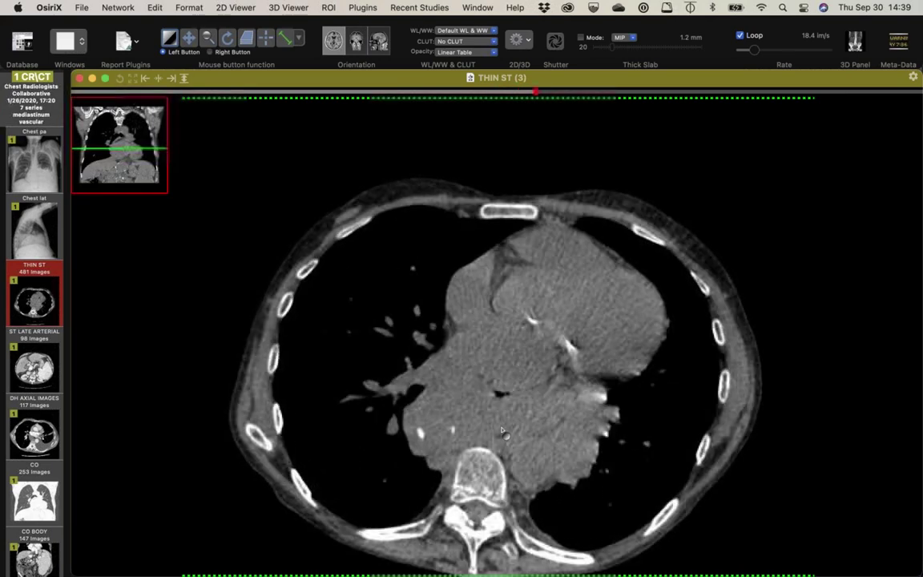
scroll(481, 431, down, 2)
scroll(449, 432, down, 4)
scroll(459, 431, down, 2)
scroll(450, 431, down, 6)
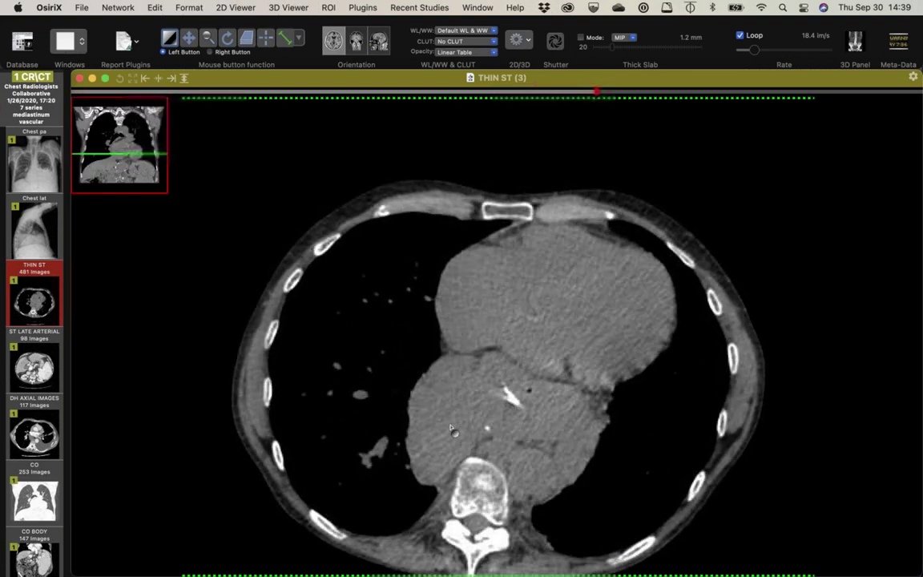
Step: Continue down the THIN ST series from the lower heart through the liver dome to the upper abdomen at kidney level
scroll(519, 413, down, 2)
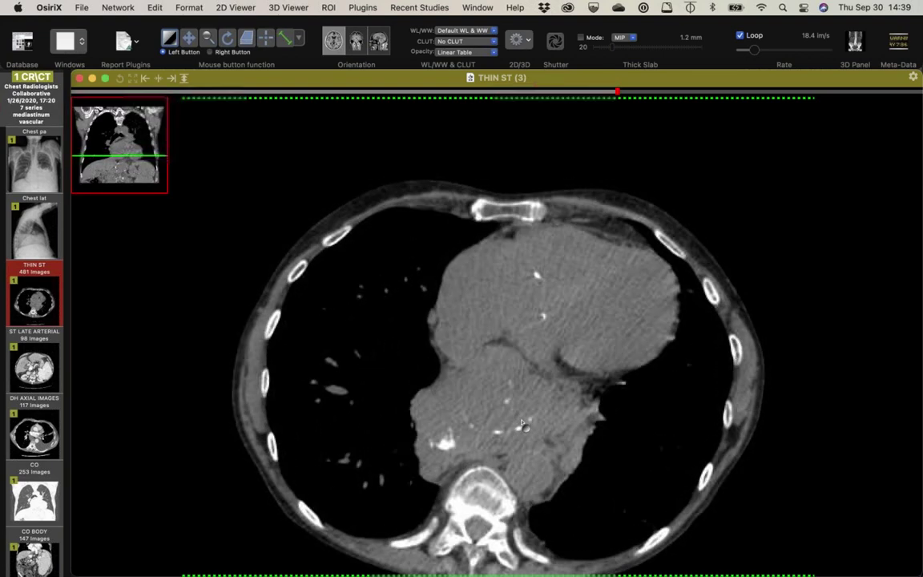
scroll(480, 424, down, 15)
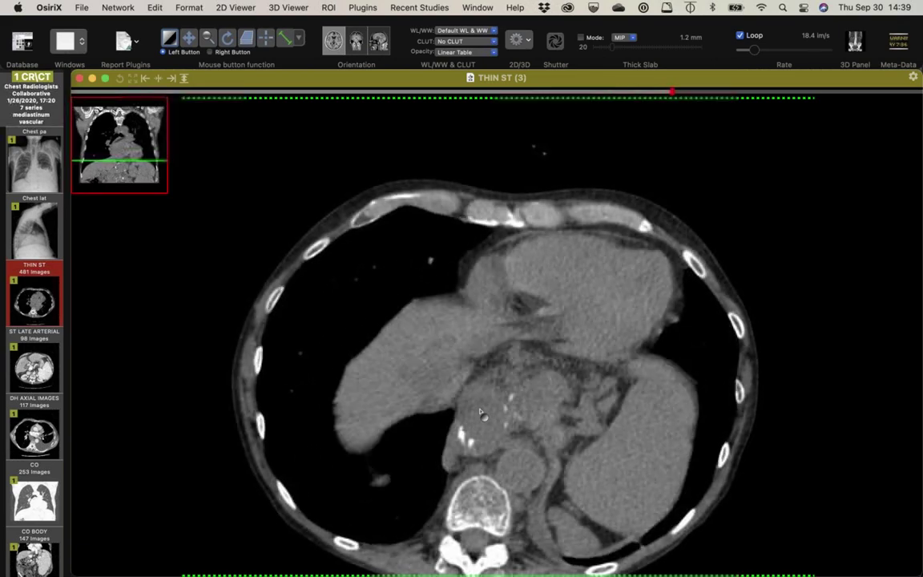
scroll(480, 413, down, 11)
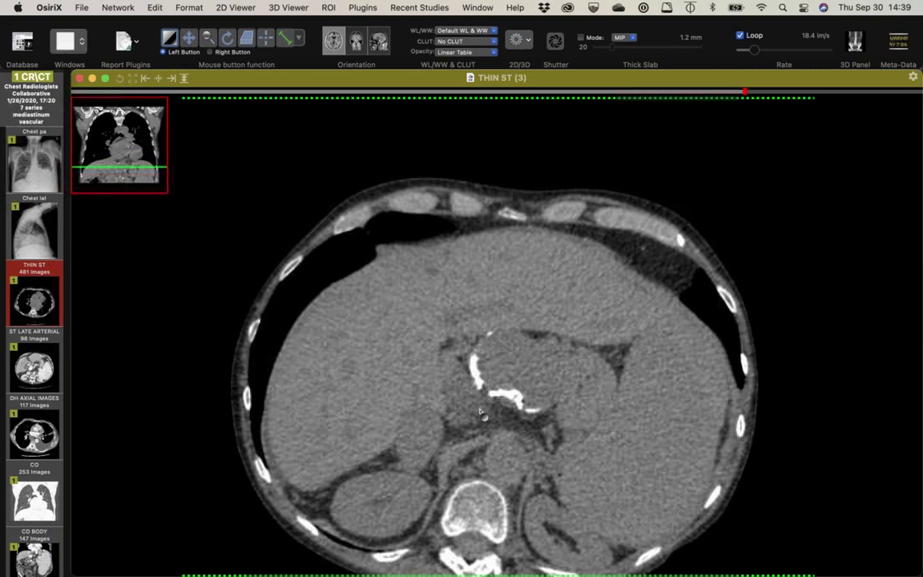
scroll(579, 484, down, 10)
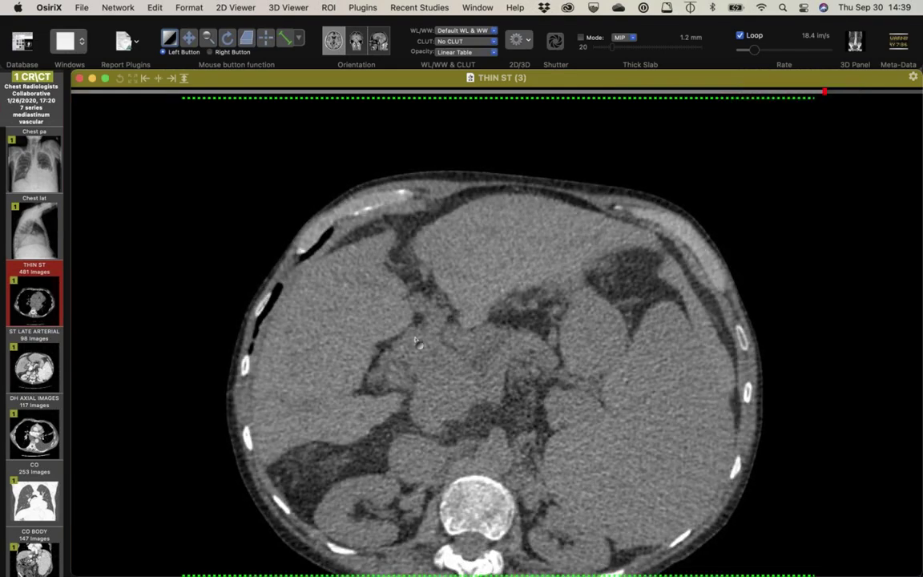
scroll(269, 343, down, 2)
scroll(249, 312, down, 4)
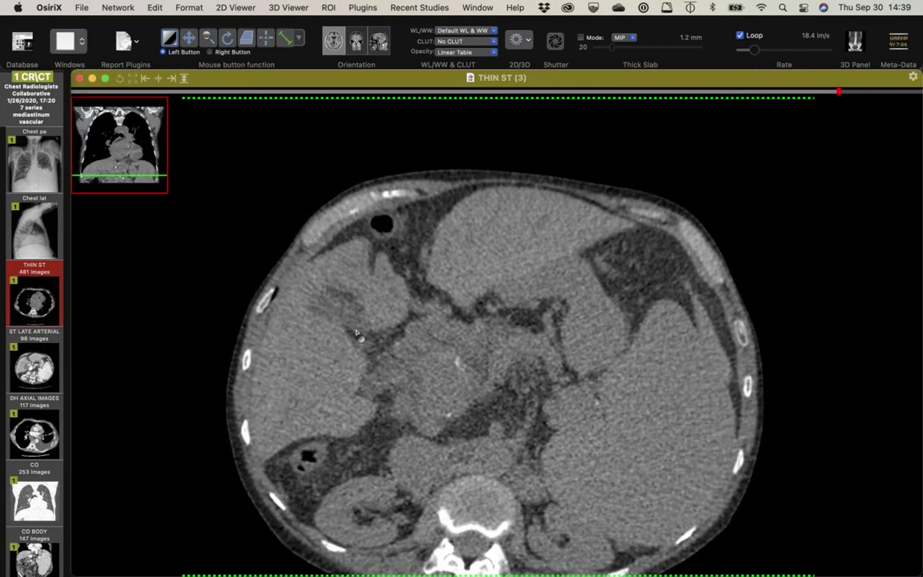
Step: Load the ST LATE ARTERIAL series, soften its window settings, and examine the dilated vessels behind the heart
drag(42, 353, 286, 349)
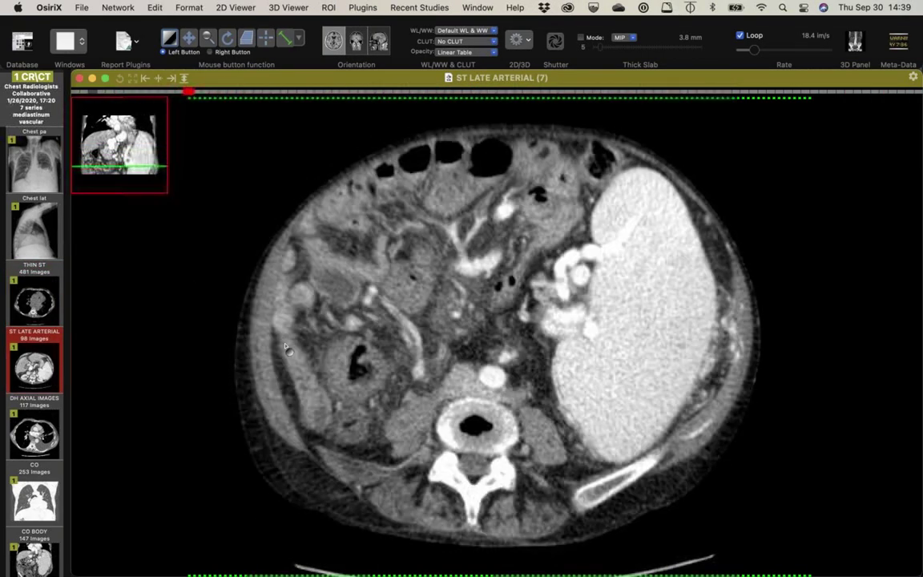
drag(286, 348, 311, 335)
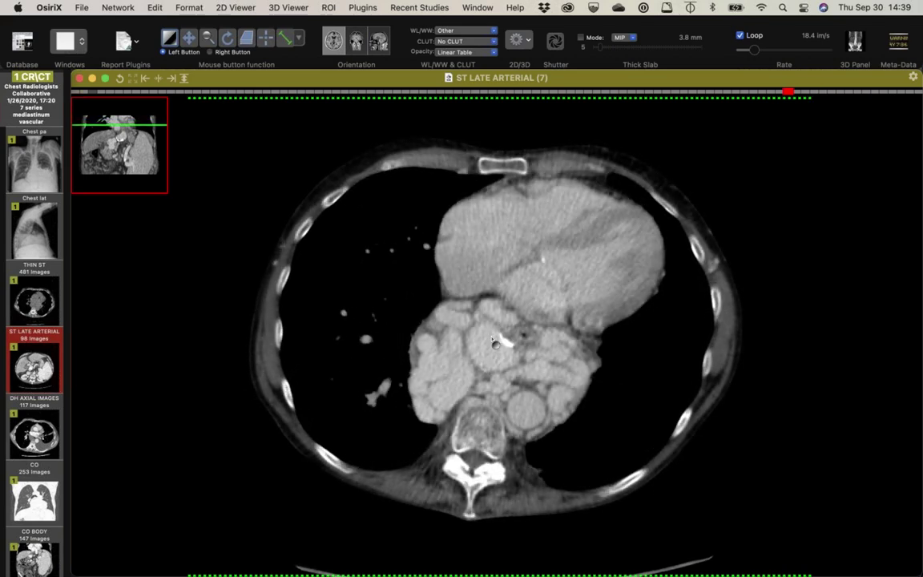
scroll(500, 368, up, 10)
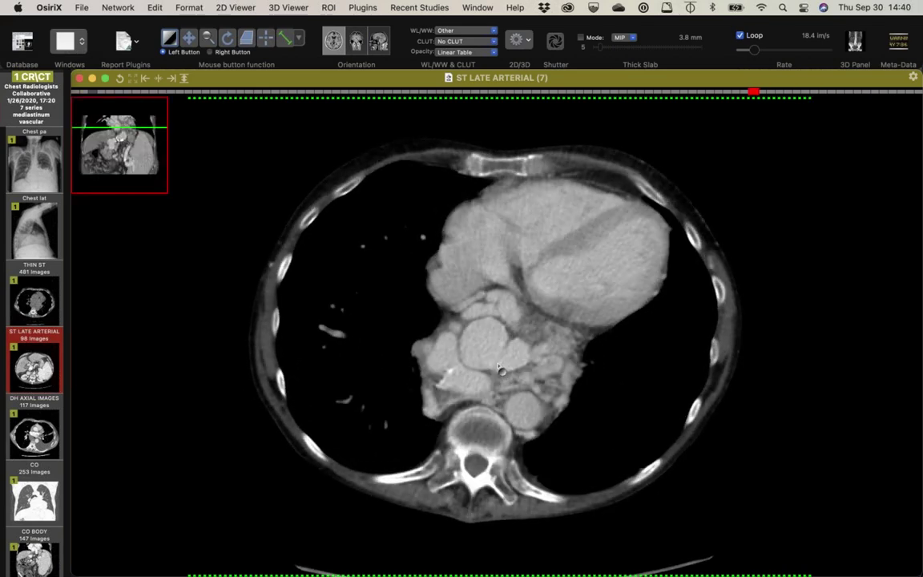
scroll(499, 369, down, 9)
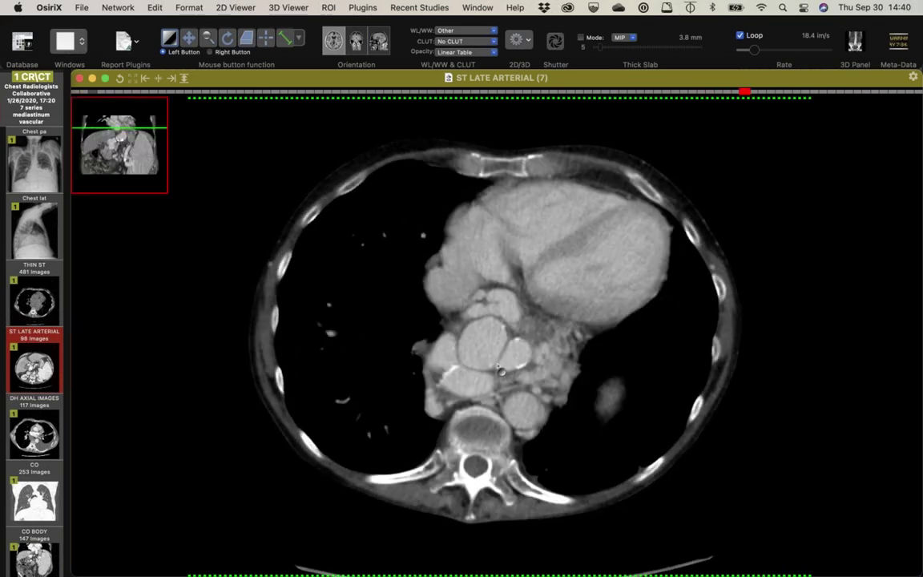
scroll(509, 370, up, 5)
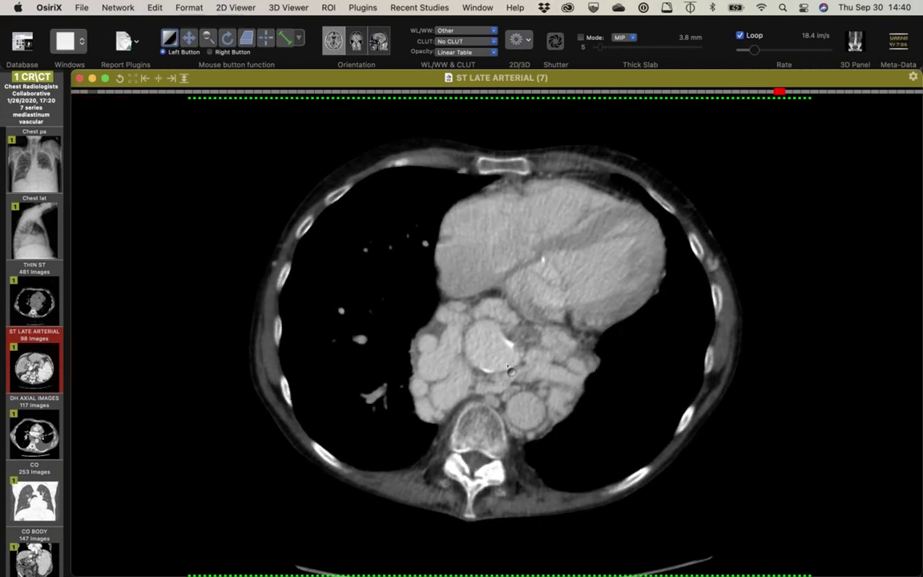
Step: Follow the paraspinal and paraesophageal vessels in ST LATE ARTERIAL down to the liver and back to the lower heart
scroll(510, 370, up, 8)
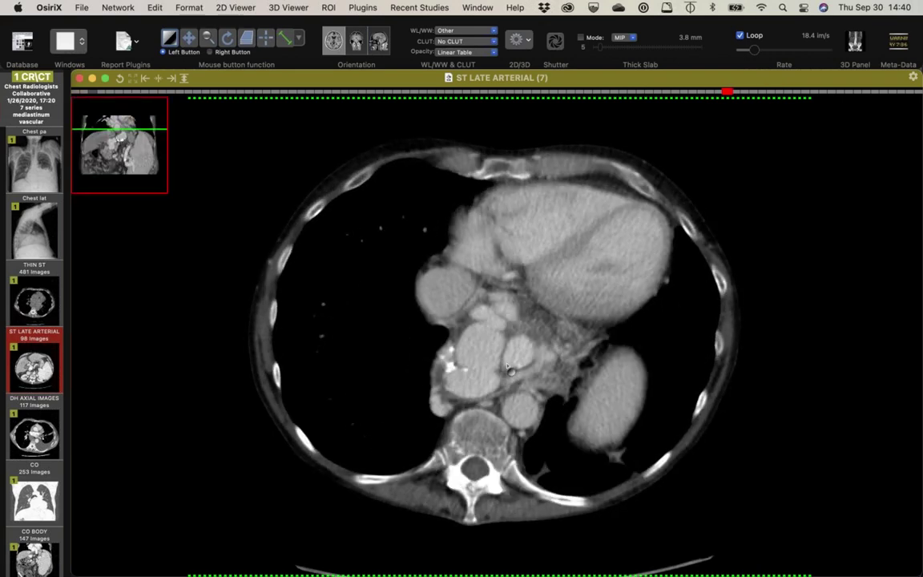
scroll(506, 366, up, 8)
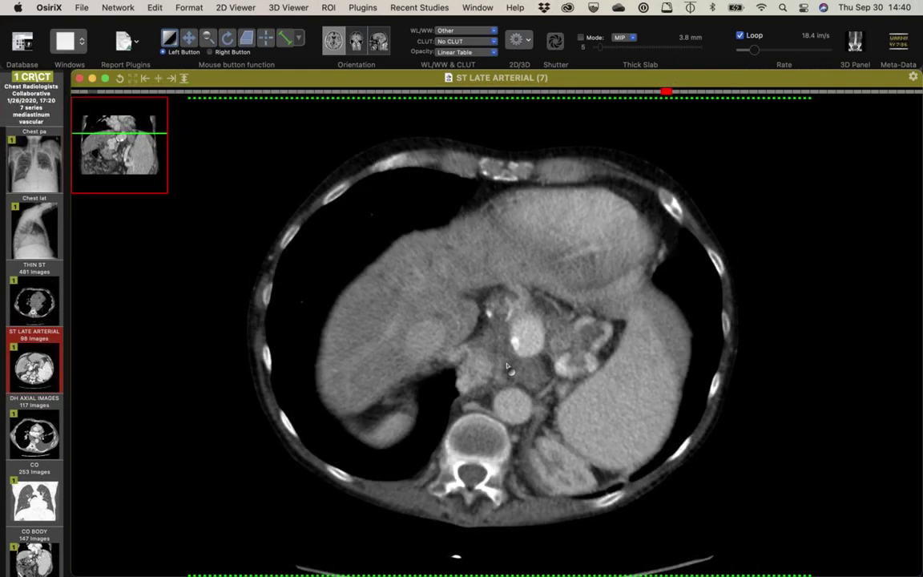
scroll(506, 367, down, 7)
scroll(507, 366, down, 4)
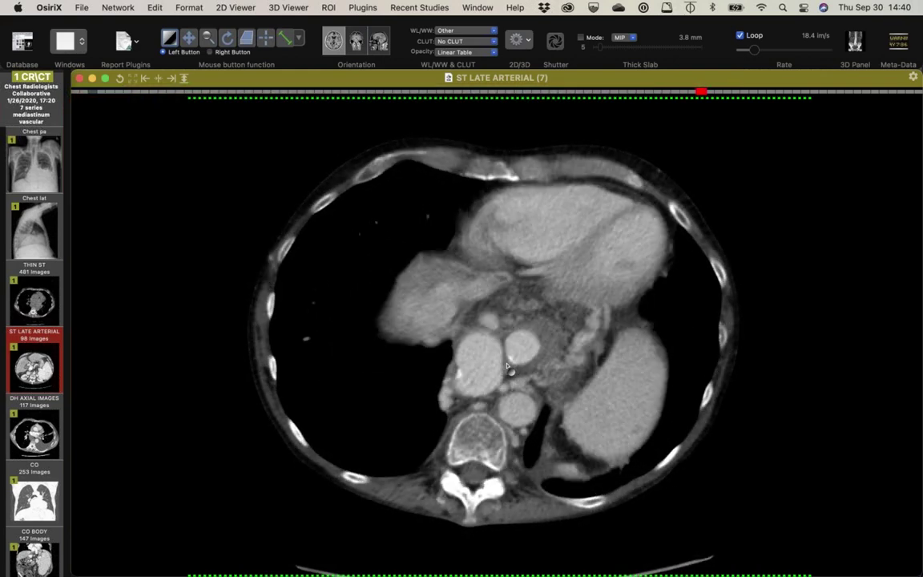
Step: Load the coronal CO BODY series and page through the lower mediastinal vessels, liver and enlarged spleen
mouse_move(40, 551)
mouse_down()
mouse_move(366, 457)
mouse_move(341, 487)
mouse_move(380, 437)
mouse_up()
scroll(341, 488, down, 10)
scroll(380, 437, up, 5)
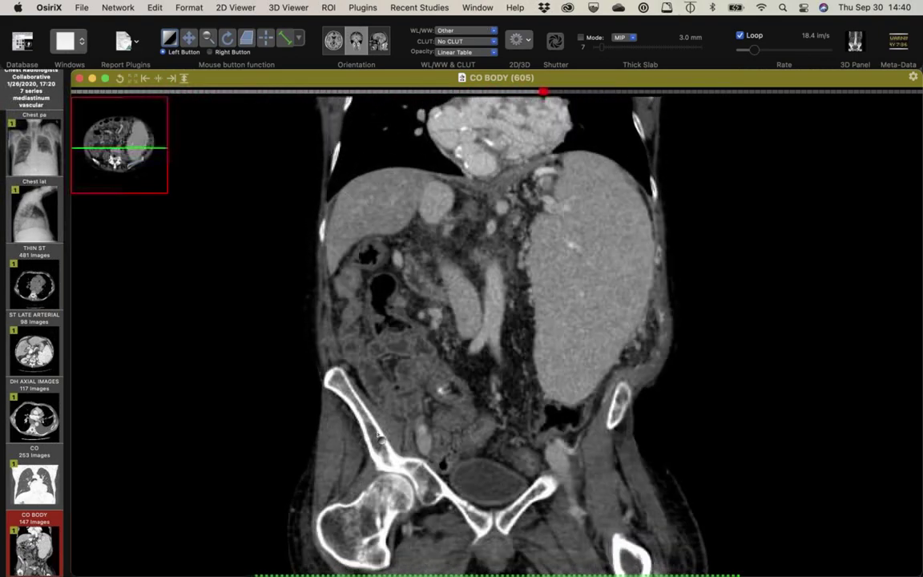
scroll(494, 178, down, 5)
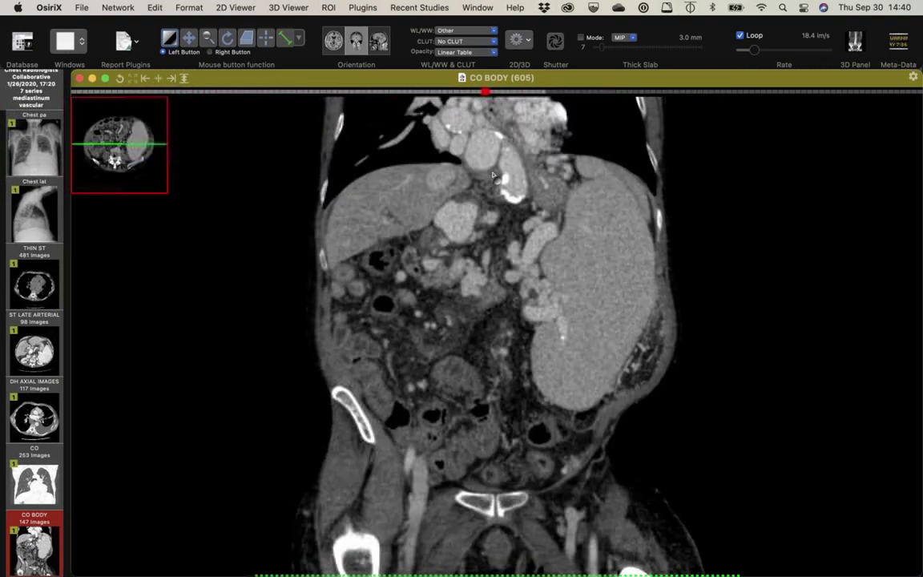
scroll(494, 178, up, 3)
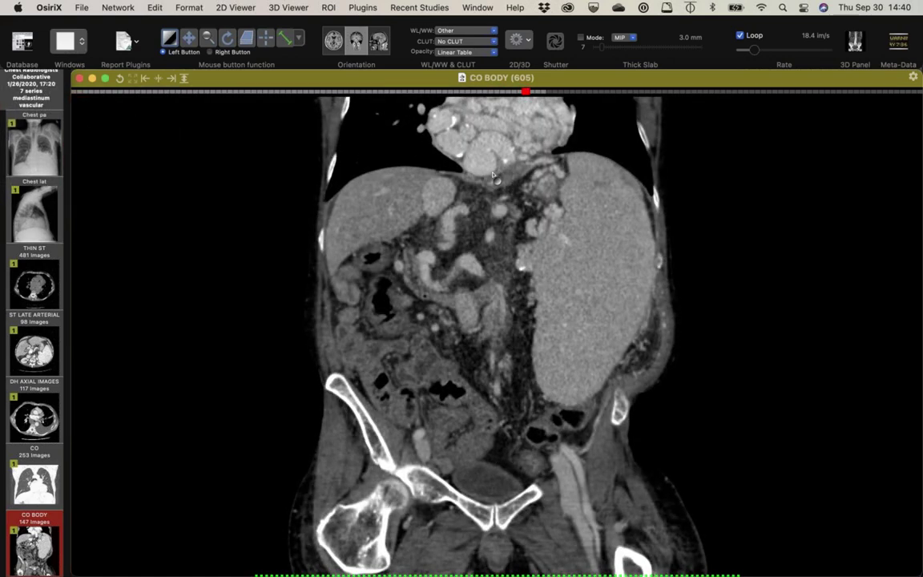
scroll(494, 177, up, 4)
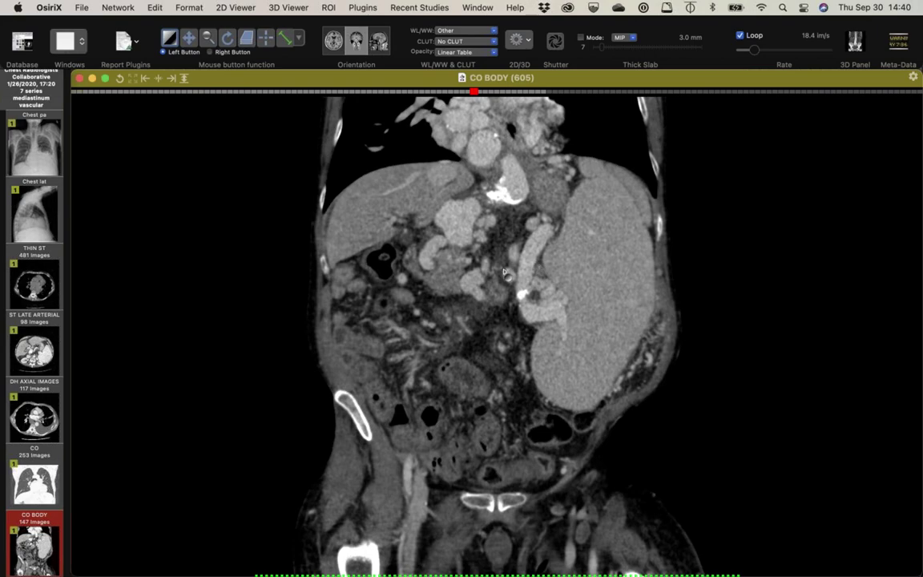
scroll(476, 233, up, 6)
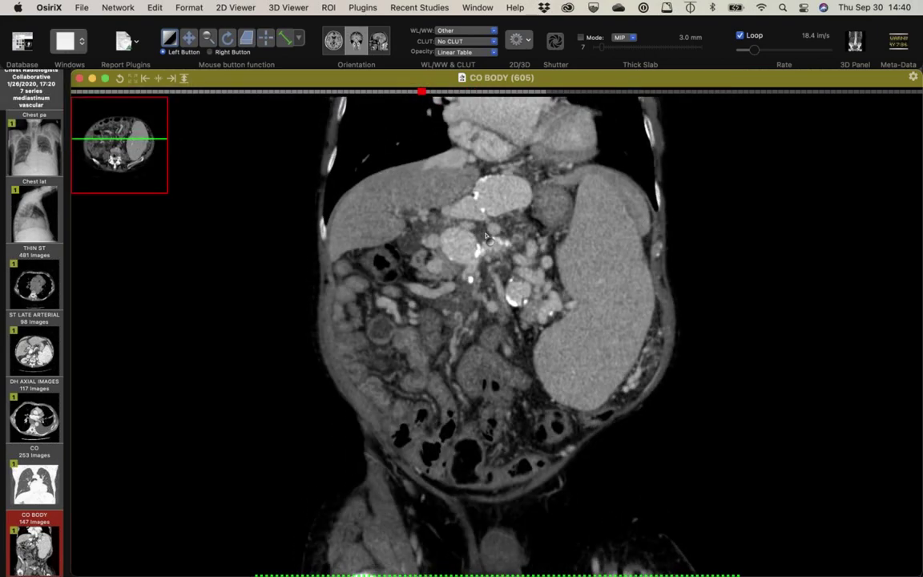
Step: Page back through CO BODY to the coronal slices showing the mediastinal vascular mass beneath the heart
scroll(485, 237, down, 5)
scroll(486, 237, down, 5)
scroll(486, 237, up, 3)
scroll(487, 237, down, 4)
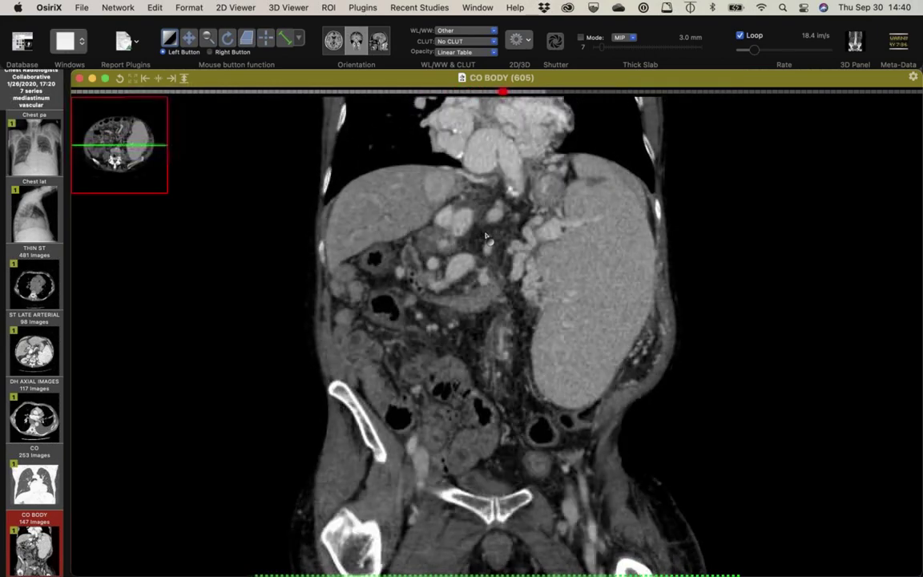
scroll(487, 238, down, 1)
scroll(472, 97, down, 3)
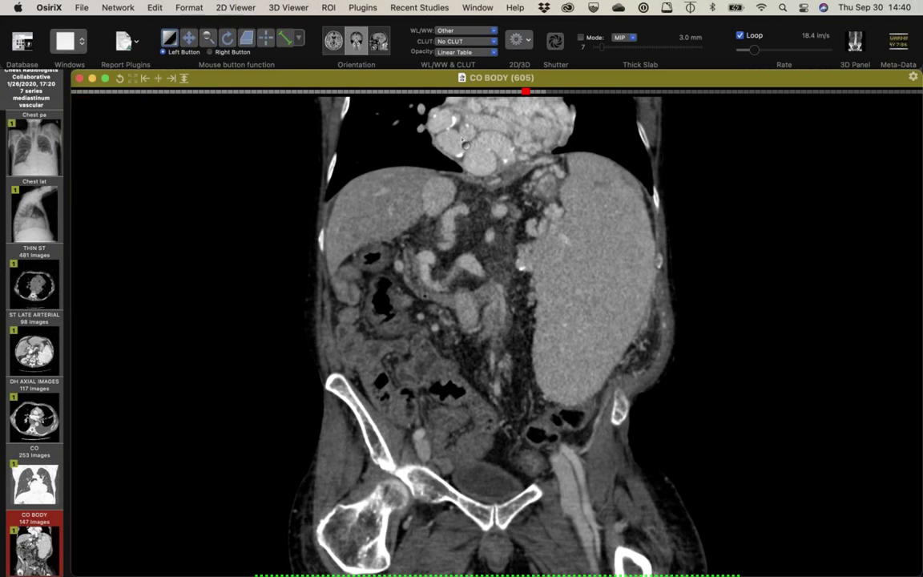
Step: Return to the study database and open the ENHANCED THINS series of the 8/9/2021 esophagus CT/RF study
click(28, 42)
click(192, 130)
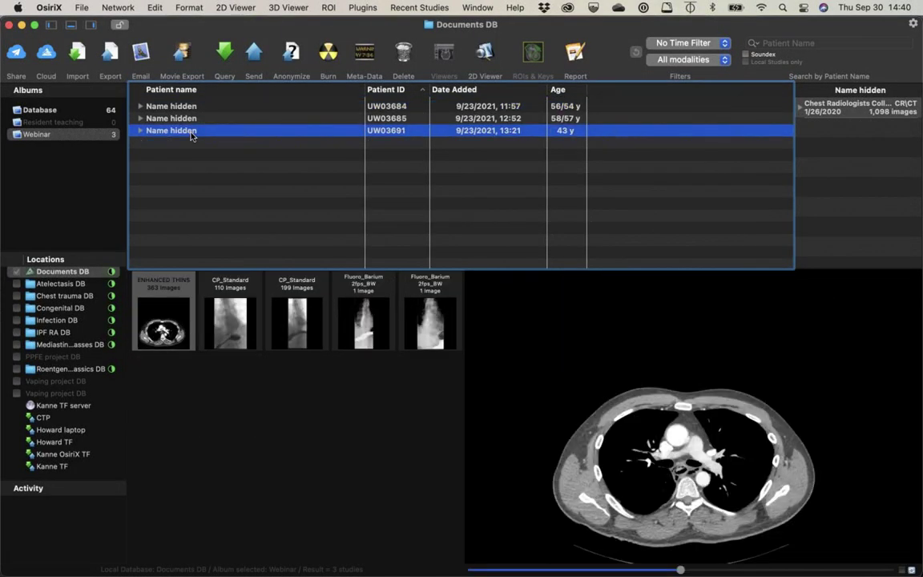
double_click(170, 308)
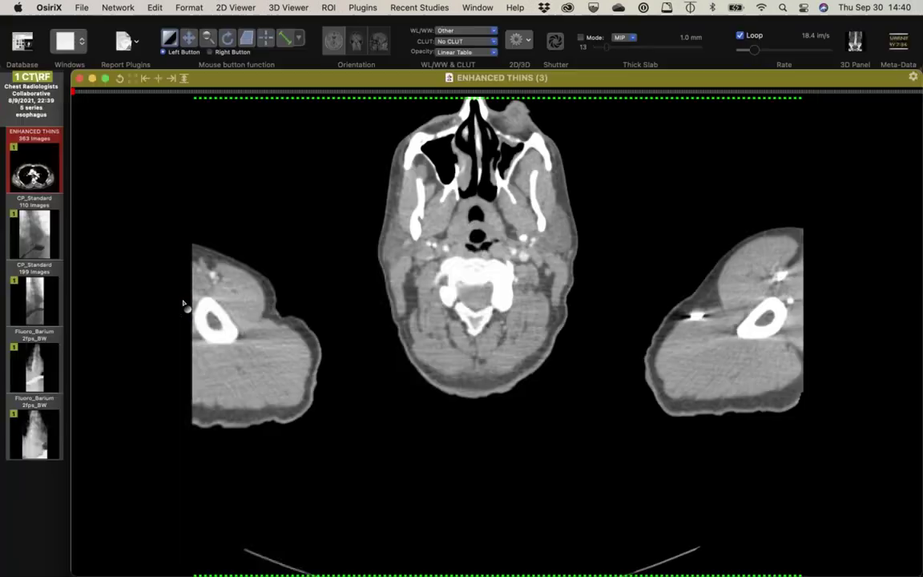
Step: Page down the ENHANCED THINS series from the face through the neck to the lung apices, examining the soft-tissue gas
scroll(371, 331, down, 10)
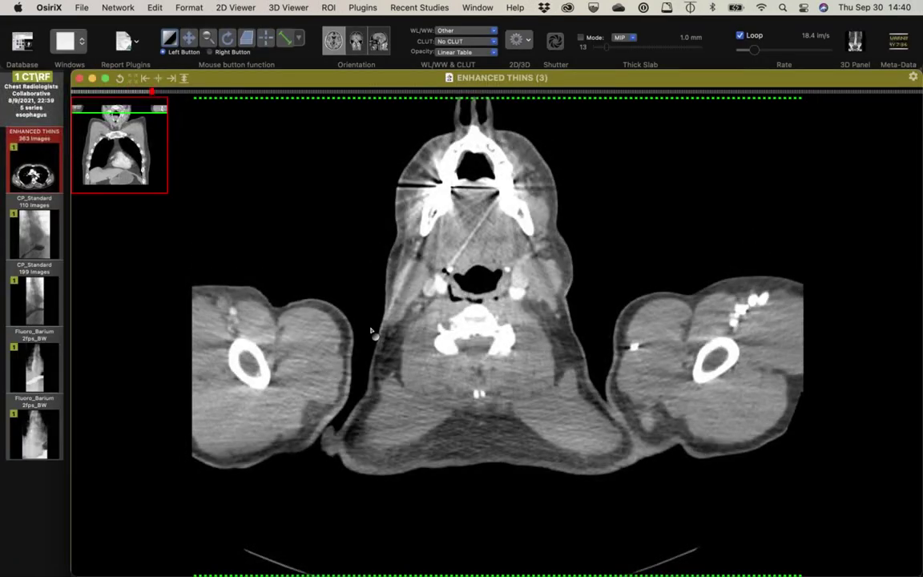
scroll(371, 331, up, 5)
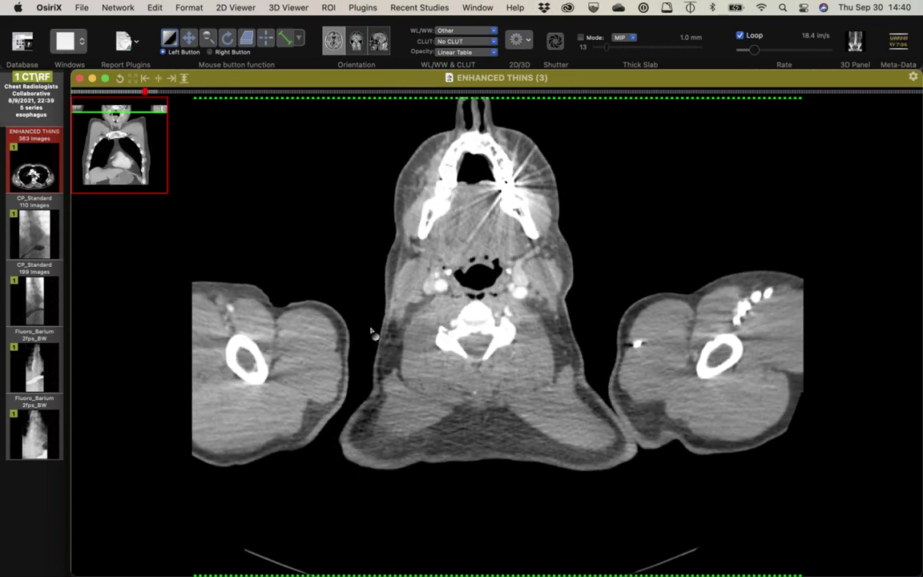
scroll(371, 330, down, 5)
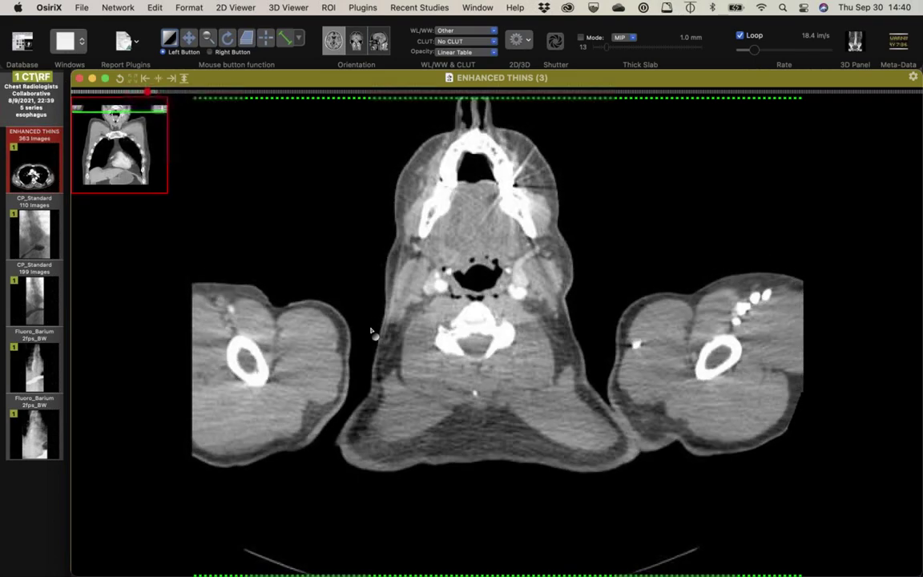
scroll(371, 330, down, 5)
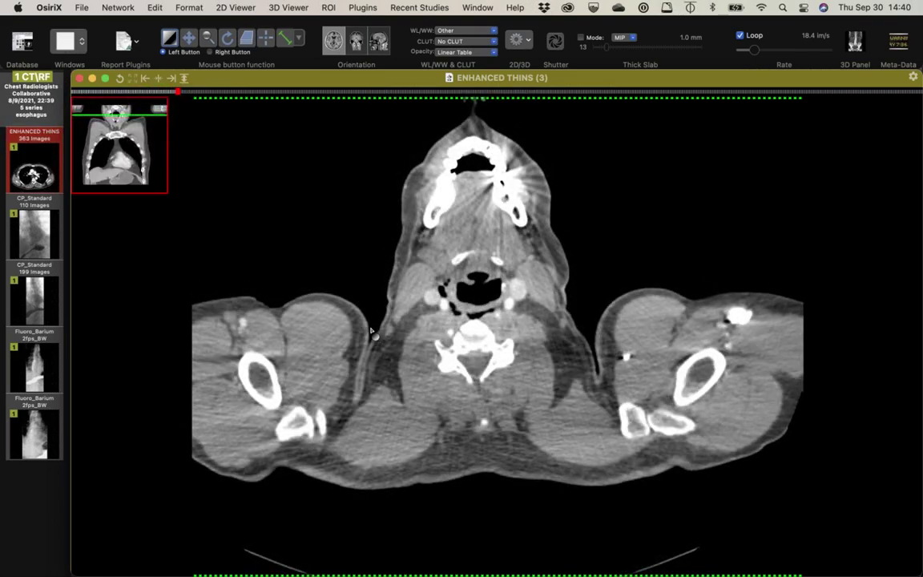
scroll(371, 331, down, 5)
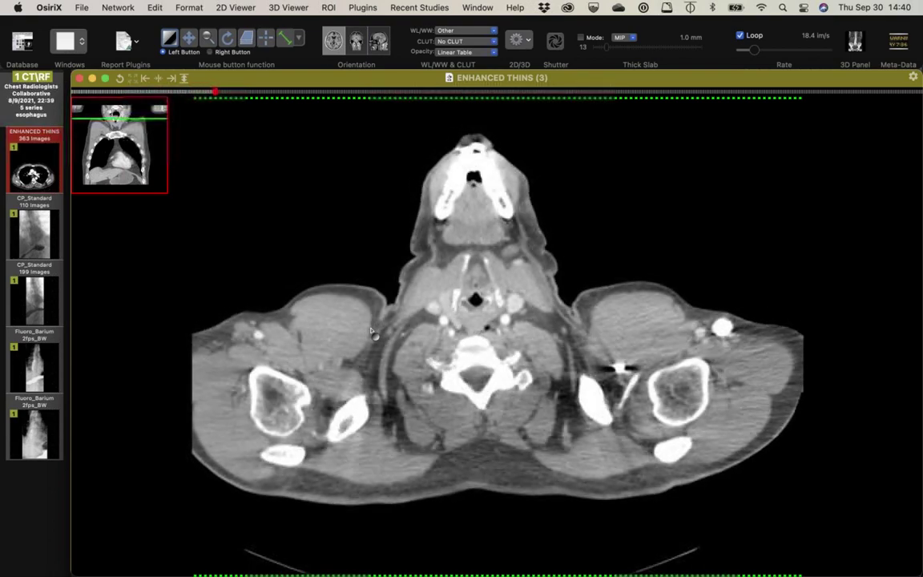
scroll(370, 331, down, 4)
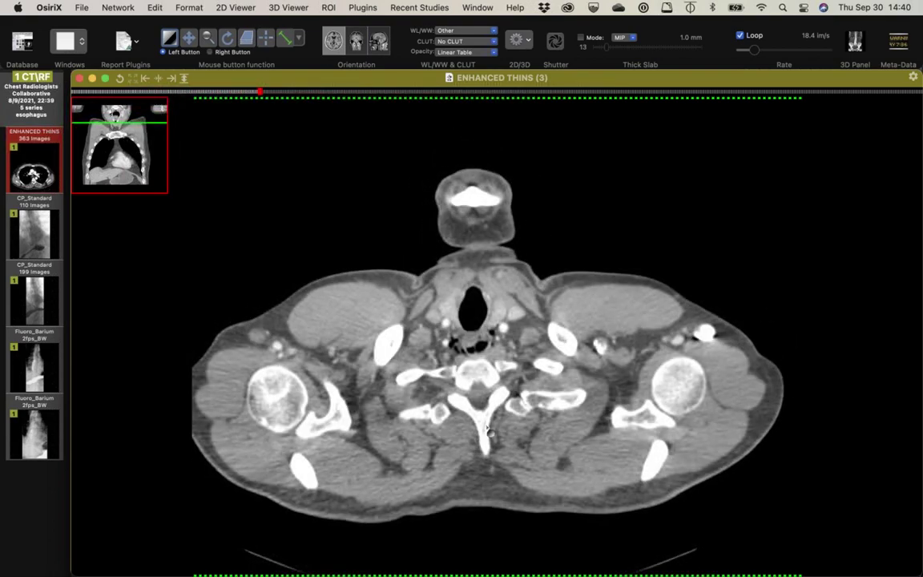
scroll(485, 335, down, 5)
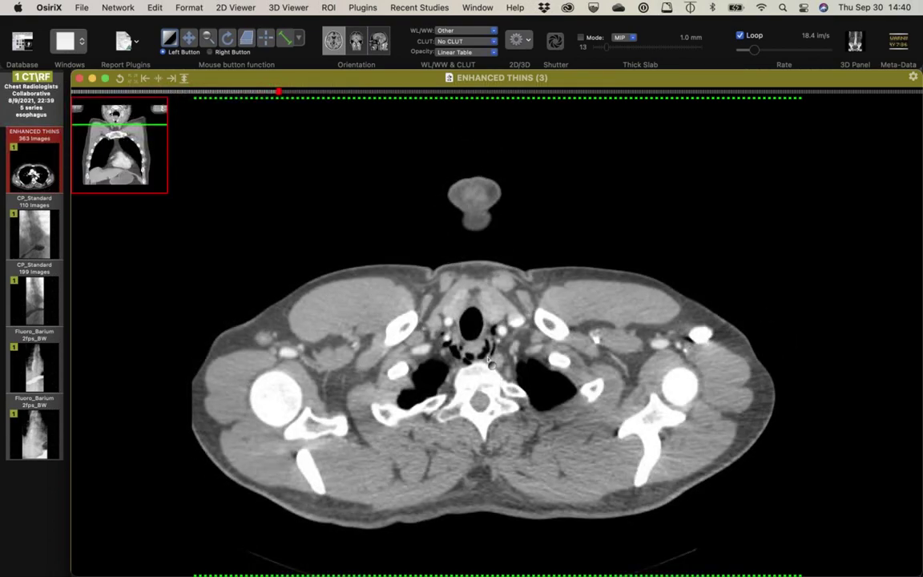
scroll(487, 359, down, 2)
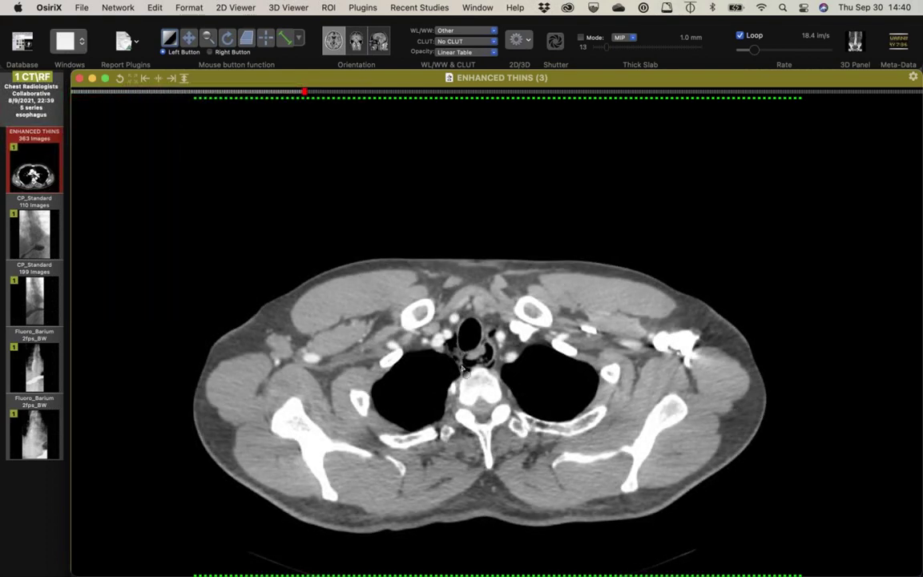
Step: Magnify the ENHANCED THINS images and follow the esophagus and surrounding gas from the thoracic inlet to the pulmonary artery level
click(207, 38)
drag(405, 239, 408, 173)
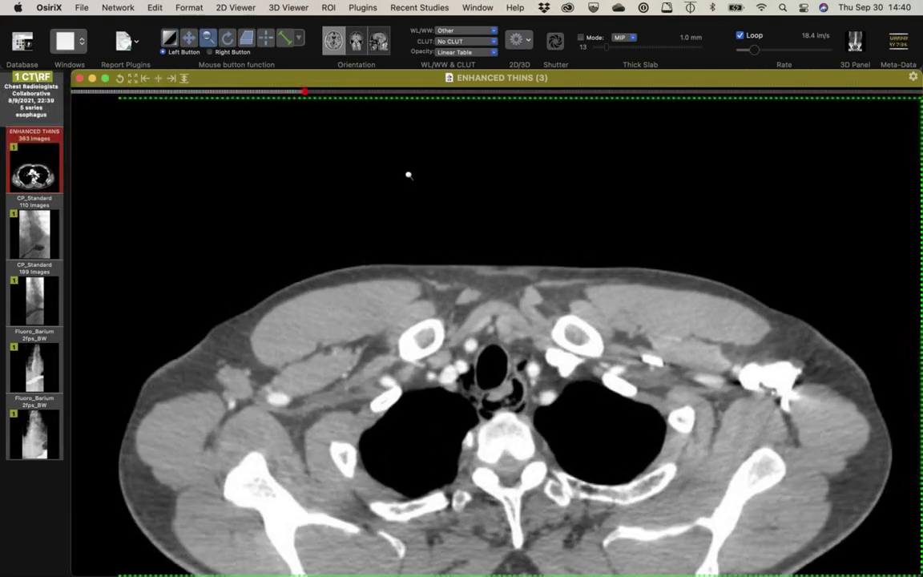
scroll(550, 432, down, 3)
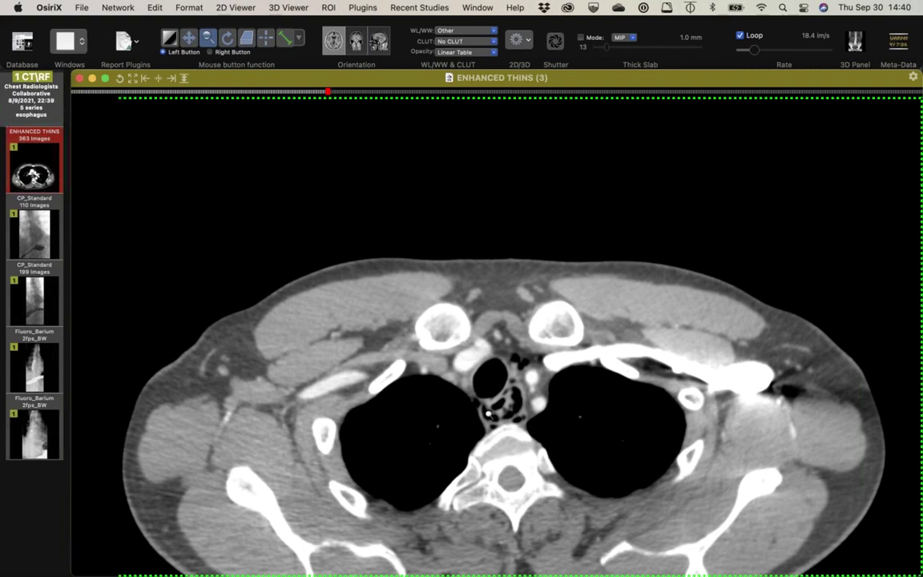
scroll(506, 438, down, 5)
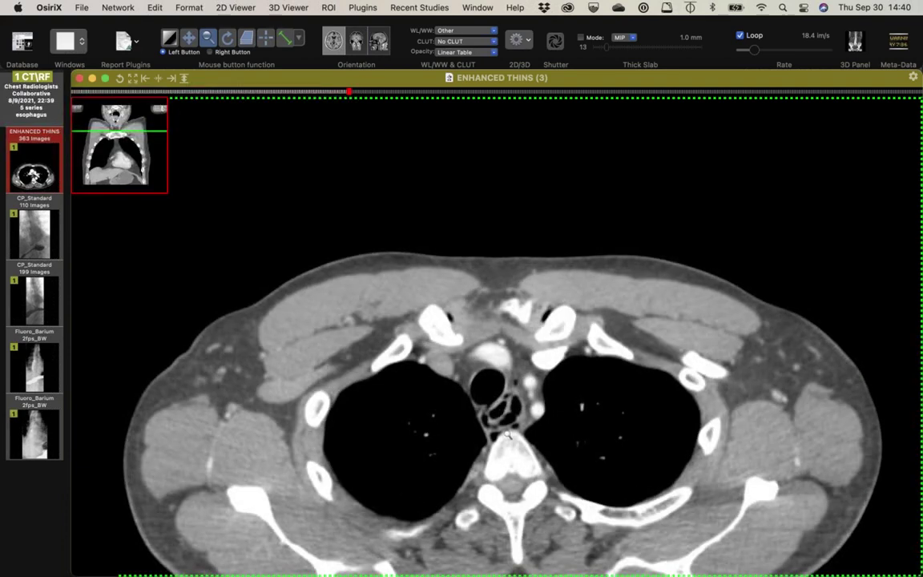
scroll(506, 438, down, 6)
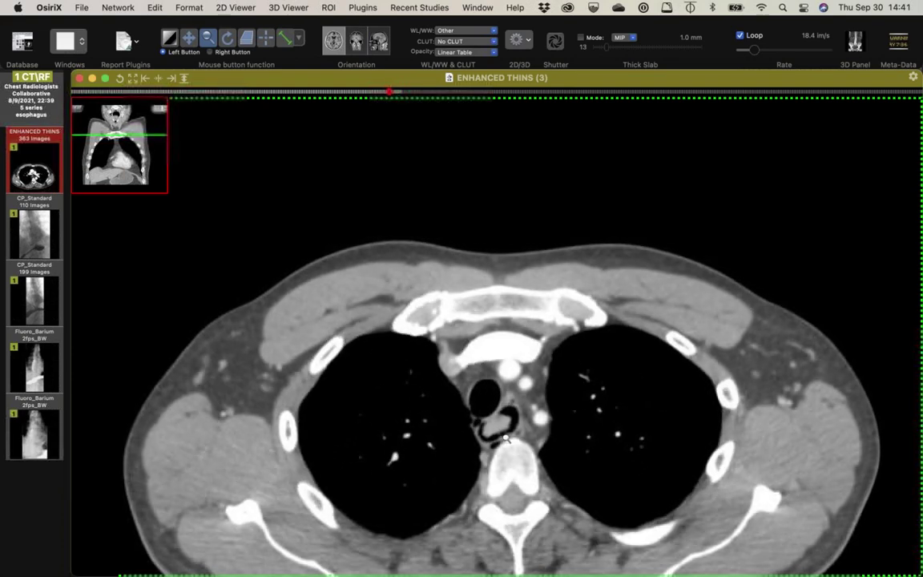
scroll(506, 436, down, 3)
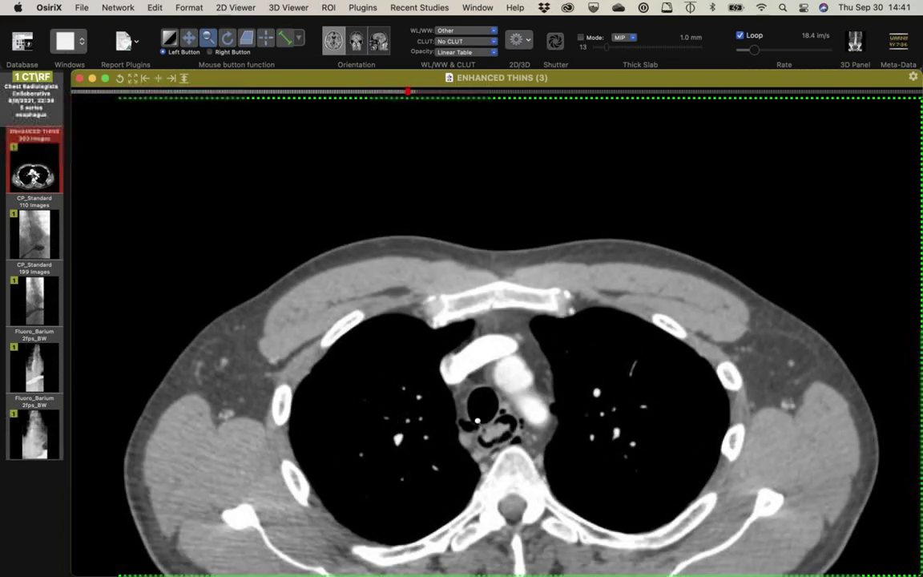
scroll(514, 433, down, 5)
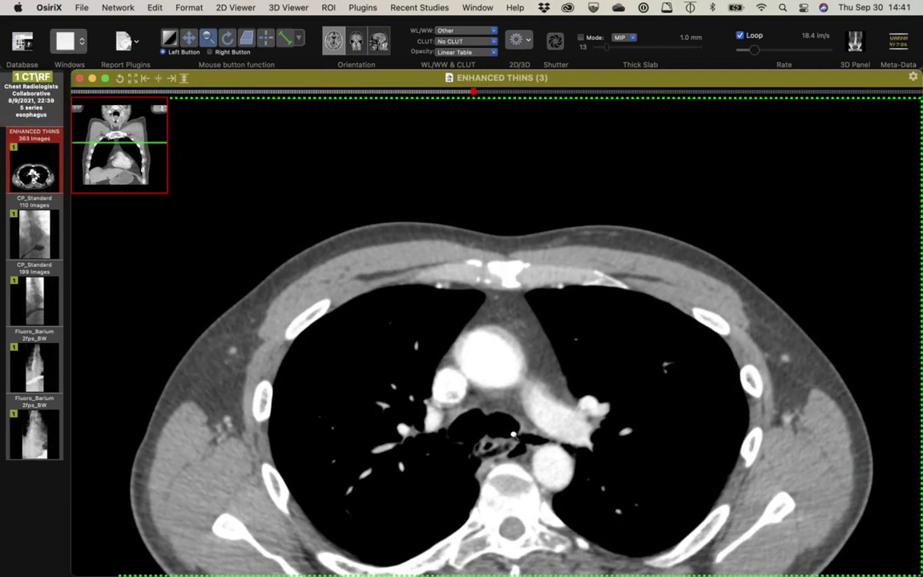
Step: Follow the esophagus in ENHANCED THINS behind the heart down to the level of the liver and stomach
scroll(513, 434, down, 12)
scroll(514, 434, down, 6)
scroll(503, 469, down, 2)
scroll(484, 479, down, 3)
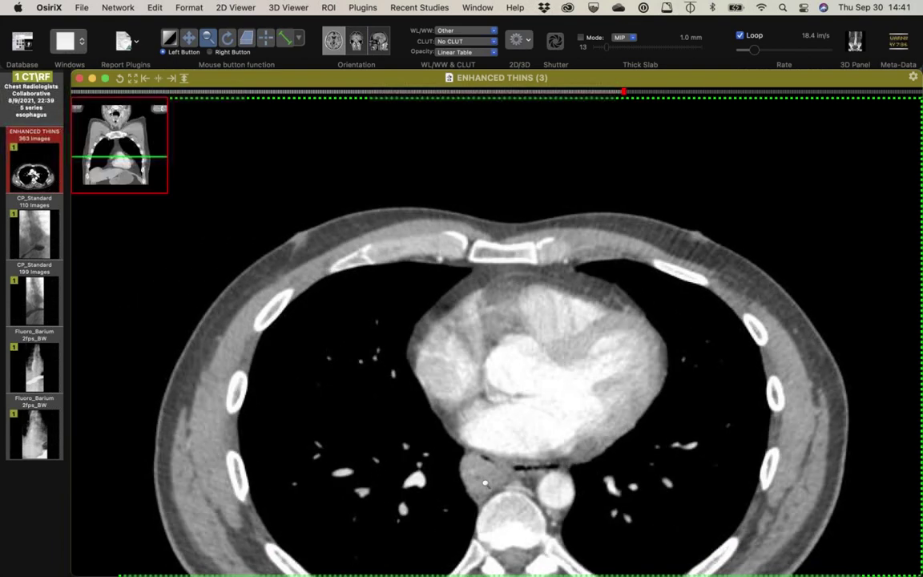
scroll(484, 482, down, 4)
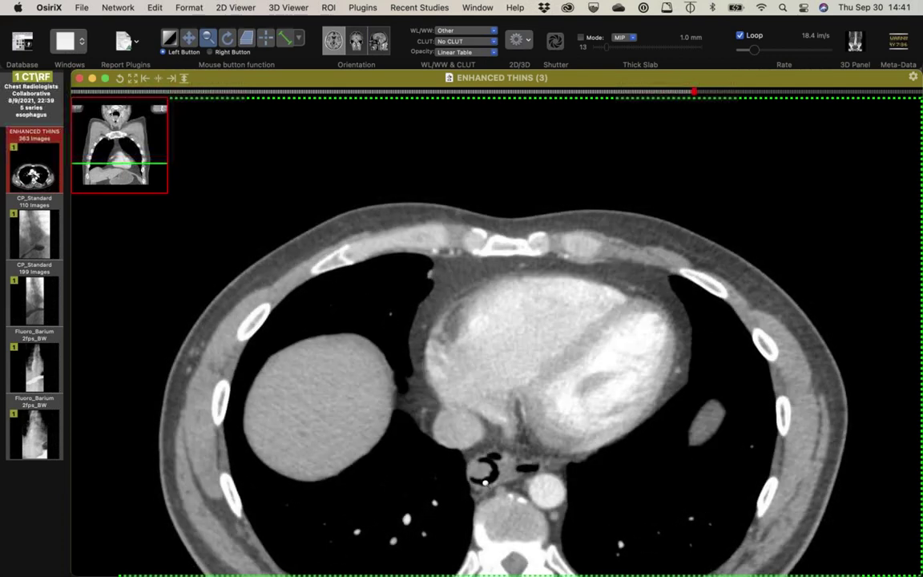
scroll(485, 481, down, 4)
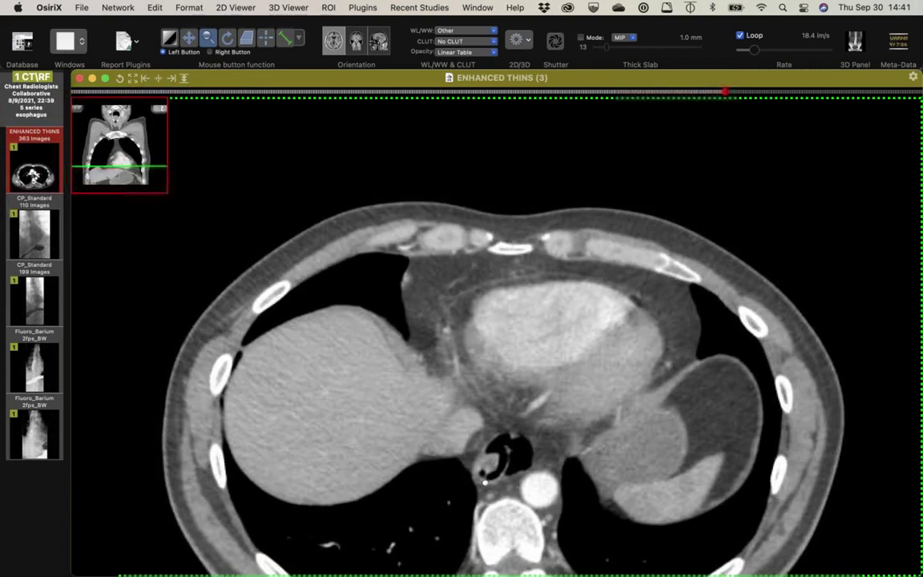
scroll(509, 455, down, 2)
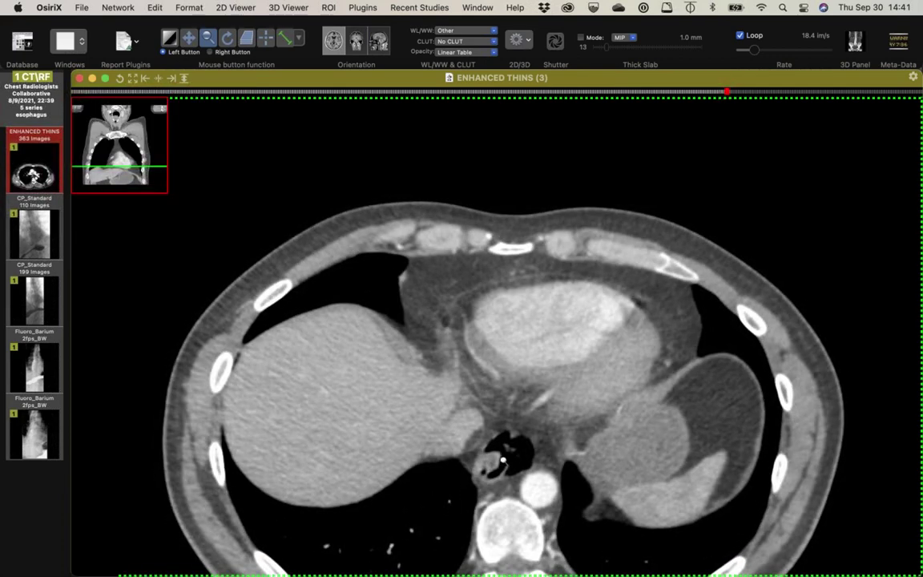
Step: Examine the distal esophagus and surrounding gas on axial ENHANCED THINS between the lower heart and the upper stomach
scroll(516, 467, down, 6)
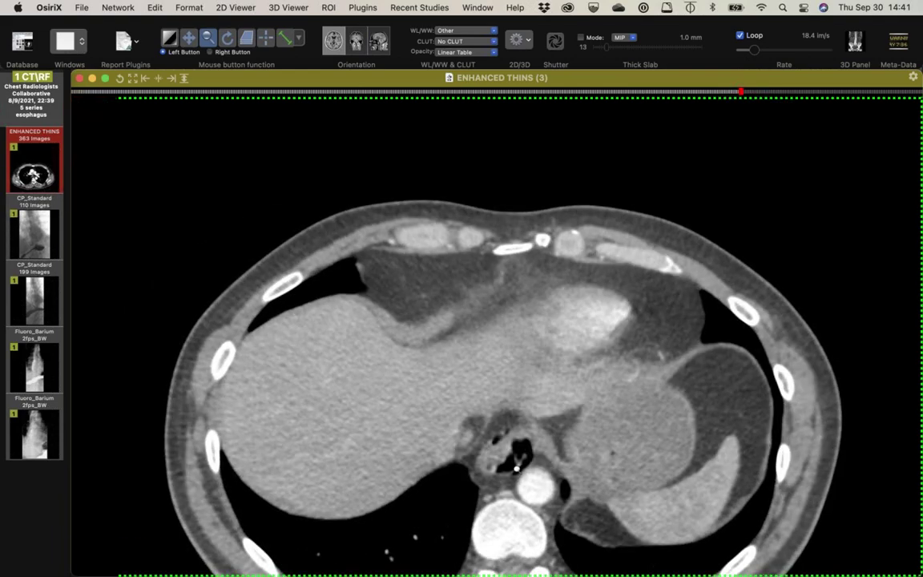
scroll(535, 473, up, 3)
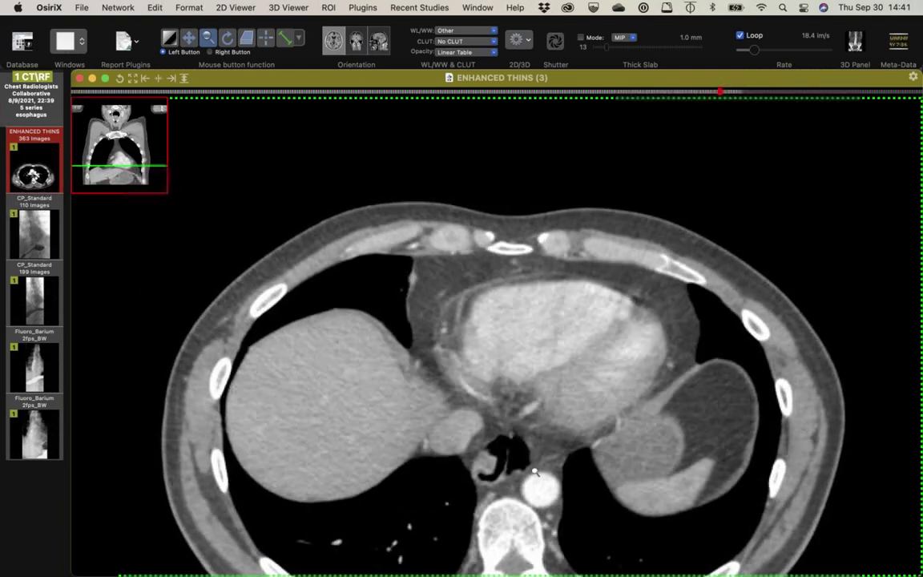
scroll(535, 472, down, 6)
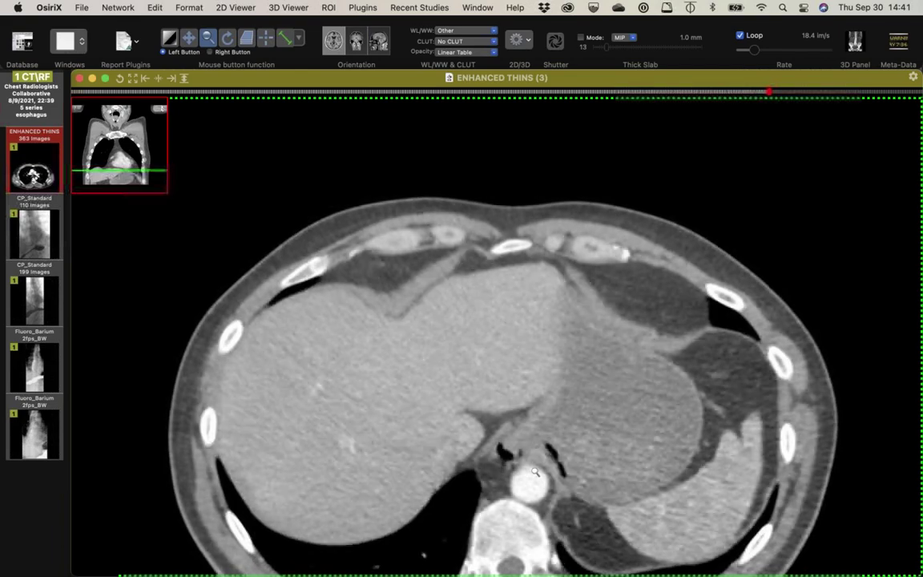
scroll(556, 464, down, 2)
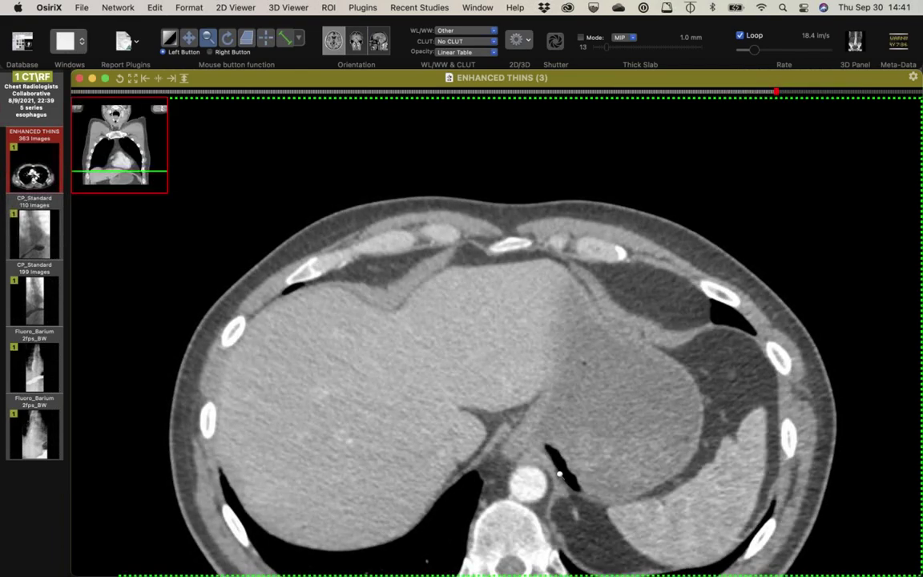
scroll(558, 474, down, 3)
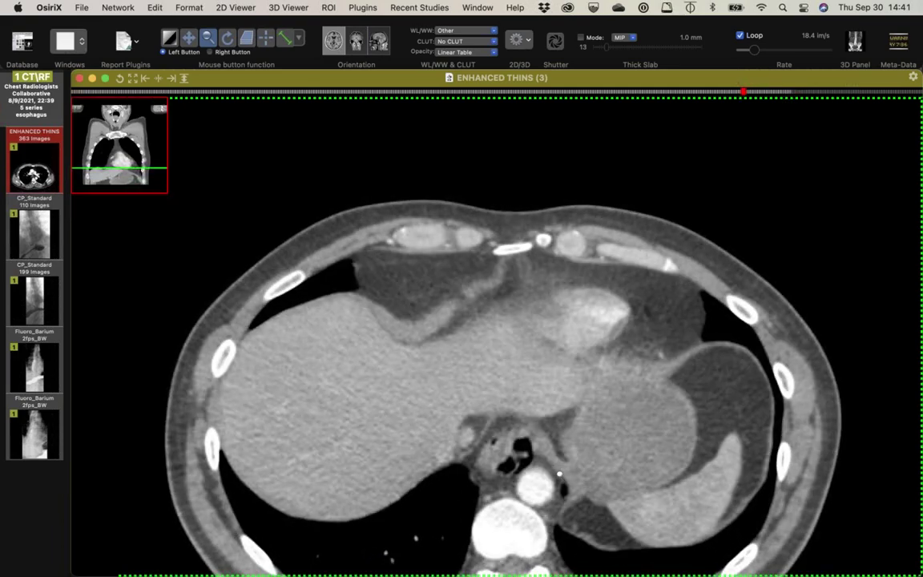
scroll(558, 474, up, 3)
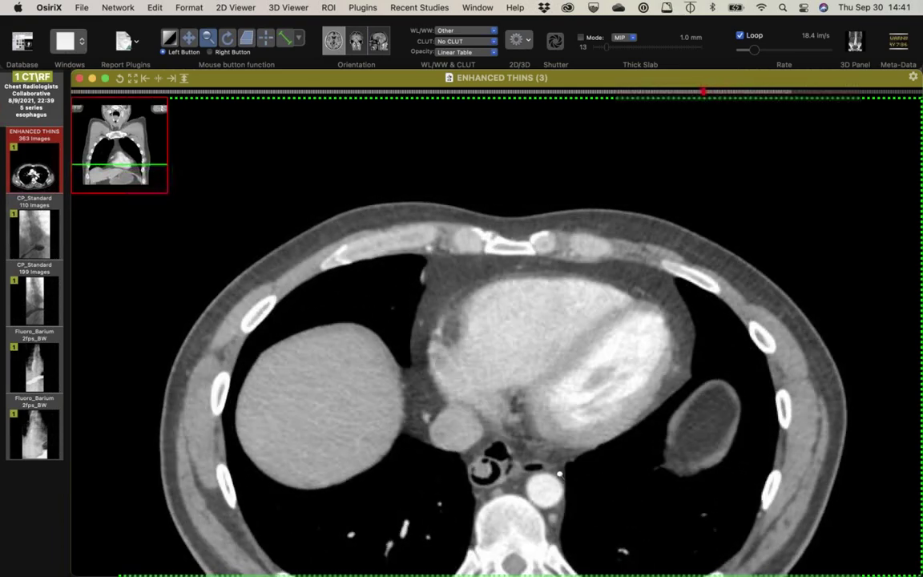
scroll(558, 474, up, 3)
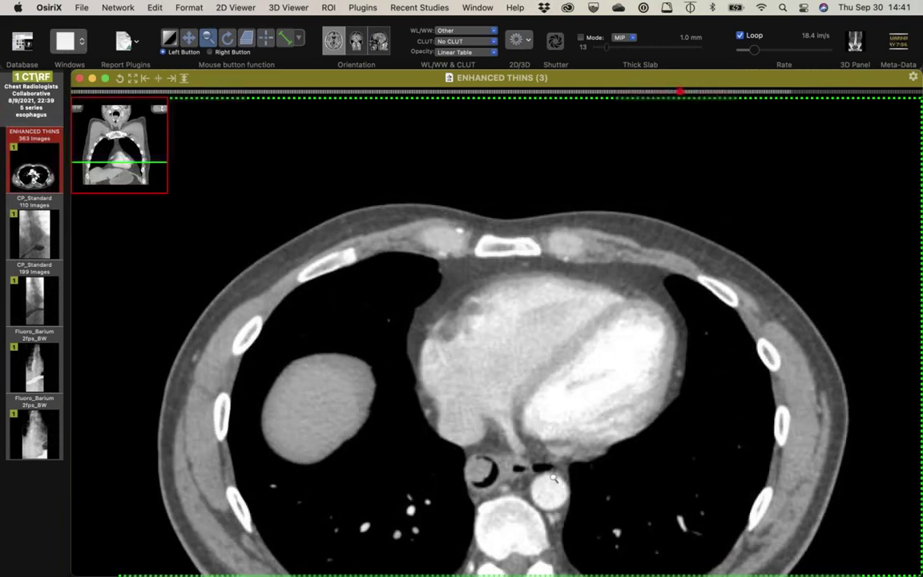
scroll(553, 478, down, 3)
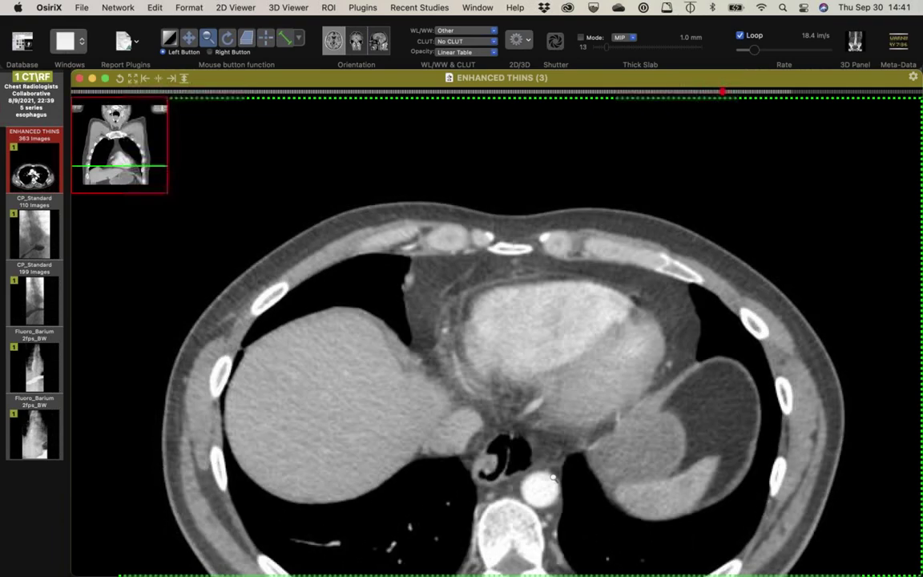
Step: Trace the esophagus on axial ENHANCED THINS through the hiatus to the upper abdomen and back above the gastroesophageal junction
scroll(553, 478, down, 8)
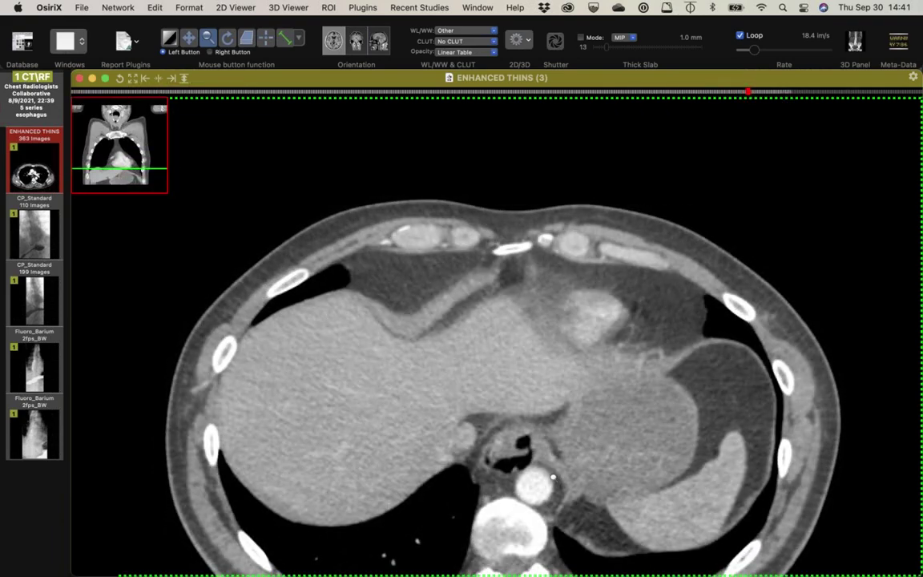
scroll(552, 475, down, 5)
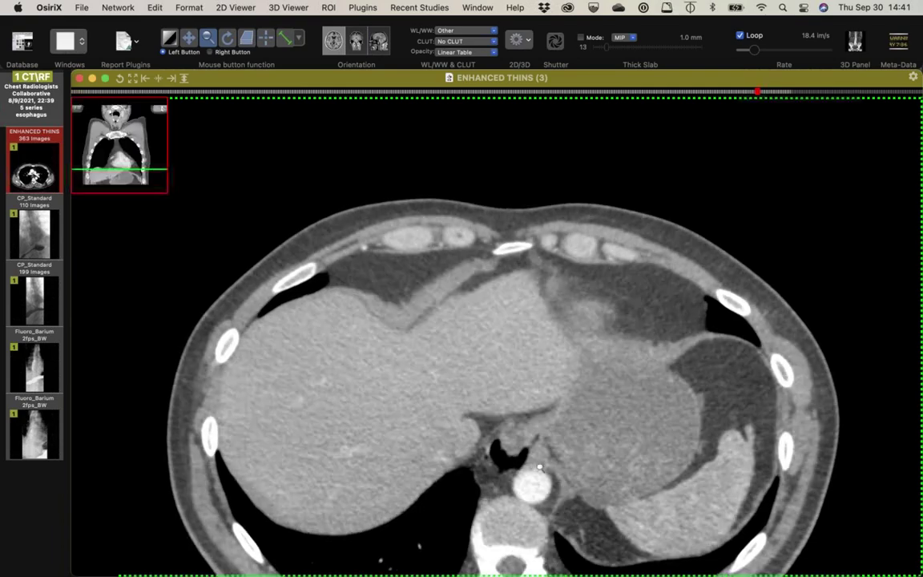
scroll(539, 467, down, 15)
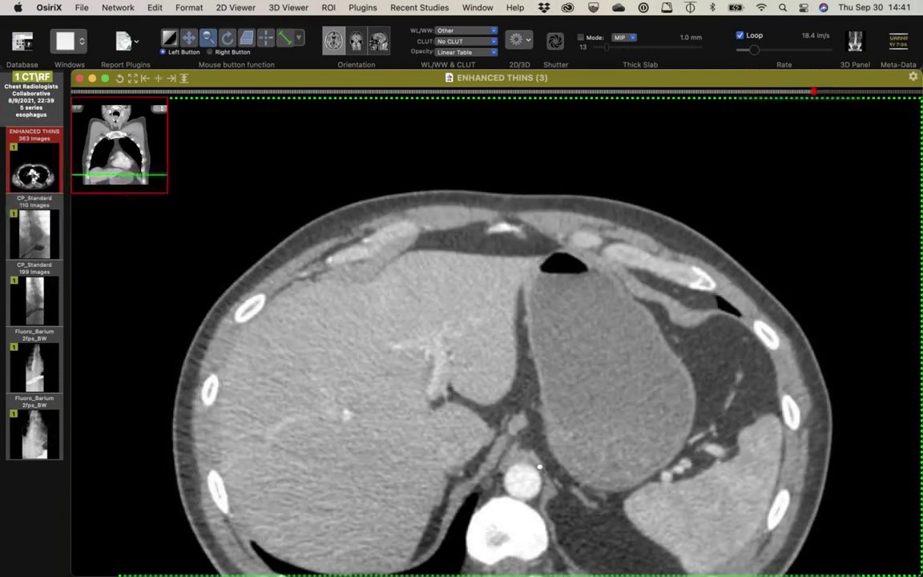
scroll(539, 467, up, 9)
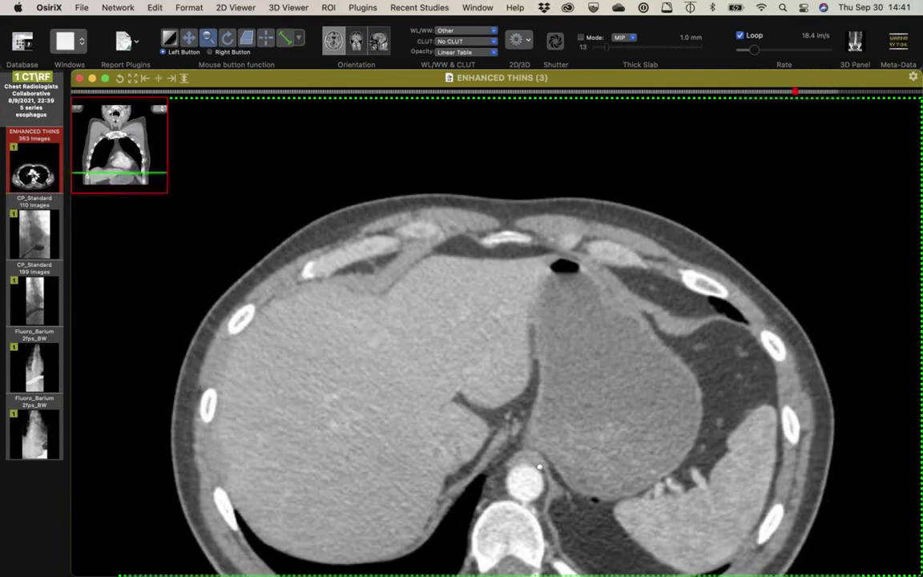
scroll(539, 467, up, 9)
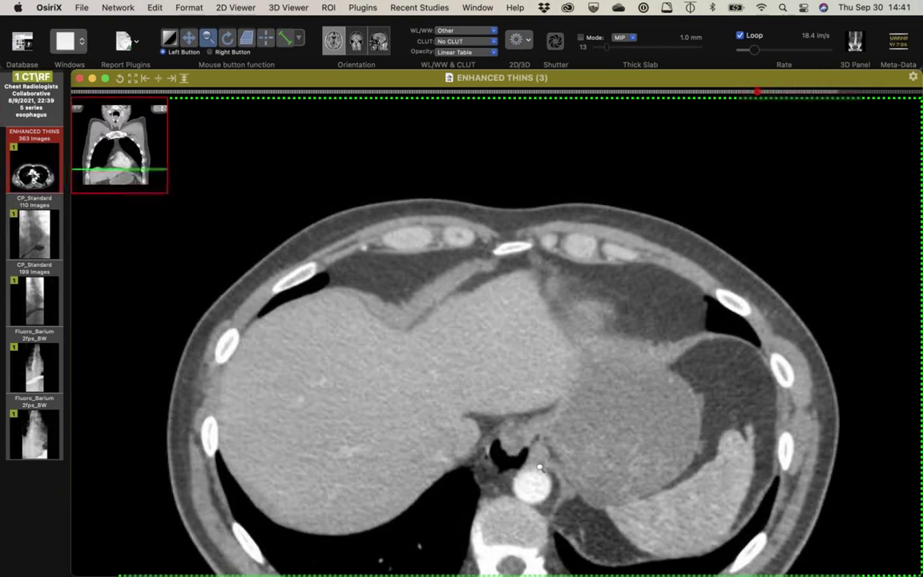
scroll(539, 467, up, 3)
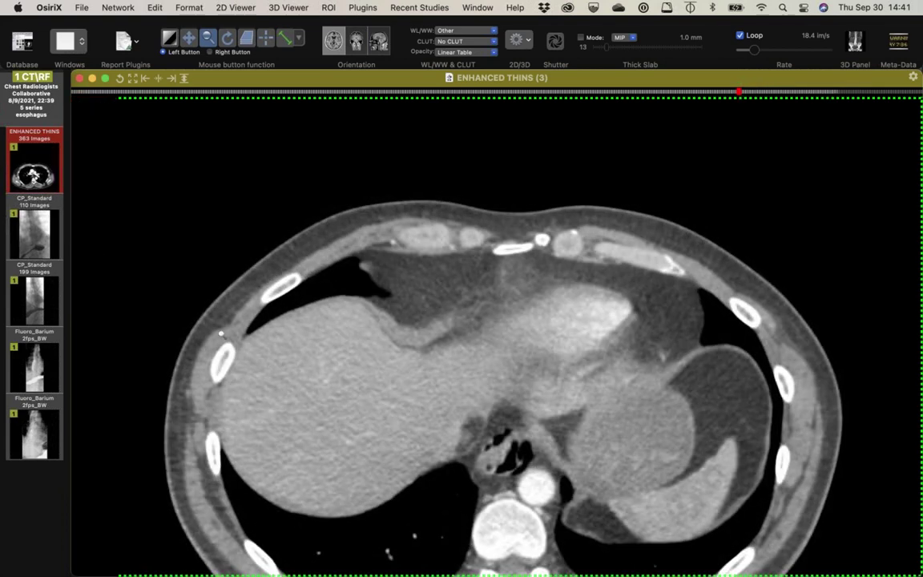
Step: View the 110-image CP_Standard fluoroscopy series, followed by the 199-image CP_Standard series
drag(55, 251, 335, 268)
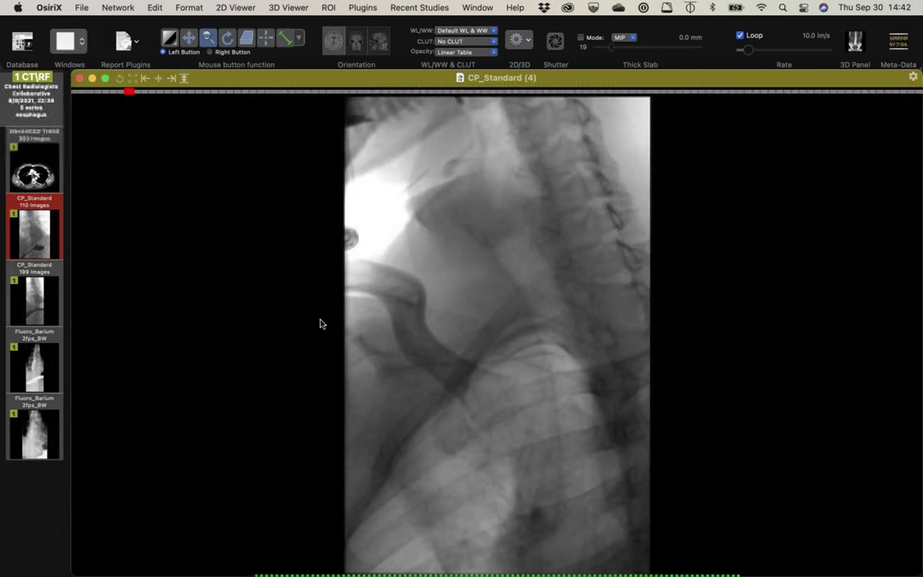
key(Down)
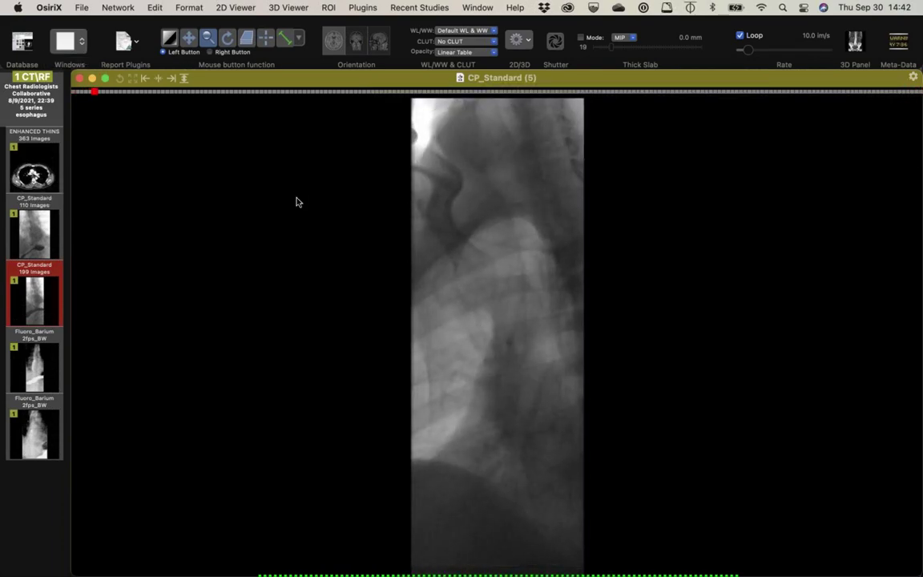
Step: Reopen the ENHANCED THINS series and page down from the neck to the aortic arch
key(Up)
key(Up)
scroll(314, 258, down, 15)
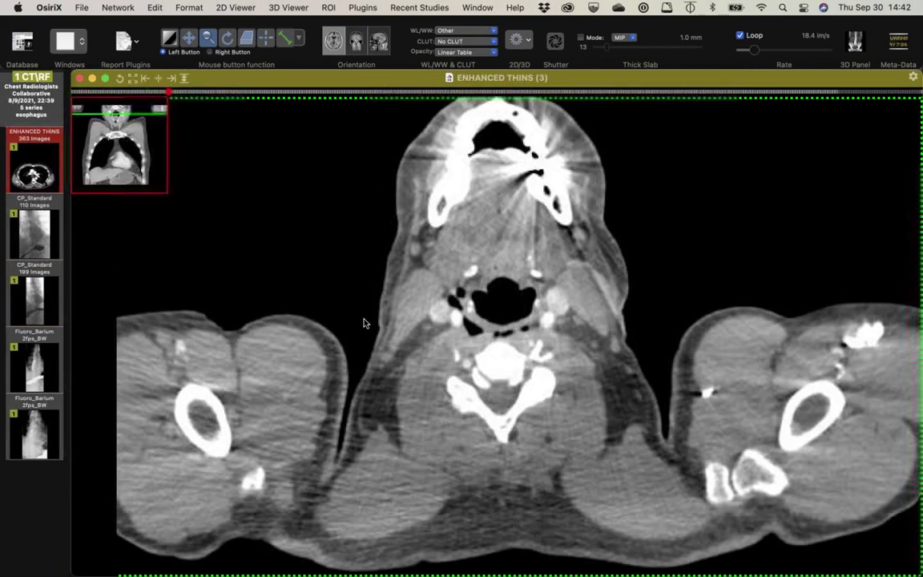
scroll(364, 323, down, 15)
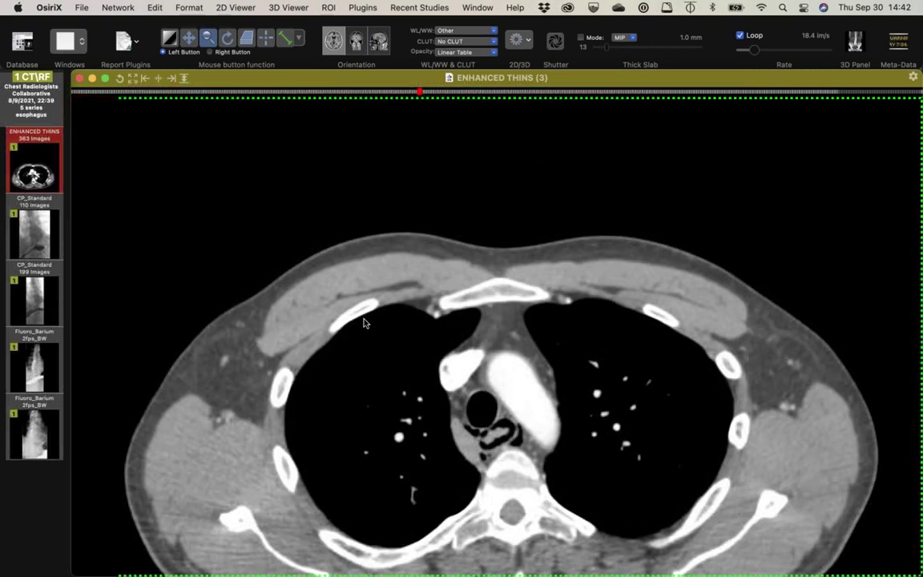
Step: Reslice ENHANCED THINS in the sagittal orientation and locate the midline slice showing the trachea and esophagus
click(379, 41)
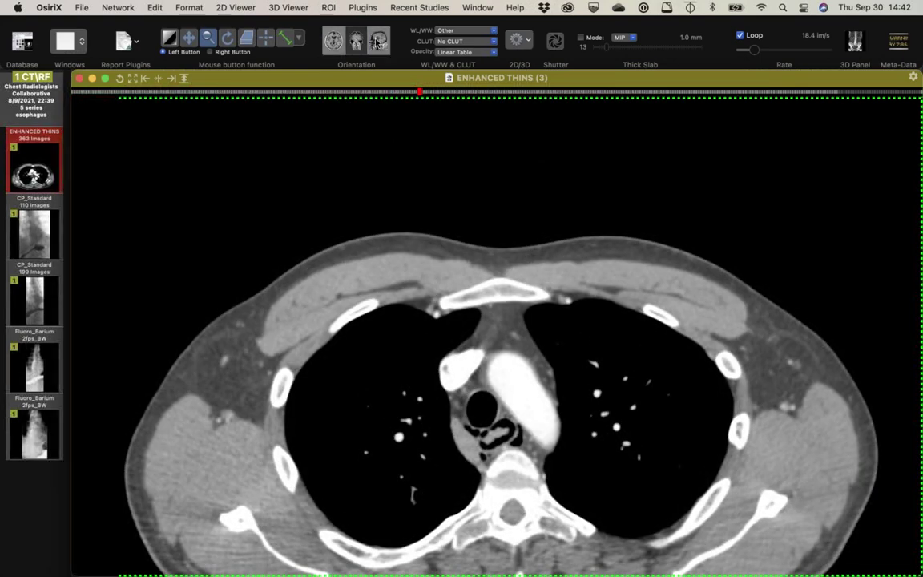
scroll(480, 370, down, 5)
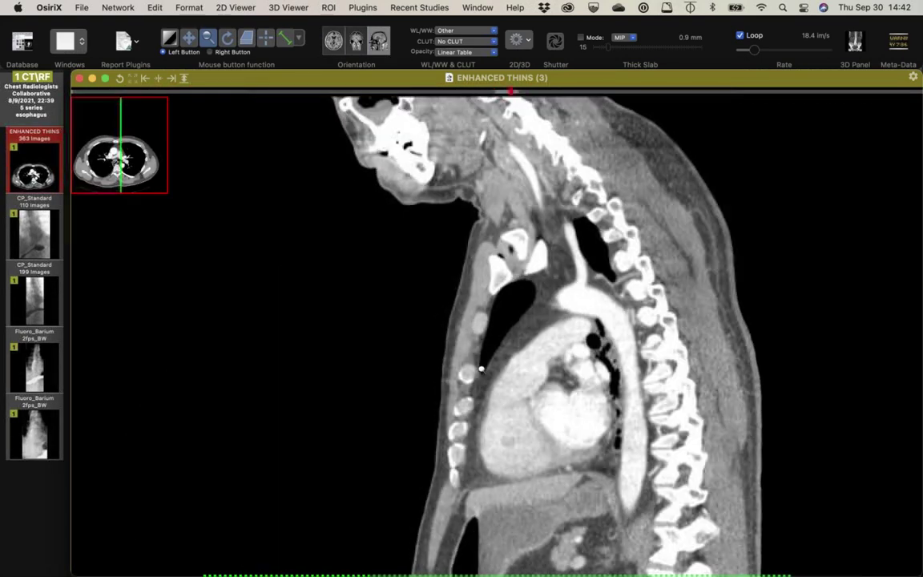
scroll(481, 370, down, 10)
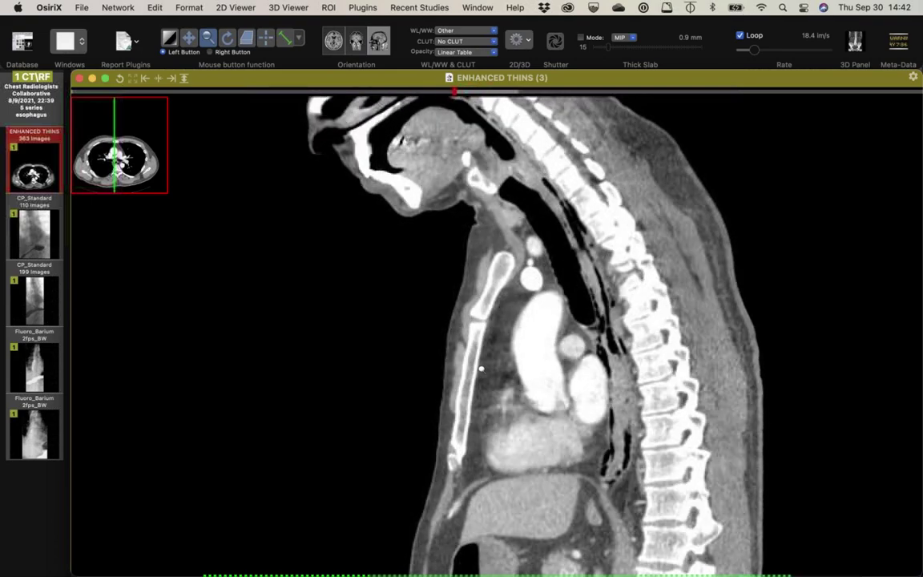
scroll(481, 370, up, 6)
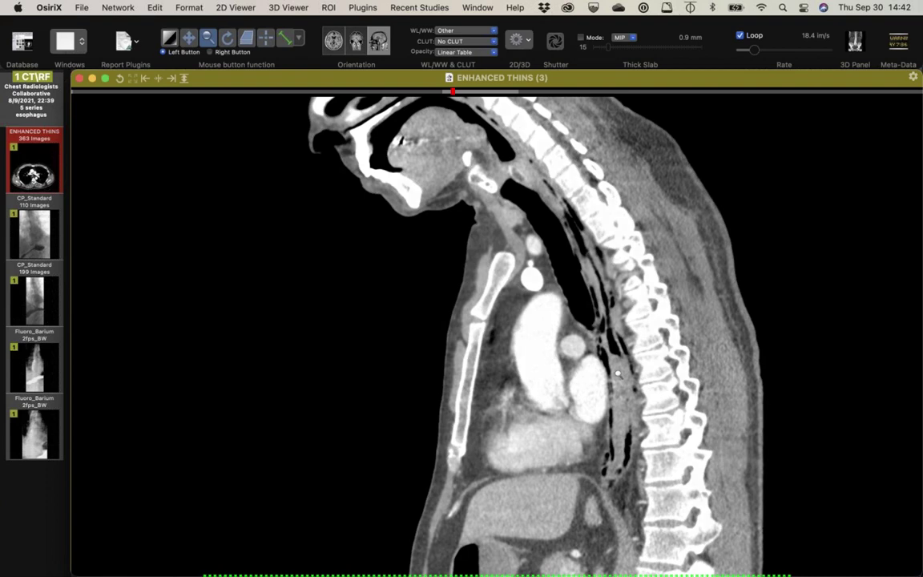
Step: Compare adjacent near-midline sagittal slices to examine the esophageal wall and the gas tracking along it
scroll(617, 373, down, 2)
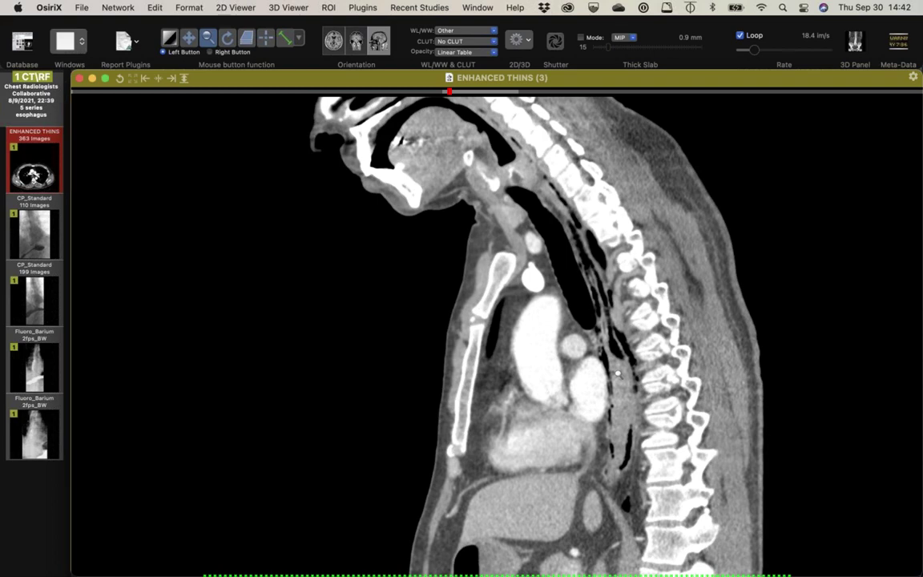
scroll(617, 373, up, 2)
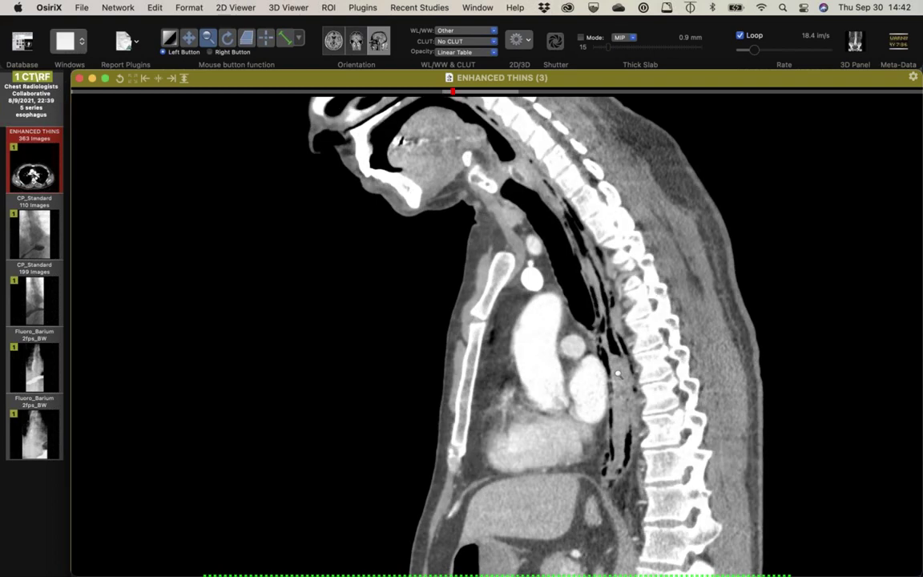
scroll(618, 373, down, 1)
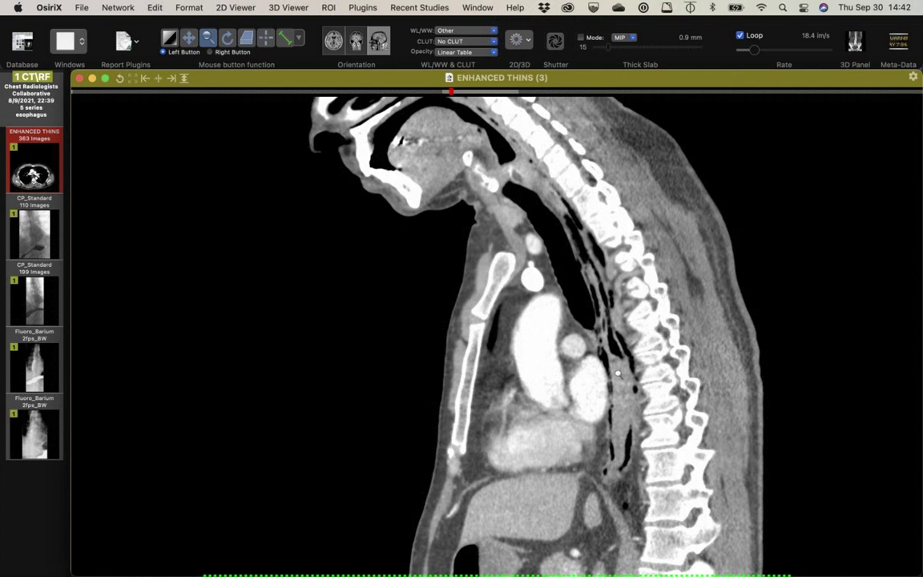
scroll(618, 373, down, 2)
scroll(618, 374, up, 2)
scroll(617, 374, down, 1)
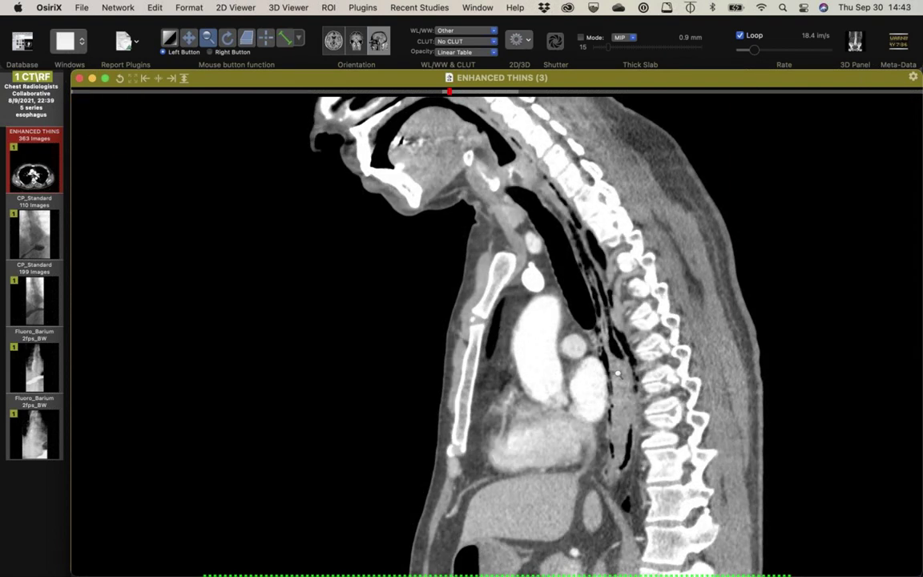
scroll(617, 373, down, 1)
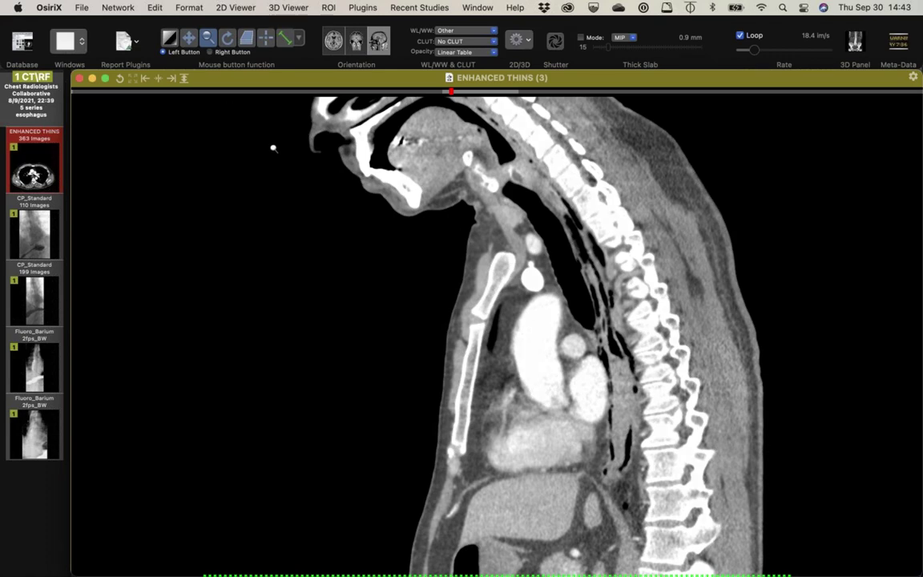
Step: Return ENHANCED THINS to the axial orientation and examine the esophagus and mediastinal gas between the pulmonary arteries and the heart
mouse_move(41, 164)
drag(42, 164, 350, 249)
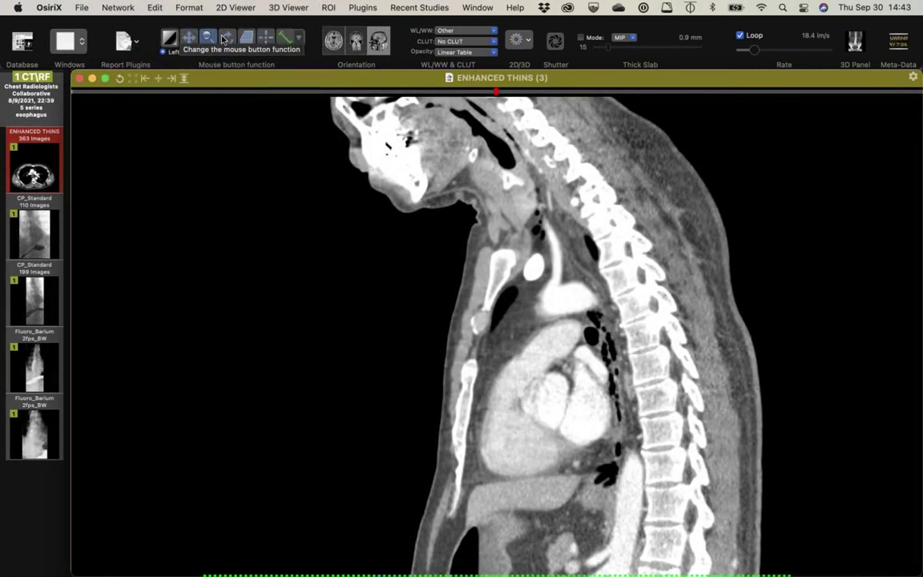
click(333, 44)
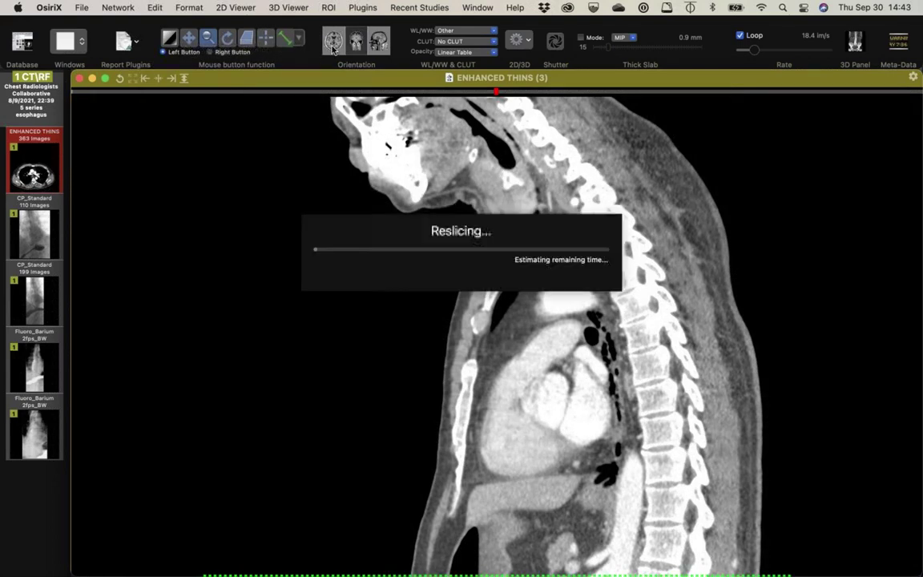
scroll(475, 355, down, 10)
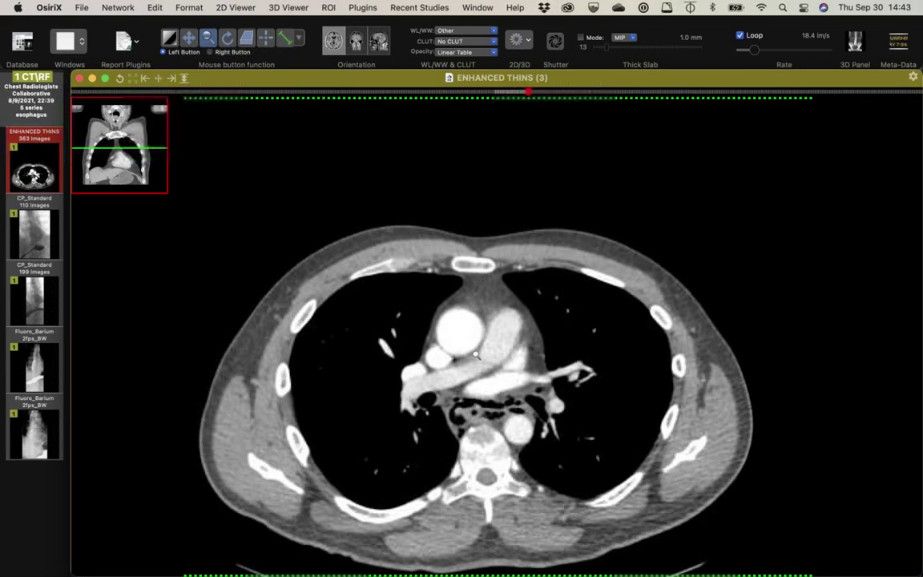
scroll(476, 355, up, 10)
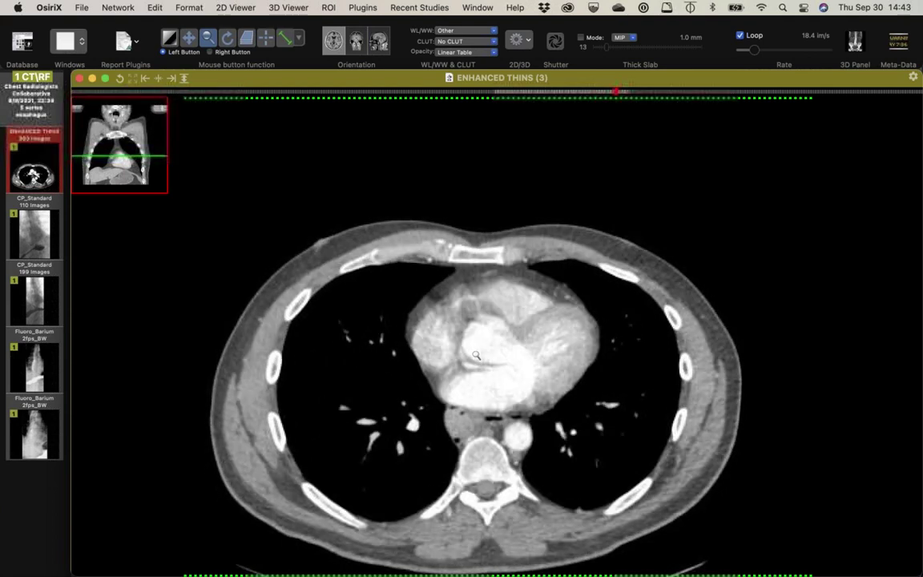
scroll(476, 355, down, 8)
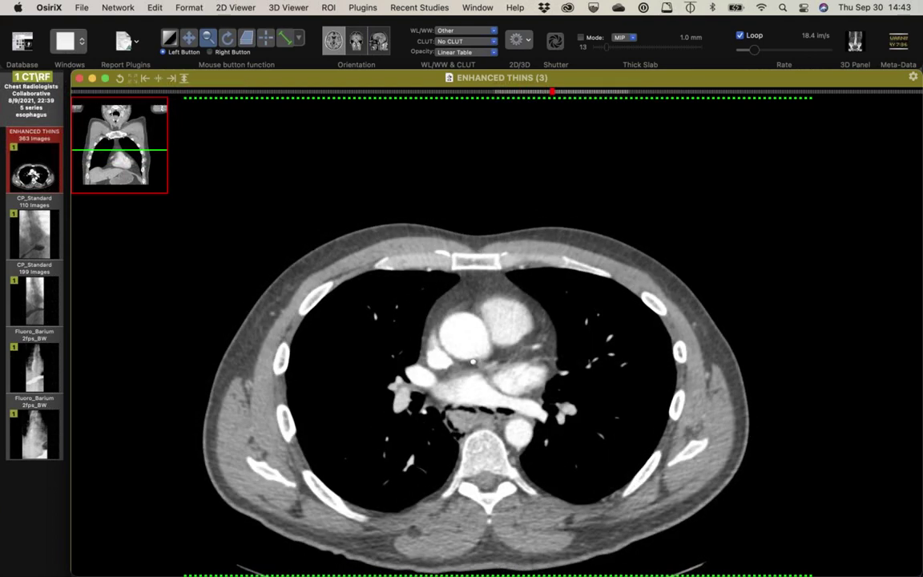
scroll(476, 355, up, 3)
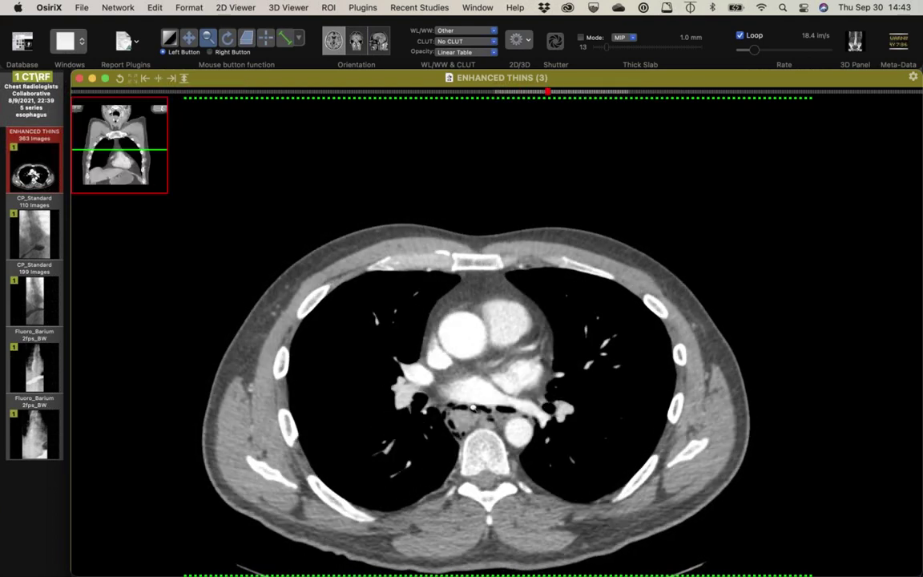
scroll(453, 437, up, 5)
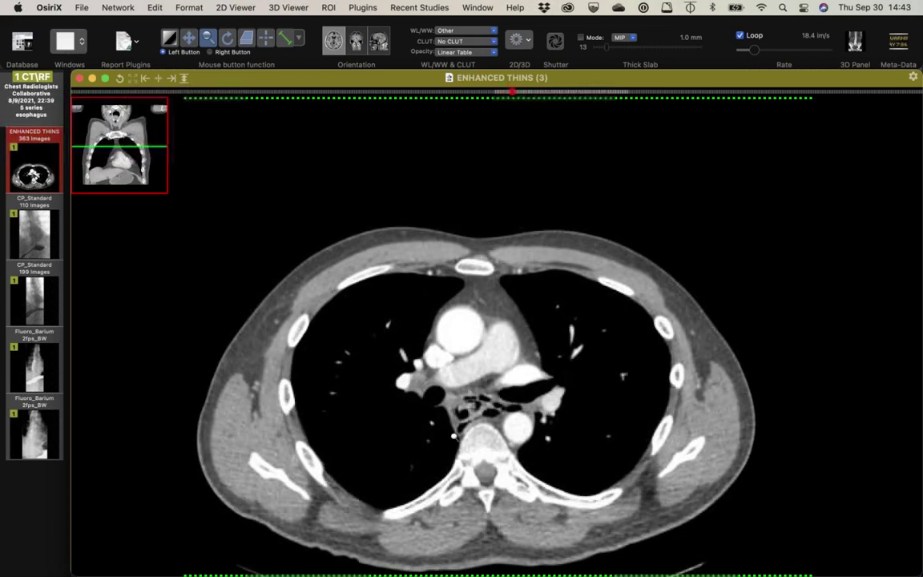
scroll(453, 436, down, 5)
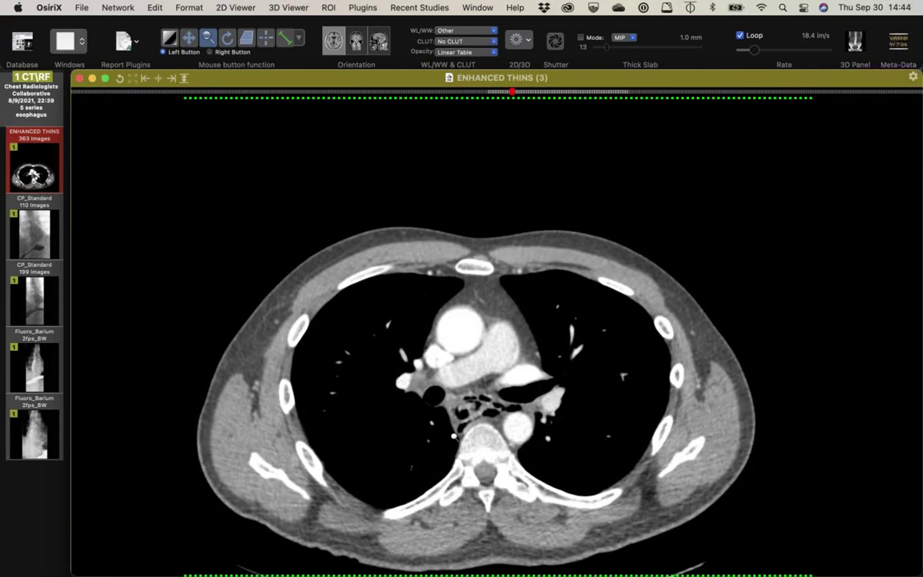
Step: Widen the window level of the axial ENHANCED THINS images to show lung and mediastinal gas together, and go up to the lung apices
scroll(192, 153, up, 5)
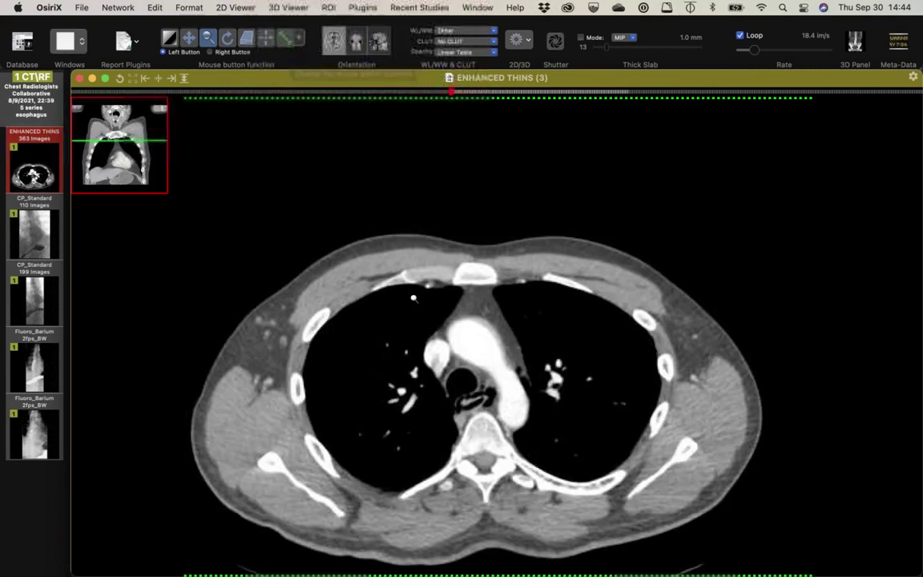
click(169, 39)
drag(353, 210, 411, 246)
scroll(418, 252, up, 8)
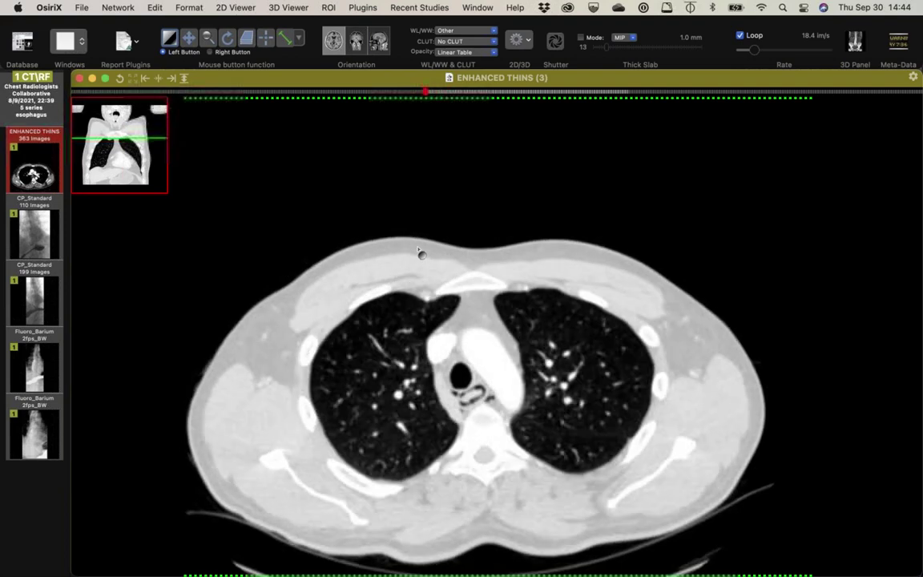
scroll(418, 252, up, 8)
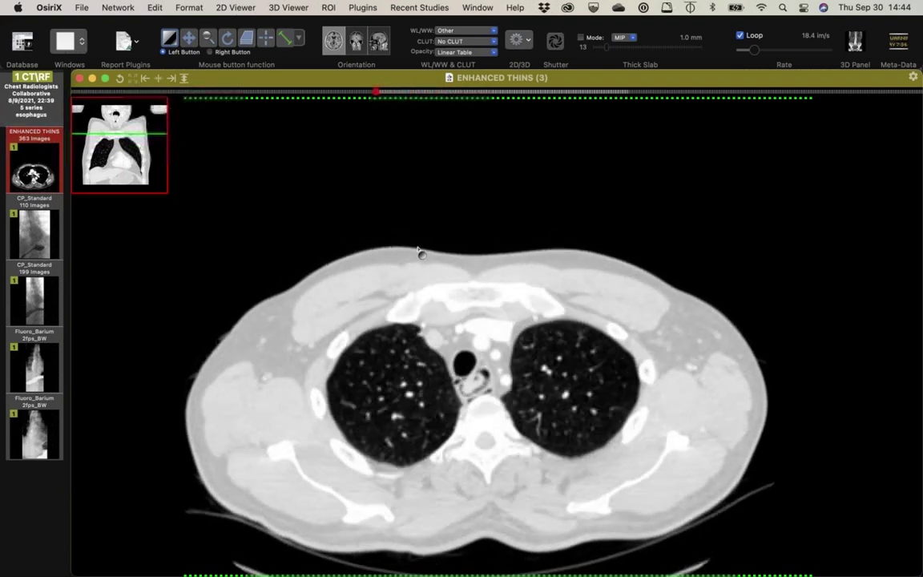
Step: Examine the esophagus and surrounding mediastinal gas on the widened window from the upper chest down through the carina to the left atrium
scroll(418, 253, down, 12)
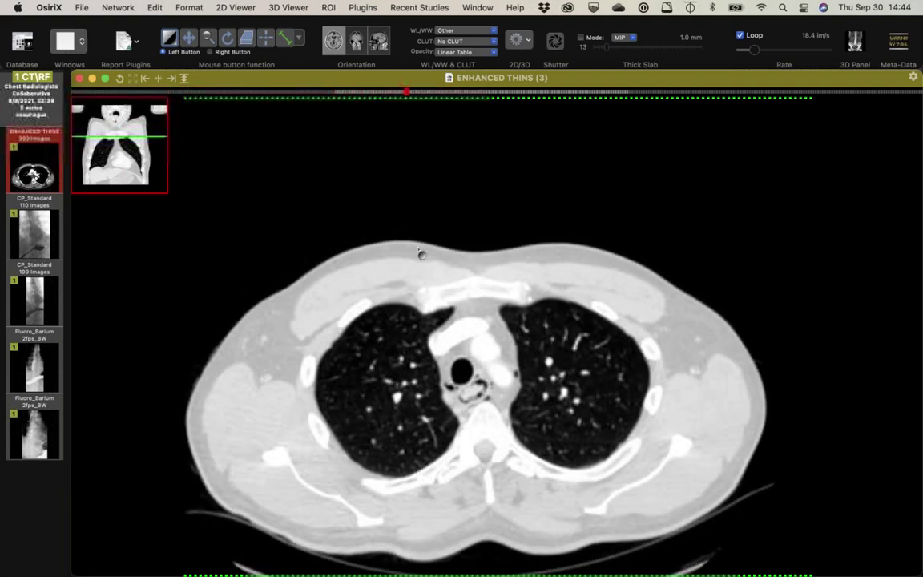
scroll(418, 252, down, 5)
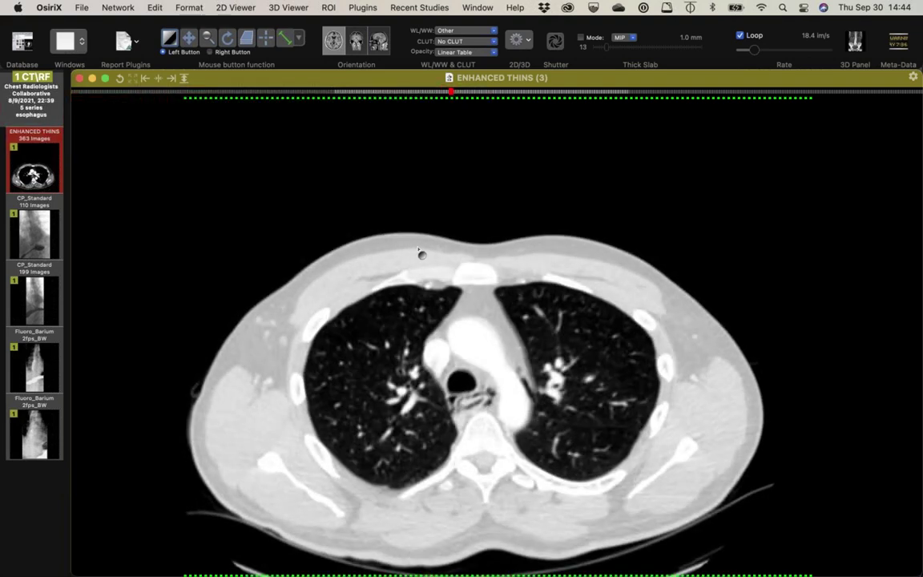
scroll(418, 252, down, 6)
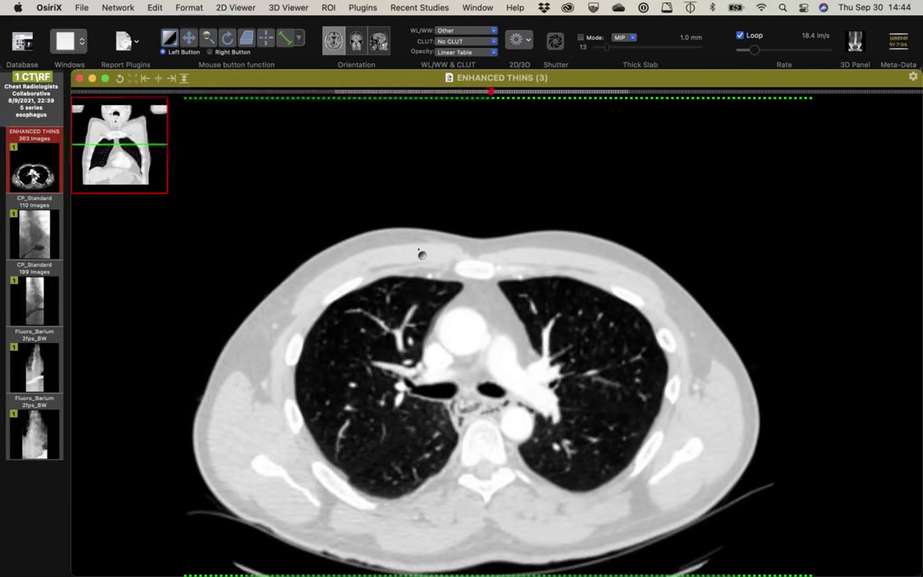
scroll(418, 253, down, 7)
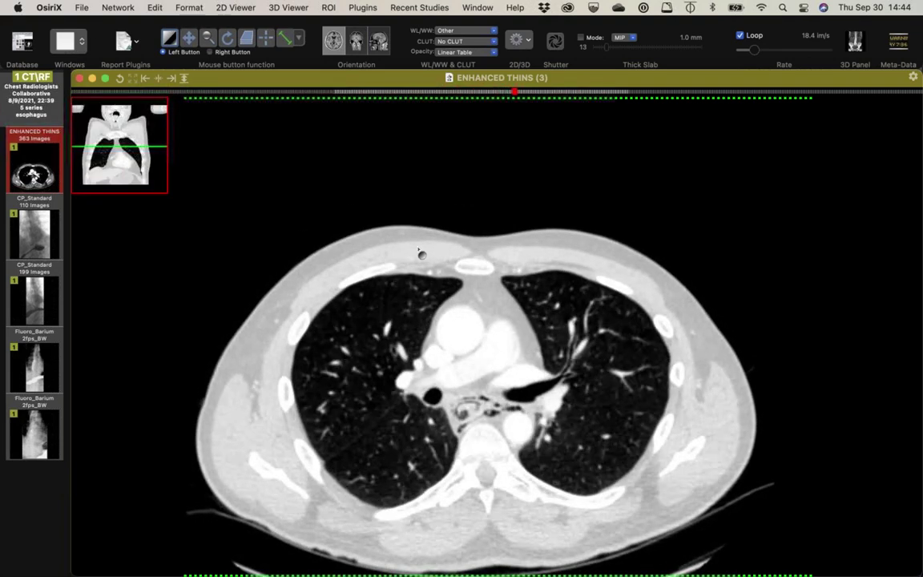
scroll(418, 253, down, 3)
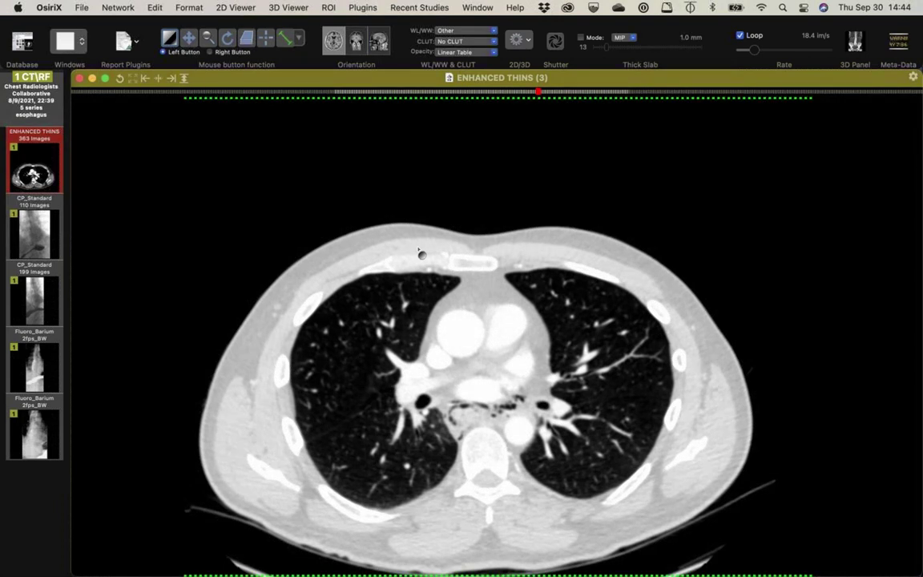
scroll(418, 252, down, 3)
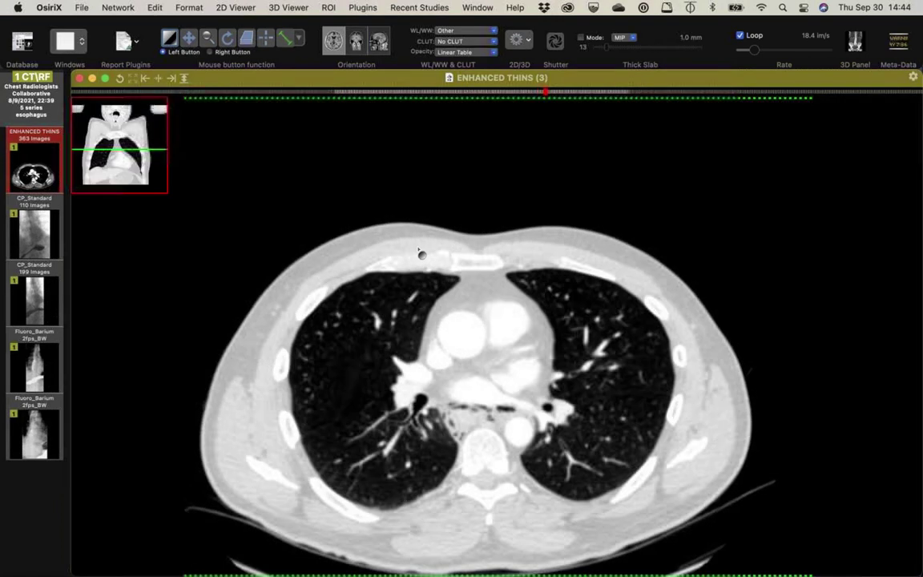